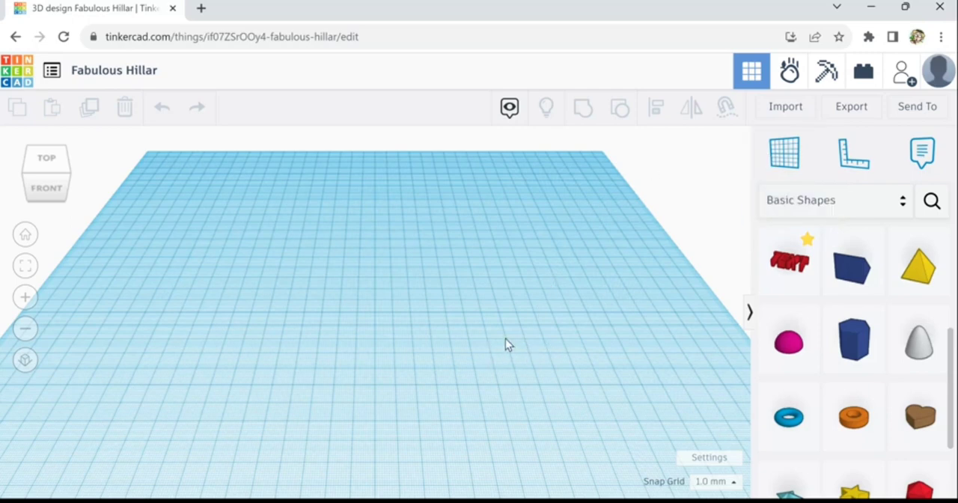
{"action": "scroll", "coordinate": [415, 311], "scroll_direction": "up", "scroll_amount": 1}
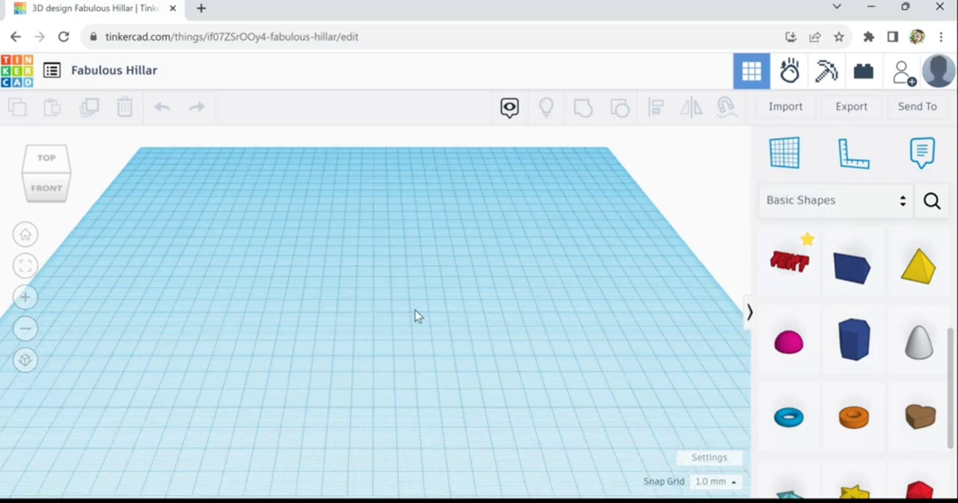
{"action": "scroll", "coordinate": [417, 316], "scroll_direction": "up", "scroll_amount": 1}
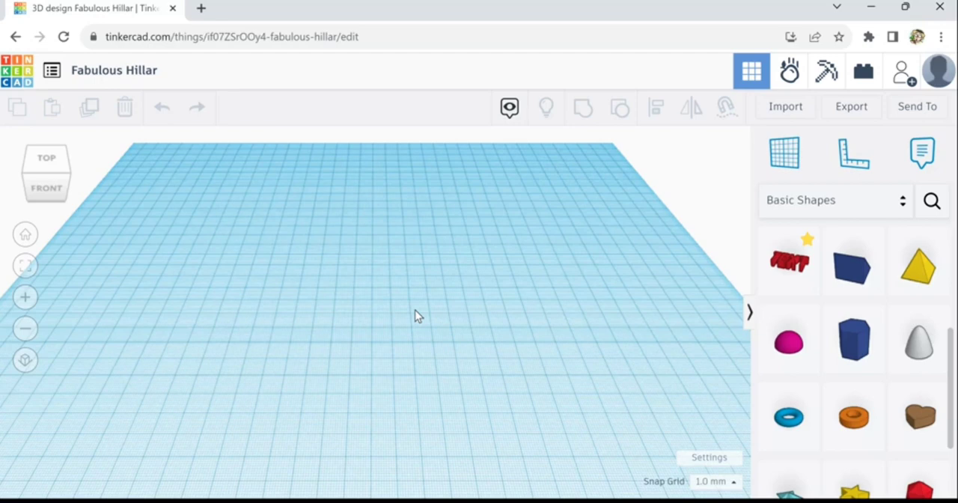
{"action": "scroll", "coordinate": [454, 300], "scroll_direction": "down", "scroll_amount": 1}
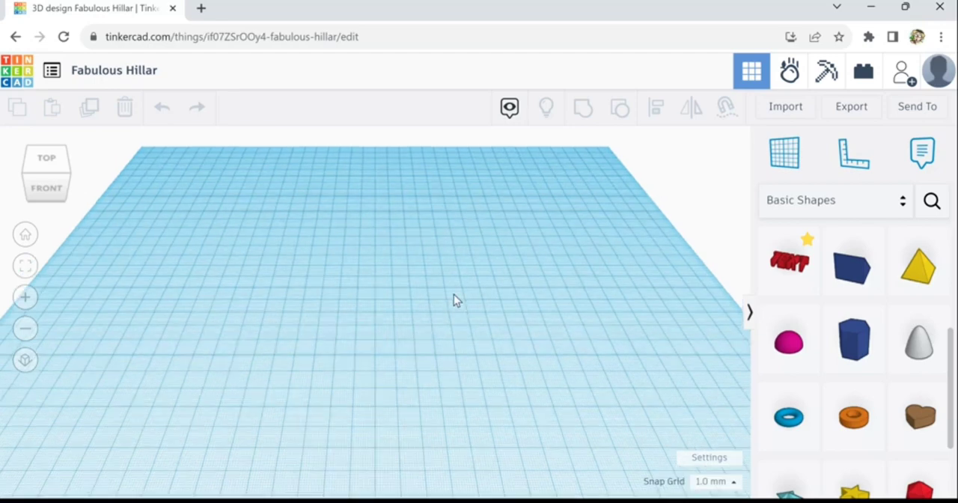
{"action": "scroll", "coordinate": [454, 296], "scroll_direction": "down", "scroll_amount": 1}
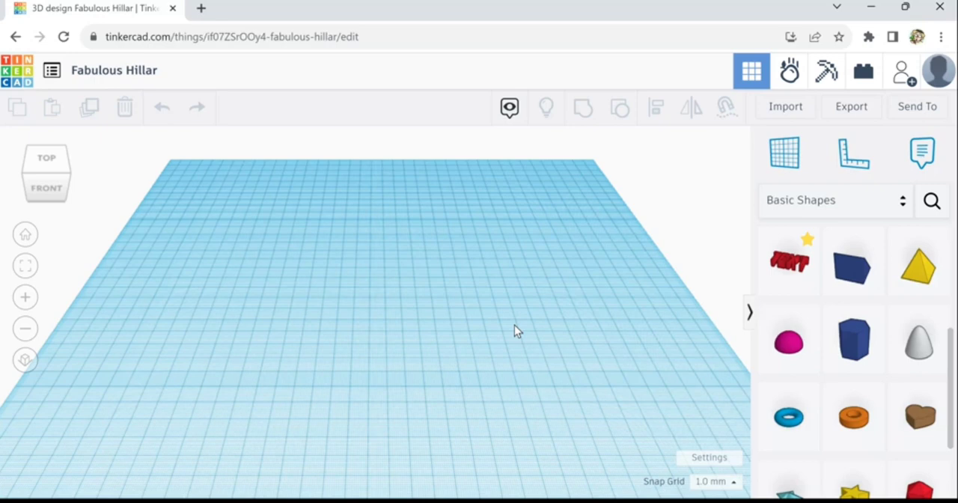
{"action": "scroll", "coordinate": [495, 322], "scroll_direction": "up", "scroll_amount": 1}
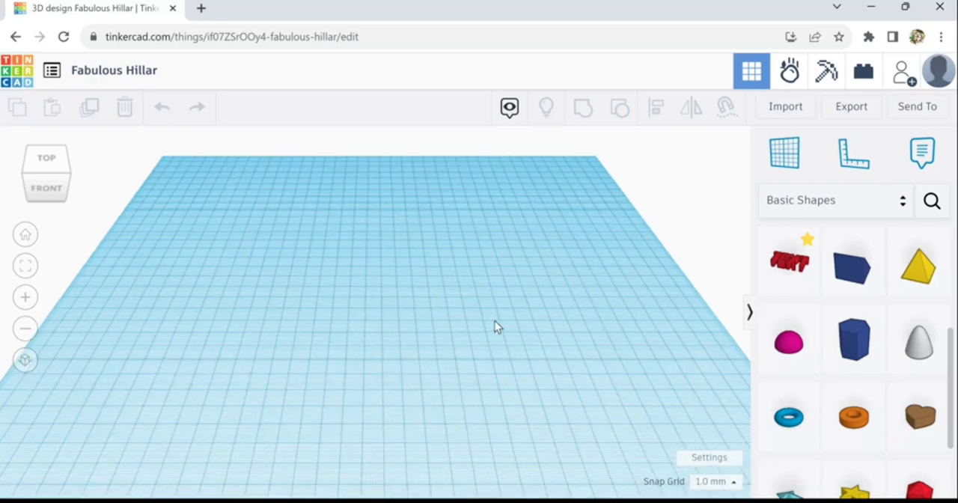
{"action": "middle_click_drag", "start_coordinate": [471, 297], "coordinate": [512, 352]}
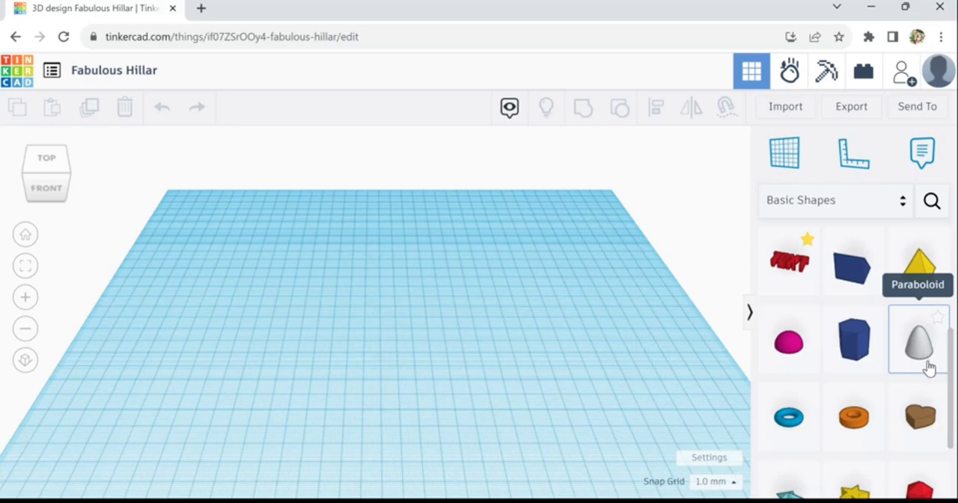
- Place a solid paraboloid from the basic shapes near the middle of the workplane
{"action": "left_click_drag", "start_coordinate": [927, 361], "coordinate": [466, 320]}
{"action": "scroll", "coordinate": [468, 315], "scroll_direction": "up", "scroll_amount": 3}
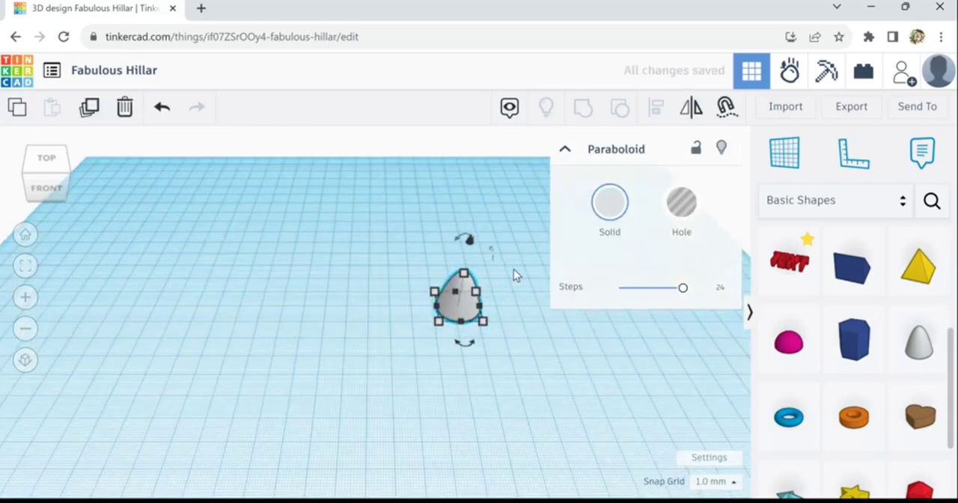
{"action": "scroll", "coordinate": [515, 265], "scroll_direction": "up", "scroll_amount": 1}
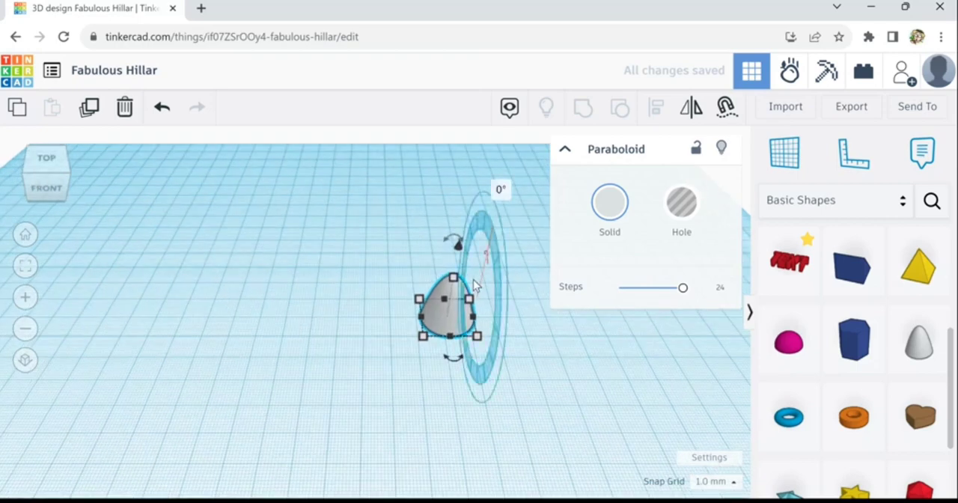
{"action": "mouse_move", "coordinate": [477, 340]}
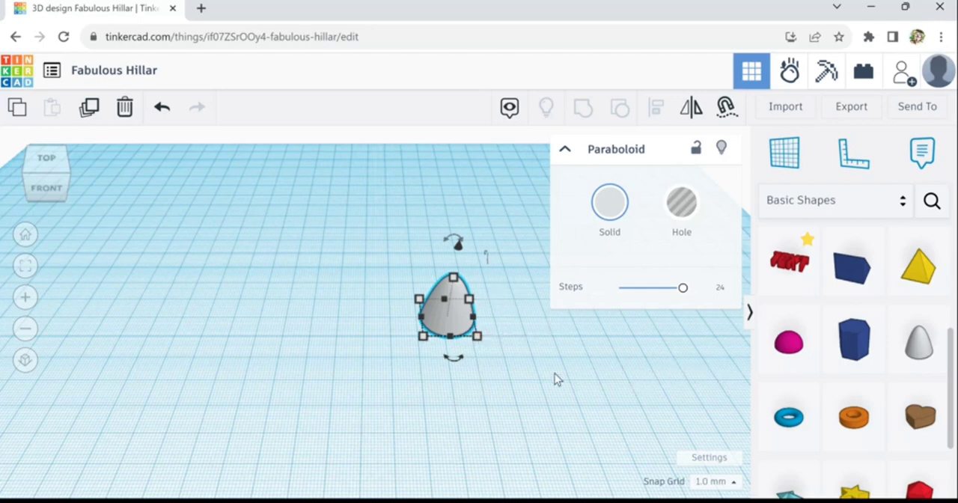
{"action": "scroll", "coordinate": [178, 313], "scroll_direction": "down", "scroll_amount": 2}
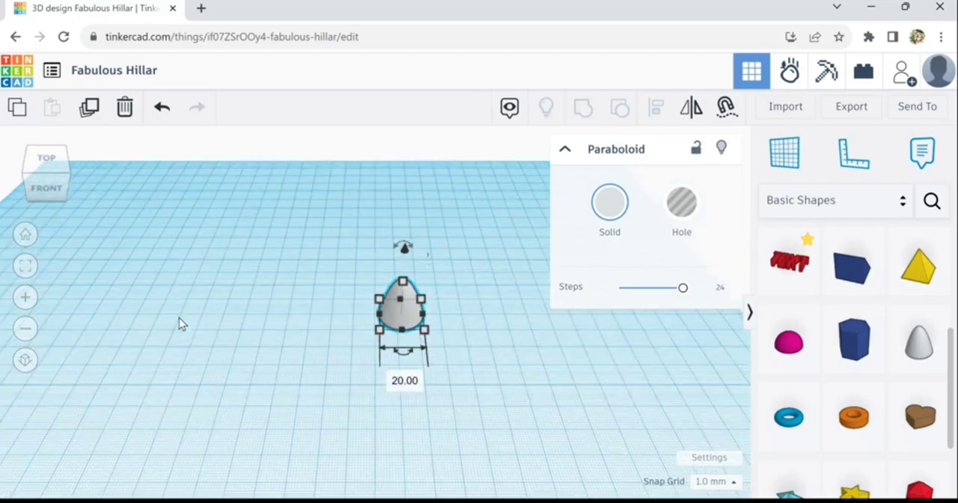
{"action": "middle_click_drag", "start_coordinate": [243, 343], "coordinate": [334, 351]}
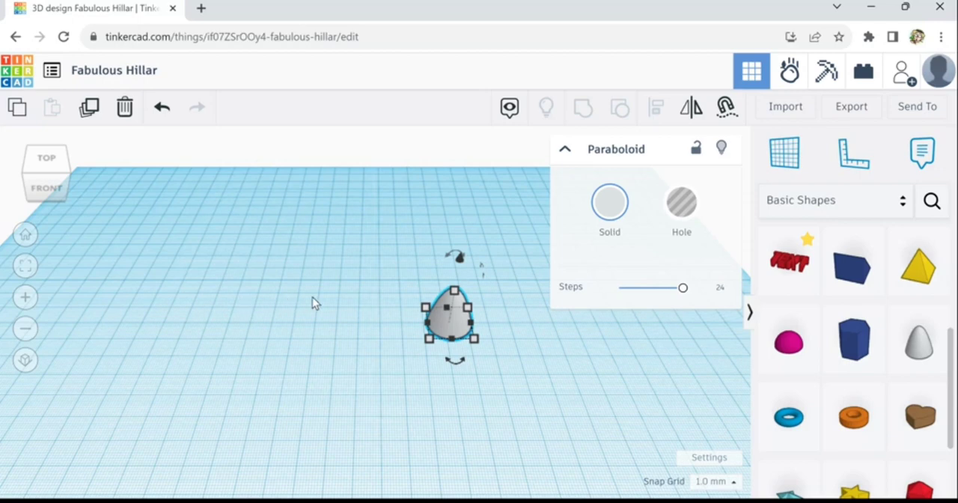
- Rotate the paraboloid by -90° so it lies on its side with its tip pointing sideways
{"action": "mouse_move", "coordinate": [460, 260]}
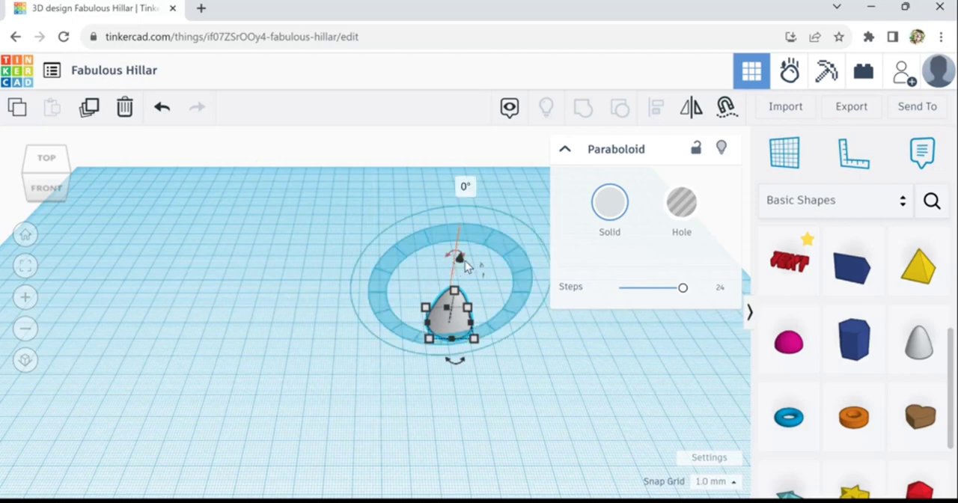
{"action": "left_click_drag", "start_coordinate": [464, 265], "coordinate": [509, 304]}
{"action": "scroll", "coordinate": [446, 321], "scroll_direction": "up", "scroll_amount": 4}
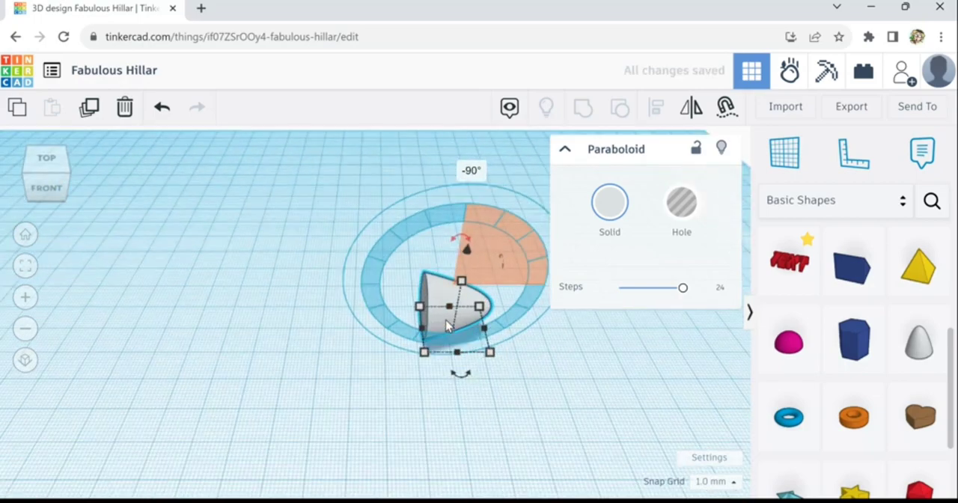
{"action": "right_click_drag", "start_coordinate": [406, 370], "coordinate": [449, 362]}
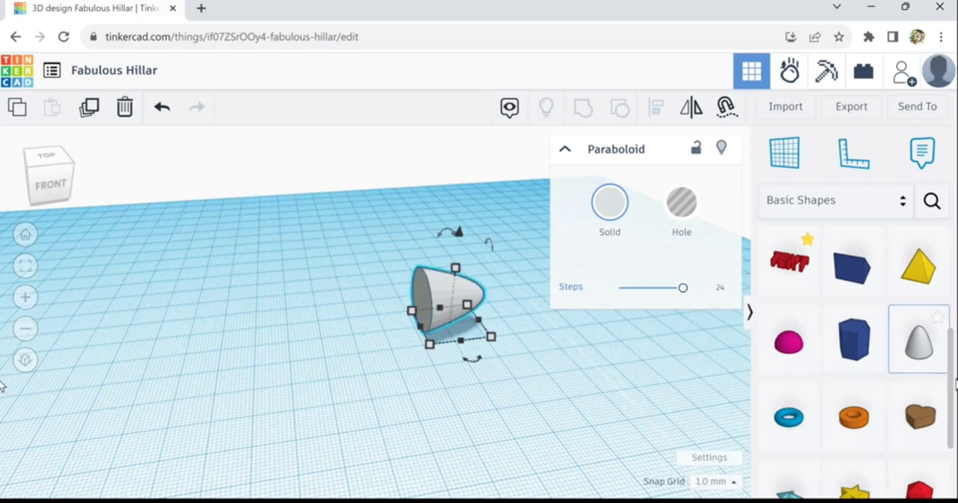
- Add a solid cylinder beside the paraboloid's flat end, with 10 segments and 64 sides
{"action": "left_click_drag", "start_coordinate": [956, 392], "coordinate": [957, 471]}
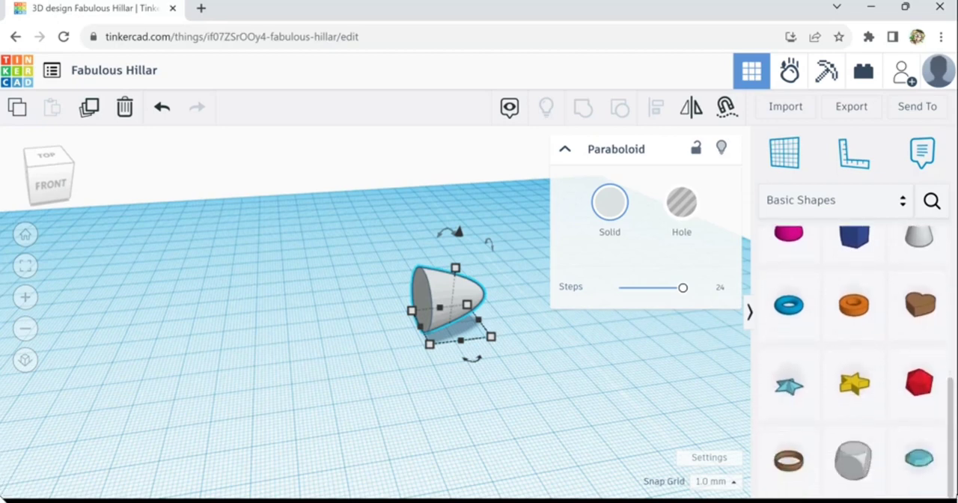
{"action": "left_click_drag", "start_coordinate": [956, 423], "coordinate": [955, 283]}
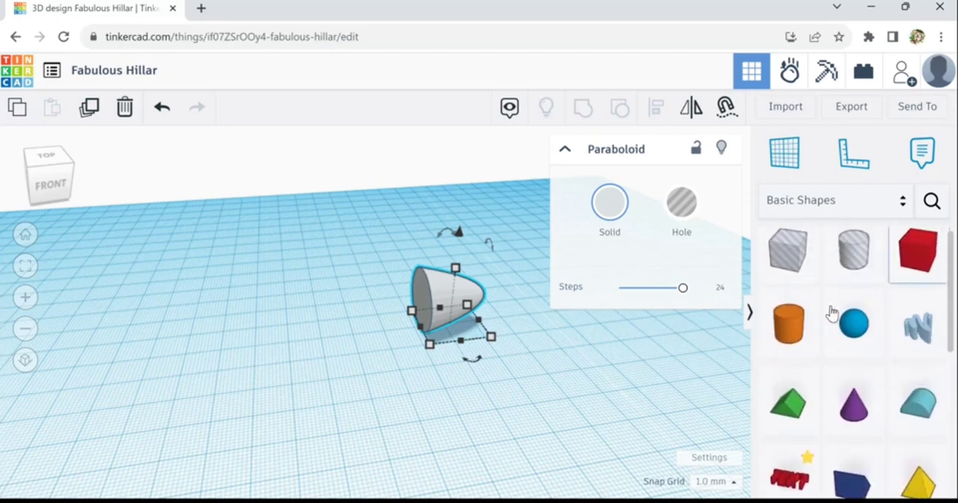
{"action": "left_click_drag", "start_coordinate": [791, 352], "coordinate": [255, 337]}
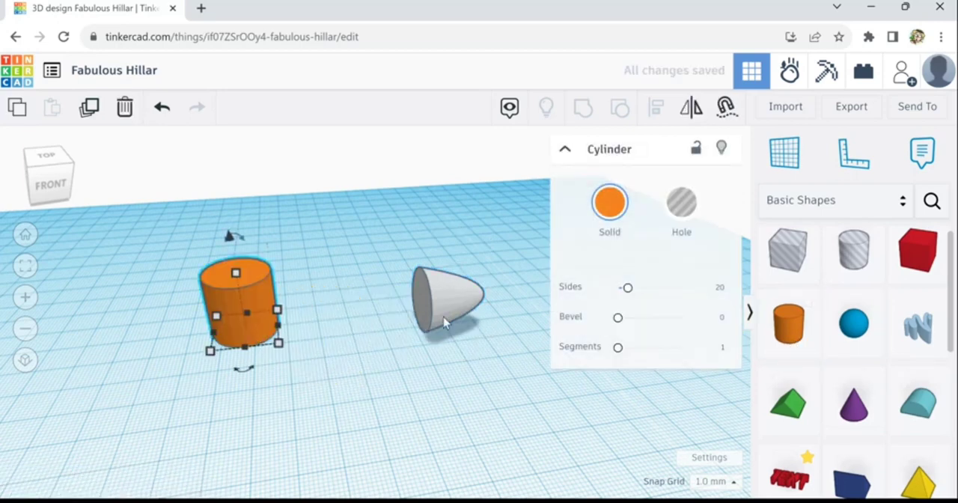
{"action": "left_click_drag", "start_coordinate": [622, 352], "coordinate": [725, 376]}
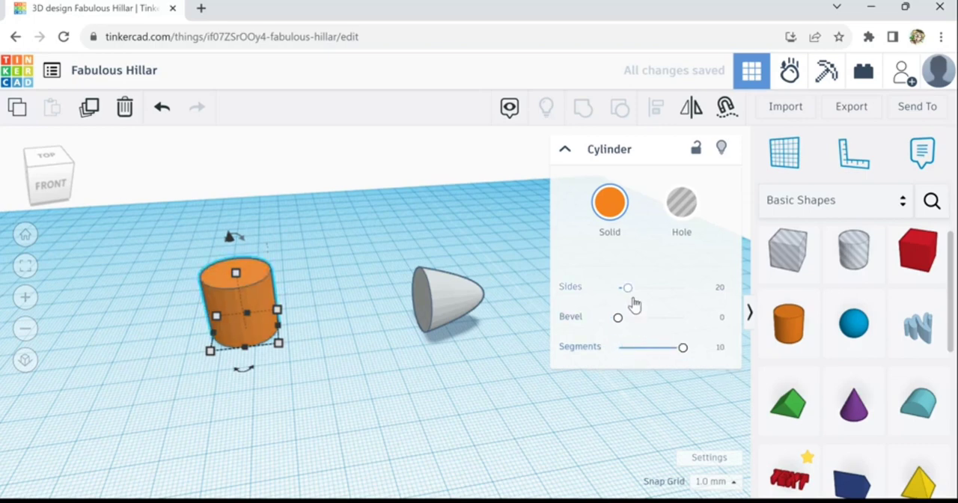
{"action": "left_click_drag", "start_coordinate": [633, 303], "coordinate": [698, 302]}
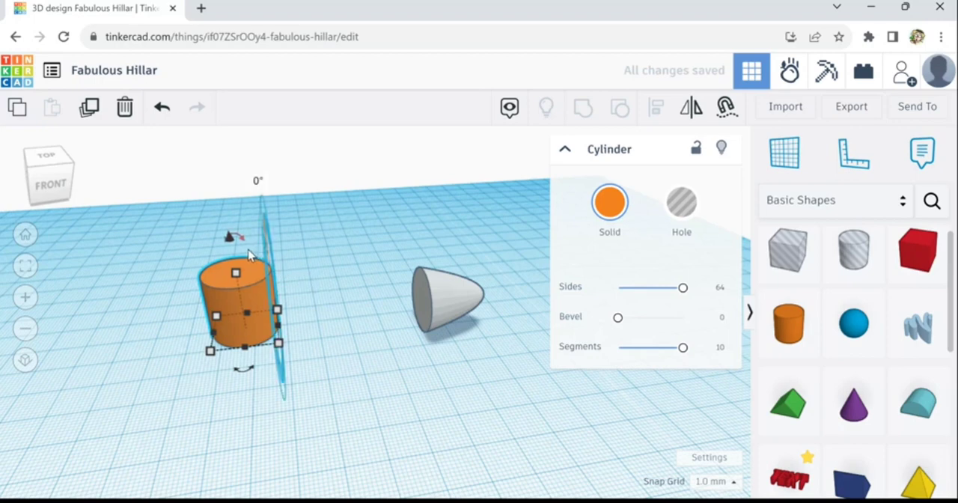
- Lay the cylinder on its side and move it about 45 mm along so it meets the paraboloid's flat face
{"action": "left_click_drag", "start_coordinate": [250, 255], "coordinate": [307, 293]}
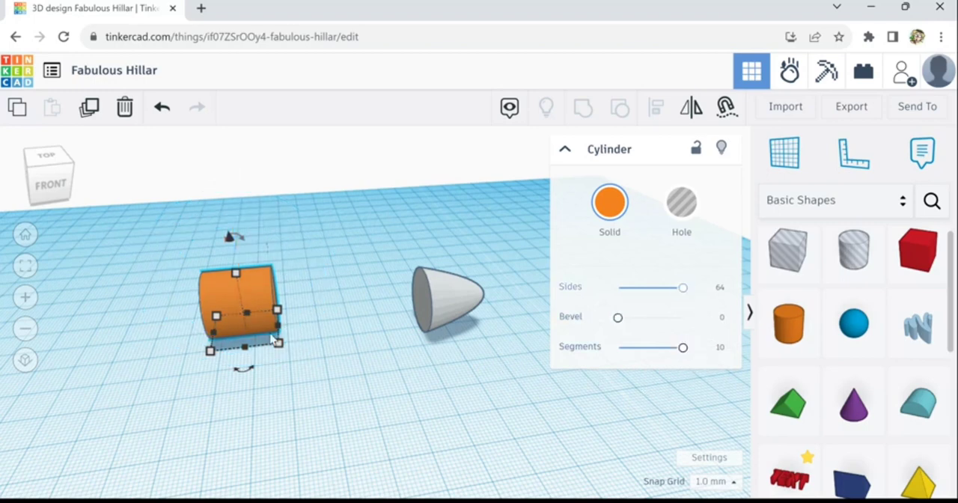
{"action": "left_click_drag", "start_coordinate": [242, 314], "coordinate": [384, 307]}
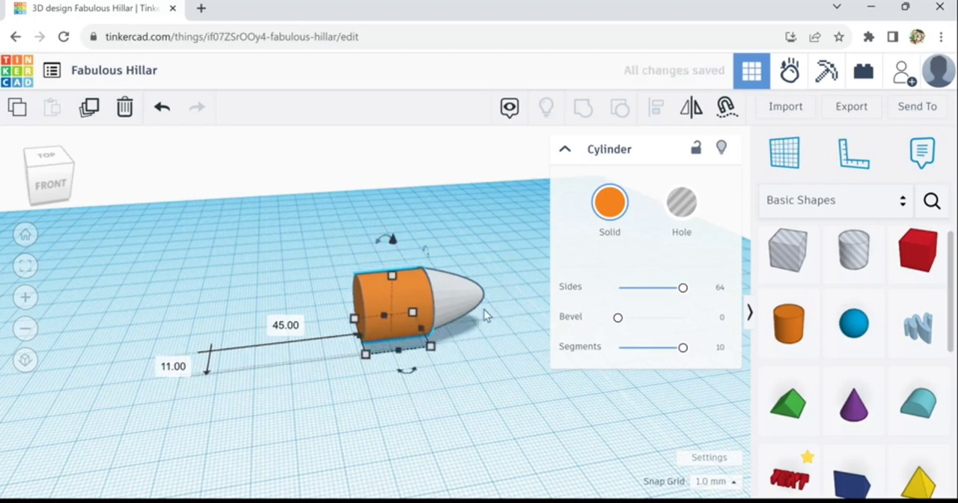
- Select the cylinder and the paraboloid together and align them along their front edge
{"action": "left_click_drag", "start_coordinate": [485, 316], "coordinate": [428, 264]}
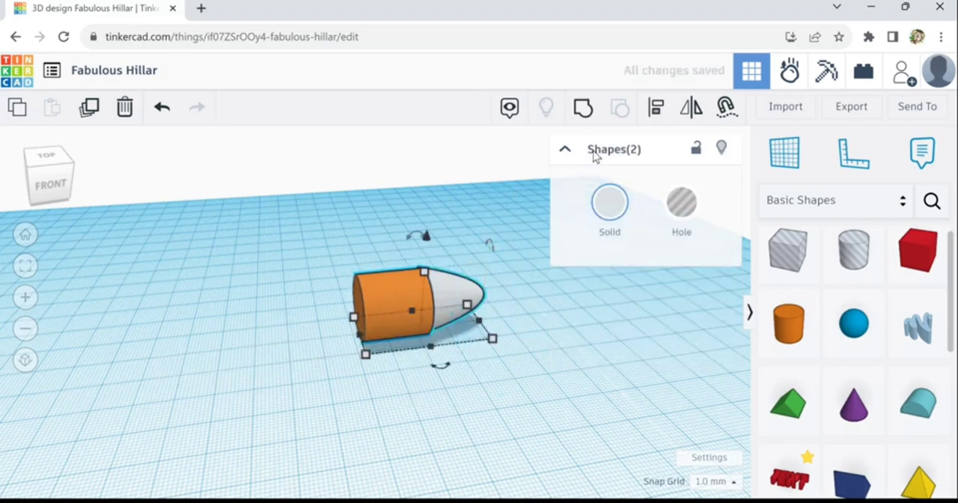
{"action": "left_click", "coordinate": [656, 112]}
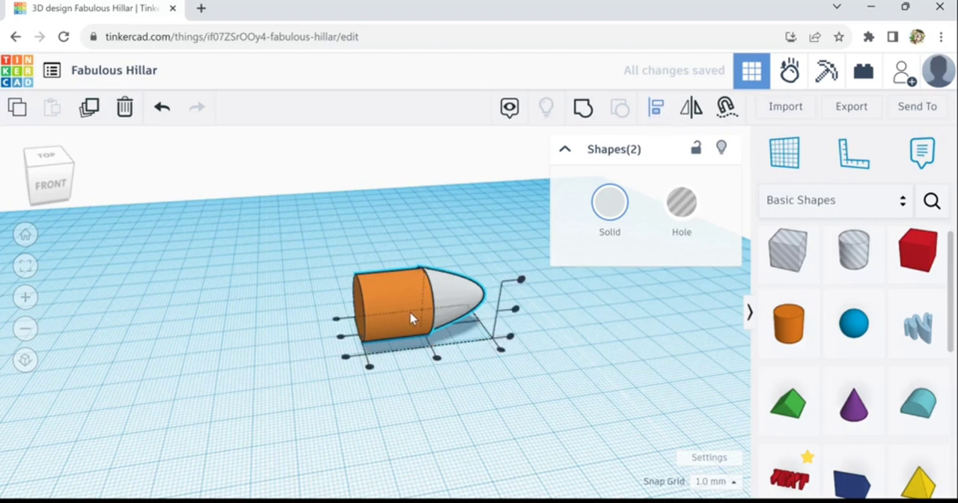
{"action": "left_click", "coordinate": [345, 351]}
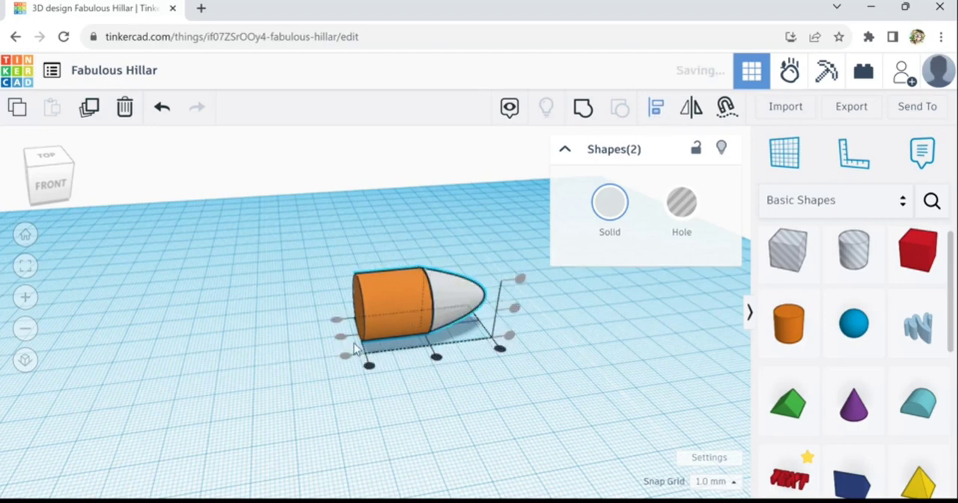
{"action": "left_click", "coordinate": [522, 320]}
{"action": "scroll", "coordinate": [494, 315], "scroll_direction": "up", "scroll_amount": 3}
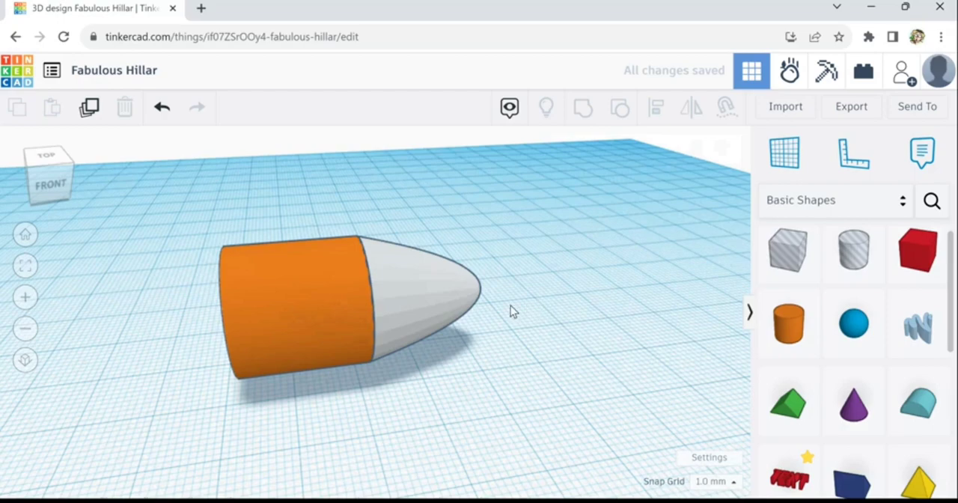
{"action": "right_click_drag", "start_coordinate": [510, 306], "coordinate": [380, 297]}
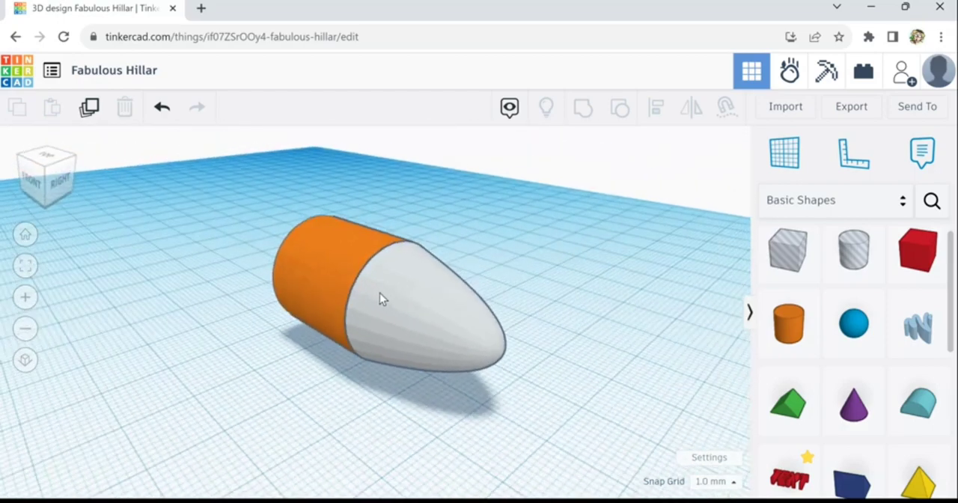
- Try the paraboloid as a hole against the cylinder and switch it back to solid
{"action": "left_click", "coordinate": [396, 292]}
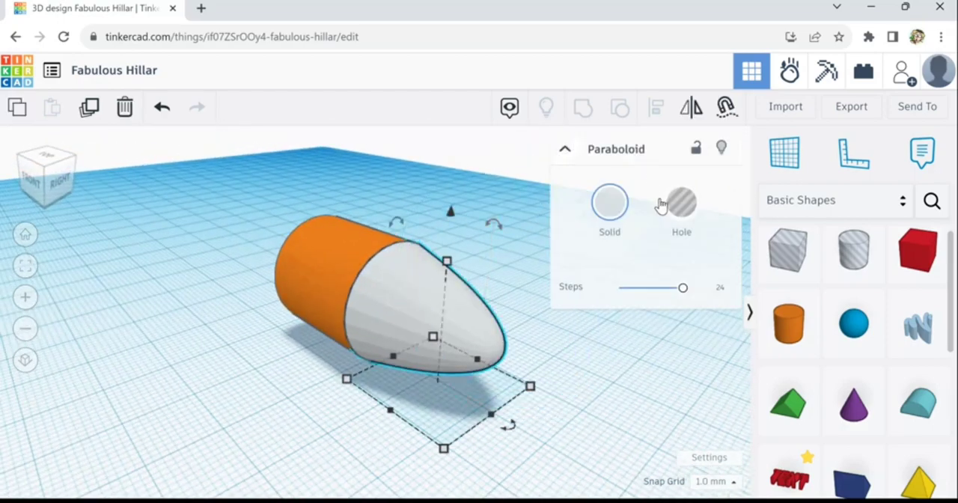
{"action": "left_click", "coordinate": [682, 208]}
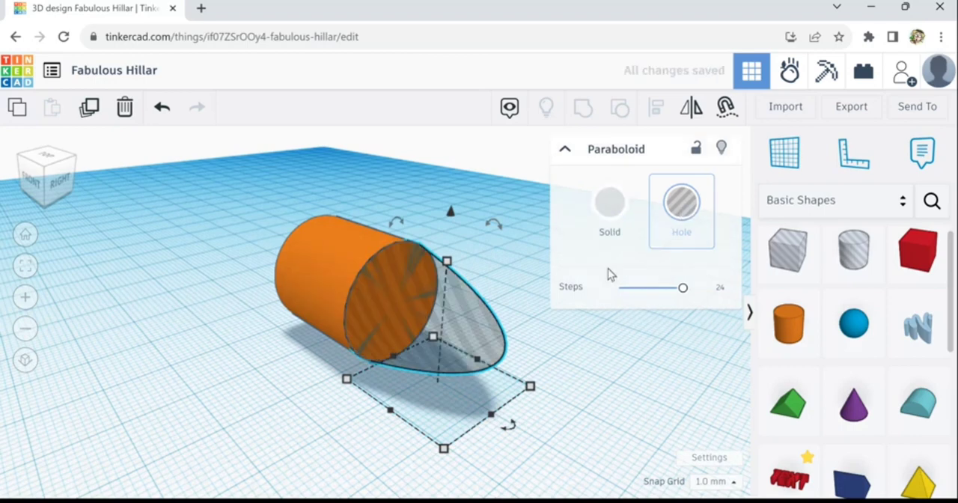
{"action": "left_click", "coordinate": [285, 408]}
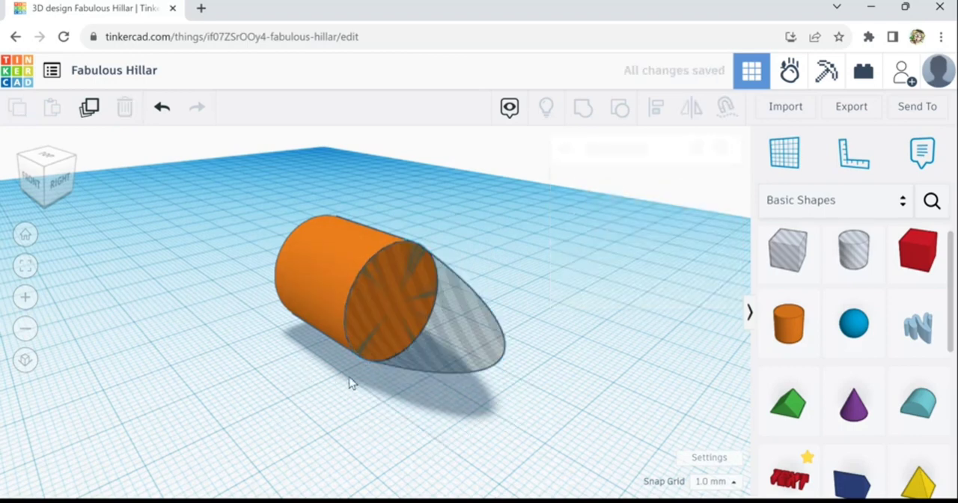
{"action": "right_click_drag", "start_coordinate": [387, 417], "coordinate": [419, 379]}
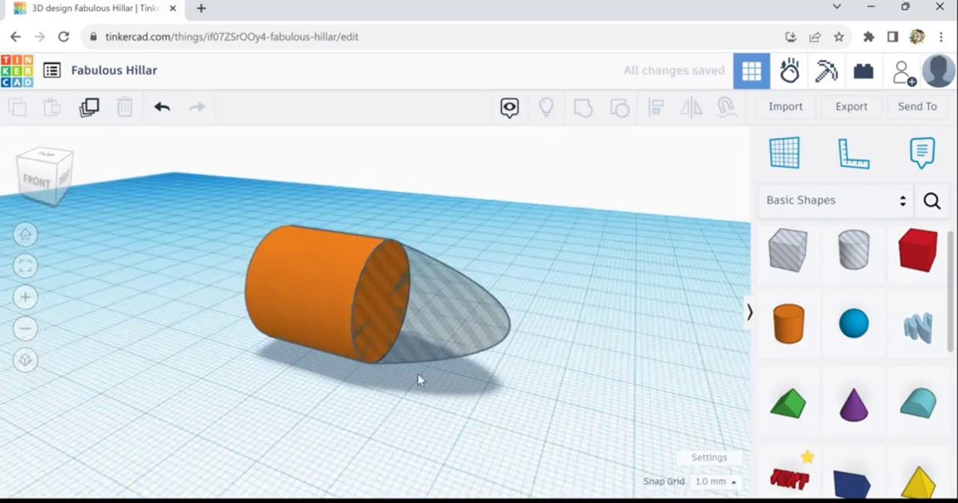
{"action": "left_click", "coordinate": [462, 306]}
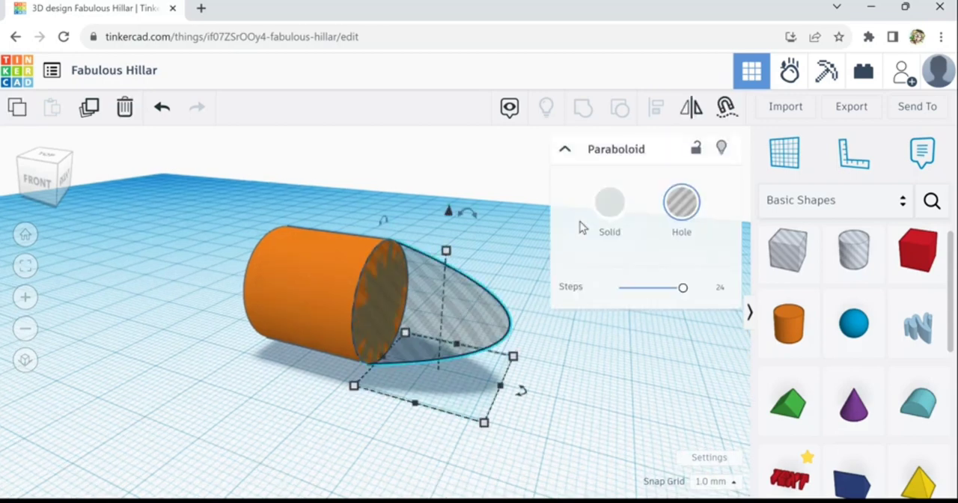
{"action": "left_click", "coordinate": [625, 224]}
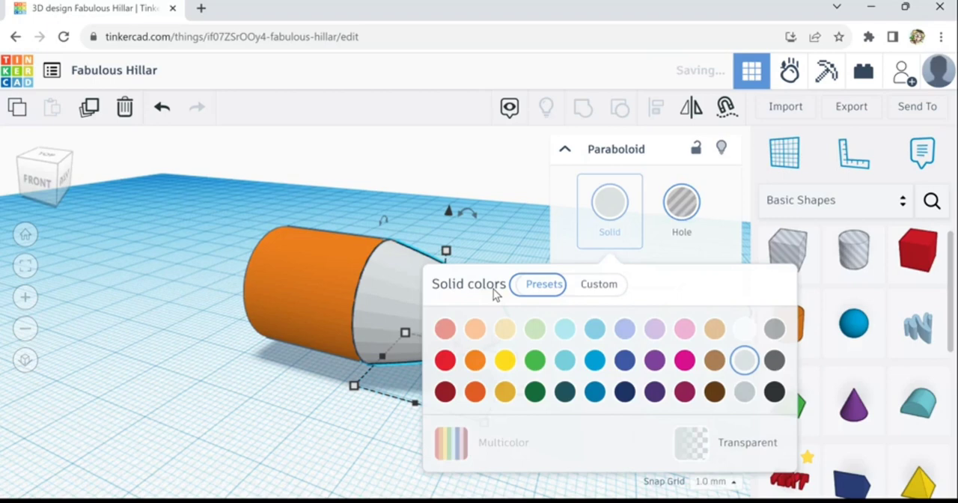
- Select the cylinder and the paraboloid together and give both the medium brown preset colour
{"action": "left_click", "coordinate": [325, 300]}
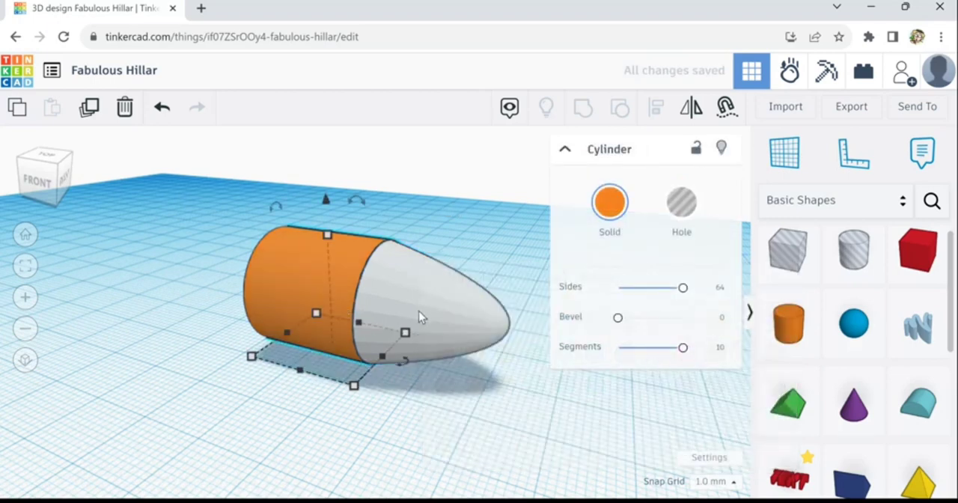
{"action": "left_click", "coordinate": [395, 204]}
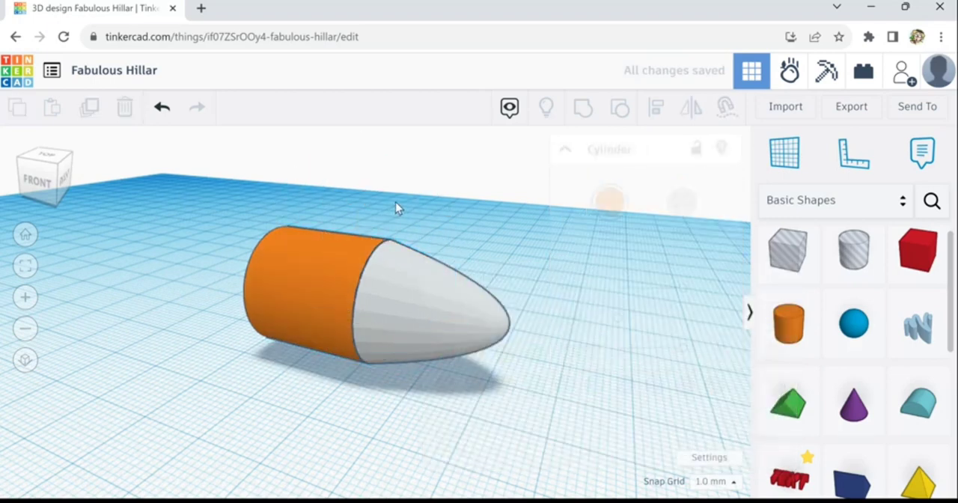
{"action": "left_click_drag", "start_coordinate": [361, 311], "coordinate": [348, 317]}
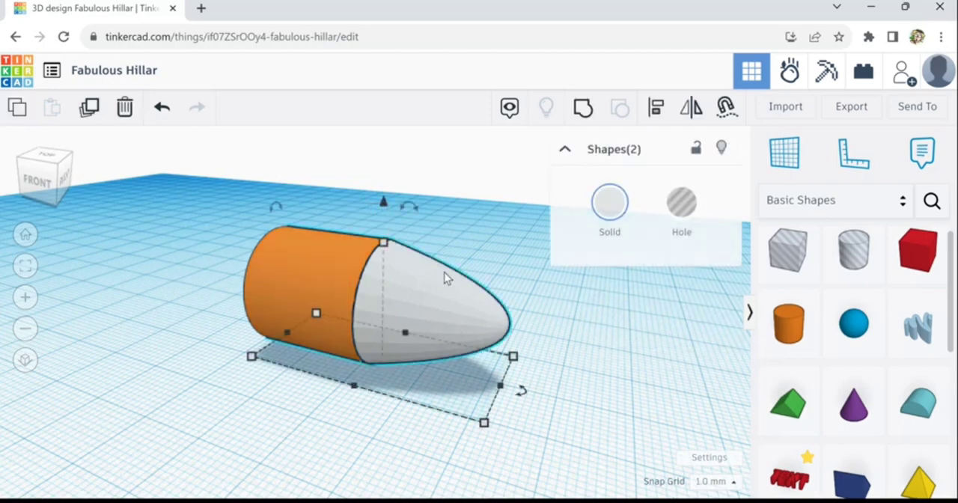
{"action": "left_click", "coordinate": [621, 215]}
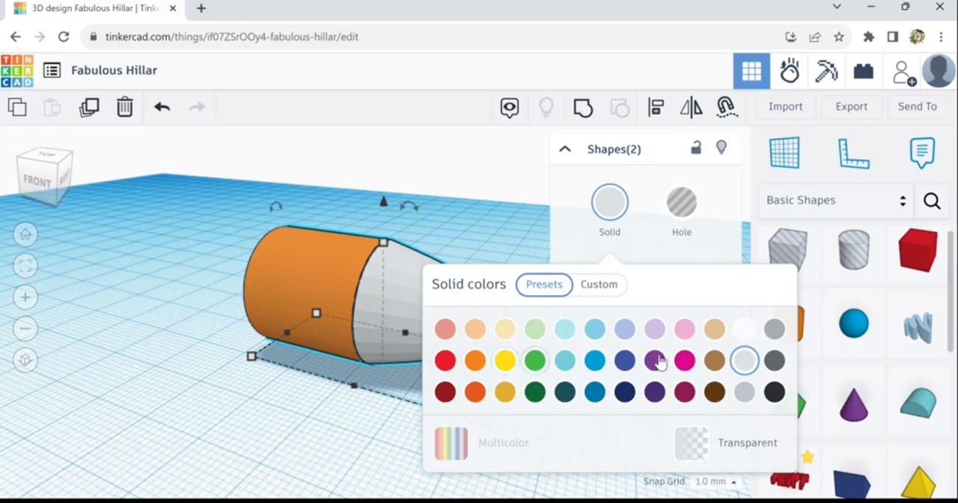
{"action": "left_click", "coordinate": [715, 328]}
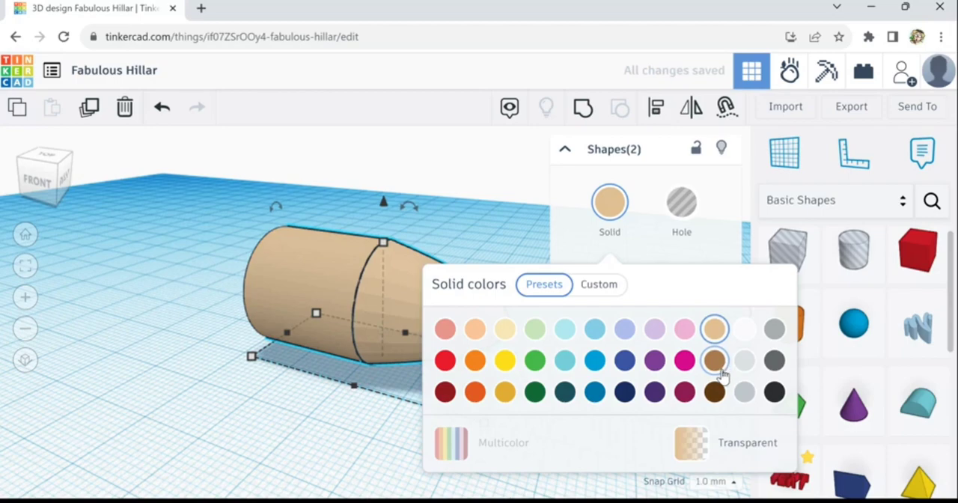
{"action": "left_click", "coordinate": [723, 370]}
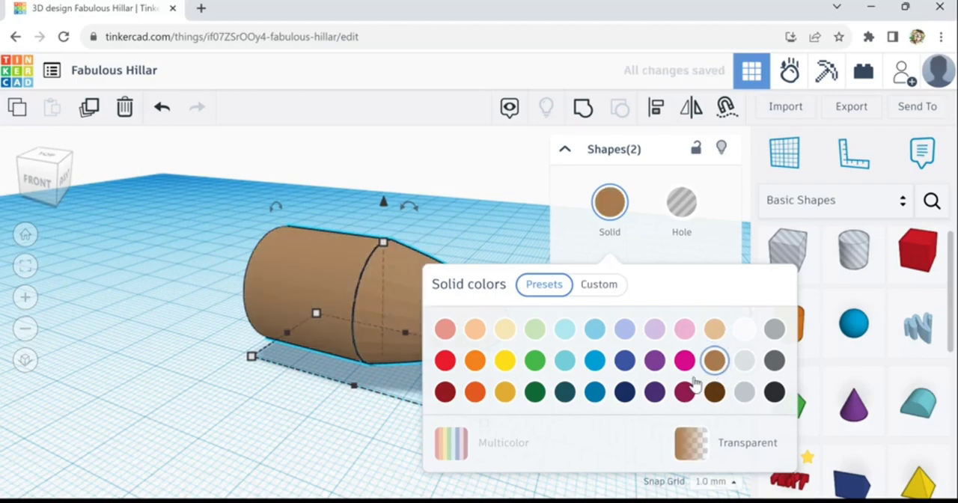
{"action": "left_click", "coordinate": [288, 426]}
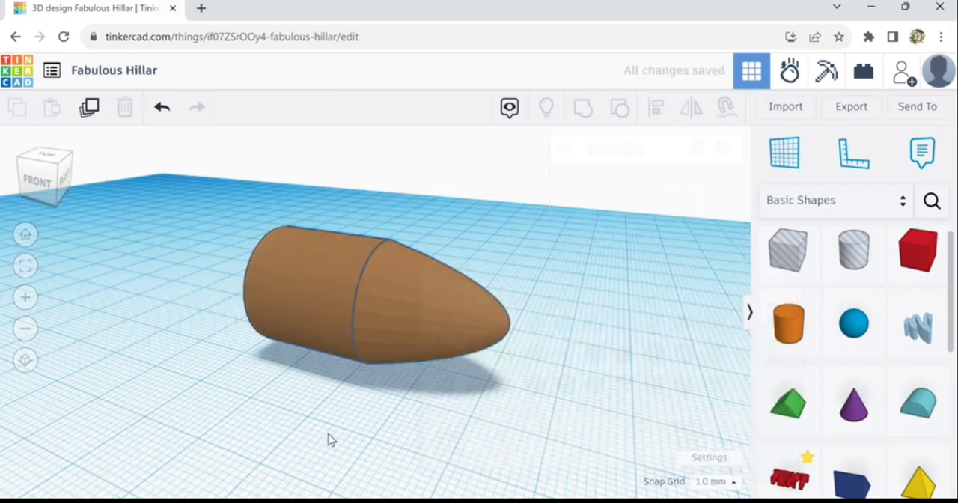
- Shorten the paraboloid nose to 14 mm in length and group it with the cylinder into one body
{"action": "right_click_drag", "start_coordinate": [332, 438], "coordinate": [381, 390]}
{"action": "left_click", "coordinate": [418, 311]}
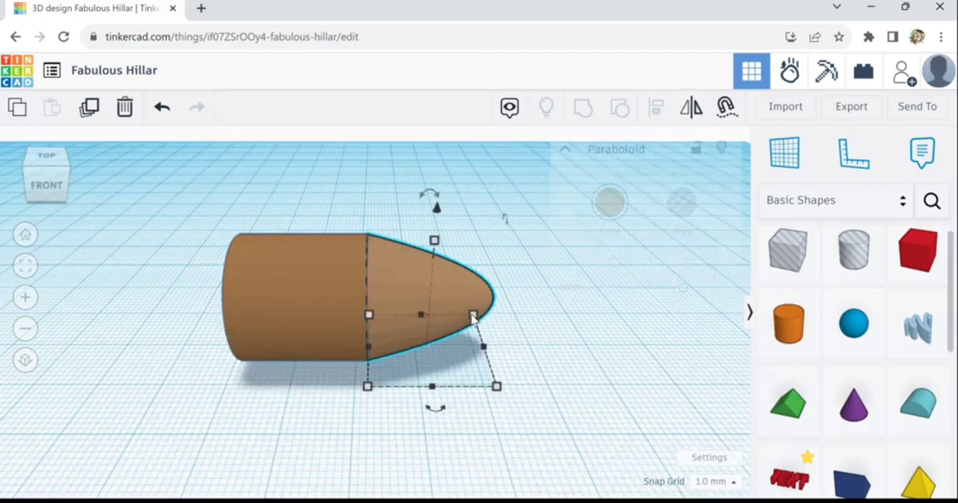
{"action": "left_click_drag", "start_coordinate": [486, 353], "coordinate": [459, 354]}
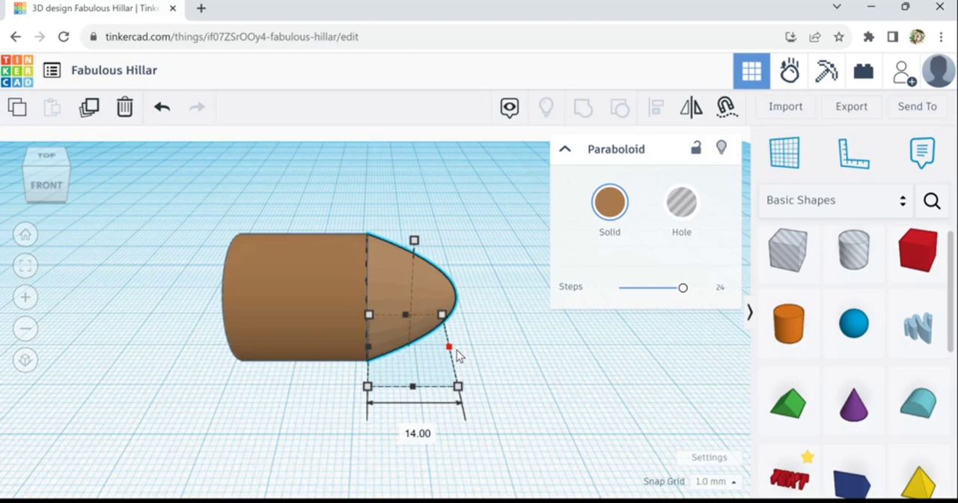
{"action": "left_click_drag", "start_coordinate": [484, 239], "coordinate": [271, 332]}
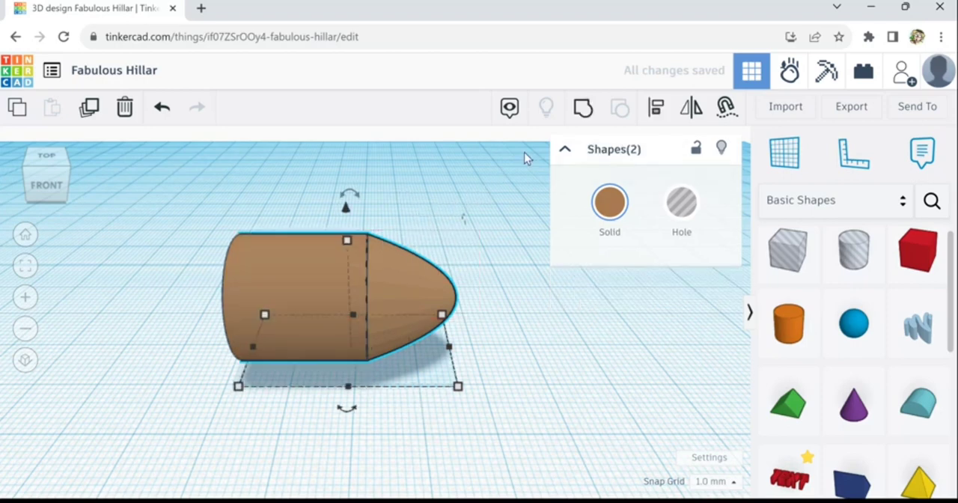
{"action": "left_click", "coordinate": [589, 114]}
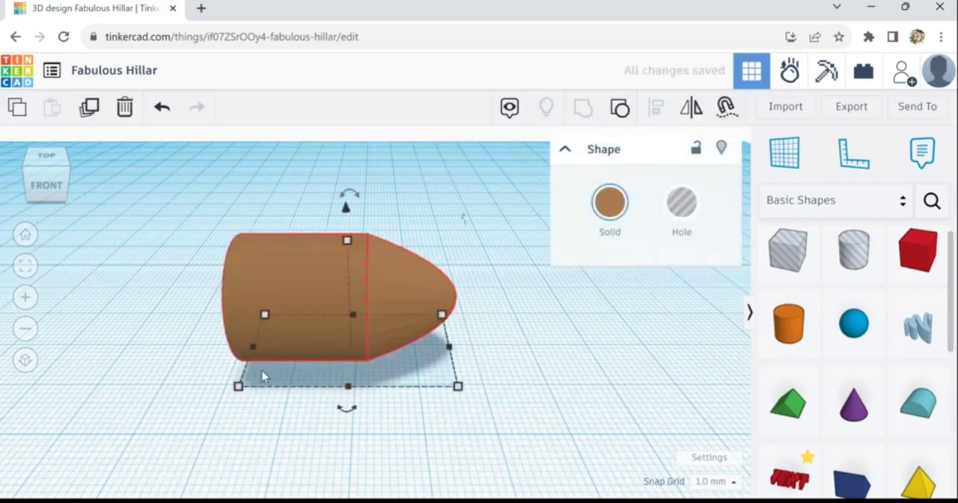
- Stretch the grouped body from its flat rear end to a total length of 49 mm
{"action": "scroll", "coordinate": [246, 400], "scroll_direction": "down", "scroll_amount": 3}
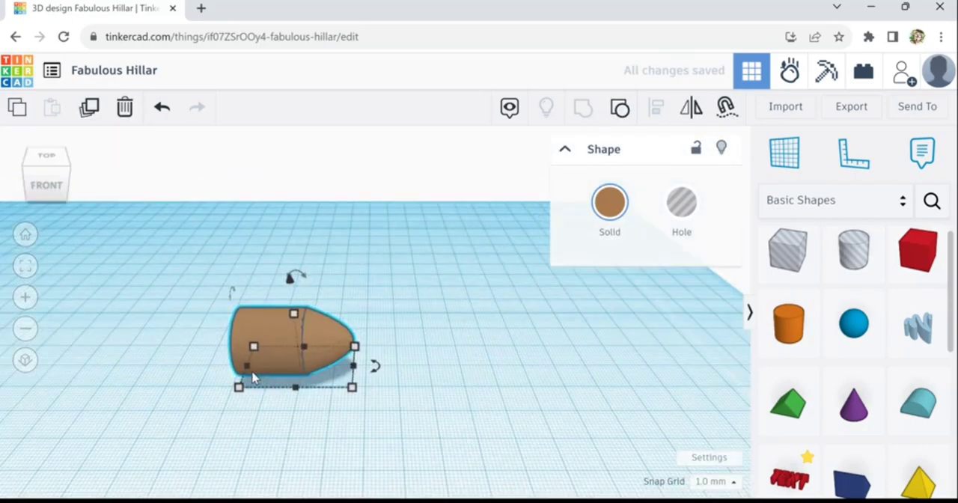
{"action": "scroll", "coordinate": [253, 378], "scroll_direction": "up", "scroll_amount": 3}
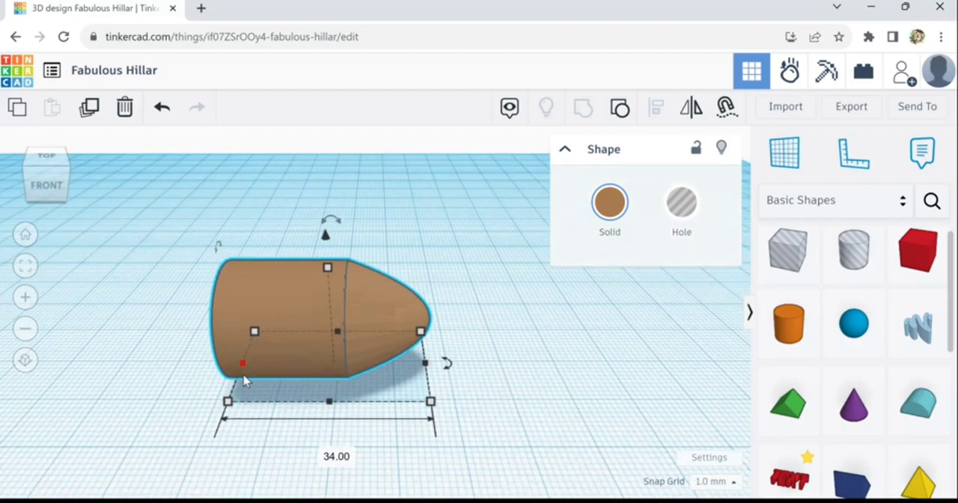
{"action": "left_click_drag", "start_coordinate": [248, 377], "coordinate": [172, 362]}
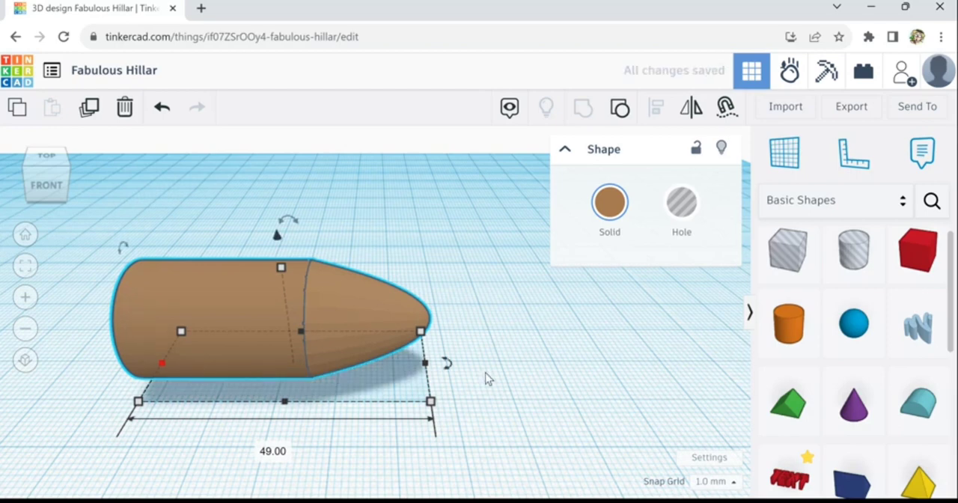
{"action": "key", "text": "f"}
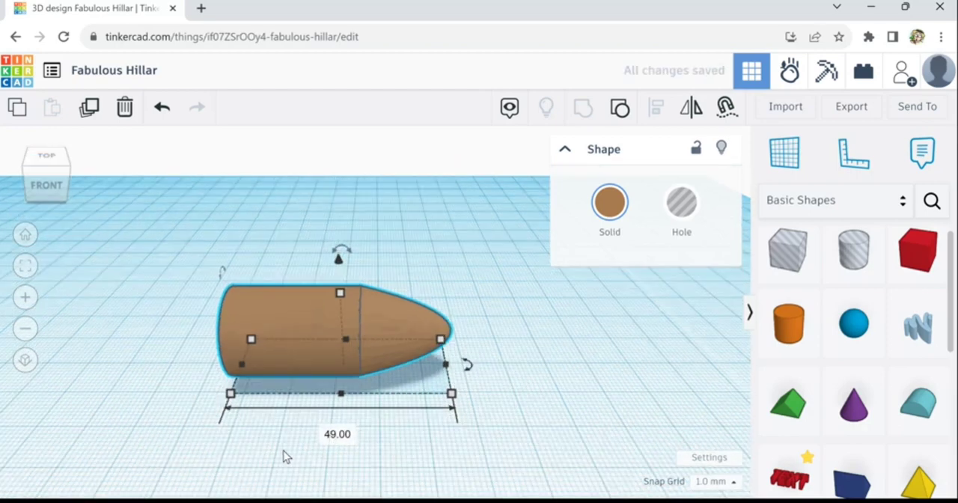
{"action": "middle_click_drag", "start_coordinate": [317, 449], "coordinate": [372, 452]}
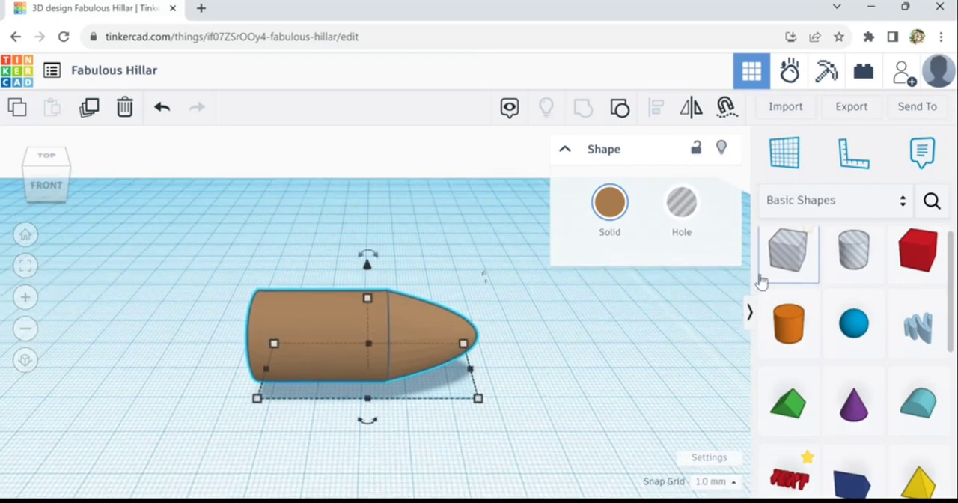
- Add a box hole beside the nose tip and enlarge it in length and width until it encloses the whole body
{"action": "left_click", "coordinate": [587, 353]}
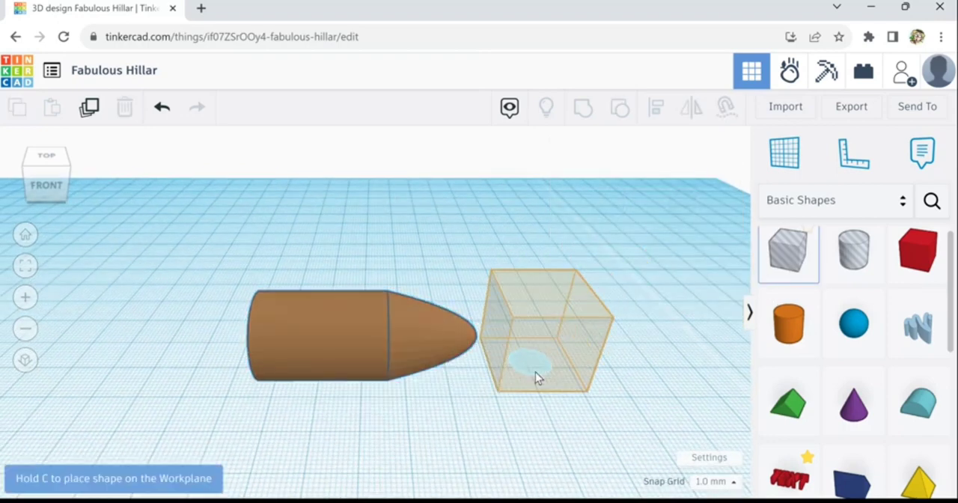
{"action": "left_click", "coordinate": [533, 368]}
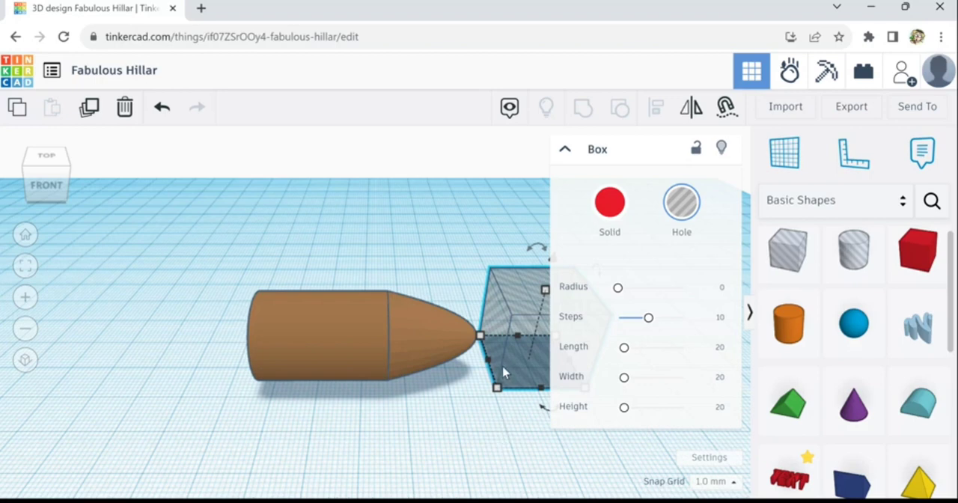
{"action": "left_click_drag", "start_coordinate": [494, 371], "coordinate": [216, 387]}
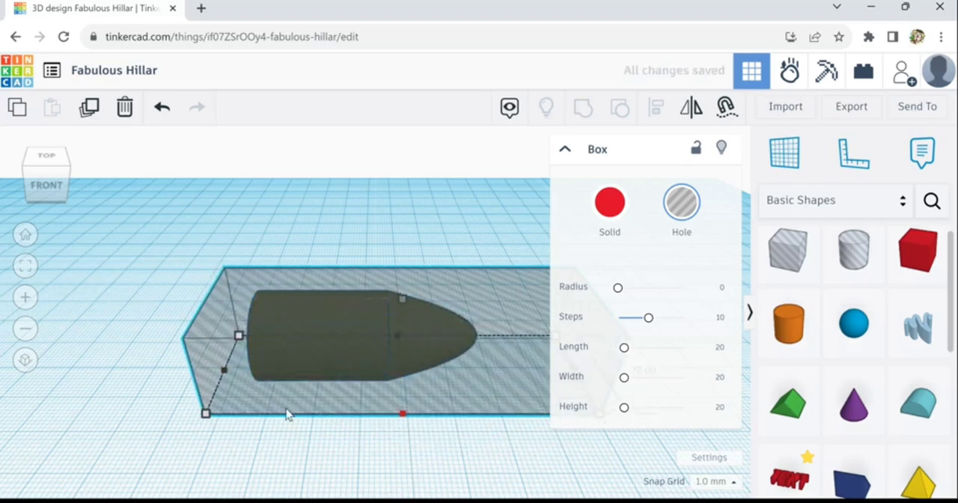
{"action": "right_click_drag", "start_coordinate": [170, 404], "coordinate": [360, 411]}
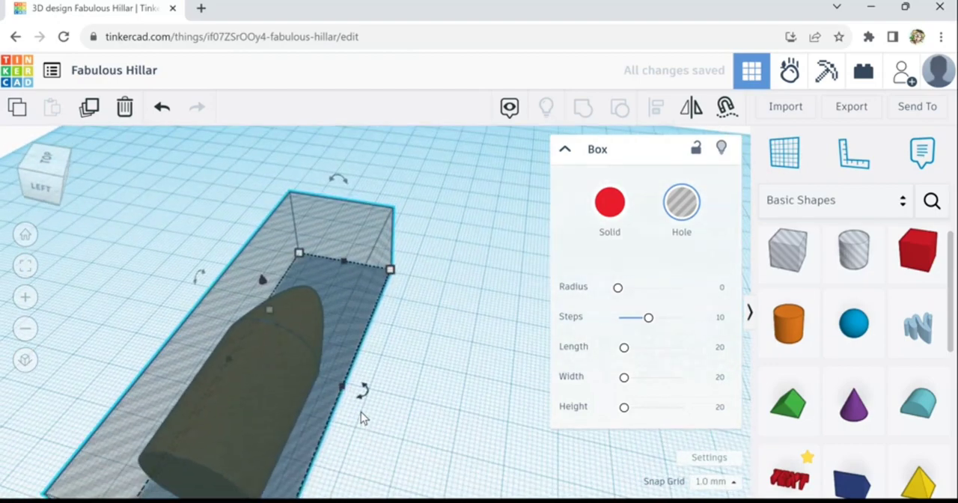
{"action": "right_click_drag", "start_coordinate": [366, 372], "coordinate": [380, 344]}
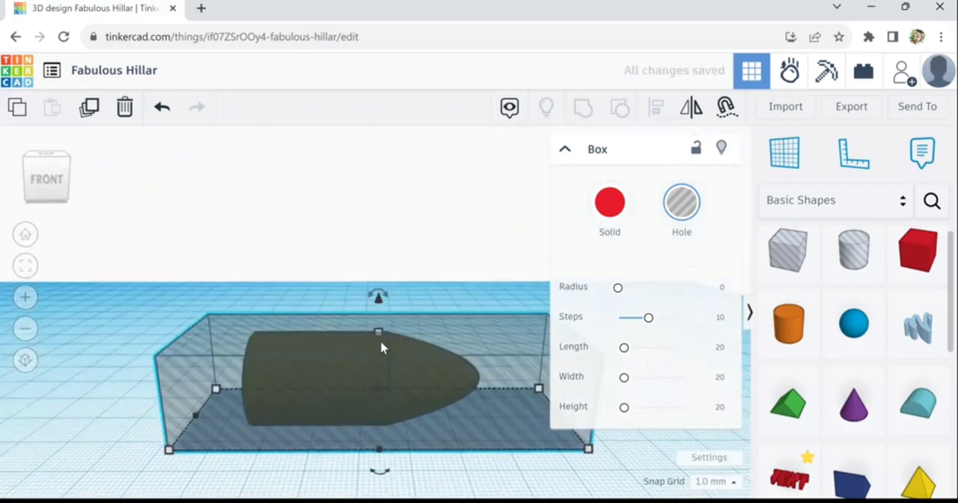
- Raise the box hole until its underside sits at about mid-height of the bullet-shaped body
{"action": "key", "text": "ctrl+Up"}
{"action": "key", "text": "ctrl+Up"}
{"action": "key", "text": "ctrl+Up"}
{"action": "key", "text": "ctrl+Up"}
{"action": "key", "text": "ctrl+Up"}
{"action": "key", "text": "ctrl+Up"}
{"action": "key", "text": "ctrl+Up"}
{"action": "key", "text": "ctrl+Up"}
{"action": "key", "text": "ctrl+Up"}
{"action": "key", "text": "ctrl+Up"}
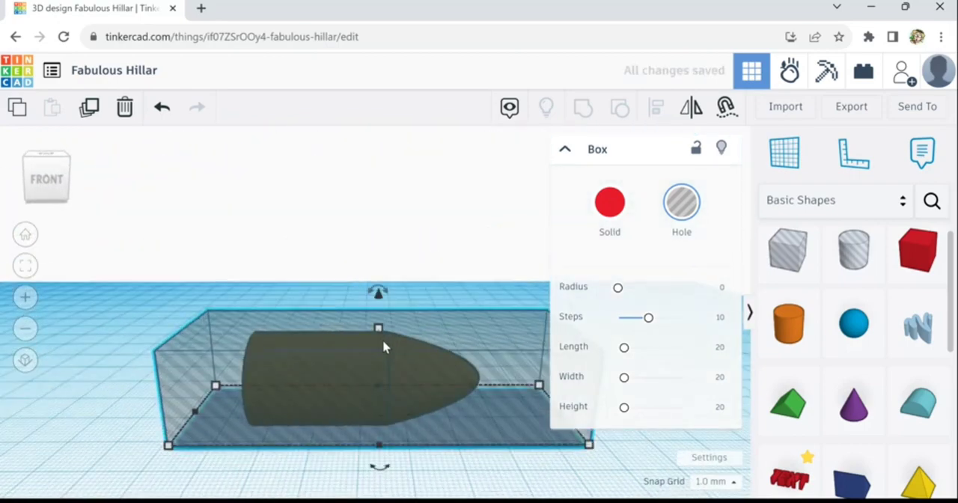
{"action": "key", "text": "ctrl+Down"}
{"action": "key", "text": "ctrl+Down"}
{"action": "key", "text": "ctrl+Down"}
{"action": "key", "text": "ctrl+Down"}
{"action": "key", "text": "ctrl+Down"}
{"action": "key", "text": "ctrl+Down"}
{"action": "key", "text": "ctrl+Down"}
{"action": "key", "text": "ctrl+Down"}
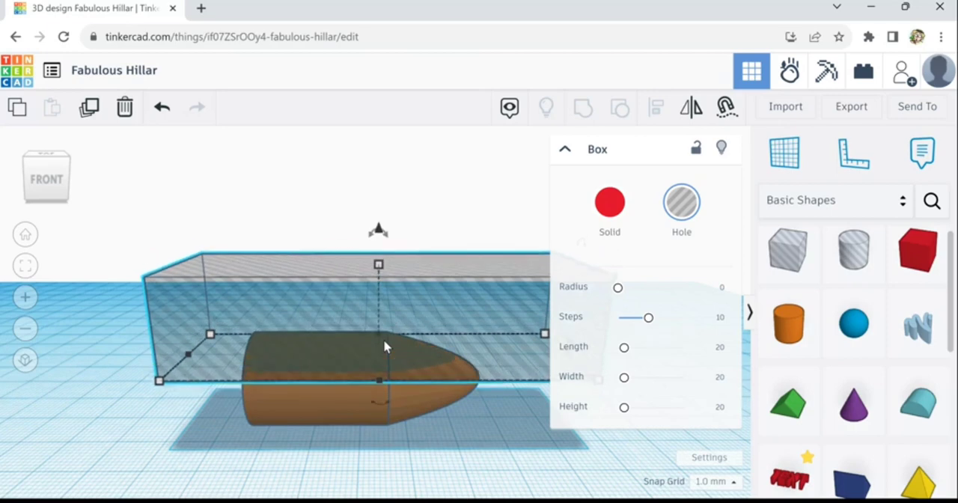
{"action": "key", "text": "ctrl+Down"}
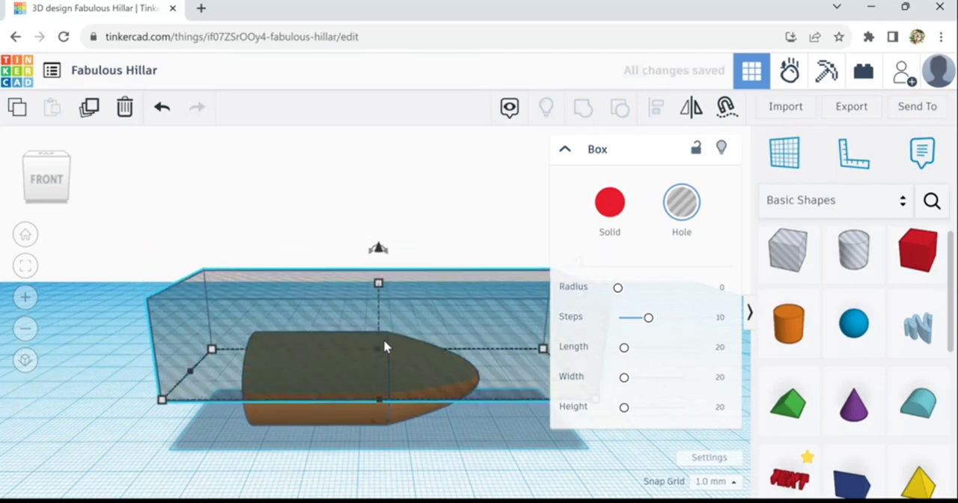
{"action": "right_click_drag", "start_coordinate": [414, 474], "coordinate": [427, 439]}
{"action": "key", "text": "ctrl+Down"}
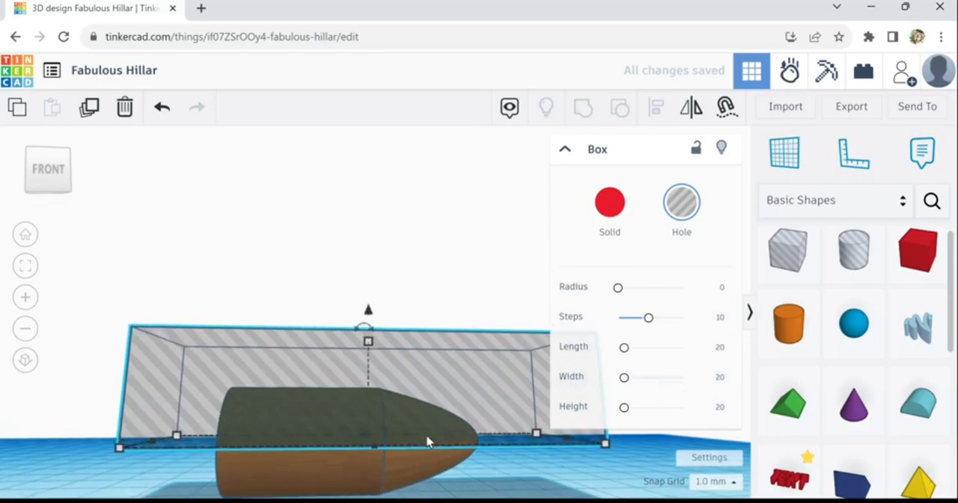
- Select the body with the box hole and group them to cut away the upper half, leaving a flat-topped hull
{"action": "right_click_drag", "start_coordinate": [451, 493], "coordinate": [451, 502]}
{"action": "right_click_drag", "start_coordinate": [451, 458], "coordinate": [459, 496]}
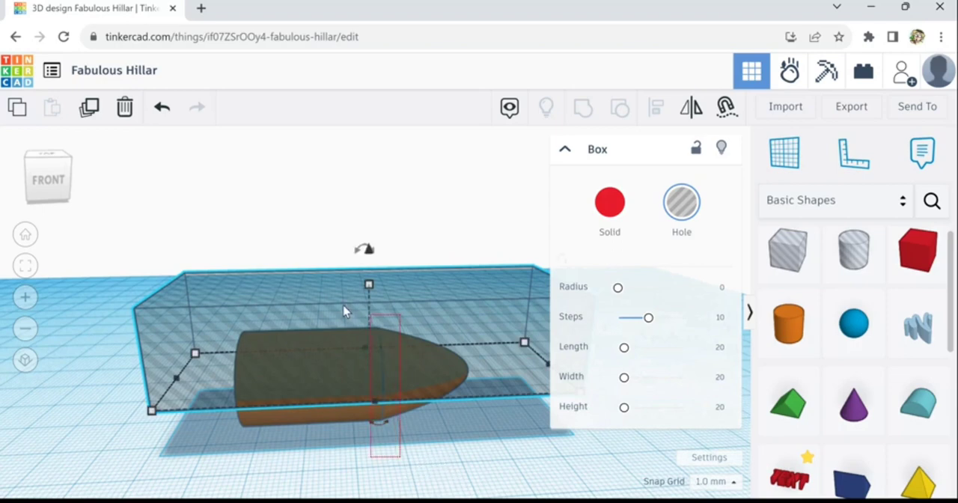
{"action": "key", "text": "ctrl+a"}
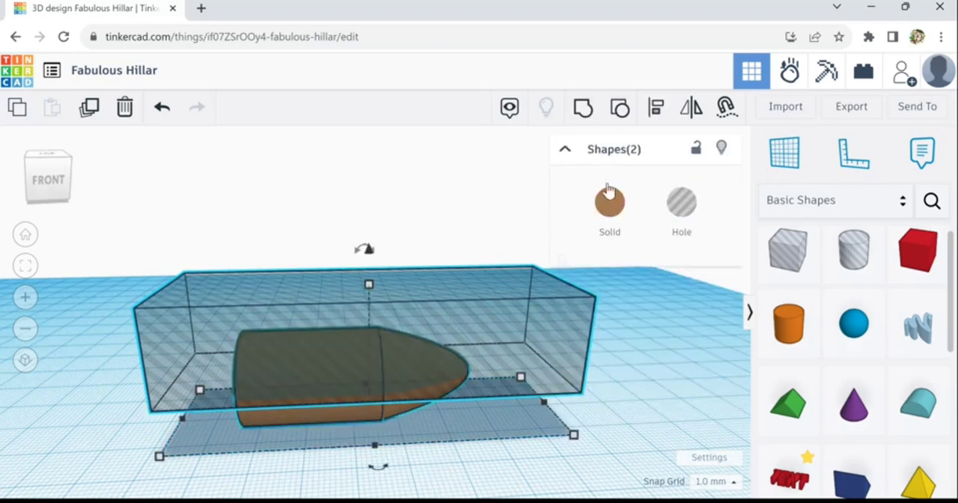
{"action": "left_click", "coordinate": [592, 120]}
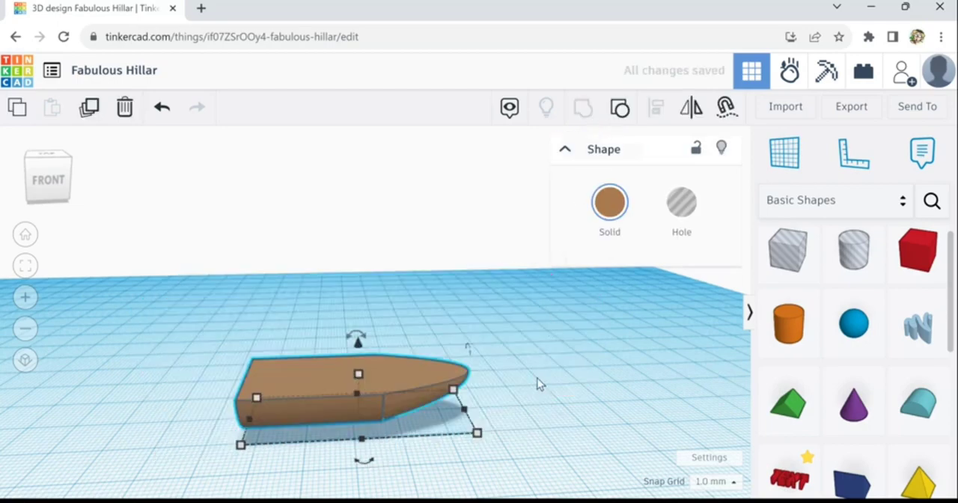
{"action": "right_click_drag", "start_coordinate": [537, 428], "coordinate": [537, 444]}
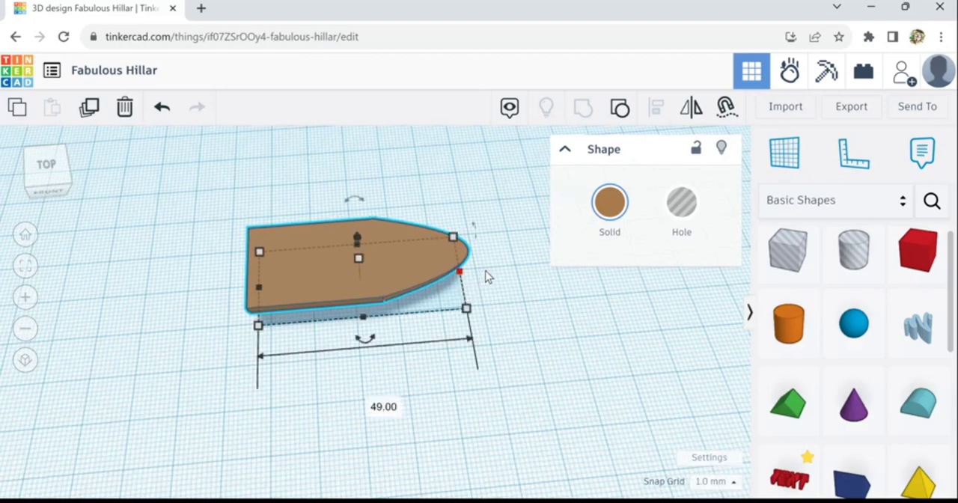
{"action": "left_click_drag", "start_coordinate": [486, 277], "coordinate": [439, 288]}
{"action": "right_click_drag", "start_coordinate": [492, 338], "coordinate": [258, 291]}
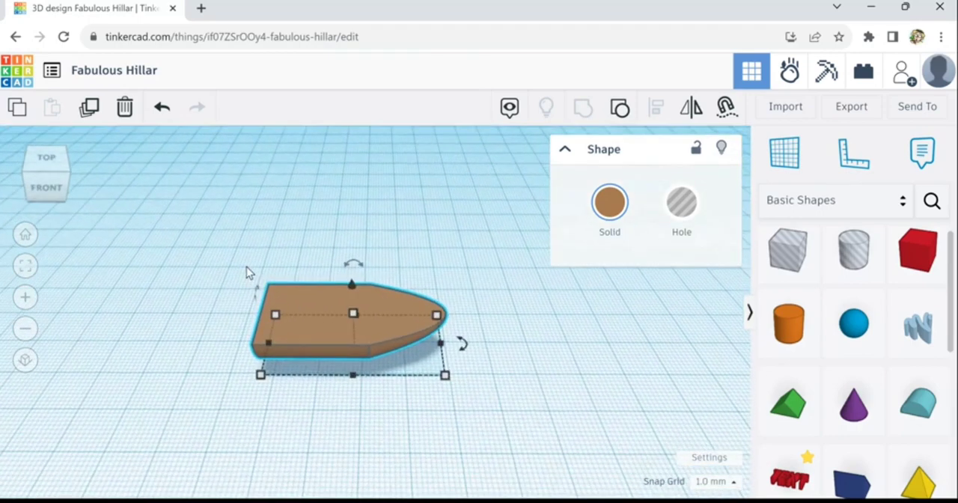
{"action": "left_click_drag", "start_coordinate": [242, 261], "coordinate": [485, 406]}
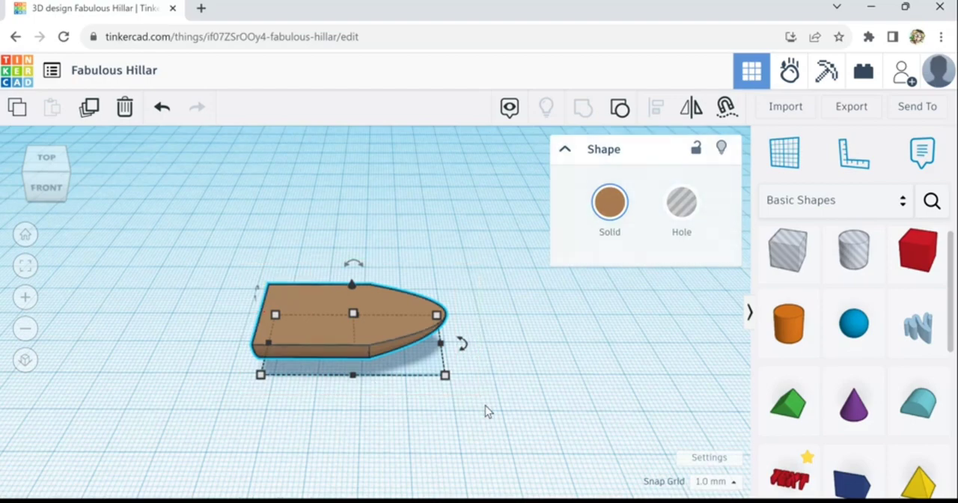
- Set the snap grid to 0.1 mm and lower the hull slightly towards the workplane
{"action": "right_click_drag", "start_coordinate": [489, 420], "coordinate": [729, 494]}
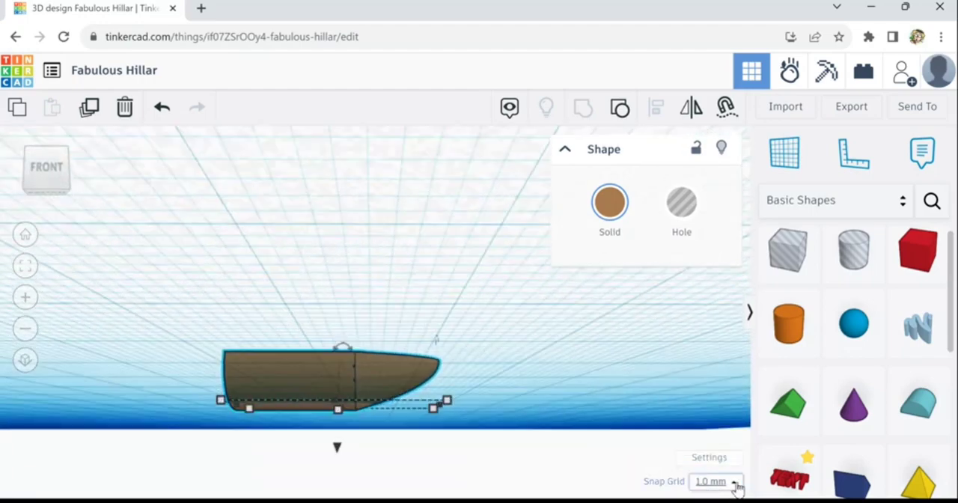
{"action": "left_click", "coordinate": [737, 483]}
{"action": "left_click", "coordinate": [718, 332]}
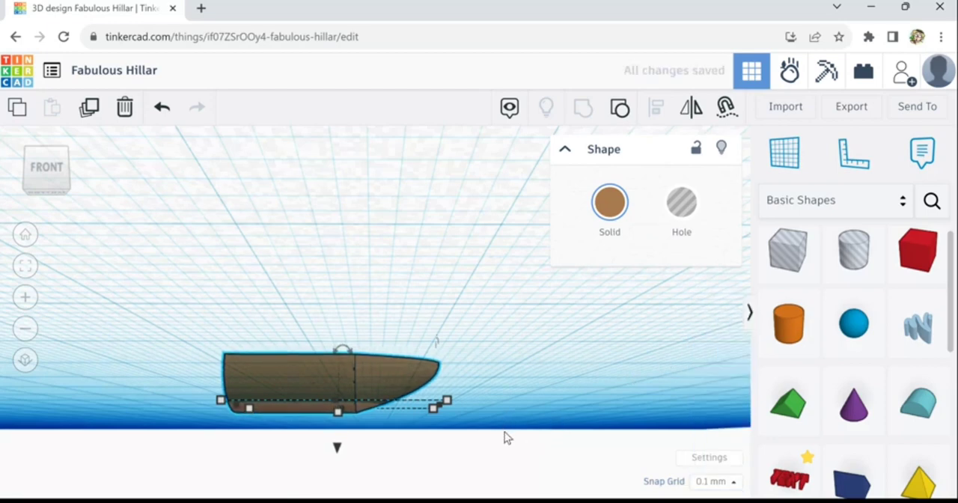
{"action": "right_click_drag", "start_coordinate": [505, 436], "coordinate": [504, 454]}
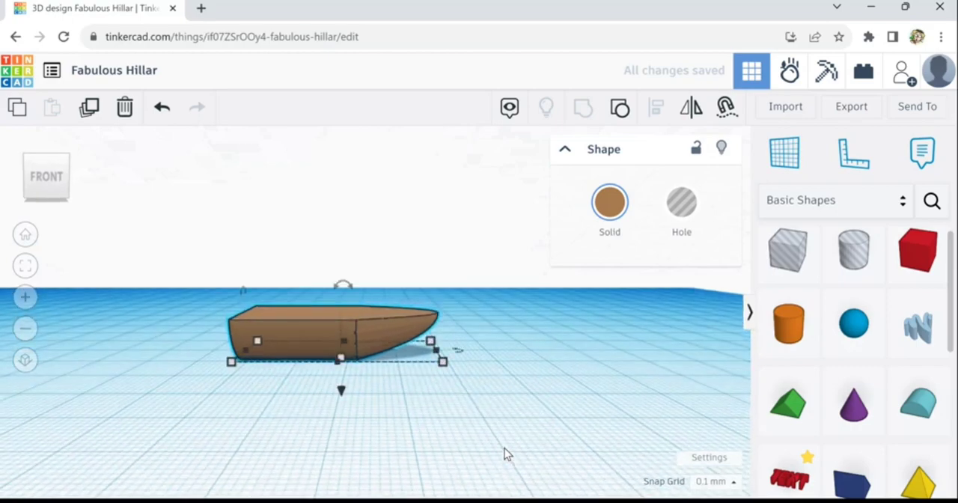
{"action": "right_click_drag", "start_coordinate": [509, 399], "coordinate": [504, 423]}
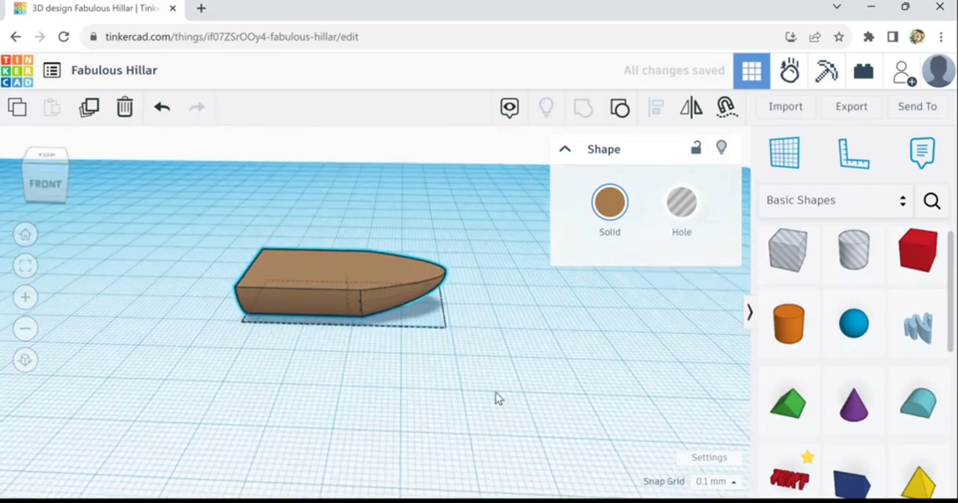
- Add a box hole over the hull and enlarge it to 73.9 mm long and wide enough to enclose the hull
{"action": "mouse_move", "coordinate": [495, 392]}
{"action": "right_mouse_down"}
{"action": "mouse_move", "coordinate": [489, 360]}
{"action": "mouse_move", "coordinate": [514, 382]}
{"action": "mouse_move", "coordinate": [514, 409]}
{"action": "mouse_move", "coordinate": [509, 372]}
{"action": "right_mouse_up"}
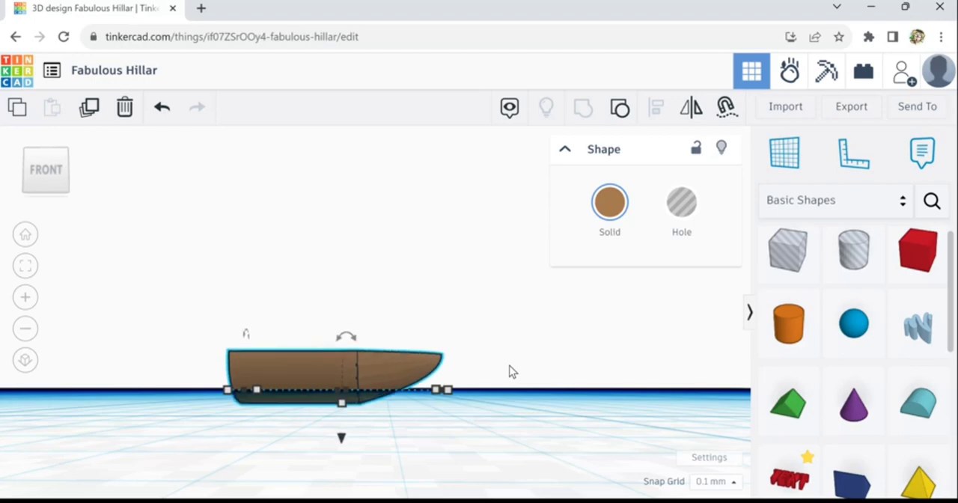
{"action": "right_click_drag", "start_coordinate": [518, 386], "coordinate": [528, 398]}
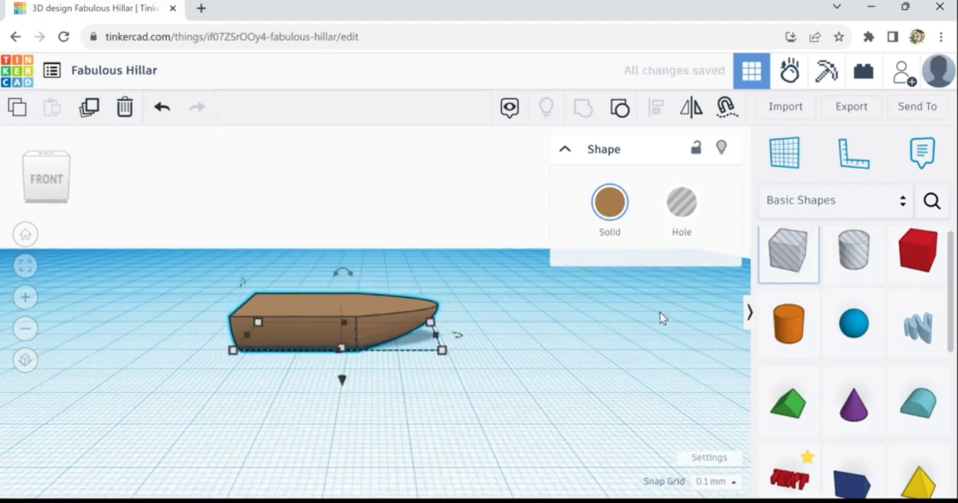
{"action": "left_click_drag", "start_coordinate": [660, 313], "coordinate": [160, 359]}
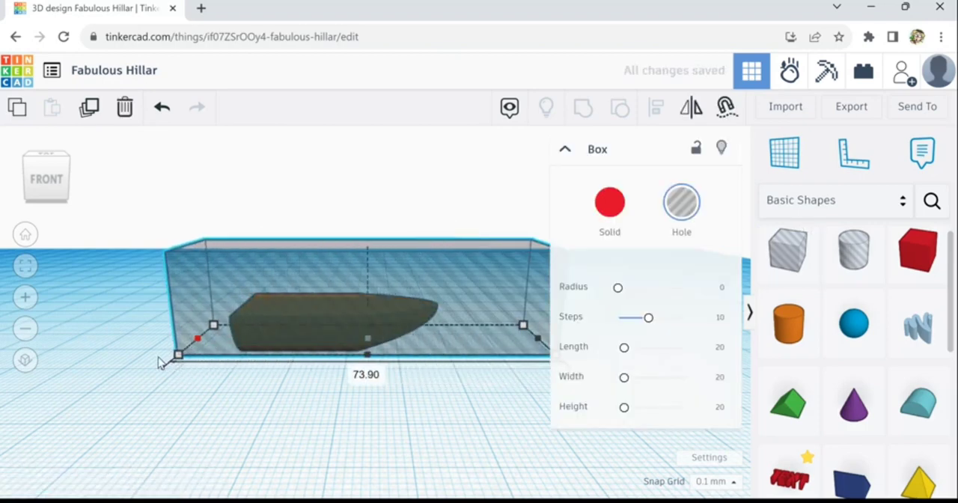
{"action": "right_click_drag", "start_coordinate": [158, 399], "coordinate": [284, 332]}
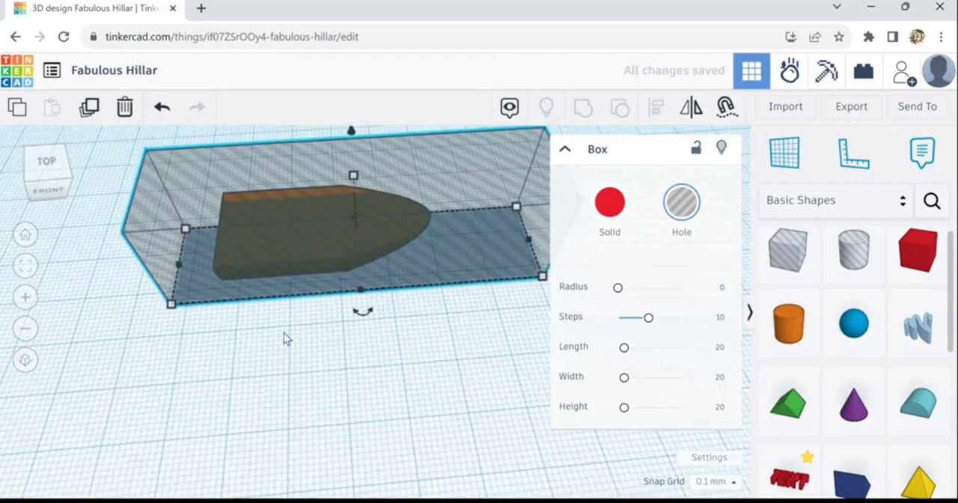
{"action": "scroll", "coordinate": [284, 332], "scroll_direction": "down", "scroll_amount": 2}
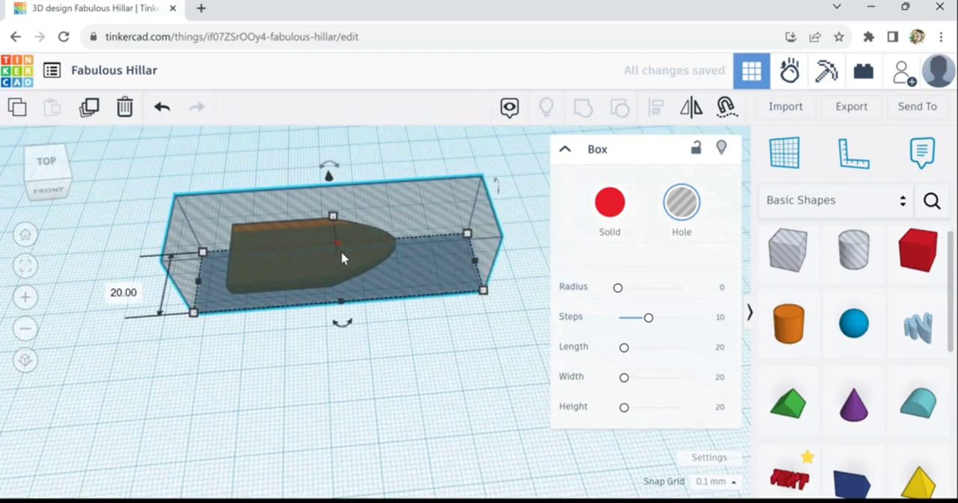
{"action": "left_click_drag", "start_coordinate": [341, 241], "coordinate": [342, 234]}
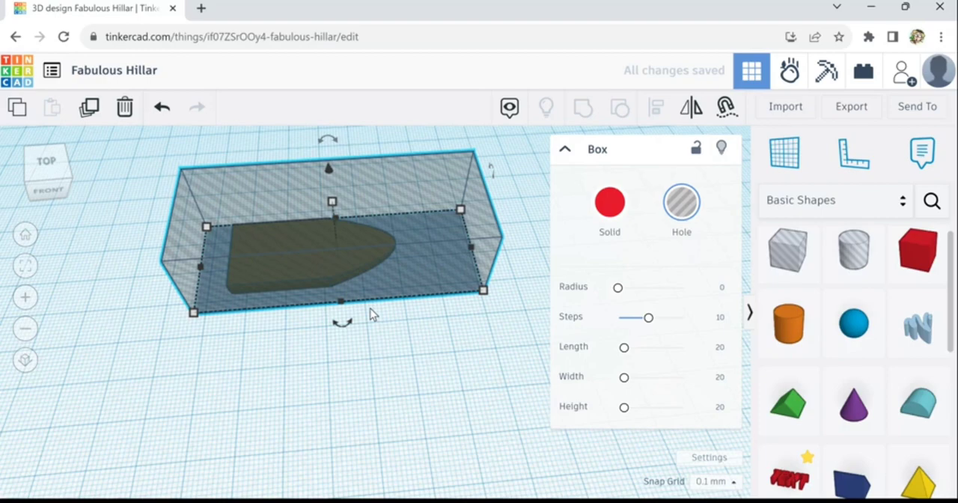
- Shorten the box hole to 60.5 mm and lower it below the workplane until it covers only the hull's underside
{"action": "right_click_drag", "start_coordinate": [378, 331], "coordinate": [379, 317]}
{"action": "scroll", "coordinate": [349, 310], "scroll_direction": "up", "scroll_amount": 2}
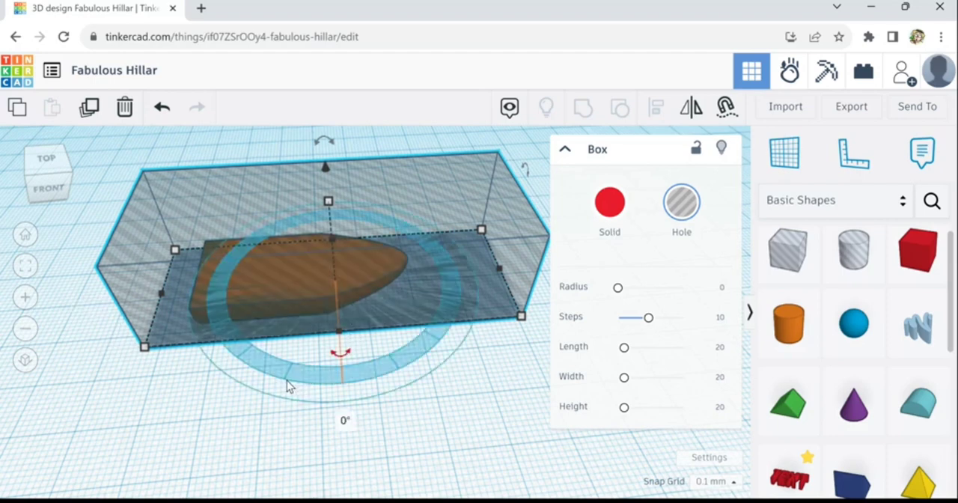
{"action": "middle_click_drag", "start_coordinate": [303, 378], "coordinate": [330, 387]}
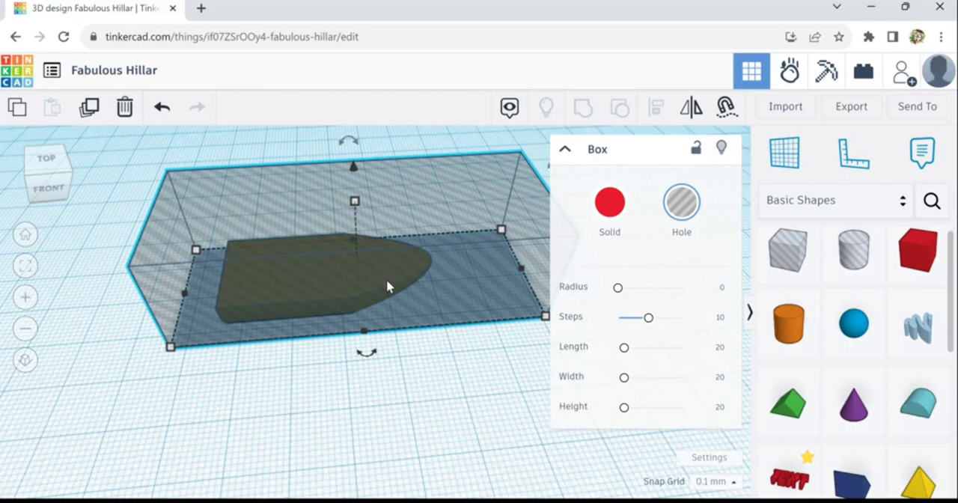
{"action": "scroll", "coordinate": [387, 286], "scroll_direction": "down", "scroll_amount": 3}
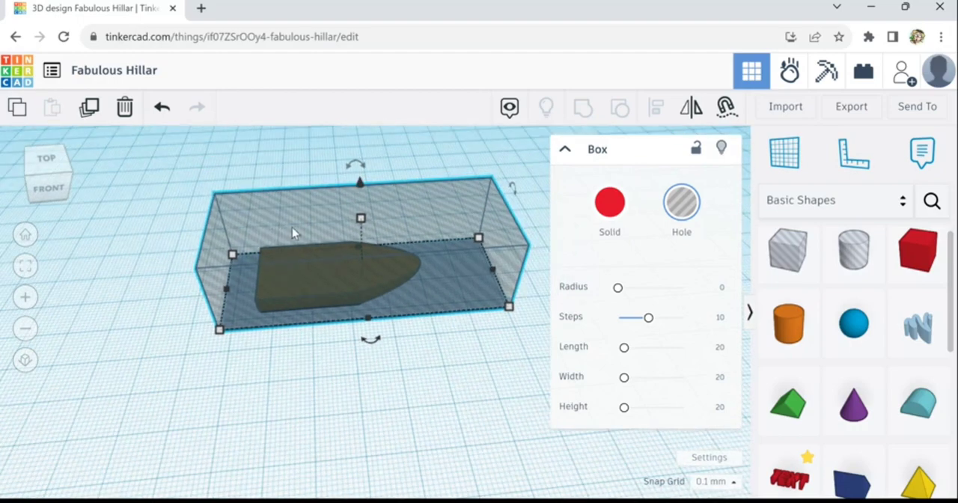
{"action": "scroll", "coordinate": [301, 234], "scroll_direction": "up", "scroll_amount": 5}
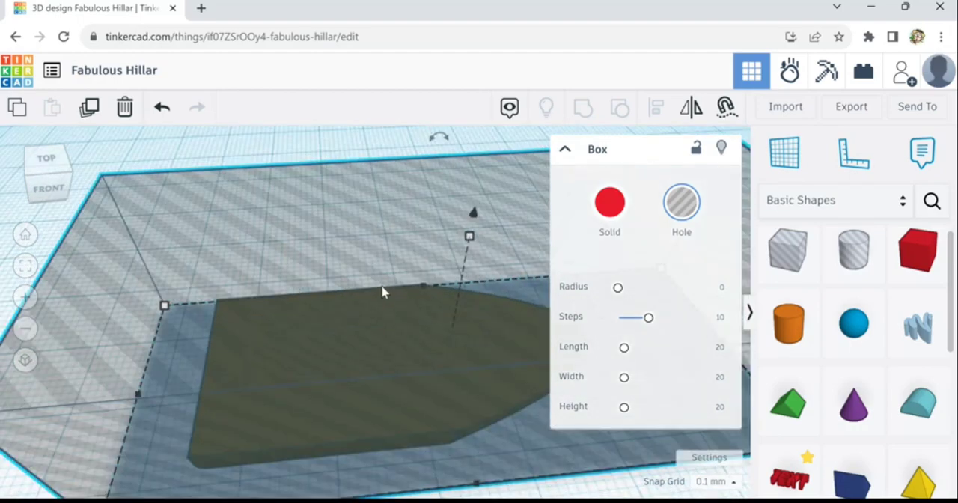
{"action": "scroll", "coordinate": [348, 259], "scroll_direction": "down", "scroll_amount": 4}
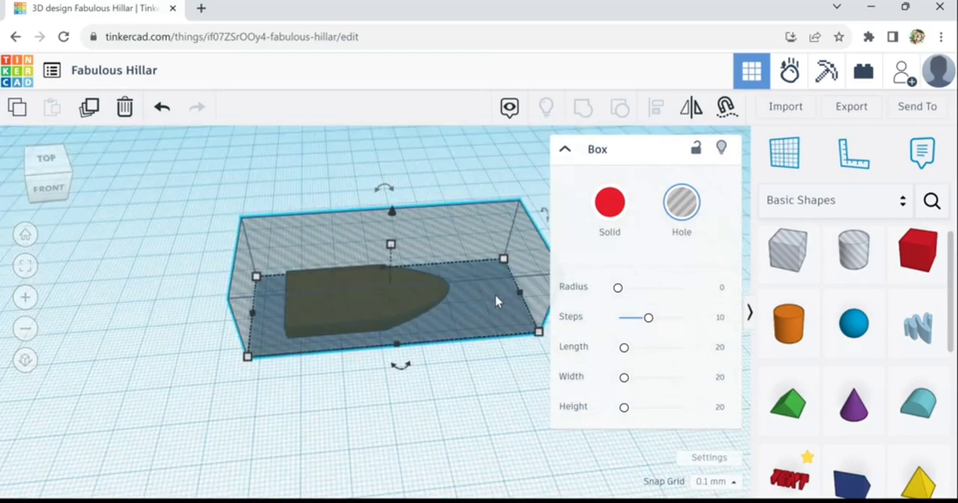
{"action": "left_click_drag", "start_coordinate": [522, 304], "coordinate": [479, 306]}
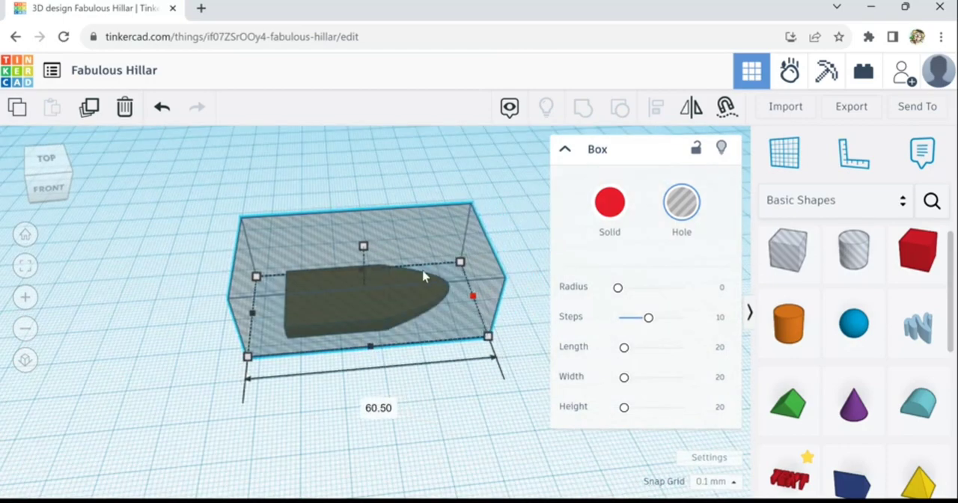
{"action": "left_click_drag", "start_coordinate": [363, 246], "coordinate": [367, 316]}
{"action": "right_click_drag", "start_coordinate": [386, 390], "coordinate": [384, 367]}
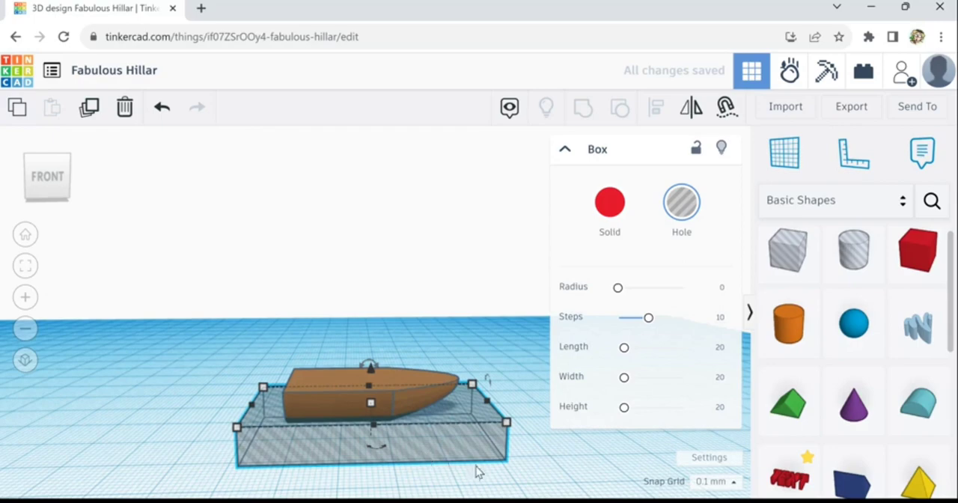
- Select the hull with the lowered box hole and group them to cut the hull's underside flat
{"action": "scroll", "coordinate": [467, 485], "scroll_direction": "up", "scroll_amount": 5}
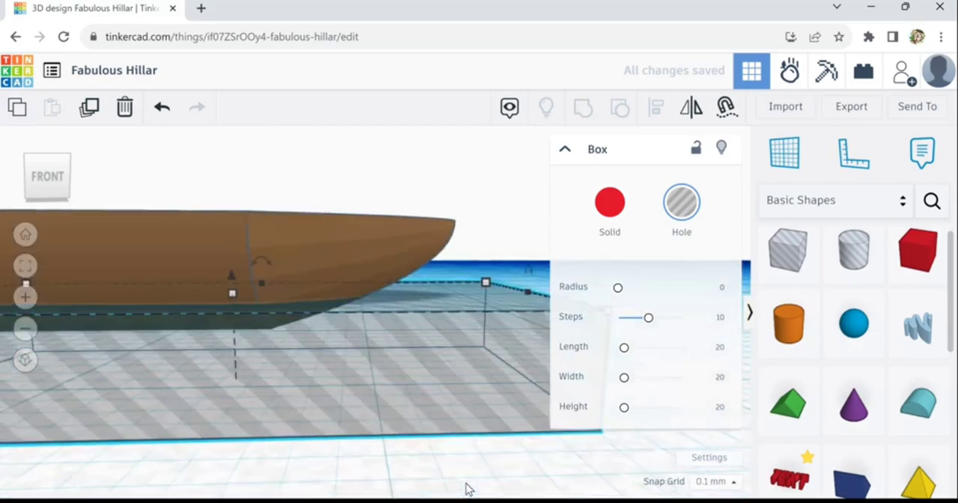
{"action": "scroll", "coordinate": [466, 484], "scroll_direction": "down", "scroll_amount": 5}
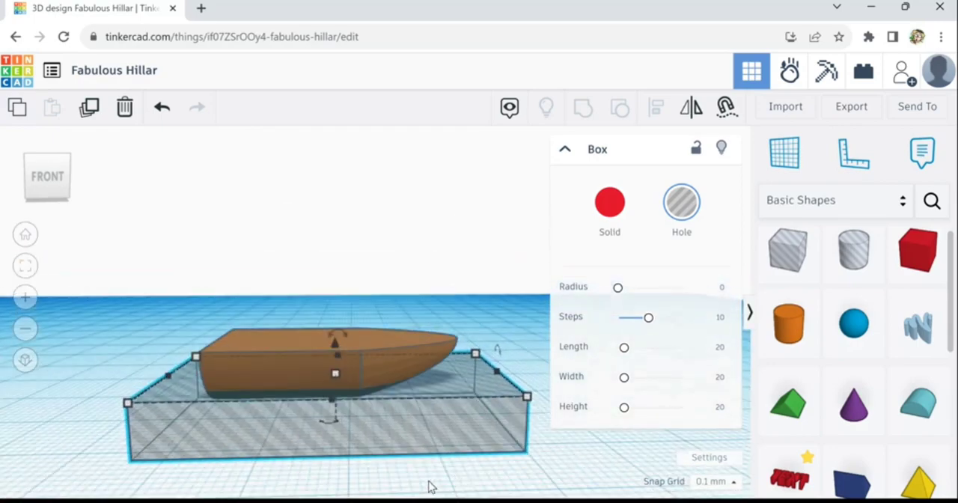
{"action": "middle_click_drag", "start_coordinate": [502, 481], "coordinate": [562, 493]}
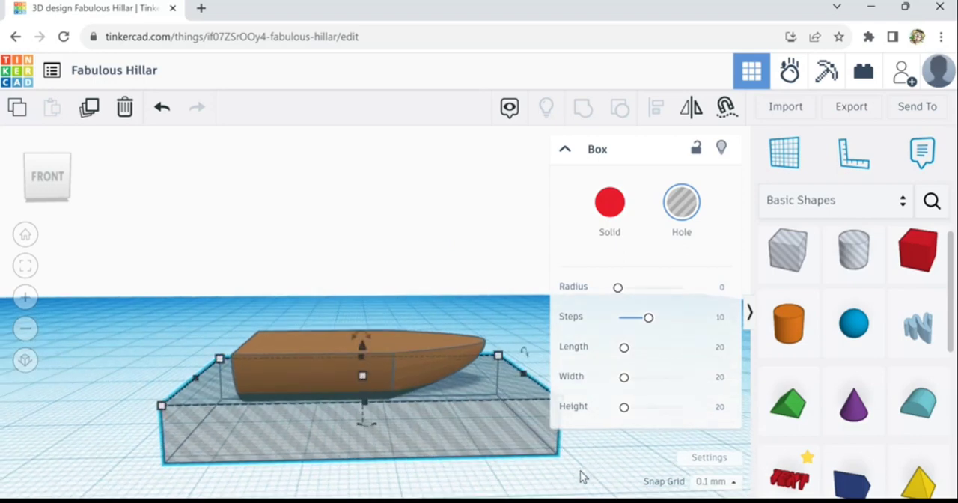
{"action": "right_click_drag", "start_coordinate": [580, 469], "coordinate": [574, 468]}
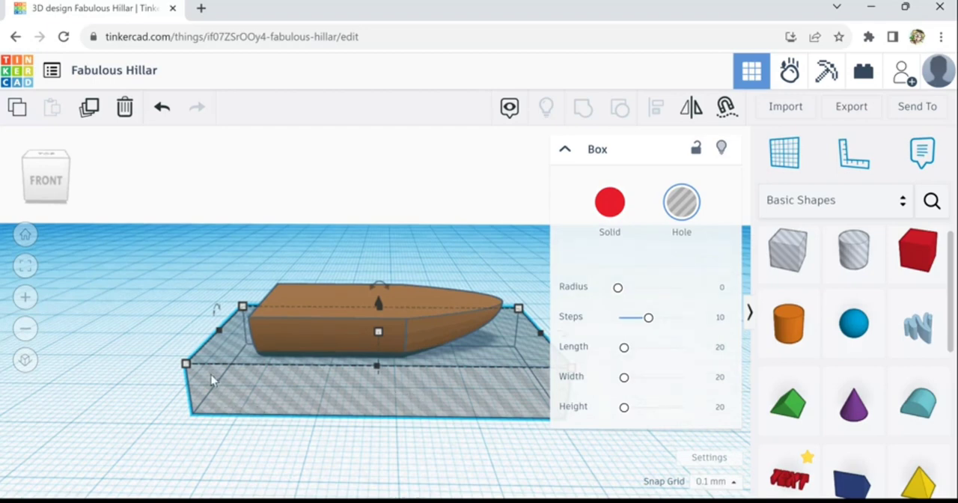
{"action": "middle_click_drag", "start_coordinate": [181, 354], "coordinate": [185, 384]}
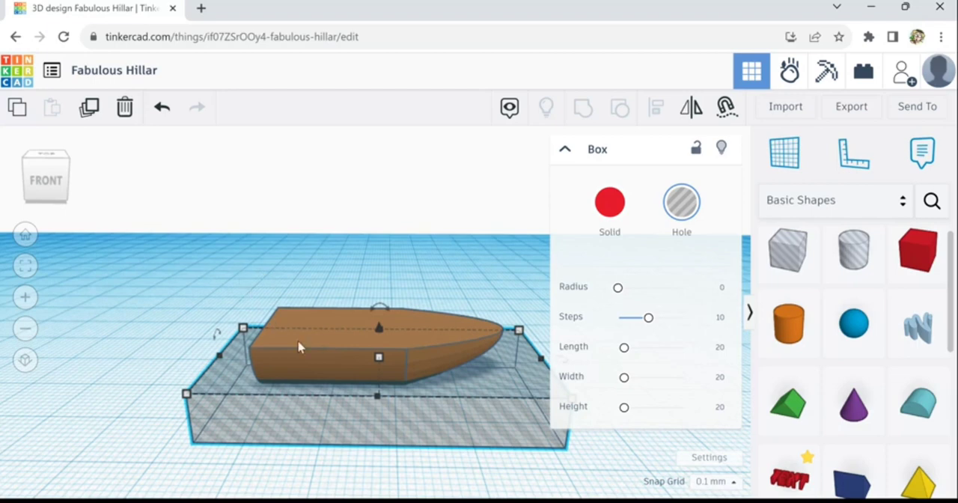
{"action": "left_click_drag", "start_coordinate": [238, 274], "coordinate": [527, 467]}
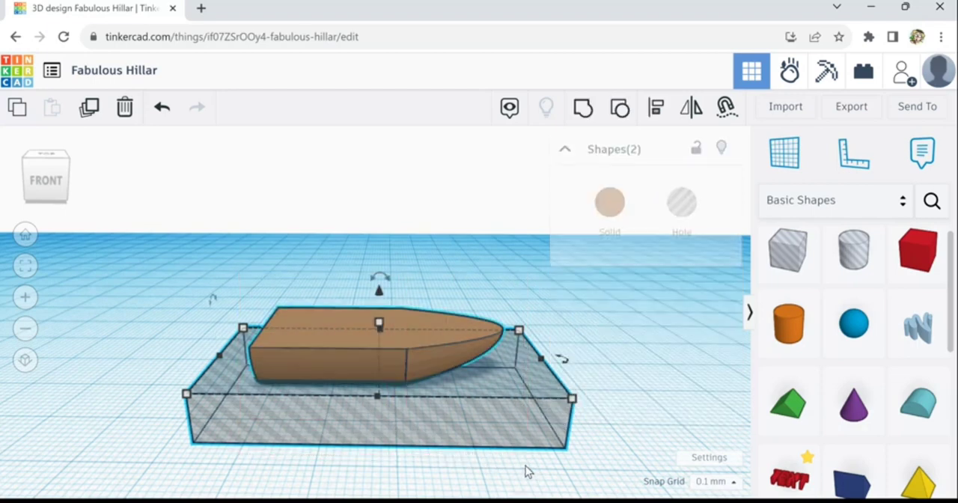
{"action": "left_click", "coordinate": [584, 106]}
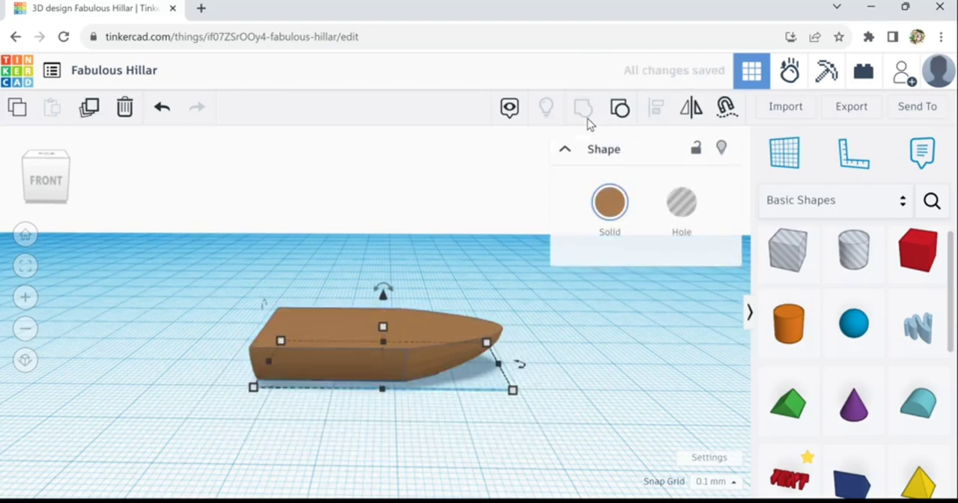
- Narrow the hull to a width of 17.4 mm
{"action": "right_click_drag", "start_coordinate": [546, 397], "coordinate": [531, 417]}
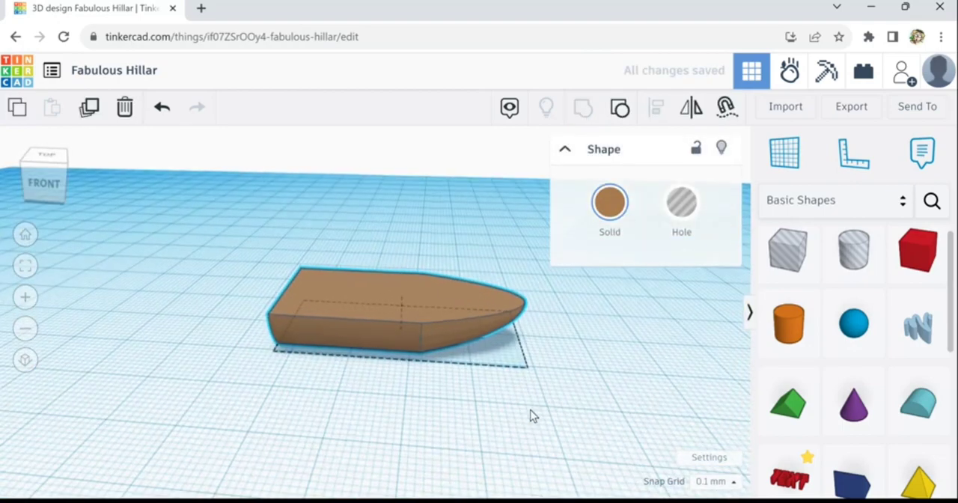
{"action": "mouse_move", "coordinate": [399, 372]}
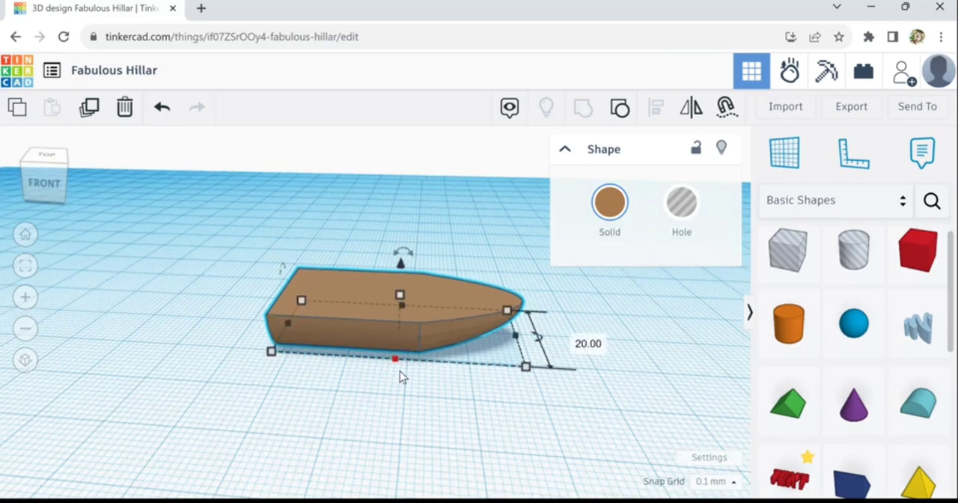
{"action": "left_click_drag", "start_coordinate": [399, 363], "coordinate": [398, 359]}
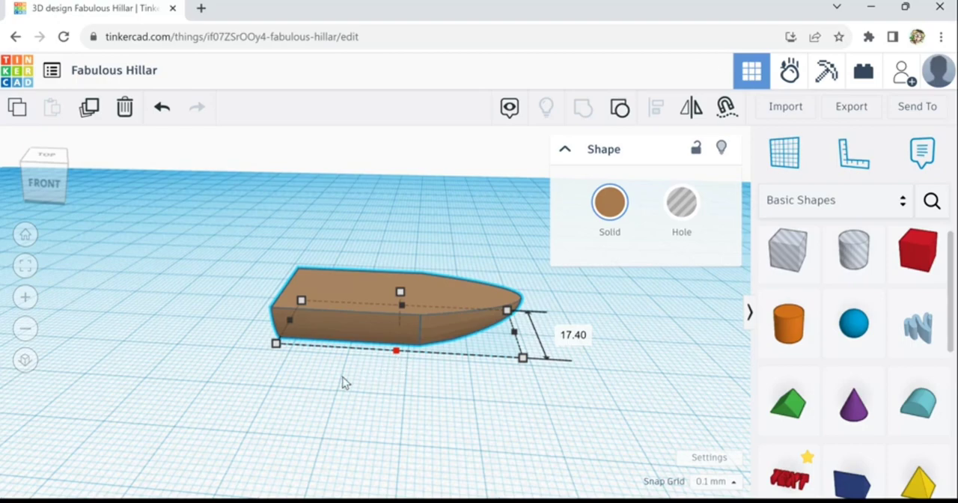
- Enlarge the hull's footprint in both directions to several times its size and move it back onto the middle of the workplane
{"action": "mouse_move", "coordinate": [343, 378]}
{"action": "right_mouse_down"}
{"action": "mouse_move", "coordinate": [364, 421]}
{"action": "mouse_move", "coordinate": [353, 388]}
{"action": "right_mouse_up"}
{"action": "scroll", "coordinate": [354, 388], "scroll_direction": "down", "scroll_amount": 5}
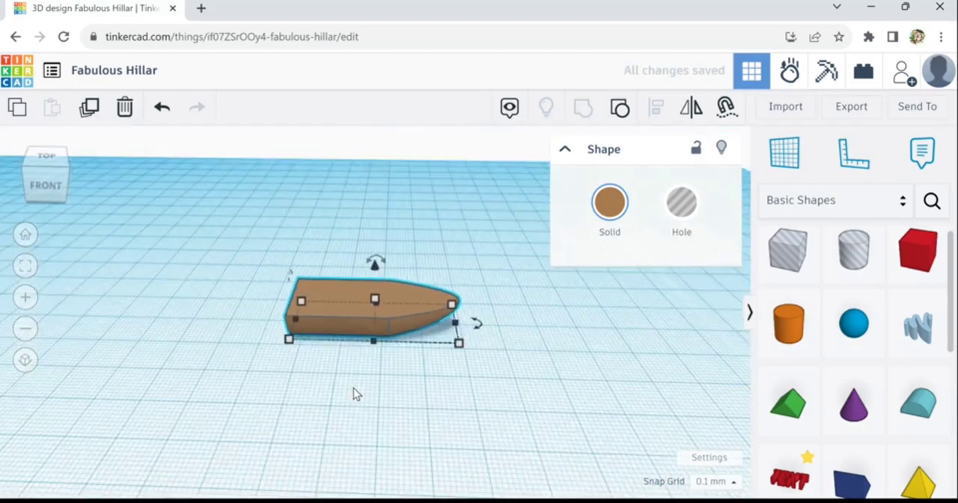
{"action": "mouse_move", "coordinate": [415, 370]}
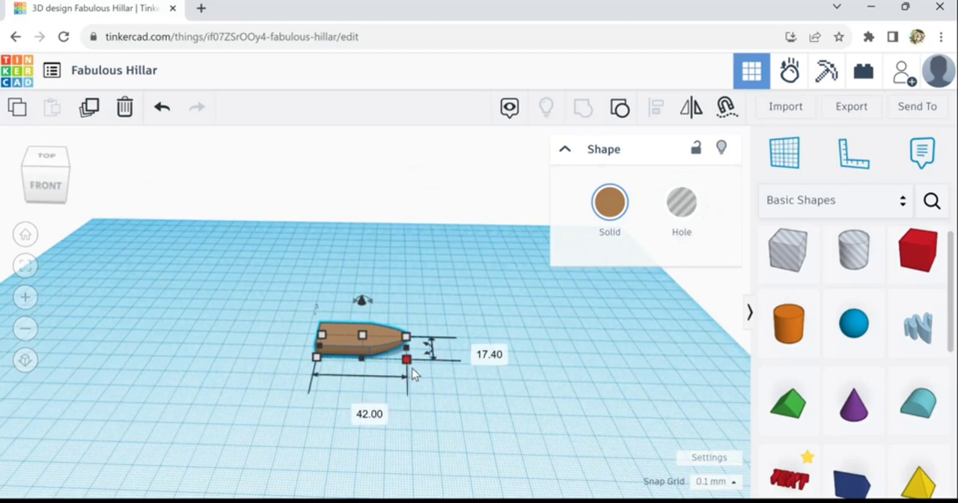
{"action": "left_click_drag", "start_coordinate": [413, 372], "coordinate": [522, 456], "text": "shift"}
{"action": "left_click_drag", "start_coordinate": [505, 391], "coordinate": [355, 357]}
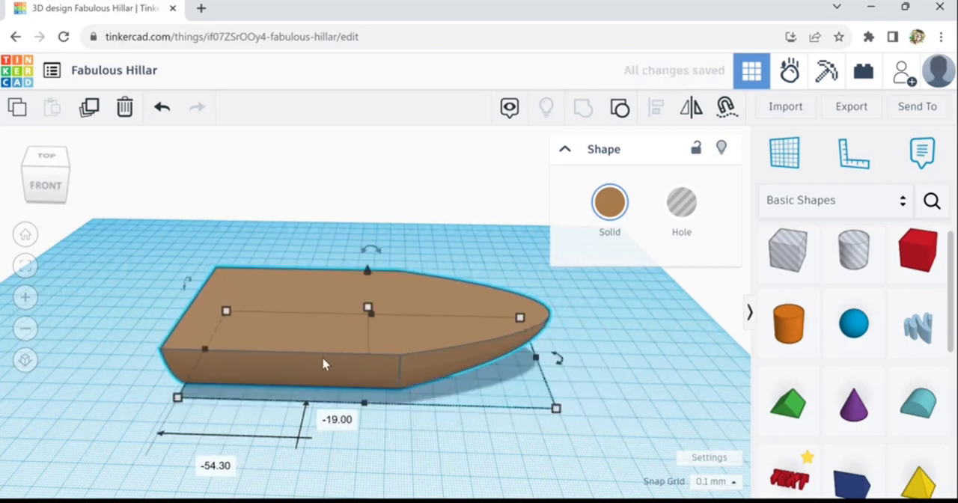
- Stretch the hull at the bow end to a length of 167.9 mm
{"action": "scroll", "coordinate": [325, 364], "scroll_direction": "up", "scroll_amount": 2}
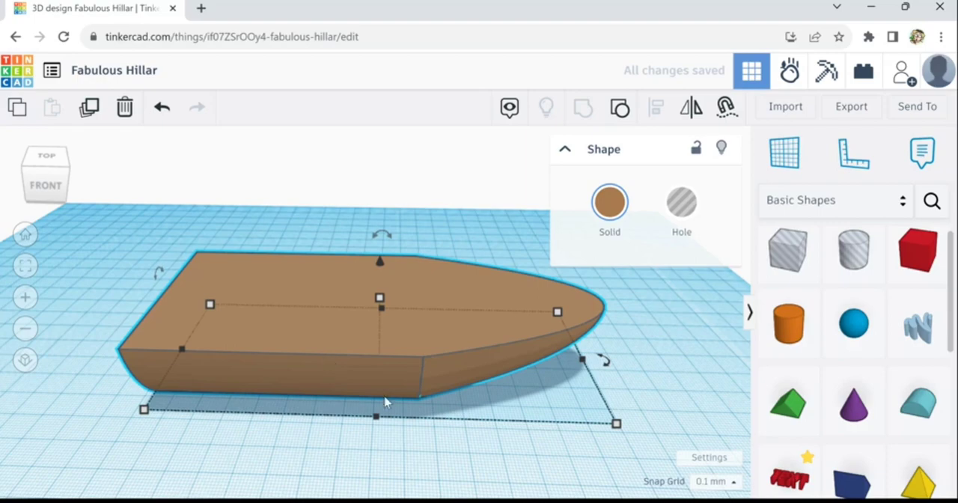
{"action": "right_click_drag", "start_coordinate": [443, 436], "coordinate": [580, 355]}
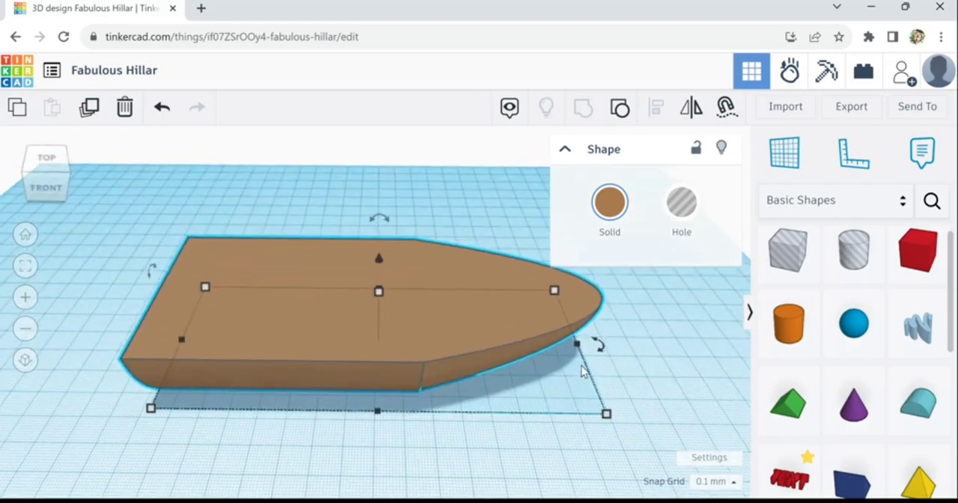
{"action": "left_click_drag", "start_coordinate": [584, 357], "coordinate": [613, 354]}
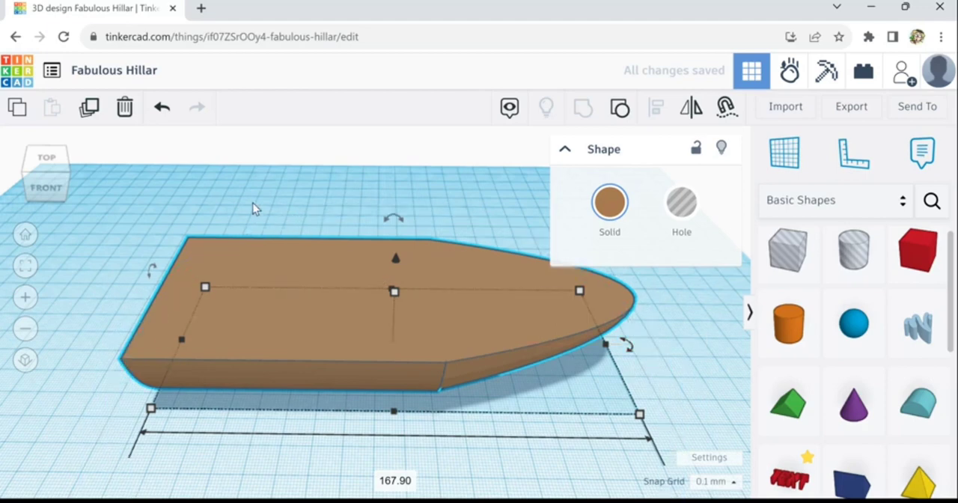
- Duplicate the hull in place and turn the copy into a hole
{"action": "left_click", "coordinate": [200, 201]}
{"action": "left_click", "coordinate": [280, 310]}
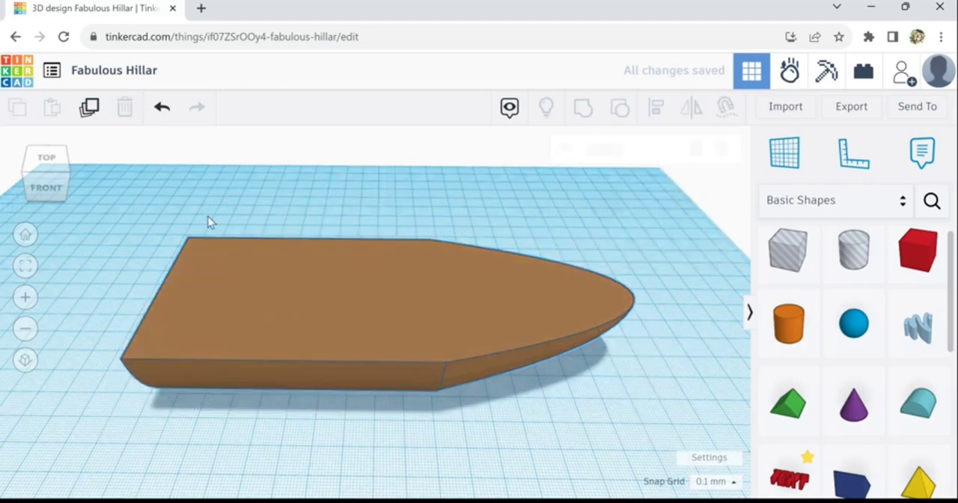
{"action": "left_click", "coordinate": [100, 118]}
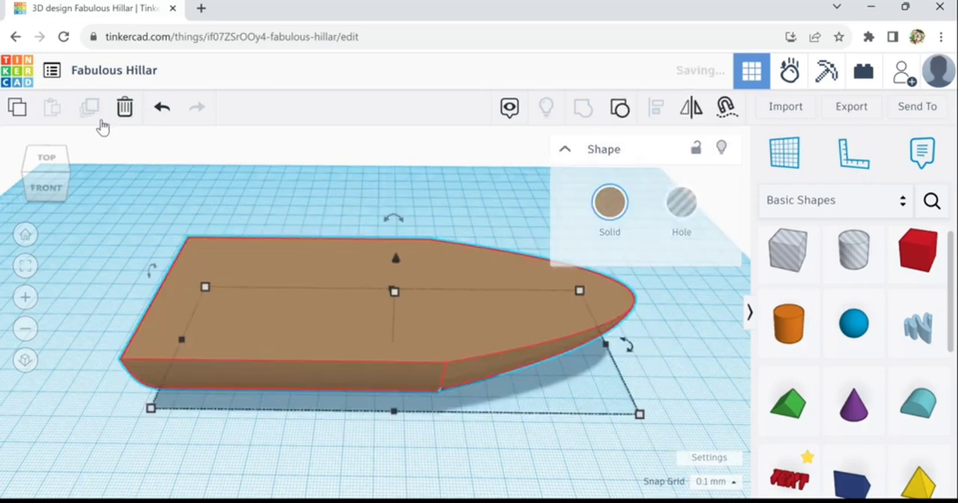
{"action": "left_click", "coordinate": [682, 220]}
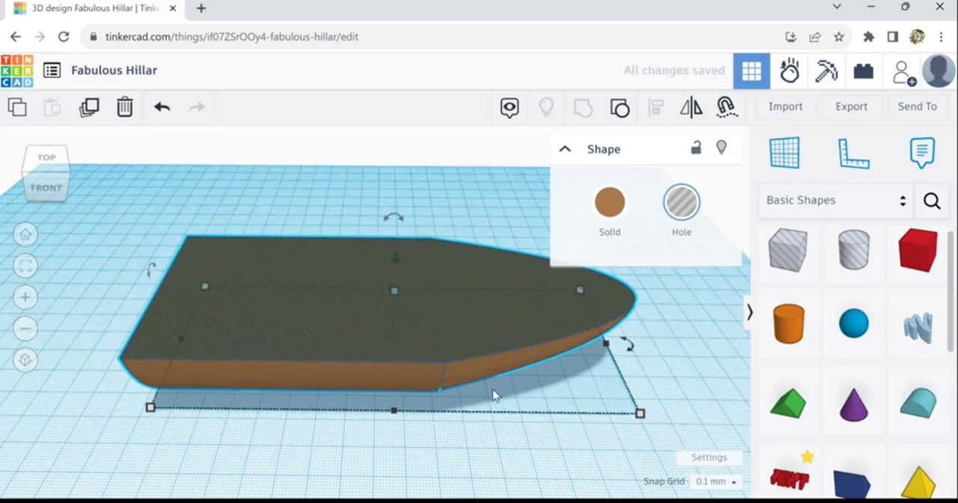
- Set the snap grid to 1.0 mm and raise the hole copy of the hull by one increment
{"action": "left_click", "coordinate": [715, 481]}
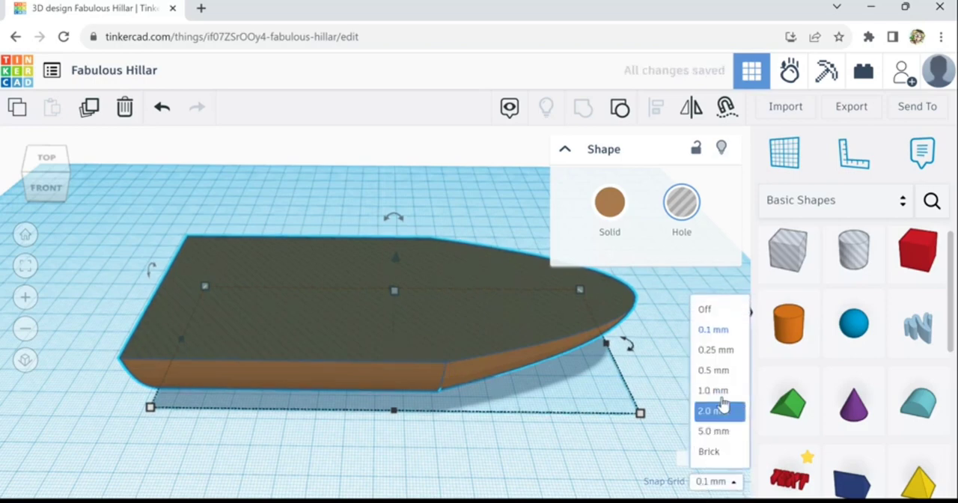
{"action": "left_click", "coordinate": [721, 391]}
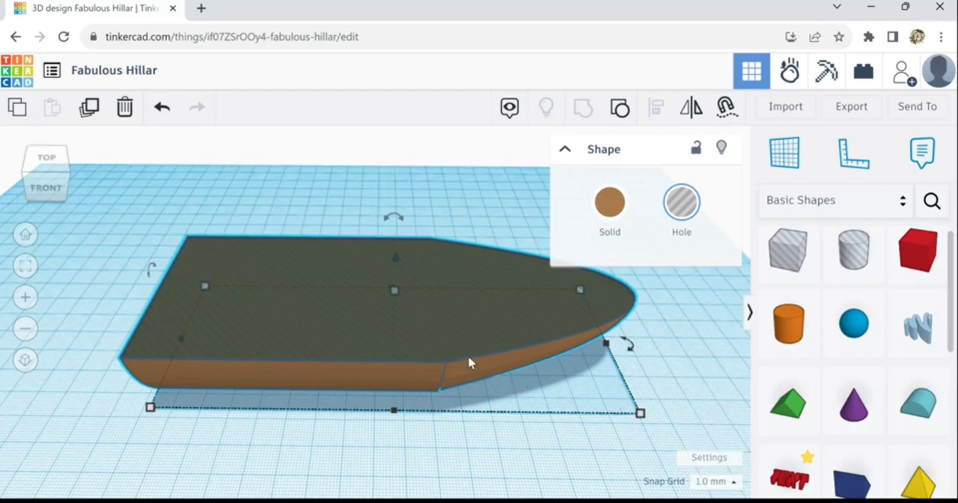
{"action": "key", "text": "Up"}
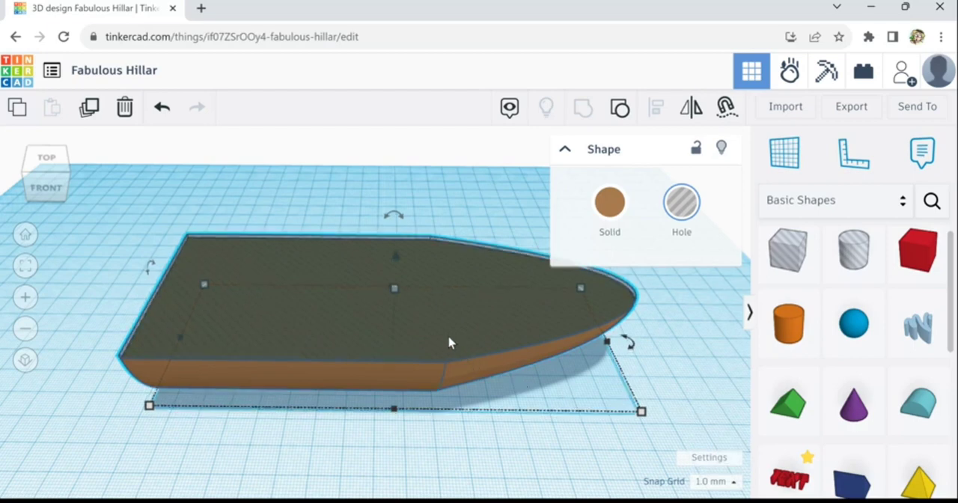
- Raise the hole copy by another increment and shrink it about its centre to 156.70 by 60.57 mm
{"action": "key", "text": "Up"}
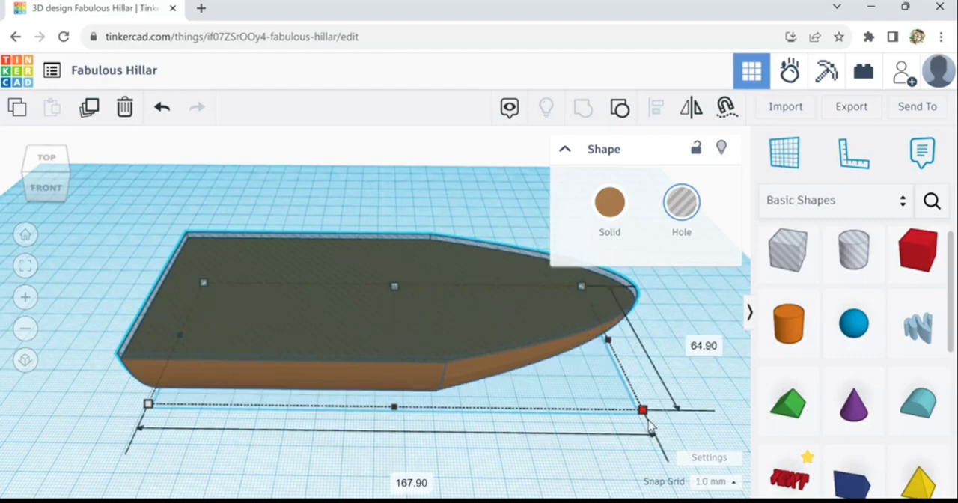
{"action": "left_click_drag", "start_coordinate": [648, 423], "coordinate": [629, 409]}
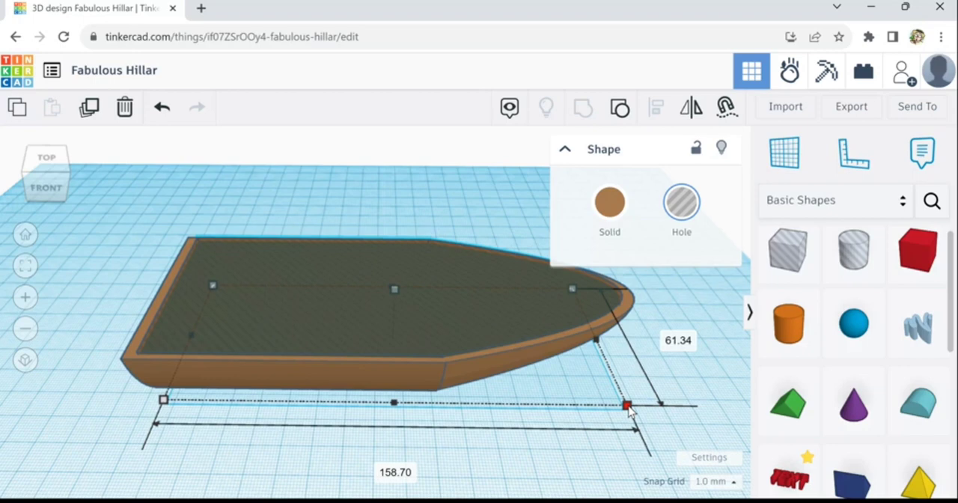
{"action": "left_click_drag", "start_coordinate": [627, 407], "coordinate": [624, 405]}
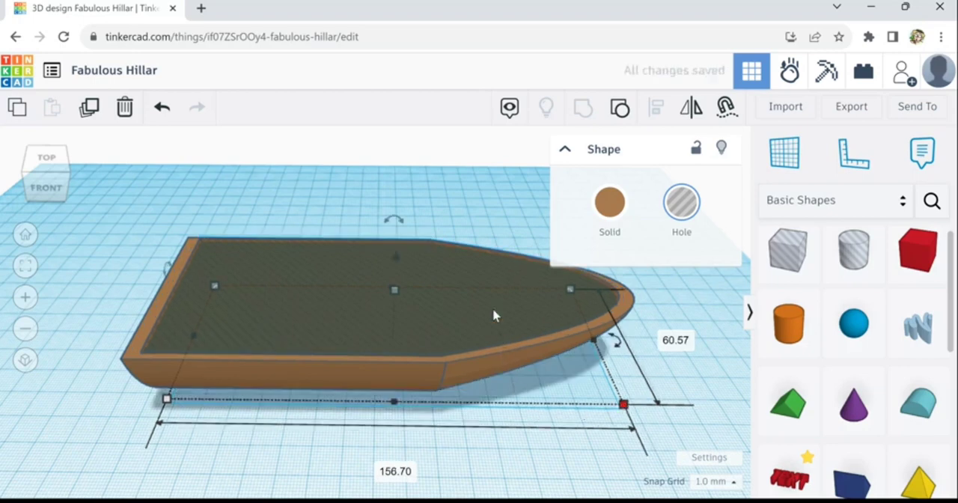
- Shrink the hole copy slightly more, bringing its bow end in further to thicken the hull wall there
{"action": "right_click_drag", "start_coordinate": [503, 211], "coordinate": [503, 240]}
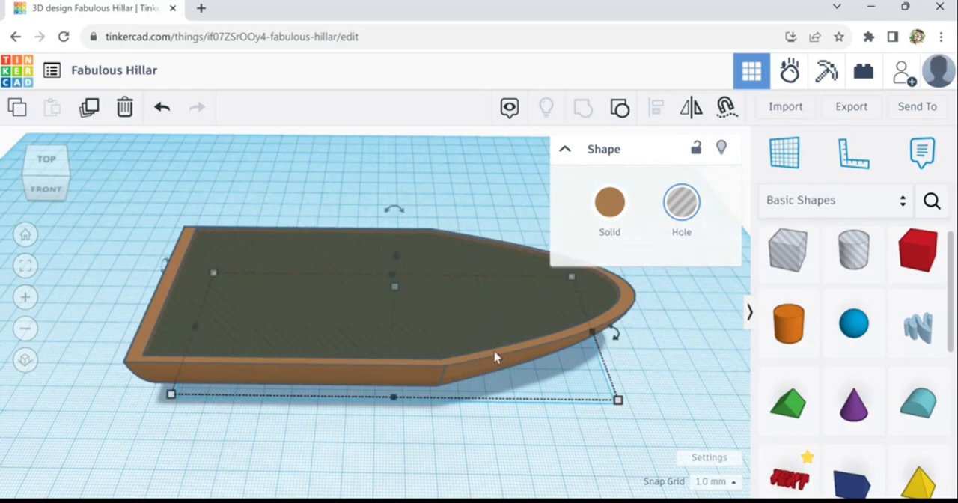
{"action": "mouse_move", "coordinate": [616, 404]}
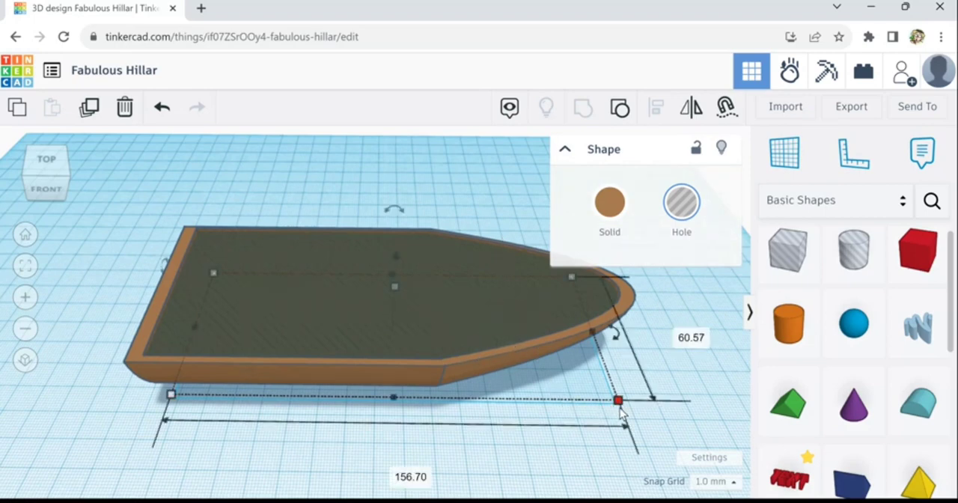
{"action": "left_click_drag", "start_coordinate": [615, 407], "coordinate": [613, 406]}
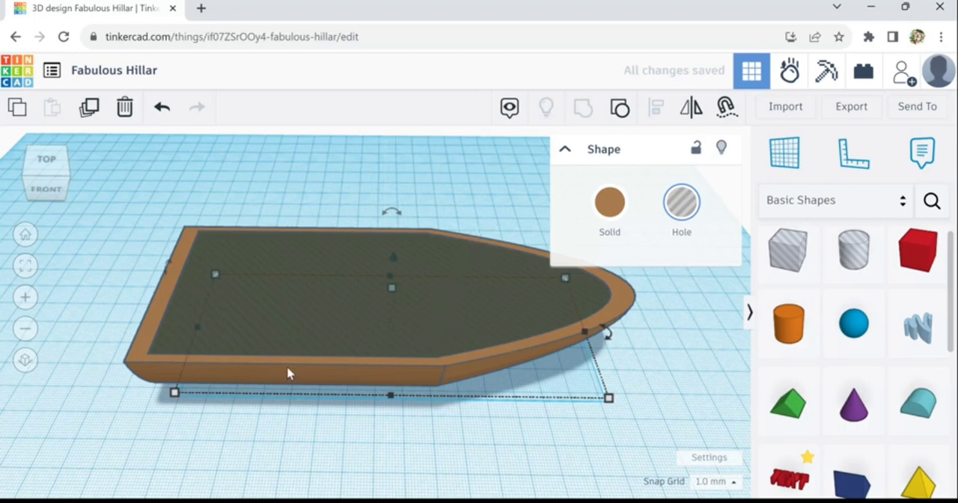
{"action": "right_click_drag", "start_coordinate": [236, 439], "coordinate": [329, 318]}
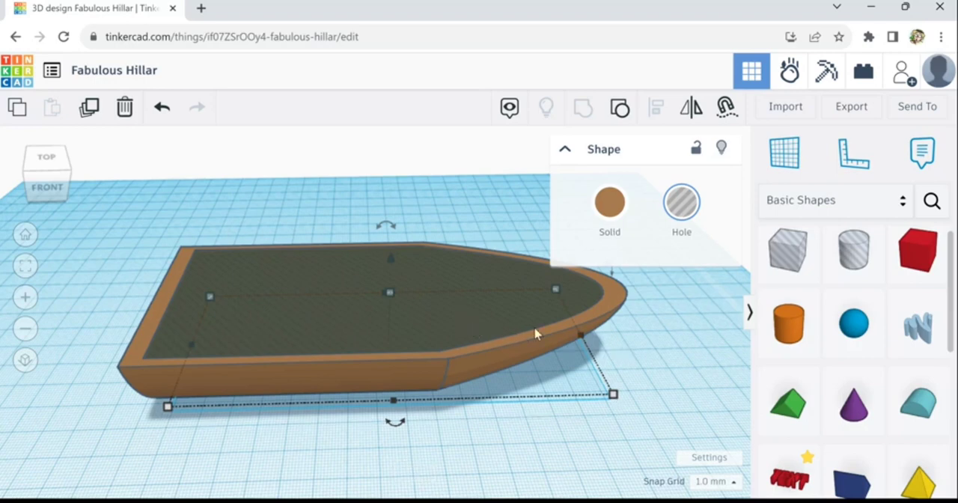
{"action": "left_click", "coordinate": [499, 319]}
{"action": "key", "text": "ctrl+Down"}
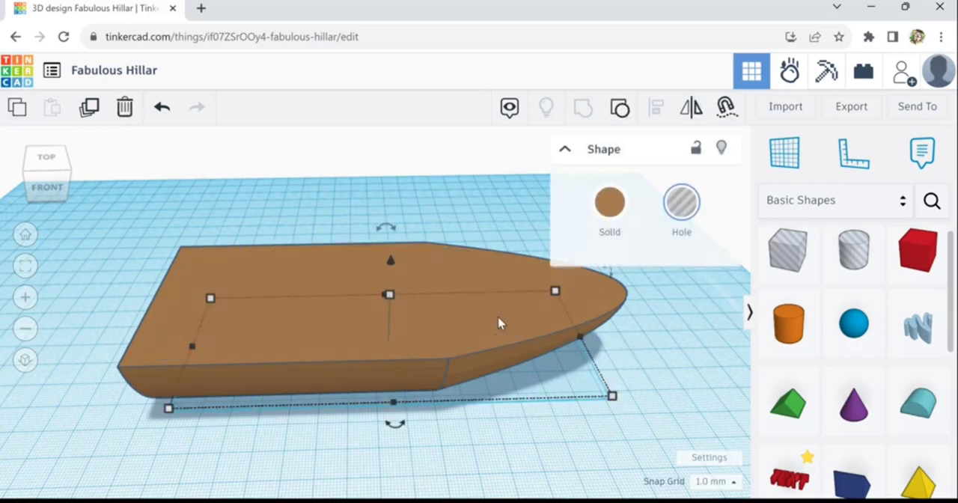
{"action": "key", "text": "ctrl+Up"}
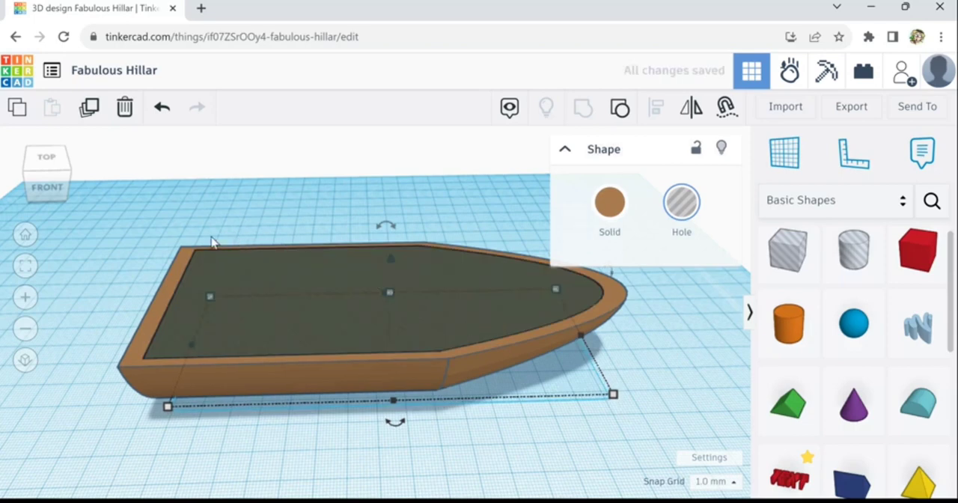
- Select the hull together with its hole copy and group them to hollow out the boat
{"action": "left_click_drag", "start_coordinate": [173, 238], "coordinate": [259, 297]}
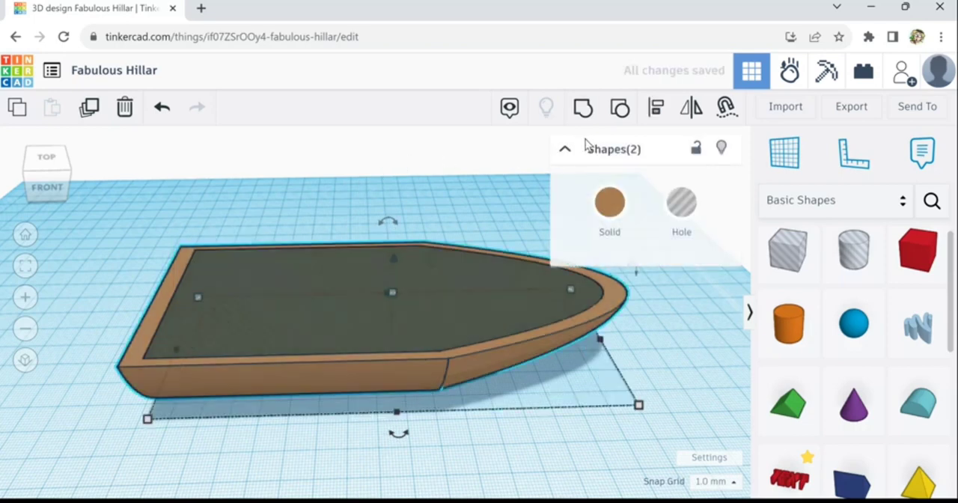
{"action": "left_click", "coordinate": [583, 108]}
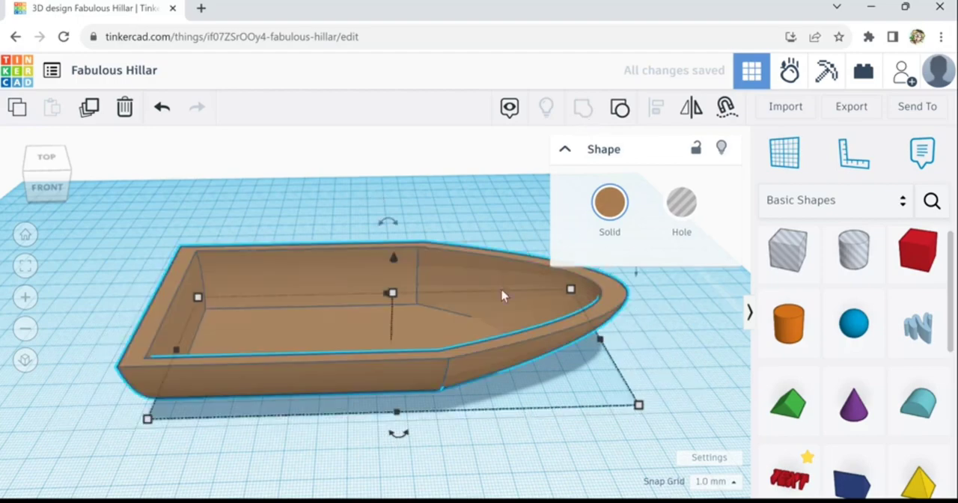
- Turn the hollowed boat into a see-through hole to inspect its walls and floor, and set it back to solid
{"action": "right_click_drag", "start_coordinate": [633, 383], "coordinate": [210, 326]}
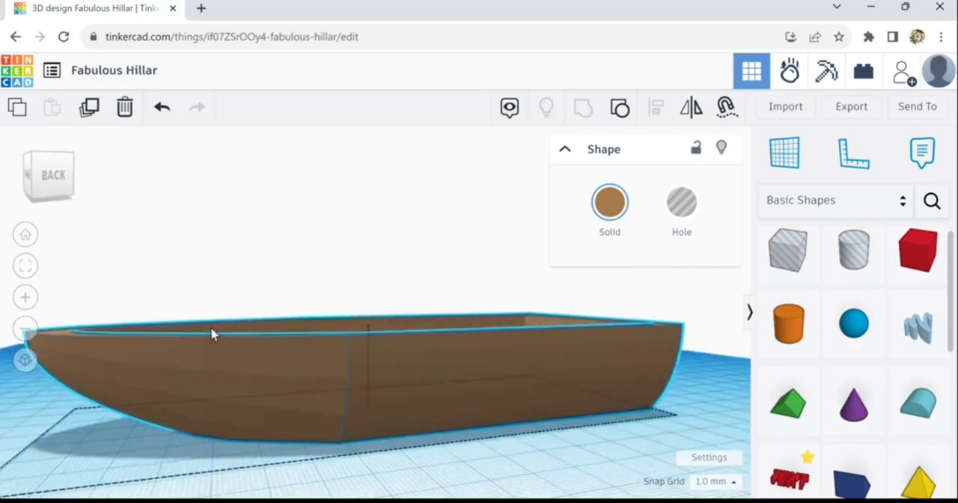
{"action": "left_click", "coordinate": [678, 207]}
{"action": "scroll", "coordinate": [467, 464], "scroll_direction": "up", "scroll_amount": 2}
{"action": "right_click_drag", "start_coordinate": [465, 468], "coordinate": [447, 456]}
{"action": "right_click_drag", "start_coordinate": [458, 479], "coordinate": [500, 455]}
{"action": "scroll", "coordinate": [496, 448], "scroll_direction": "down", "scroll_amount": 2}
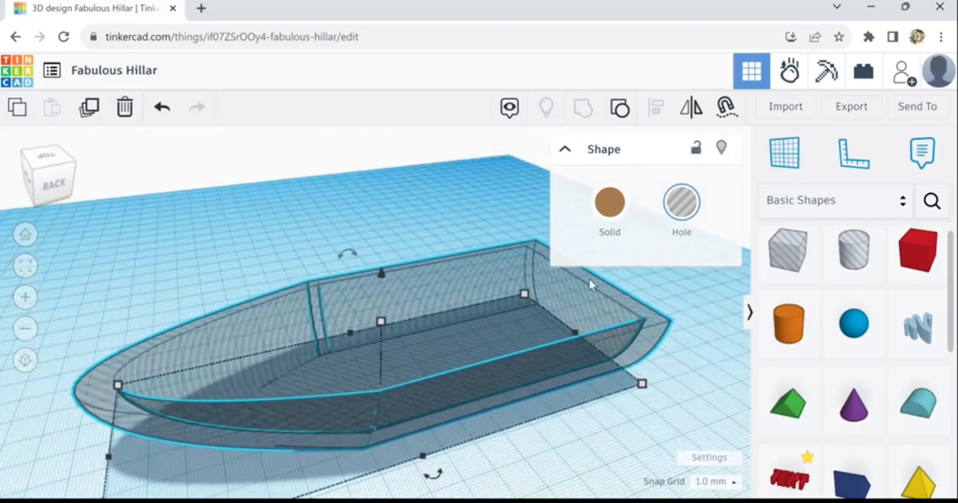
{"action": "left_click", "coordinate": [615, 215]}
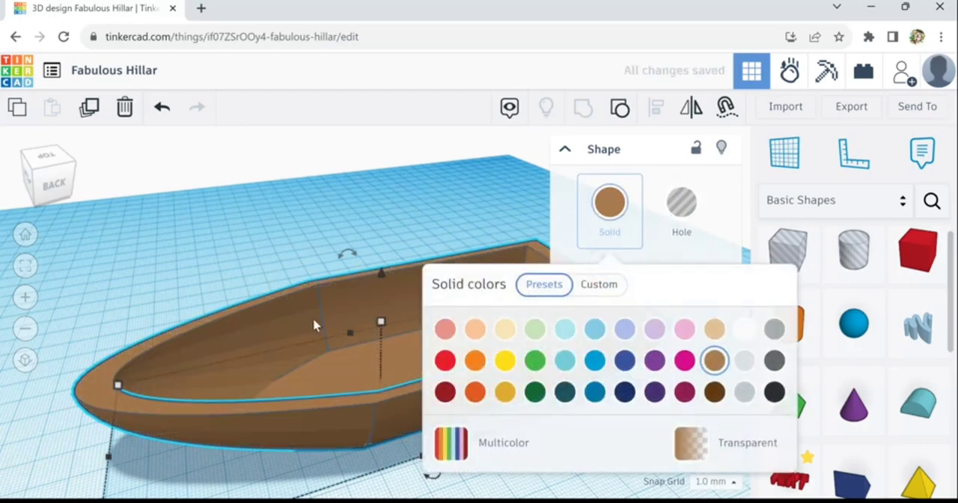
{"action": "mouse_move", "coordinate": [179, 280]}
{"action": "right_mouse_down"}
{"action": "mouse_move", "coordinate": [426, 285]}
{"action": "mouse_move", "coordinate": [483, 312]}
{"action": "mouse_move", "coordinate": [513, 306]}
{"action": "right_mouse_up"}
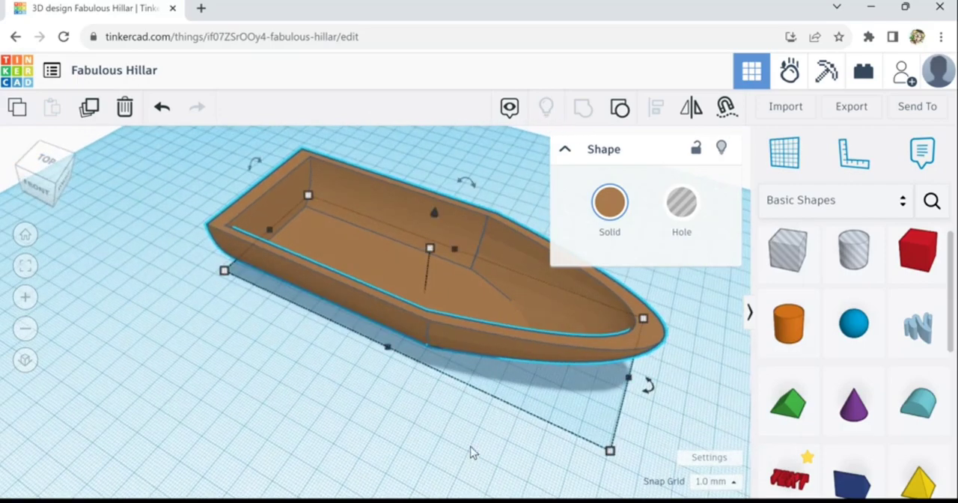
- Place a Roof shape beside the boat's stern and flip it upside down
{"action": "right_click_drag", "start_coordinate": [471, 452], "coordinate": [517, 452]}
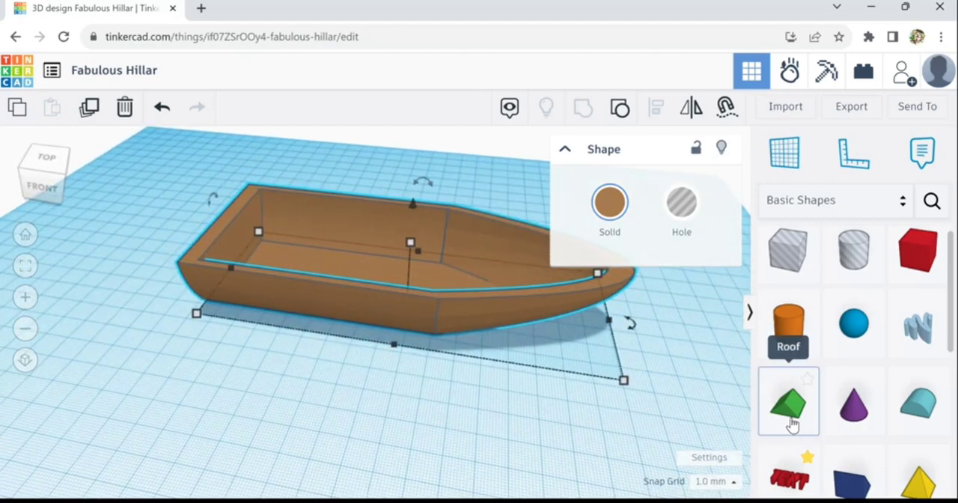
{"action": "left_click_drag", "start_coordinate": [790, 424], "coordinate": [224, 328]}
{"action": "left_click_drag", "start_coordinate": [222, 280], "coordinate": [255, 382]}
- Move the upside-down roof across the workplane into the hull near the stern
{"action": "key", "text": "Up"}
{"action": "key", "text": "Up"}
{"action": "key", "text": "Up"}
{"action": "key", "text": "Up"}
{"action": "key", "text": "Up"}
{"action": "key", "text": "Up"}
{"action": "key", "text": "Up"}
{"action": "key", "text": "Up"}
{"action": "key", "text": "Up"}
{"action": "key", "text": "Up"}
{"action": "key", "text": "Up"}
{"action": "key", "text": "Up"}
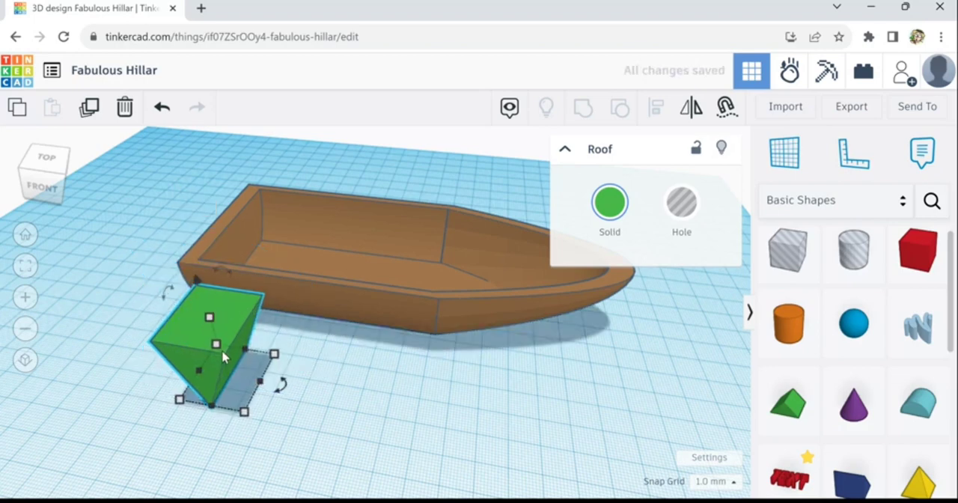
{"action": "key", "text": "Up"}
{"action": "key", "text": "Up"}
{"action": "key", "text": "Up"}
{"action": "key", "text": "Up"}
{"action": "key", "text": "Up"}
{"action": "key", "text": "Up"}
{"action": "key", "text": "Up"}
{"action": "key", "text": "Up"}
{"action": "key", "text": "Up"}
{"action": "key", "text": "Up"}
{"action": "key", "text": "Up"}
{"action": "key", "text": "Up"}
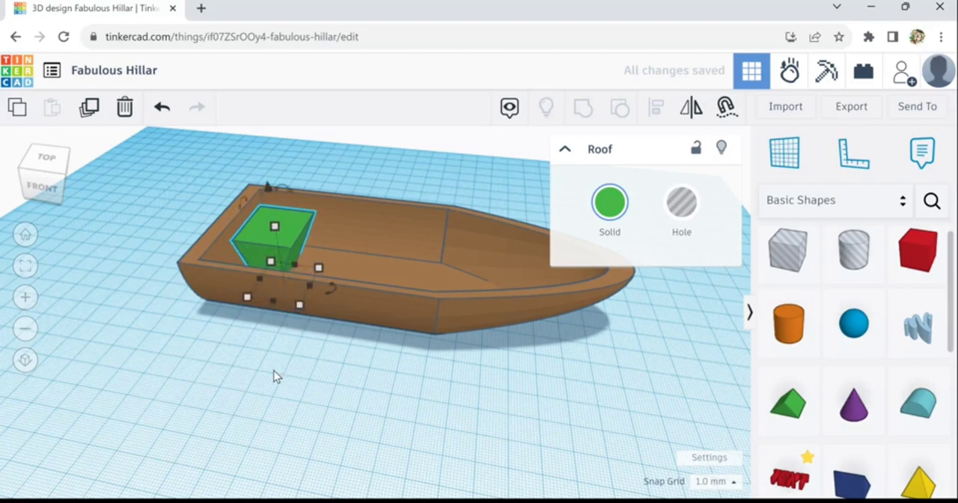
- Stretch the roof across the hull to a length of 59 mm and narrow it to 16 mm to form a seat
{"action": "right_click_drag", "start_coordinate": [335, 285], "coordinate": [372, 216]}
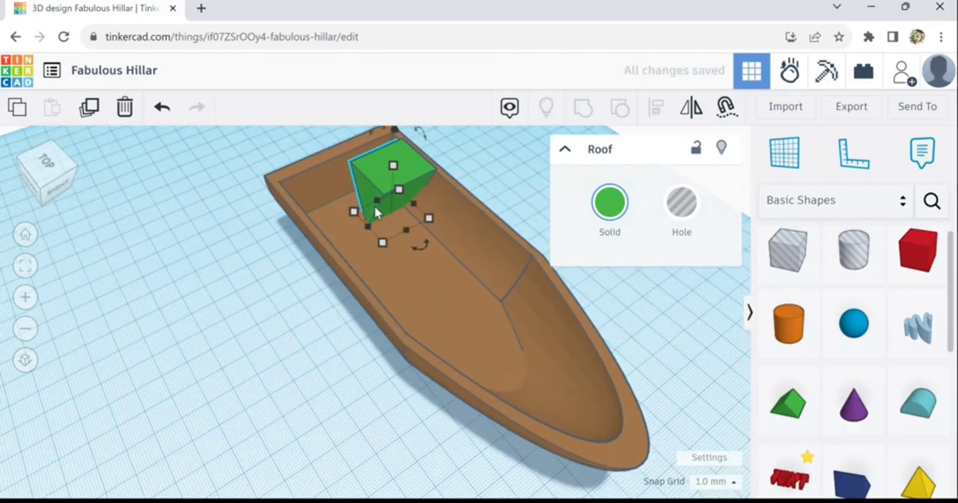
{"action": "left_click", "coordinate": [355, 212]}
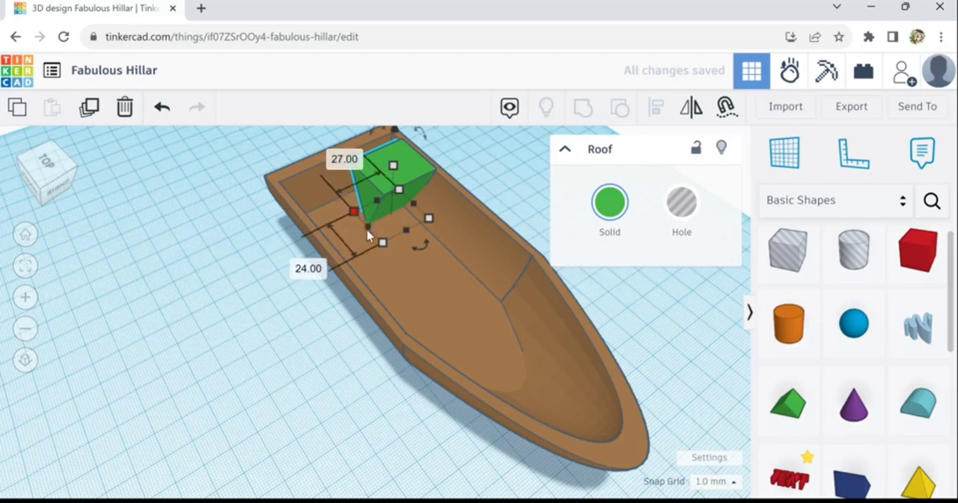
{"action": "left_click_drag", "start_coordinate": [380, 241], "coordinate": [313, 268]}
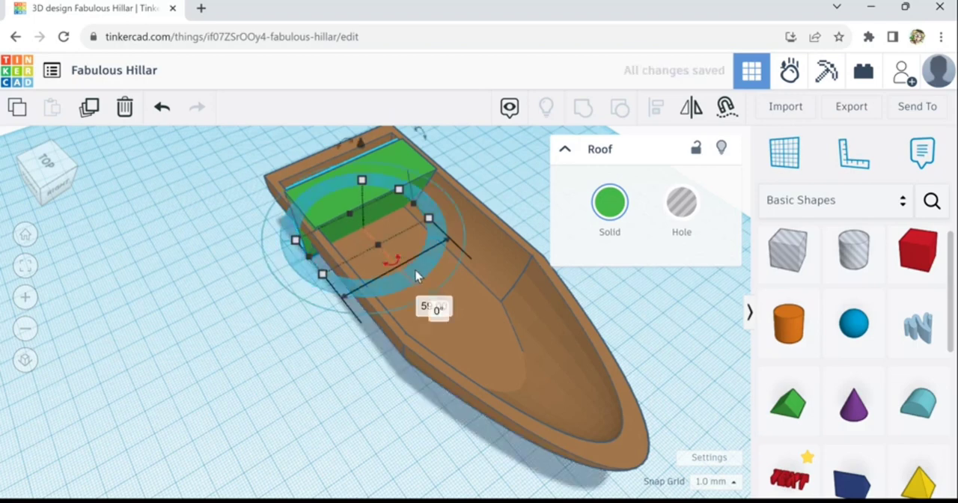
{"action": "left_click_drag", "start_coordinate": [381, 255], "coordinate": [376, 241]}
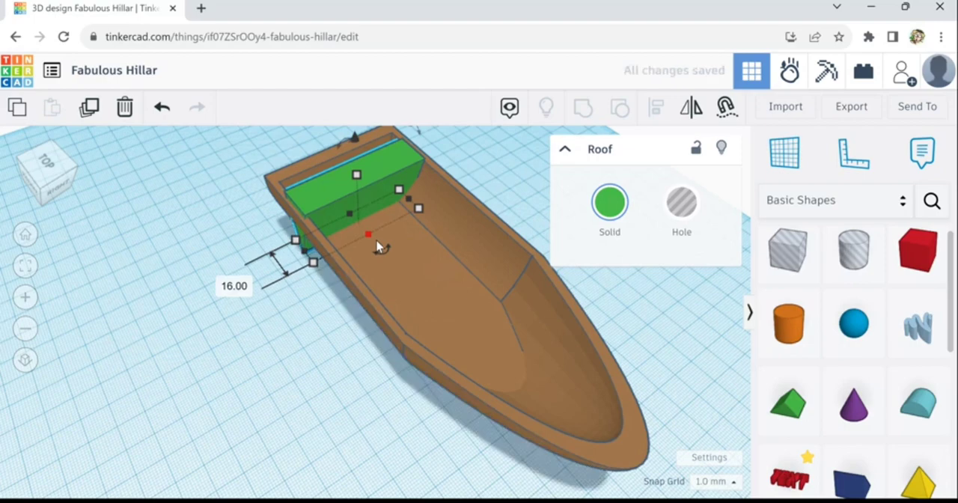
- Lower the seat a few increments below the hull's rim
{"action": "key", "text": "ctrl+Down"}
{"action": "key", "text": "ctrl+Down"}
{"action": "key", "text": "ctrl+Down"}
{"action": "key", "text": "ctrl+Down"}
{"action": "key", "text": "ctrl+Down"}
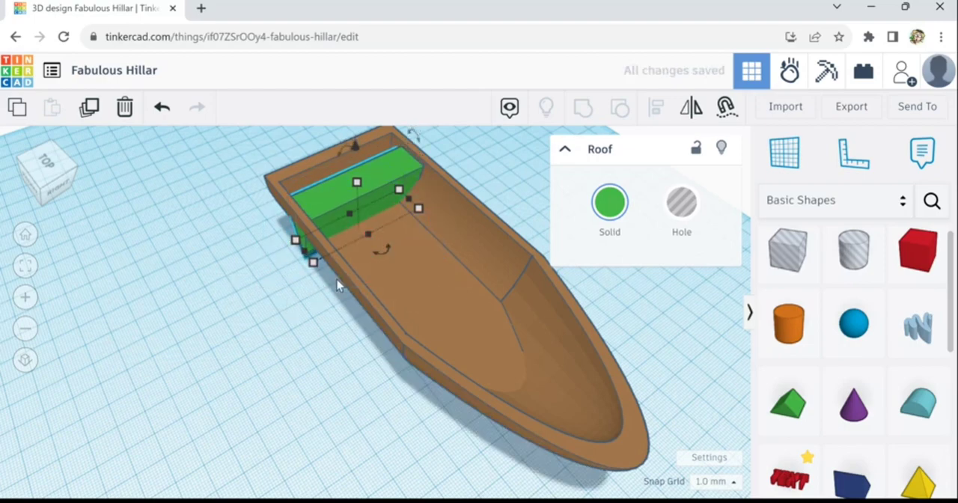
- Recolour the seat with the light tan preset
{"action": "right_click_drag", "start_coordinate": [341, 285], "coordinate": [689, 303]}
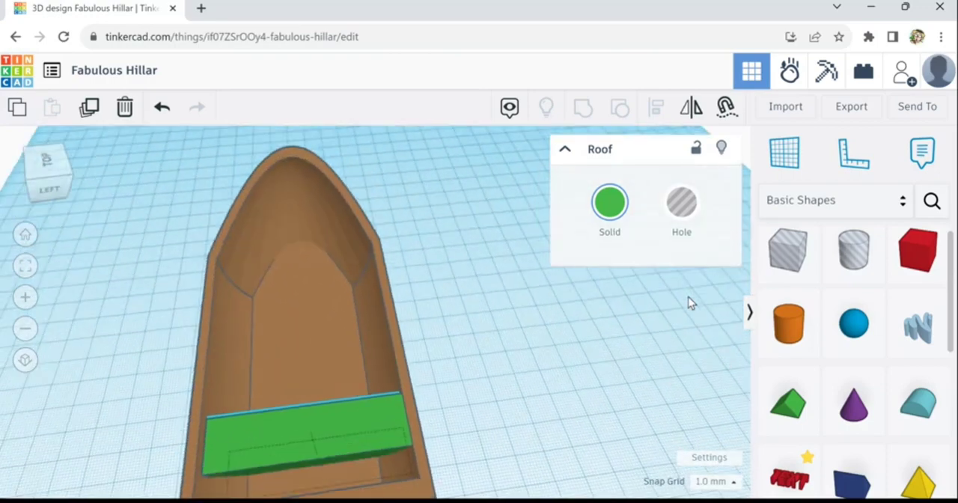
{"action": "left_click", "coordinate": [613, 204]}
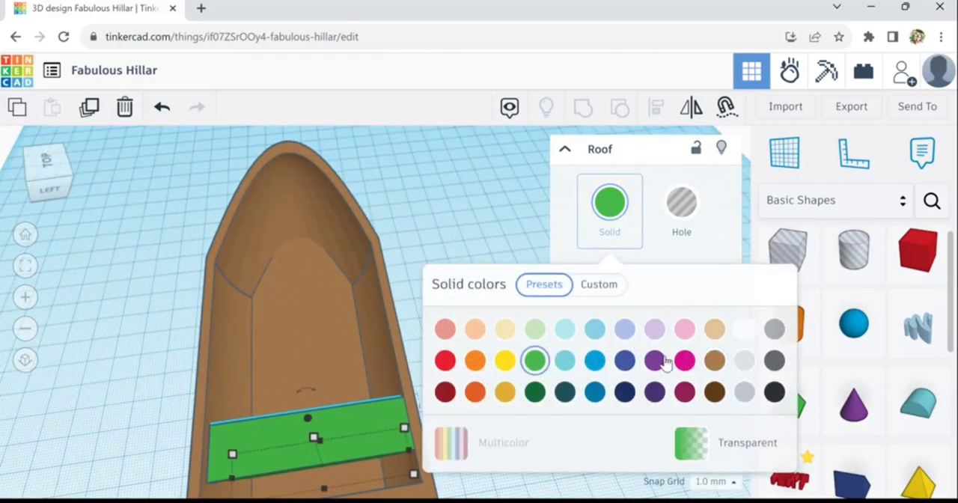
{"action": "left_click", "coordinate": [714, 330]}
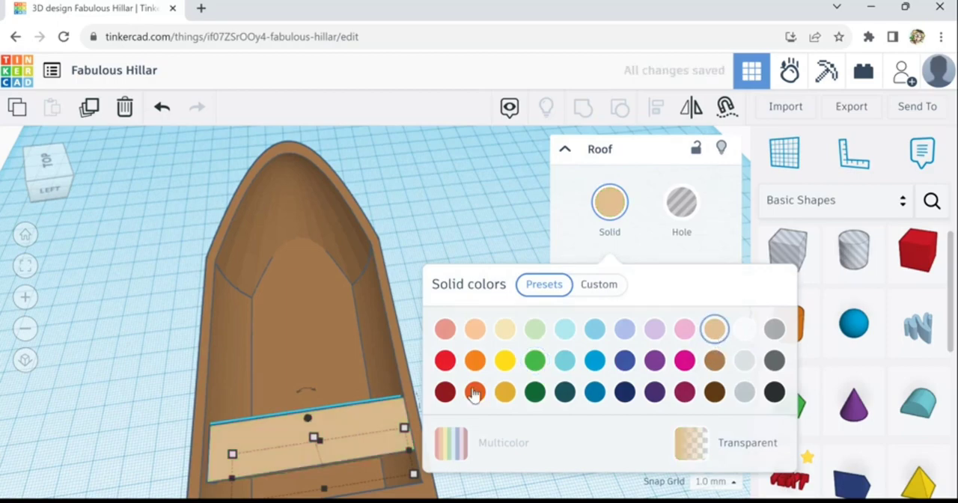
{"action": "right_click_drag", "start_coordinate": [147, 441], "coordinate": [311, 403]}
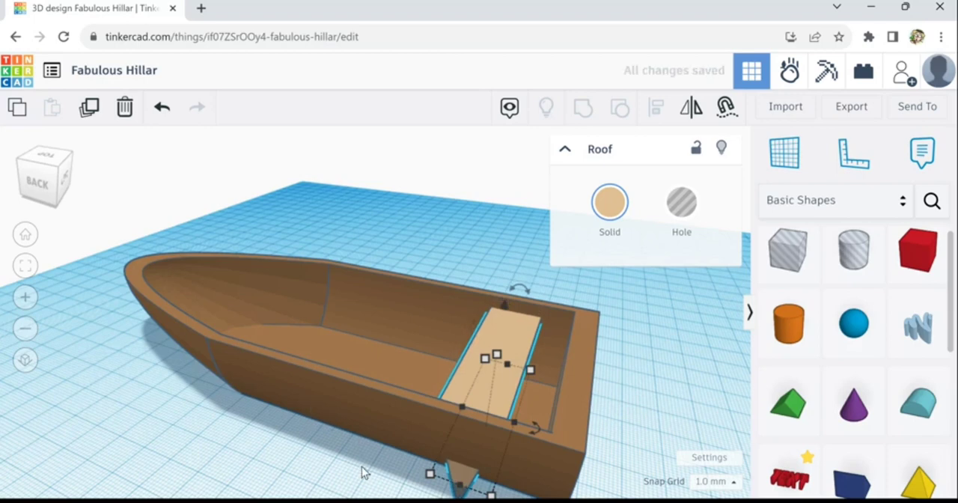
- Lower the tan seat further into the hull and raise it back by one increment to fine-tune its height
{"action": "right_click_drag", "start_coordinate": [362, 473], "coordinate": [513, 469]}
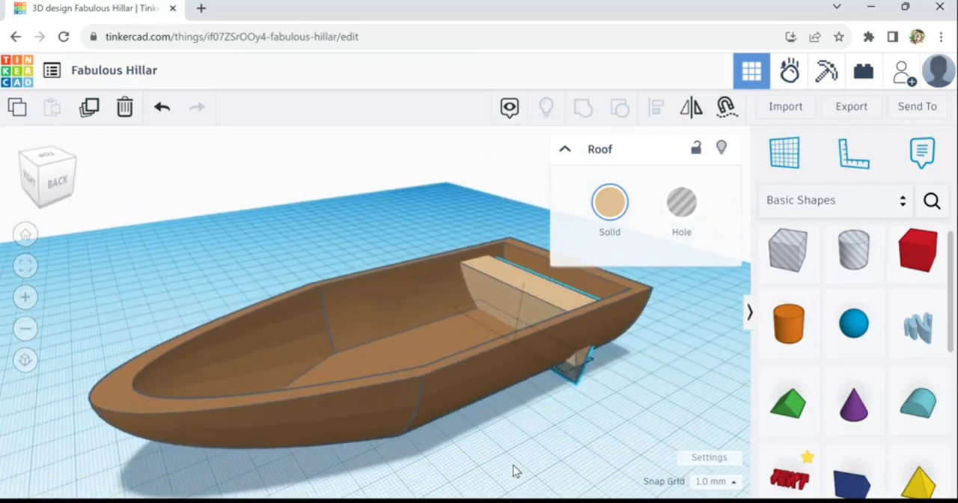
{"action": "key", "text": "ctrl+Down"}
{"action": "key", "text": "ctrl+Down"}
{"action": "key", "text": "ctrl+Down"}
{"action": "key", "text": "ctrl+Down"}
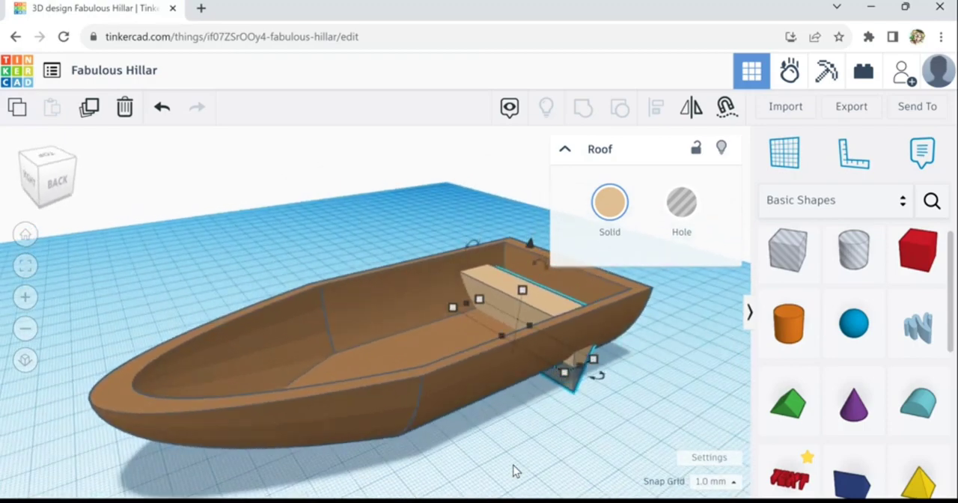
{"action": "key", "text": "ctrl+Up"}
{"action": "right_click_drag", "start_coordinate": [483, 480], "coordinate": [427, 477]}
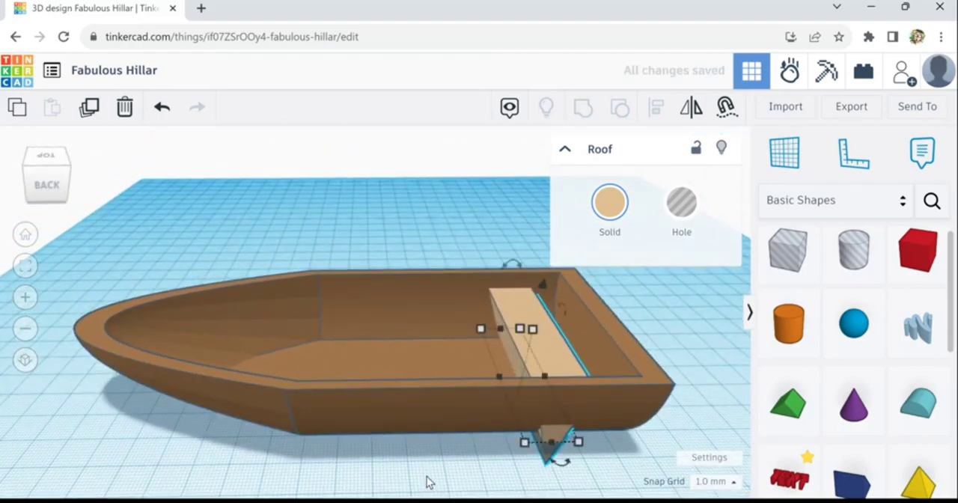
- Duplicate the seat in place and move the copy toward the bow to the middle of the boat
{"action": "left_click", "coordinate": [654, 350]}
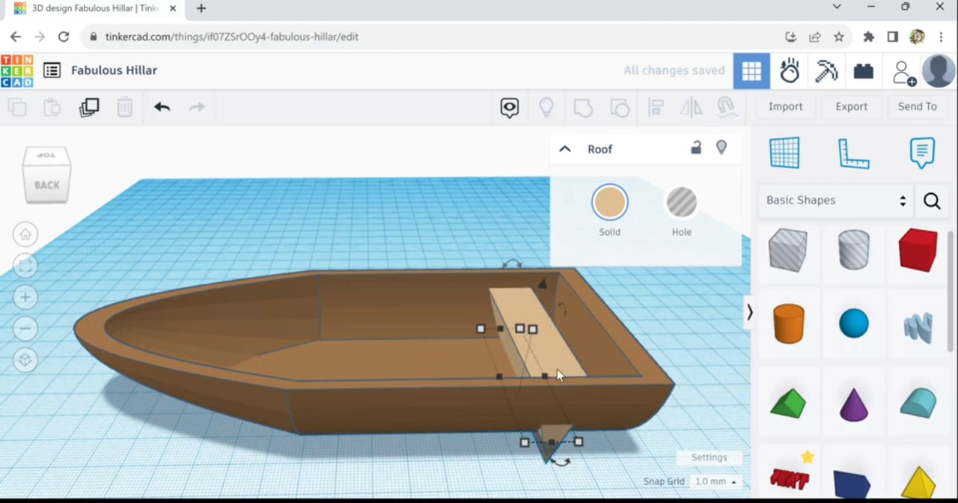
{"action": "left_click", "coordinate": [556, 377]}
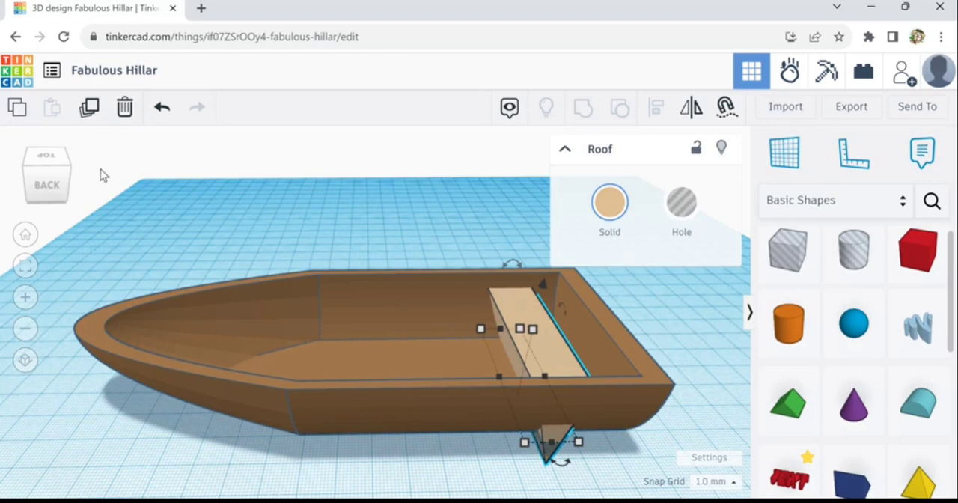
{"action": "left_click", "coordinate": [96, 117]}
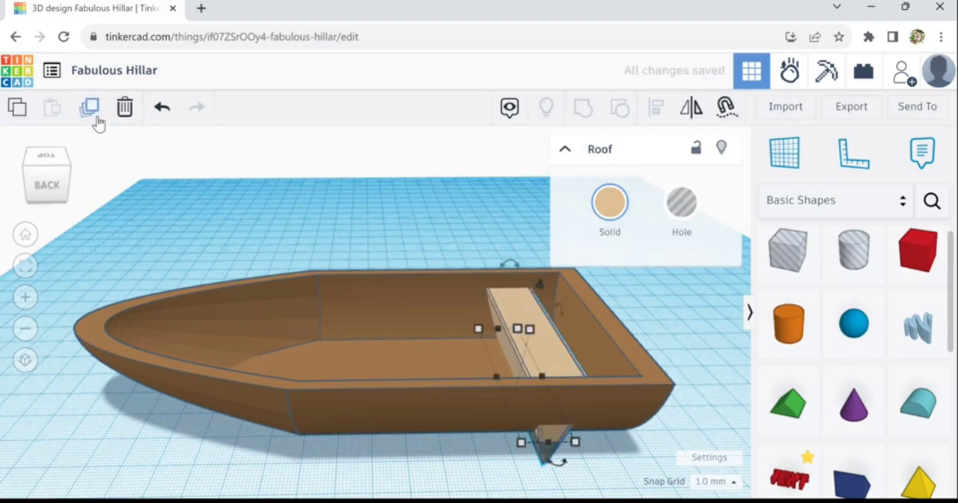
{"action": "key", "text": "Left"}
{"action": "key", "text": "Left"}
{"action": "key", "text": "Left"}
{"action": "key", "text": "Left"}
{"action": "key", "text": "Left"}
{"action": "key", "text": "Left"}
{"action": "key", "text": "Left"}
{"action": "key", "text": "Left"}
{"action": "key", "text": "Left"}
{"action": "key", "text": "Left"}
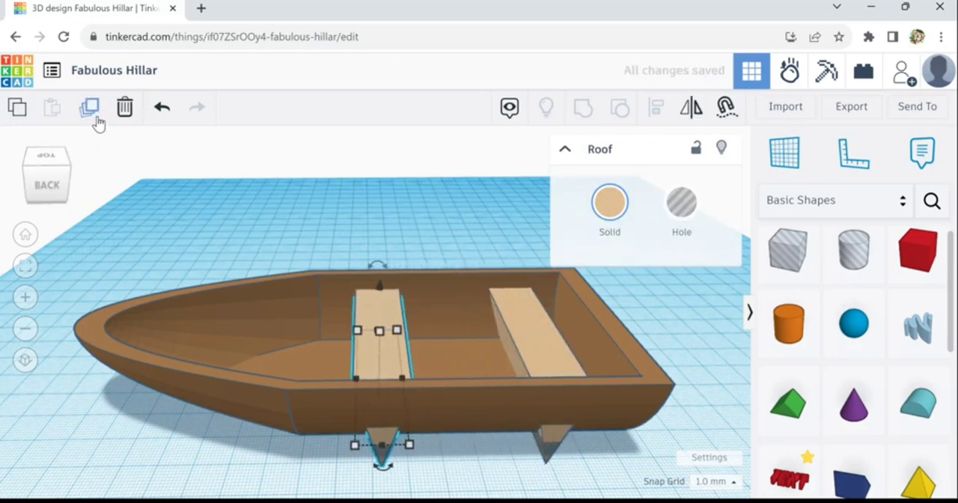
{"action": "key", "text": "Right"}
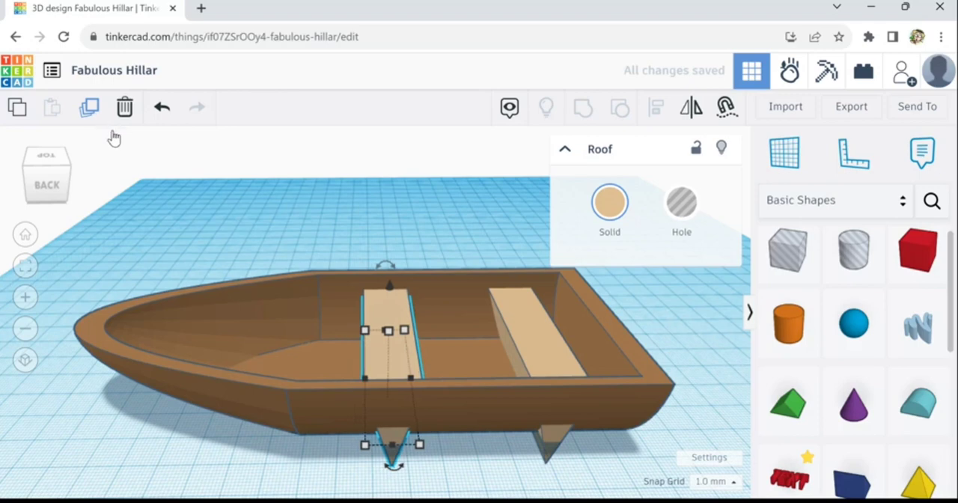
- Nudge the middle seat several increments further toward the bow
{"action": "key", "text": "Left"}
{"action": "key", "text": "Left"}
{"action": "key", "text": "Left"}
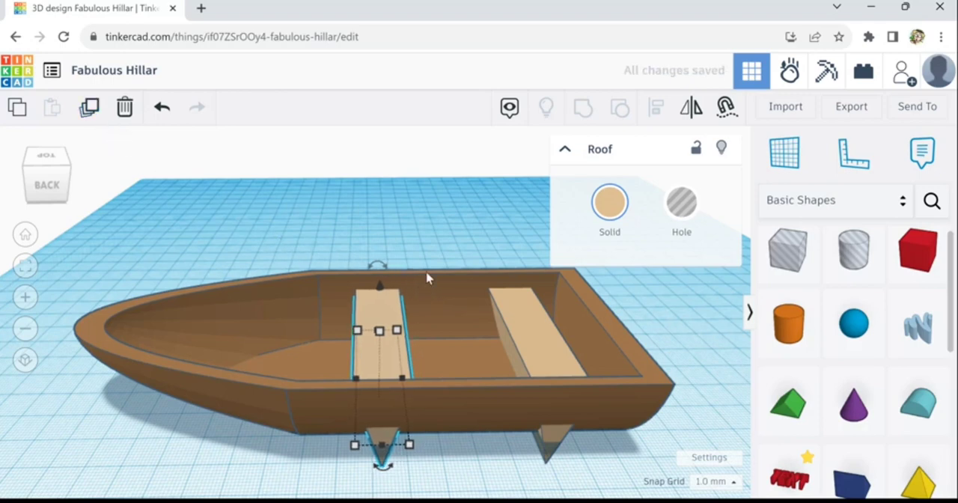
{"action": "key", "text": "Left"}
{"action": "key", "text": "Left"}
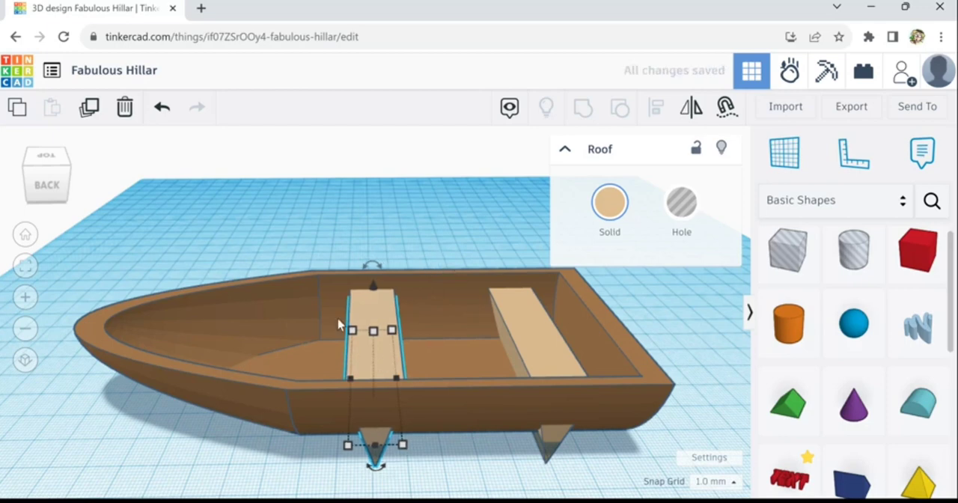
- Duplicate the middle seat with the same offset to add a third seat near the bow
{"action": "left_click", "coordinate": [89, 107]}
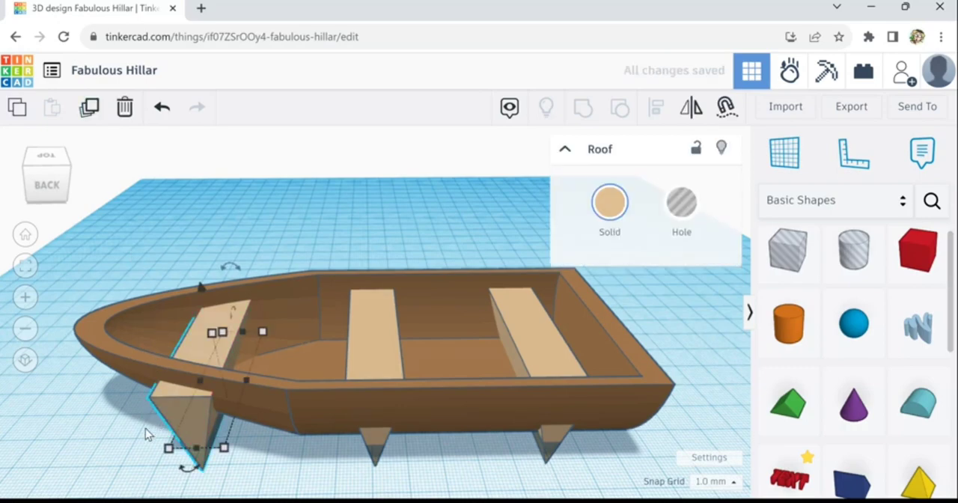
{"action": "right_click_drag", "start_coordinate": [145, 429], "coordinate": [483, 439]}
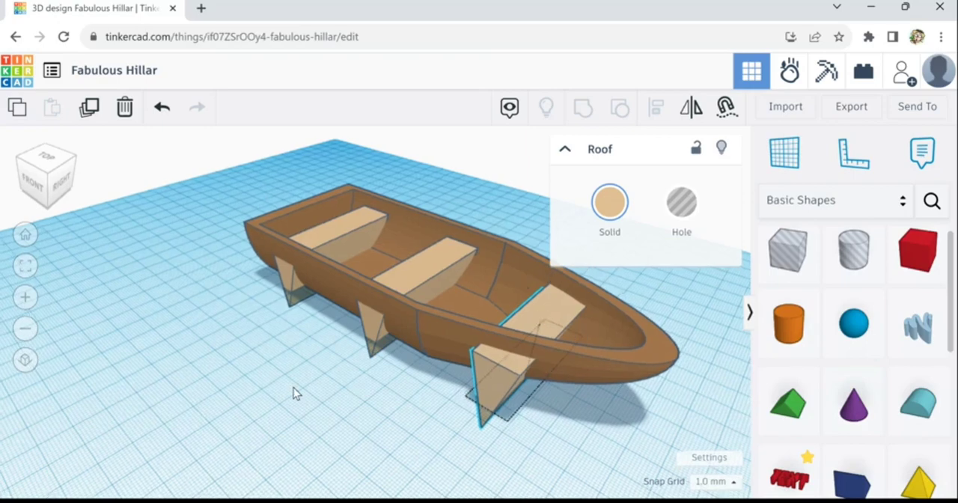
{"action": "right_click_drag", "start_coordinate": [294, 387], "coordinate": [363, 287]}
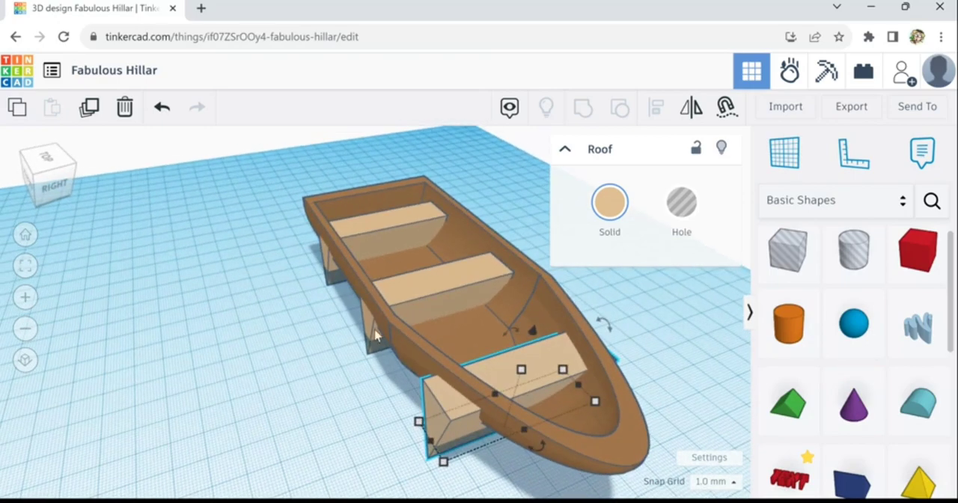
{"action": "right_click_drag", "start_coordinate": [315, 395], "coordinate": [703, 378]}
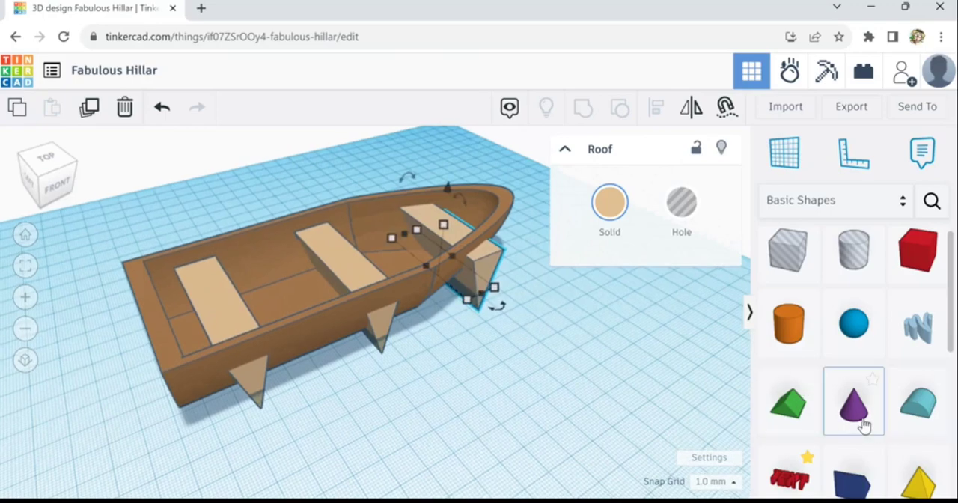
{"action": "left_click", "coordinate": [526, 382]}
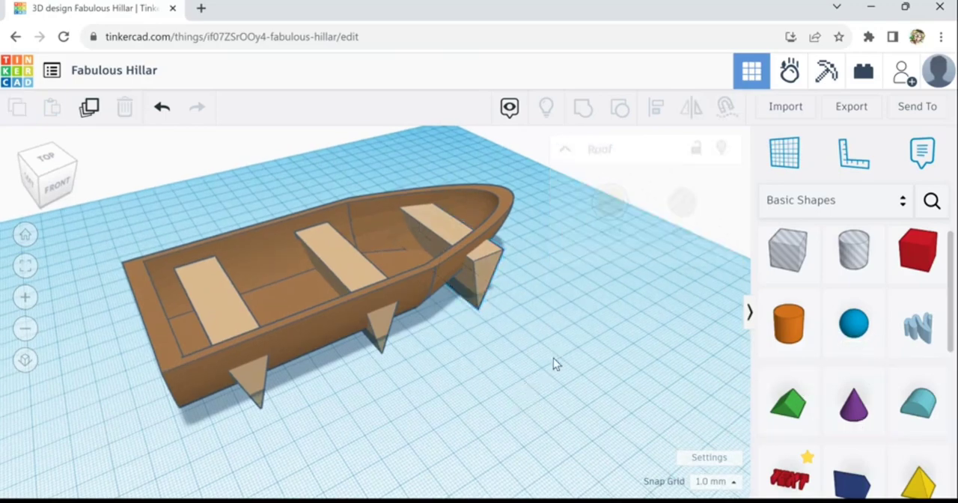
- Place a box on top of the middle seat and flatten it into a thin pad about 2 mm high
{"action": "right_click_drag", "start_coordinate": [554, 359], "coordinate": [193, 352]}
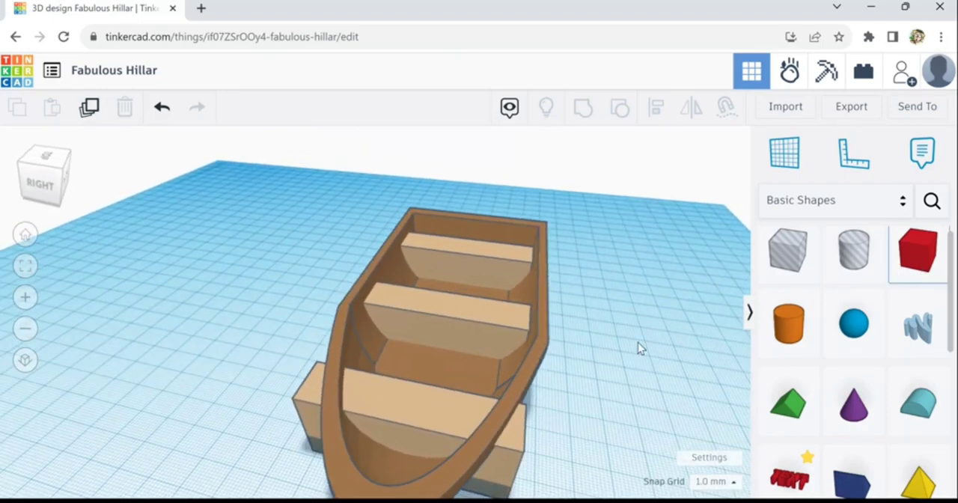
{"action": "left_click", "coordinate": [448, 313]}
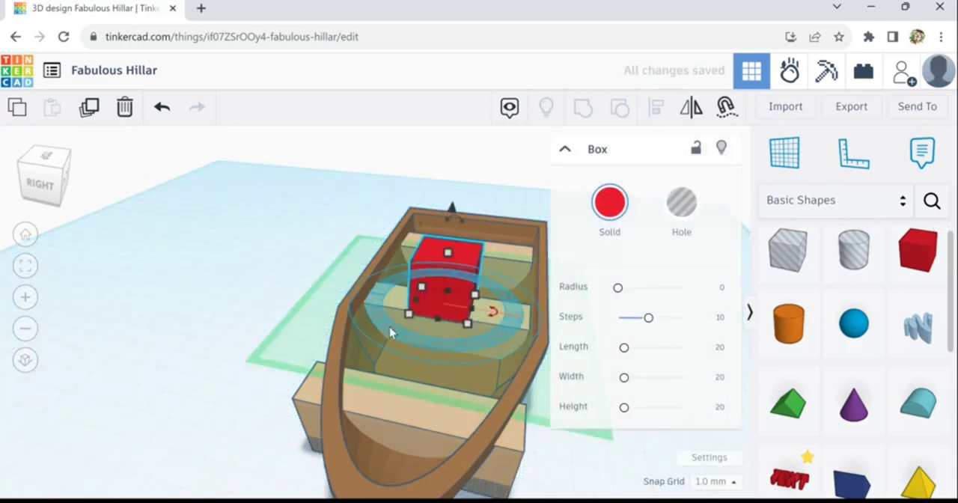
{"action": "left_click", "coordinate": [325, 327]}
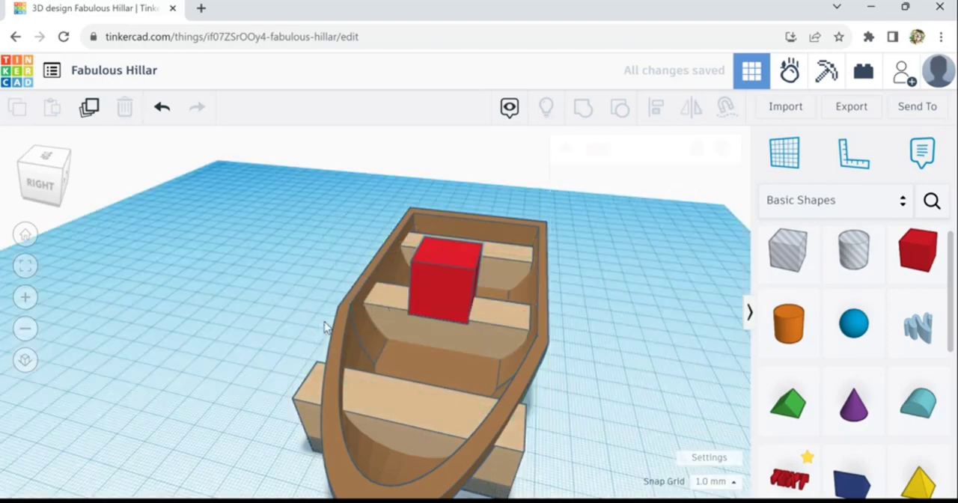
{"action": "left_click", "coordinate": [461, 268]}
{"action": "left_click_drag", "start_coordinate": [456, 261], "coordinate": [447, 322]}
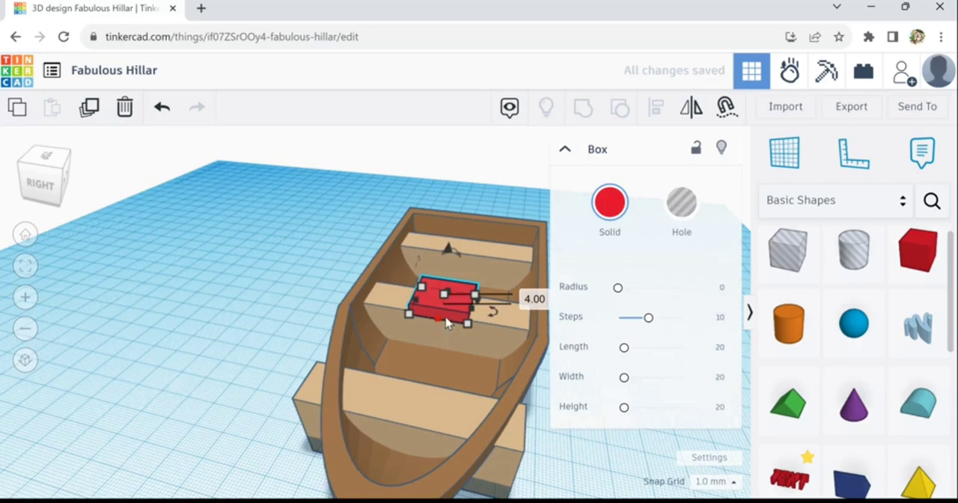
{"action": "right_click_drag", "start_coordinate": [445, 357], "coordinate": [457, 318]}
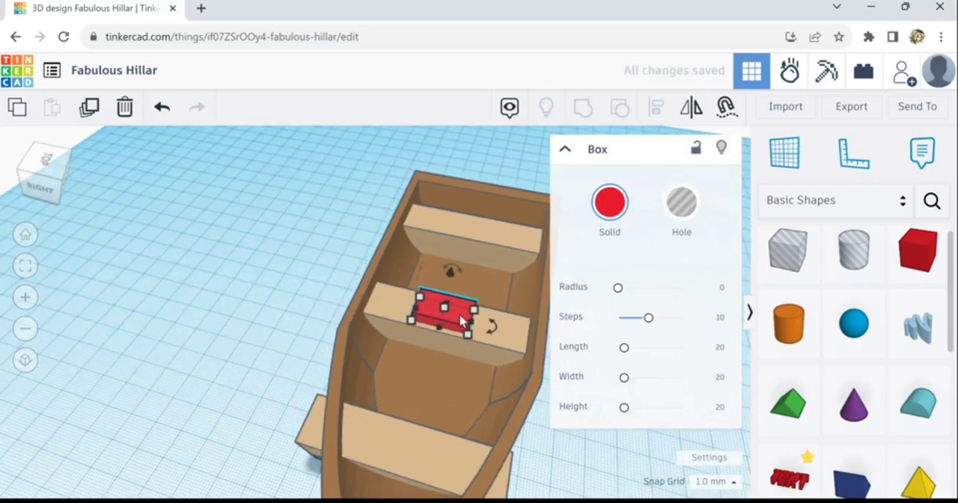
{"action": "scroll", "coordinate": [453, 318], "scroll_direction": "up", "scroll_amount": 5}
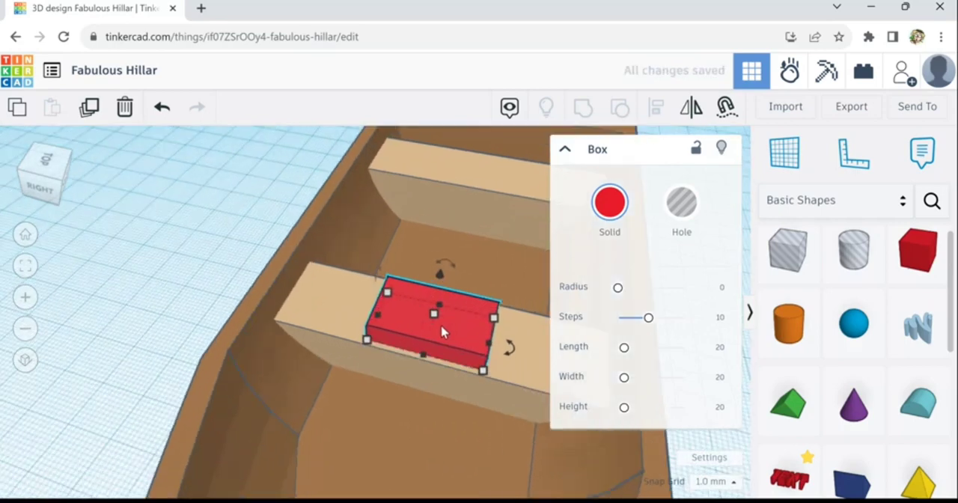
{"action": "left_click_drag", "start_coordinate": [440, 331], "coordinate": [440, 331]}
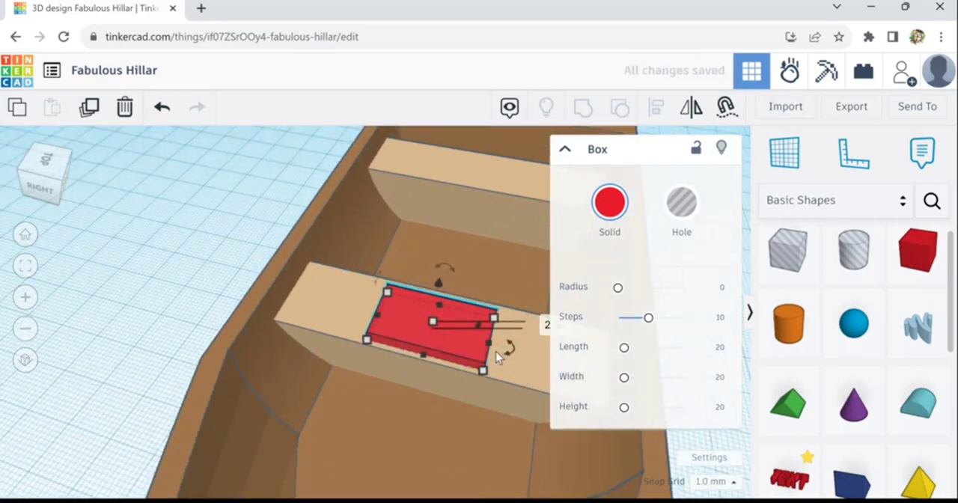
- Stretch the red pad along the middle seat to 44 mm and shift it so it sits centred
{"action": "left_click_drag", "start_coordinate": [495, 351], "coordinate": [629, 388]}
{"action": "key", "text": "Left"}
{"action": "key", "text": "Left"}
{"action": "key", "text": "Left"}
{"action": "key", "text": "Left"}
{"action": "key", "text": "Left"}
{"action": "key", "text": "Left"}
{"action": "key", "text": "Left"}
{"action": "key", "text": "Left"}
{"action": "key", "text": "Left"}
{"action": "key", "text": "Left"}
{"action": "key", "text": "Left"}
{"action": "key", "text": "Left"}
{"action": "key", "text": "Left"}
{"action": "key", "text": "Left"}
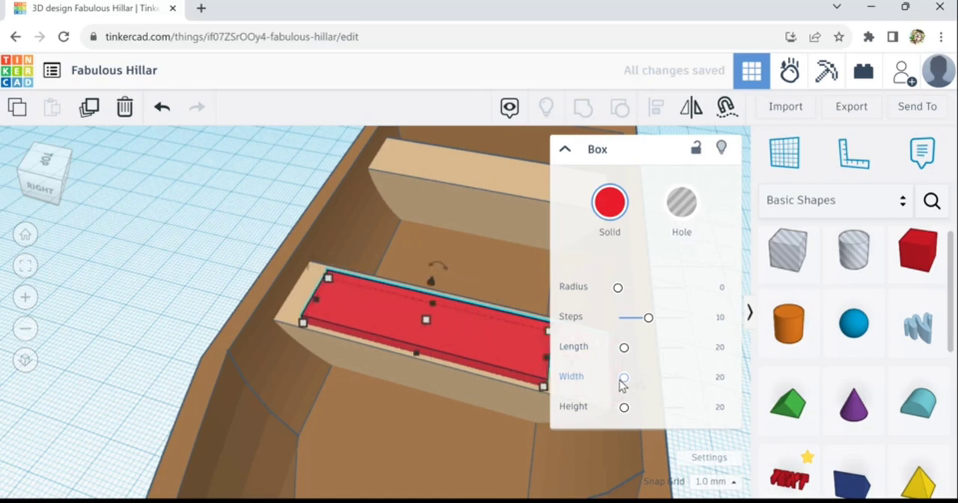
{"action": "key", "text": "Right"}
{"action": "key", "text": "Right"}
{"action": "key", "text": "Right"}
{"action": "key", "text": "Right"}
{"action": "key", "text": "Right"}
{"action": "key", "text": "Right"}
{"action": "key", "text": "Right"}
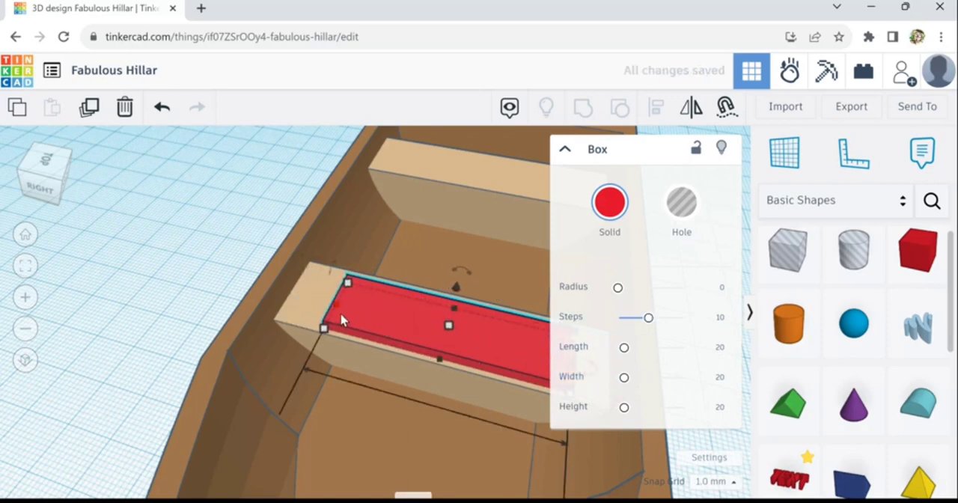
{"action": "left_click_drag", "start_coordinate": [333, 319], "coordinate": [321, 316]}
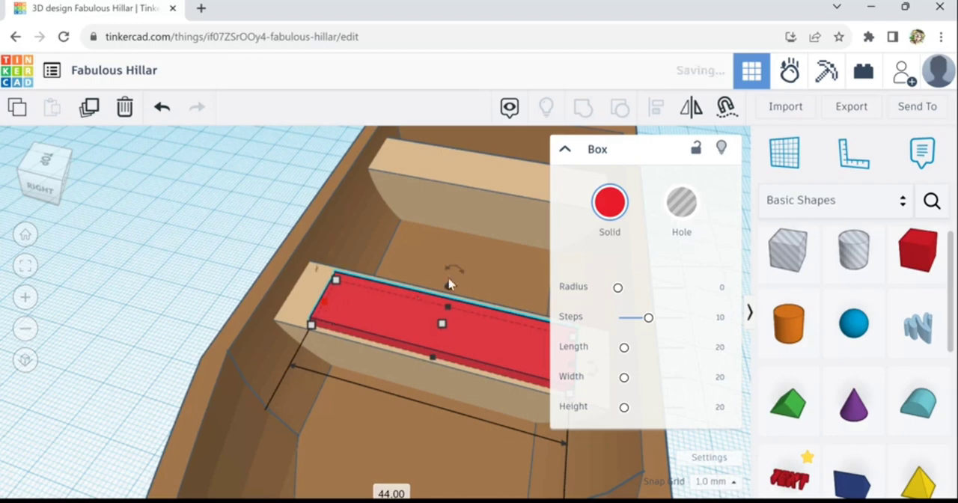
- Round the pad's edges with a radius of about 2.87 and lower it one increment into the seat
{"action": "left_click_drag", "start_coordinate": [620, 292], "coordinate": [631, 300]}
{"action": "right_click_drag", "start_coordinate": [490, 438], "coordinate": [324, 440]}
{"action": "right_click_drag", "start_coordinate": [309, 409], "coordinate": [309, 439]}
{"action": "right_click_drag", "start_coordinate": [389, 435], "coordinate": [423, 417]}
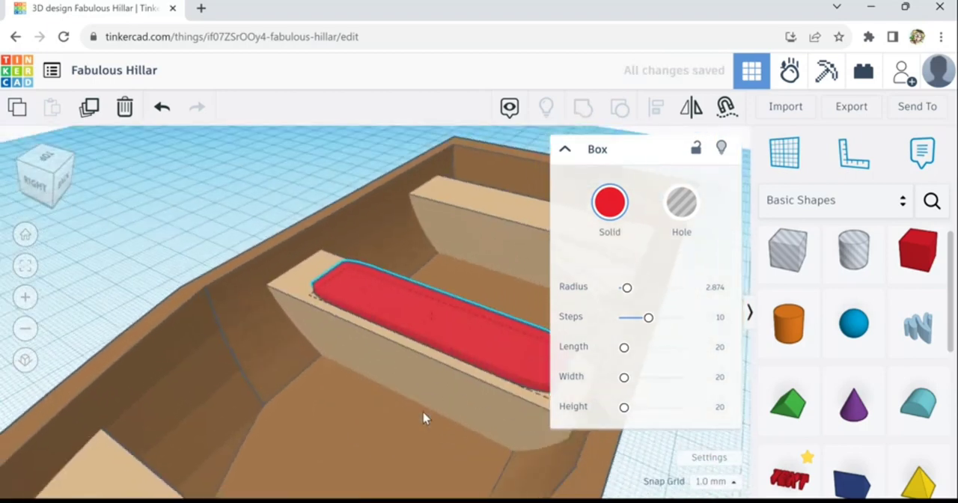
{"action": "key", "text": "ctrl+Down"}
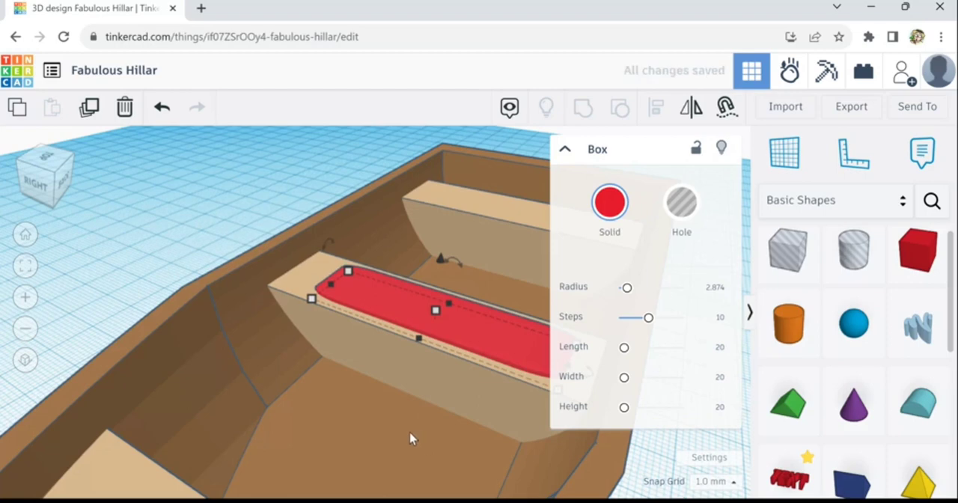
{"action": "left_click", "coordinate": [411, 435]}
{"action": "scroll", "coordinate": [412, 434], "scroll_direction": "down", "scroll_amount": 4}
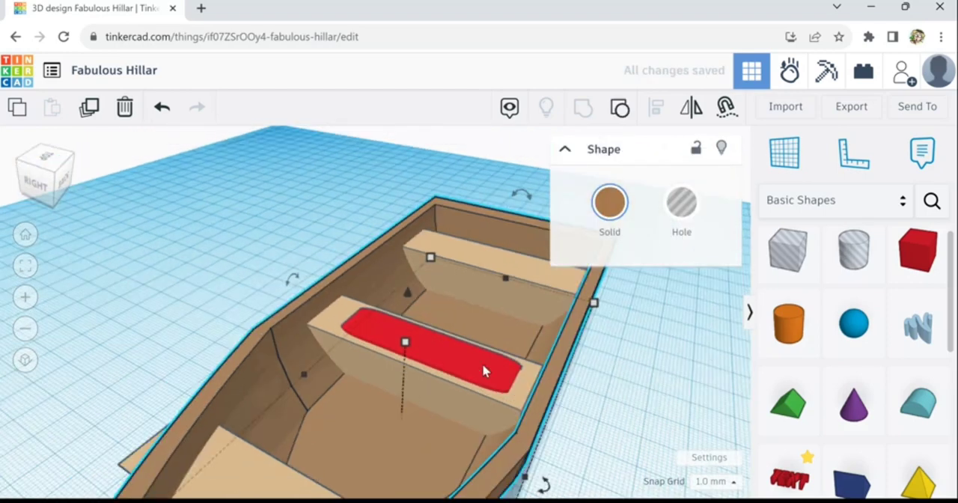
- Recolour the seat pad with the medium brown preset
{"action": "left_click", "coordinate": [484, 372]}
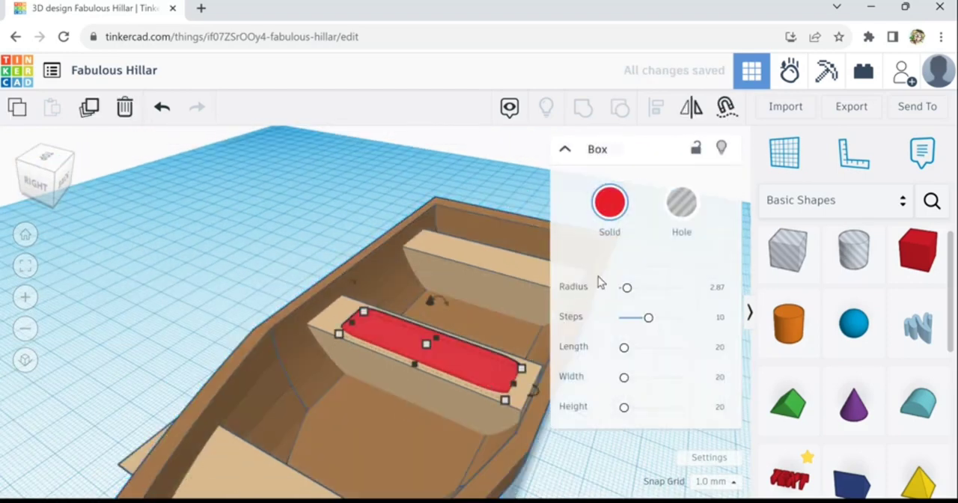
{"action": "left_click", "coordinate": [611, 207]}
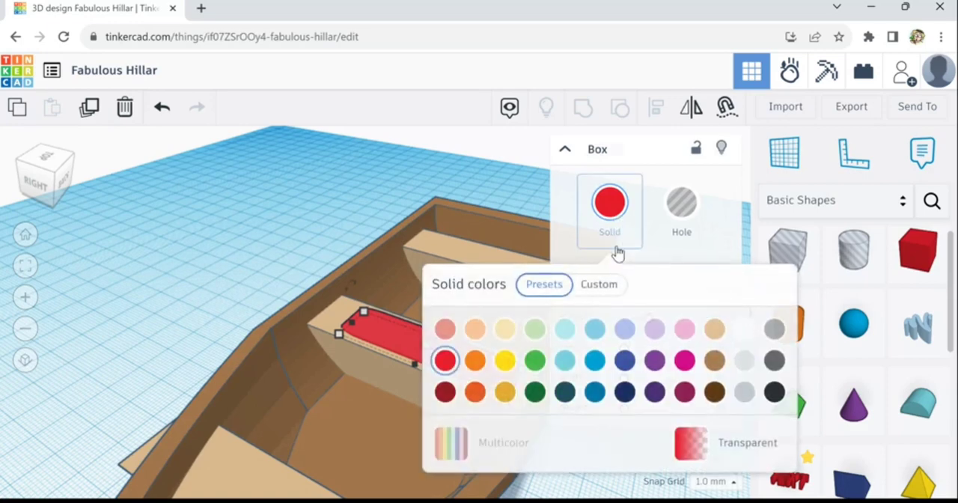
{"action": "left_click", "coordinate": [748, 337]}
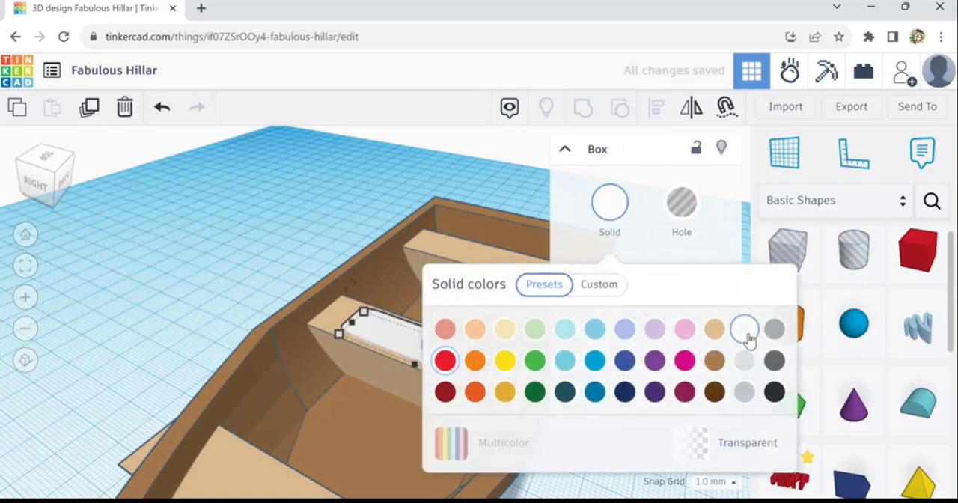
{"action": "left_click", "coordinate": [717, 364]}
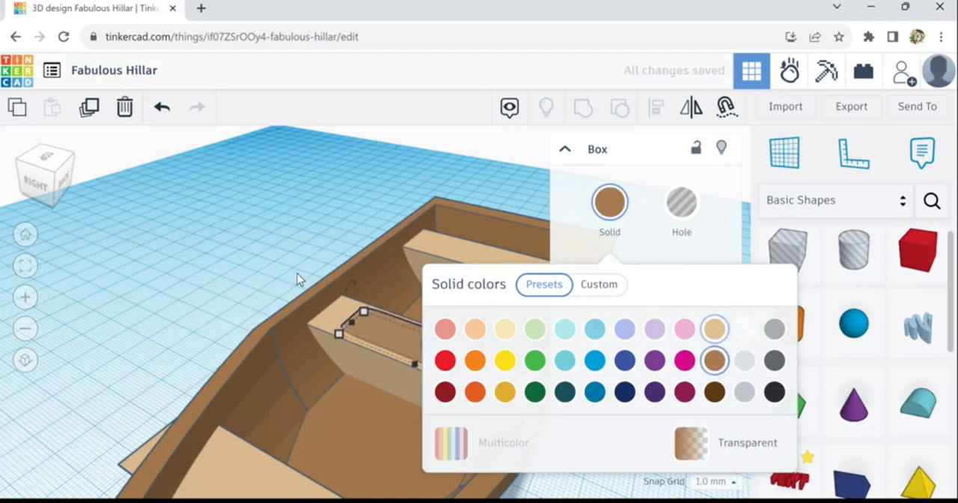
{"action": "left_click", "coordinate": [197, 299]}
- Duplicate the brown pad and move the copy toward the stern onto the rear seat
{"action": "right_click_drag", "start_coordinate": [197, 299], "coordinate": [332, 336]}
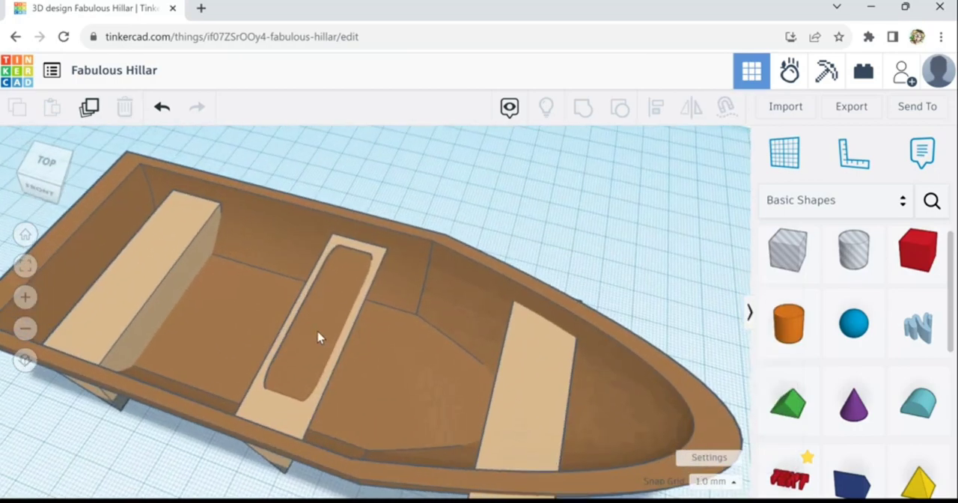
{"action": "left_click", "coordinate": [318, 338]}
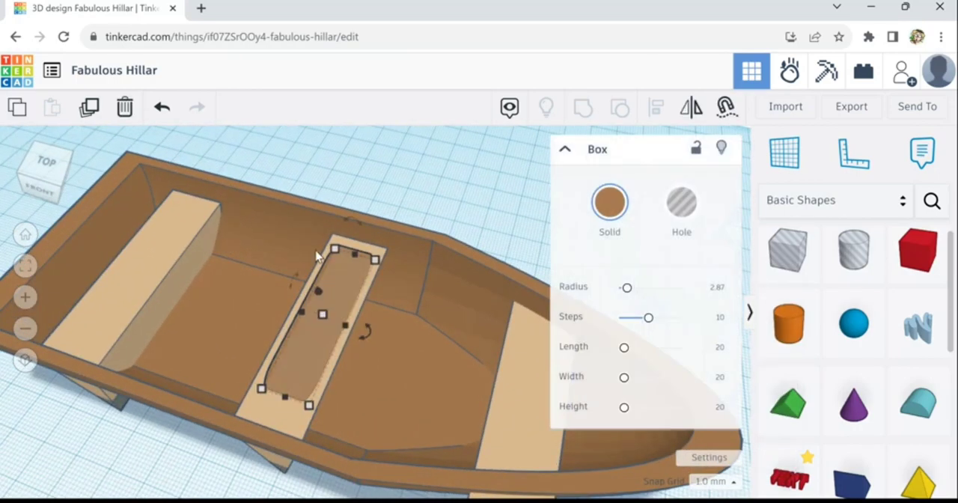
{"action": "left_click", "coordinate": [89, 109]}
{"action": "key", "text": "Left"}
{"action": "key", "text": "Left"}
{"action": "key", "text": "Left"}
{"action": "key", "text": "Left"}
{"action": "key", "text": "Left"}
{"action": "key", "text": "Left"}
{"action": "key", "text": "Left"}
{"action": "key", "text": "Left"}
{"action": "key", "text": "Left"}
{"action": "key", "text": "Left"}
{"action": "key", "text": "Left"}
{"action": "key", "text": "Left"}
{"action": "key", "text": "Left"}
{"action": "key", "text": "Left"}
{"action": "key", "text": "Left"}
{"action": "key", "text": "Left"}
{"action": "key", "text": "Left"}
{"action": "key", "text": "Left"}
{"action": "key", "text": "Left"}
{"action": "key", "text": "Left"}
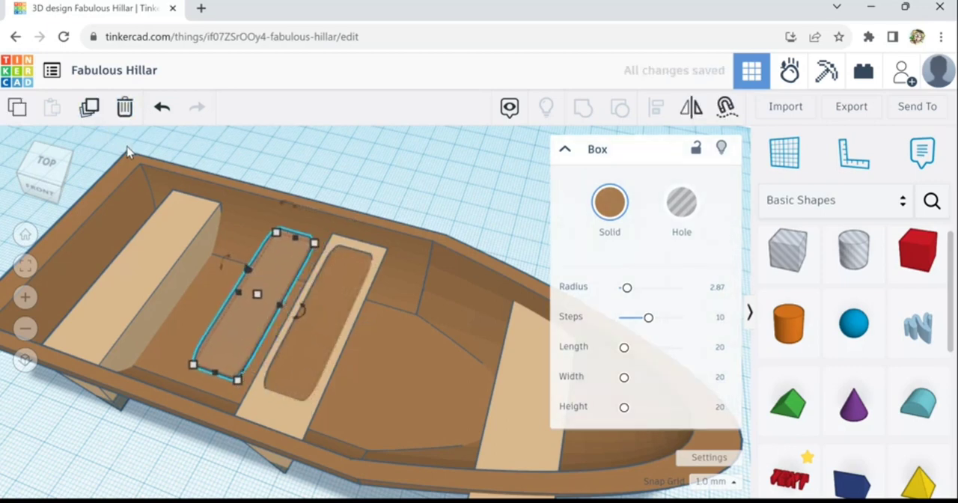
{"action": "key", "text": "Left"}
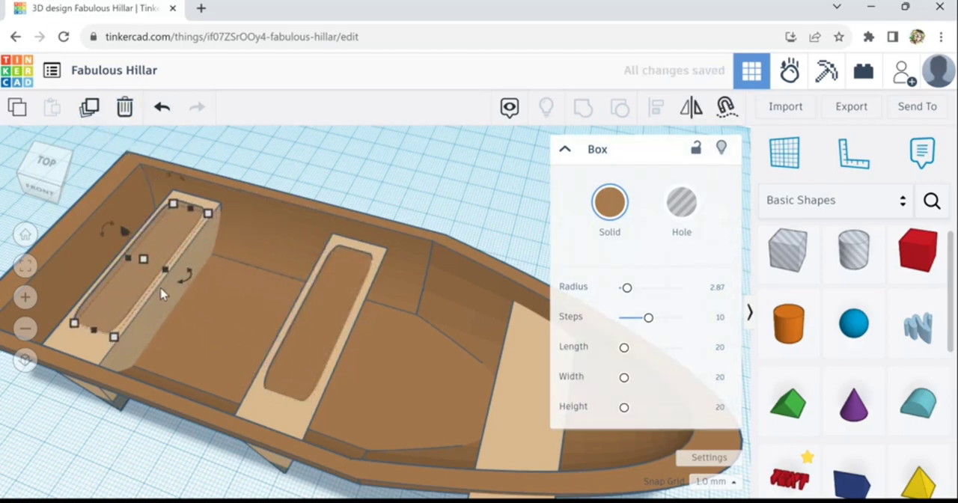
- Duplicate the middle seat's pad and move the copy forward onto the bow seat
{"action": "right_click_drag", "start_coordinate": [192, 338], "coordinate": [209, 386]}
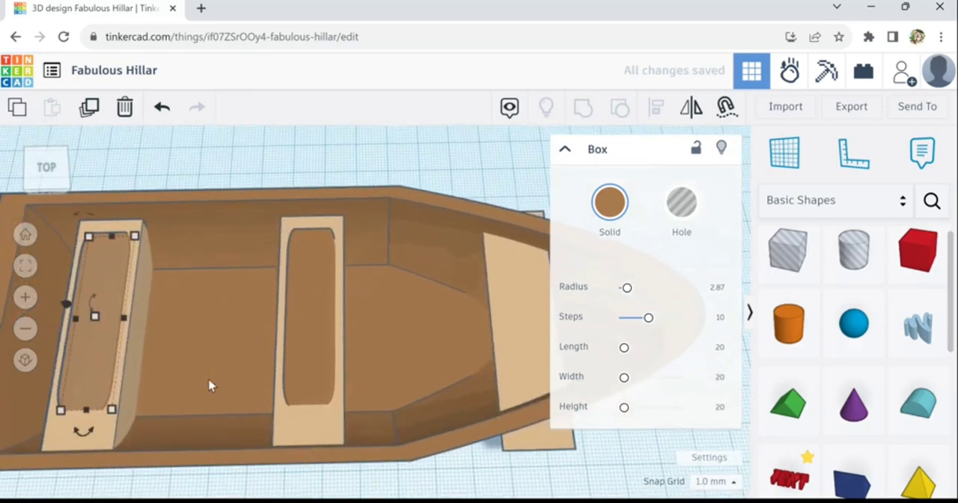
{"action": "left_click", "coordinate": [301, 289]}
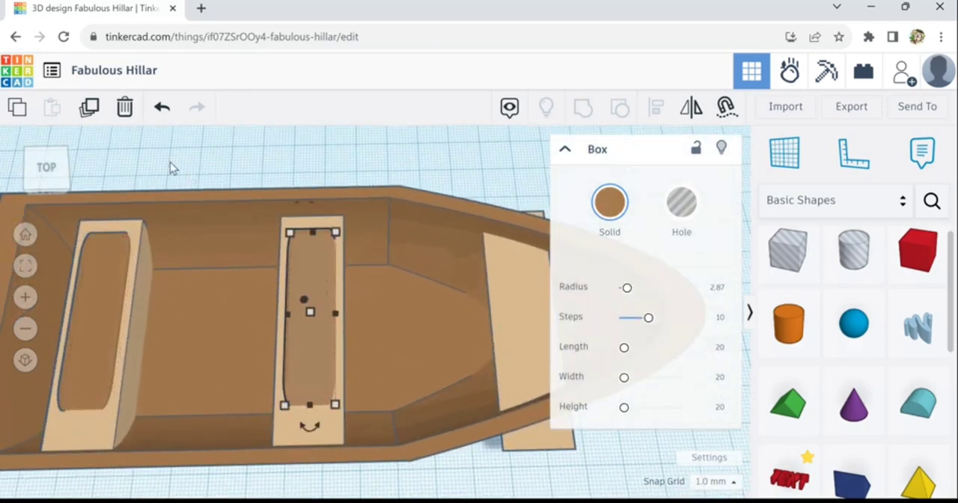
{"action": "left_click", "coordinate": [89, 111]}
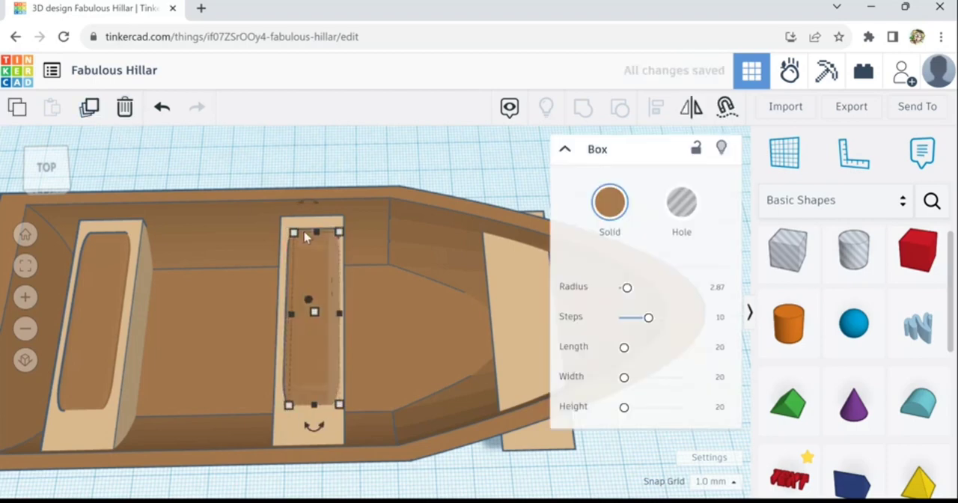
{"action": "left_click_drag", "start_coordinate": [305, 237], "coordinate": [397, 292]}
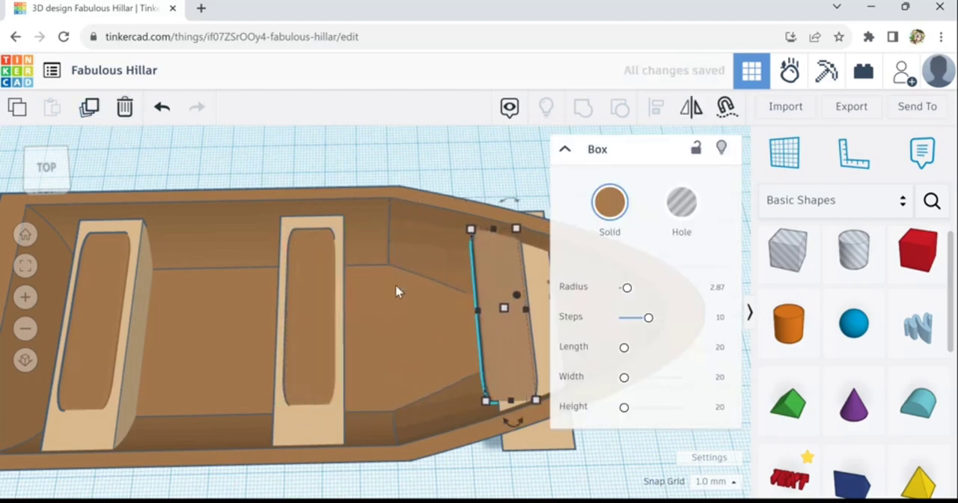
{"action": "key", "text": "Right"}
{"action": "key", "text": "Right"}
{"action": "key", "text": "Right"}
{"action": "key", "text": "Right"}
{"action": "key", "text": "Right"}
{"action": "key", "text": "Right"}
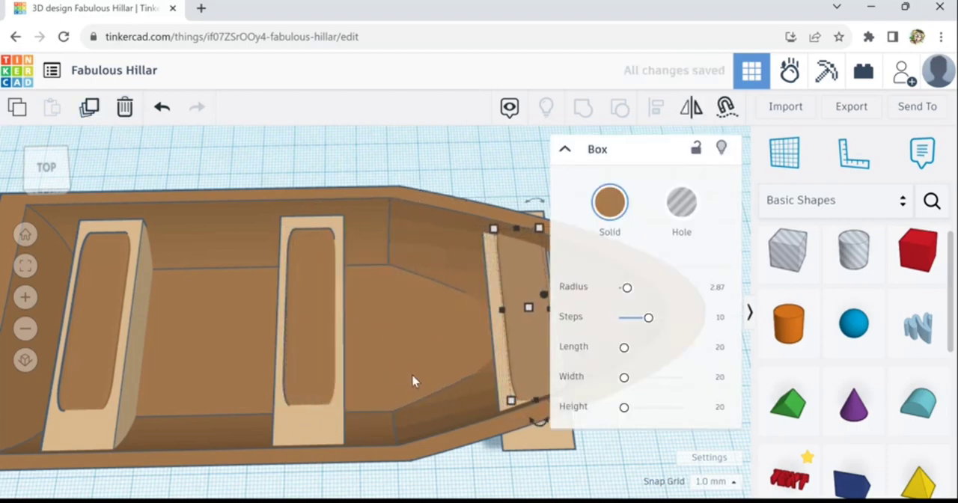
- Shrink the bow seat's pad evenly so it fits within the seat between the narrowing hull sides
{"action": "right_click_drag", "start_coordinate": [413, 381], "coordinate": [265, 452]}
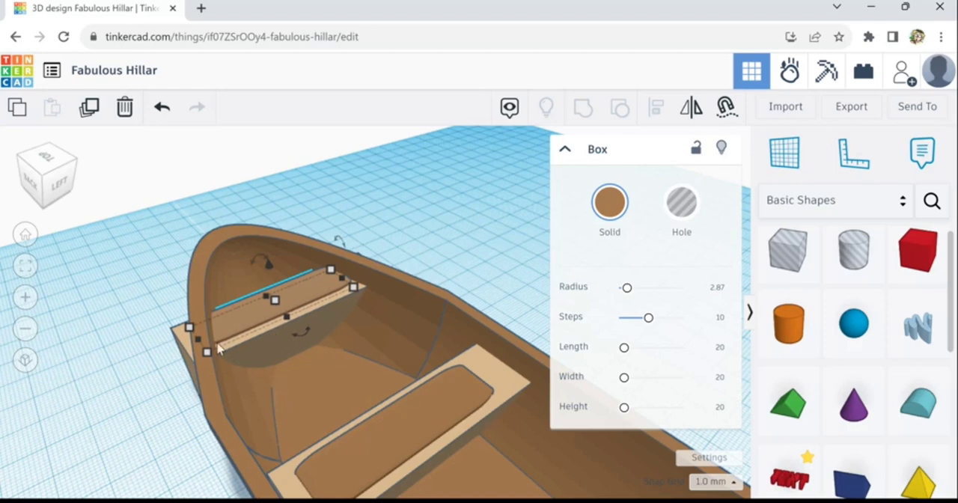
{"action": "mouse_move", "coordinate": [210, 353]}
{"action": "left_click_drag", "start_coordinate": [208, 353], "coordinate": [268, 332]}
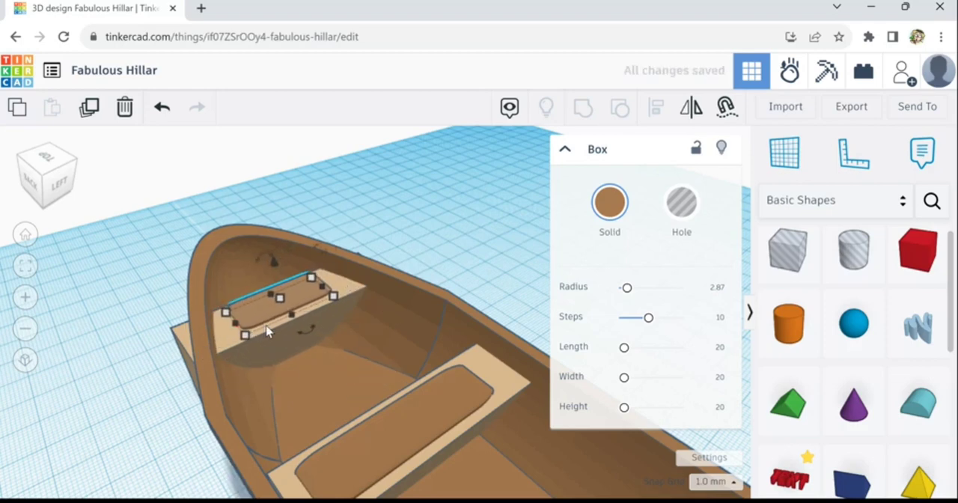
- Examine the boat and its three padded seats from several sides
{"action": "right_click_drag", "start_coordinate": [335, 395], "coordinate": [447, 298]}
{"action": "left_click", "coordinate": [385, 361]}
{"action": "scroll", "coordinate": [383, 374], "scroll_direction": "down", "scroll_amount": 6}
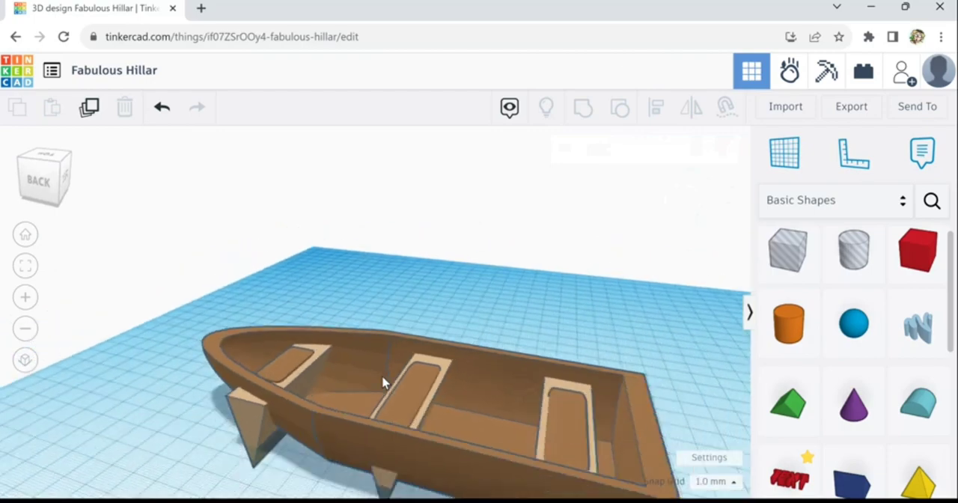
{"action": "right_click_drag", "start_coordinate": [224, 422], "coordinate": [542, 429]}
{"action": "scroll", "coordinate": [448, 415], "scroll_direction": "up", "scroll_amount": 1}
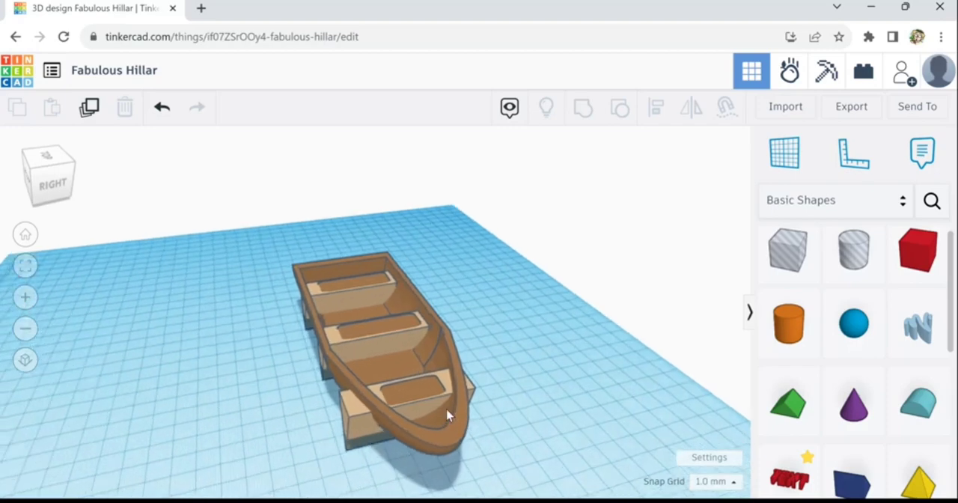
{"action": "scroll", "coordinate": [447, 416], "scroll_direction": "up", "scroll_amount": 1}
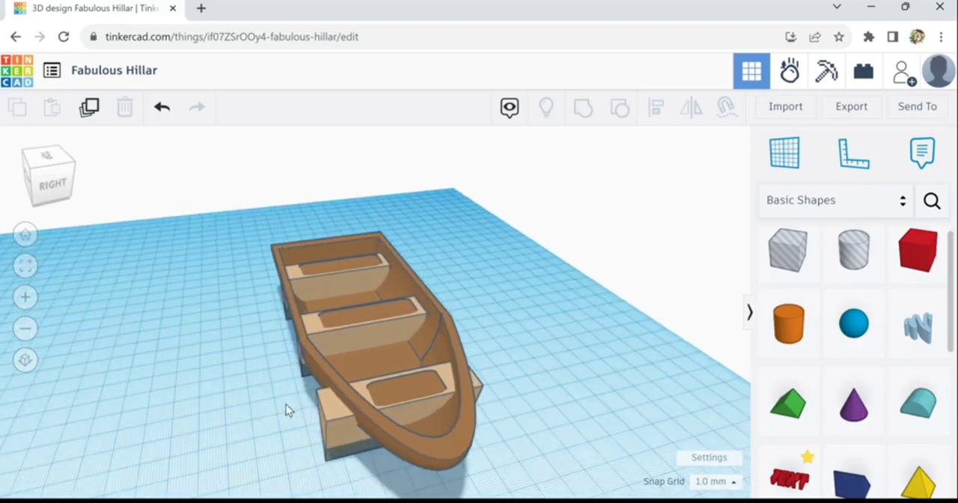
{"action": "right_click_drag", "start_coordinate": [286, 405], "coordinate": [342, 405]}
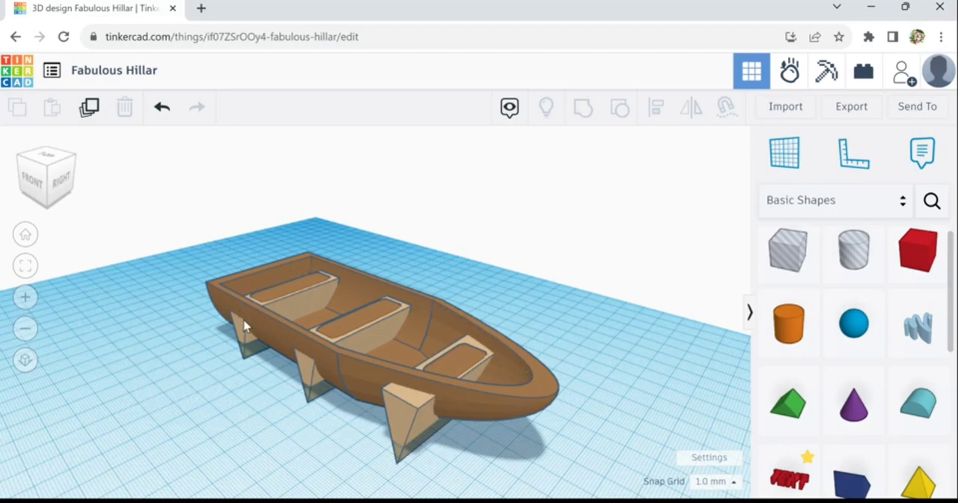
- Duplicate the hull, raising the copy clear above the boat and turning it upside down
{"action": "left_click", "coordinate": [292, 354]}
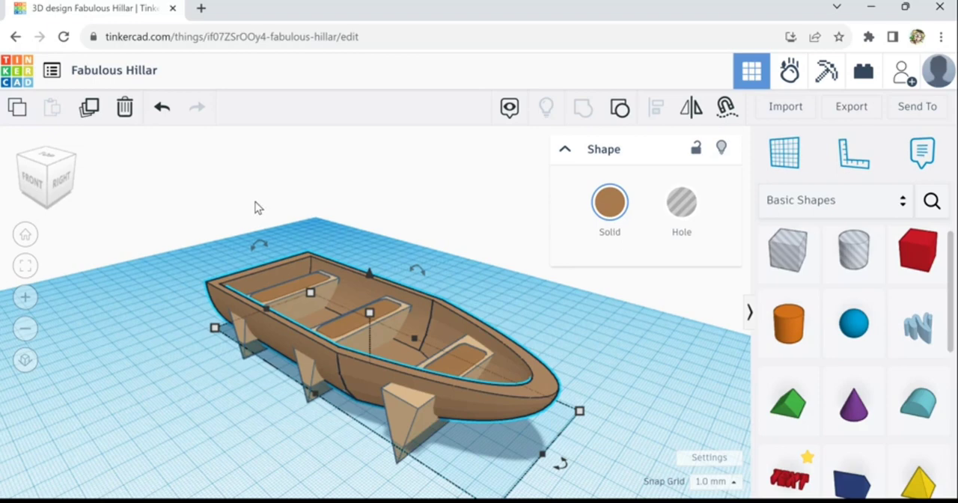
{"action": "left_click", "coordinate": [90, 109]}
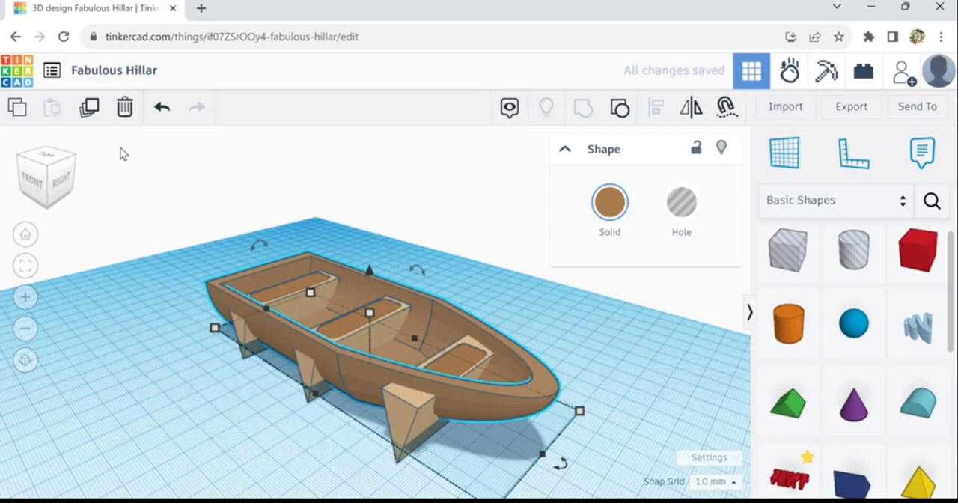
{"action": "key", "text": "ctrl+Up"}
{"action": "key", "text": "ctrl+Up"}
{"action": "key", "text": "ctrl+Up"}
{"action": "key", "text": "ctrl+Up"}
{"action": "key", "text": "ctrl+Up"}
{"action": "key", "text": "ctrl+Up"}
{"action": "key", "text": "ctrl+Up"}
{"action": "key", "text": "ctrl+Up"}
{"action": "key", "text": "ctrl+Up"}
{"action": "key", "text": "ctrl+Up"}
{"action": "key", "text": "ctrl+Up"}
{"action": "key", "text": "ctrl+Up"}
{"action": "key", "text": "ctrl+Up"}
{"action": "key", "text": "ctrl+Up"}
{"action": "key", "text": "ctrl+Up"}
{"action": "key", "text": "ctrl+Up"}
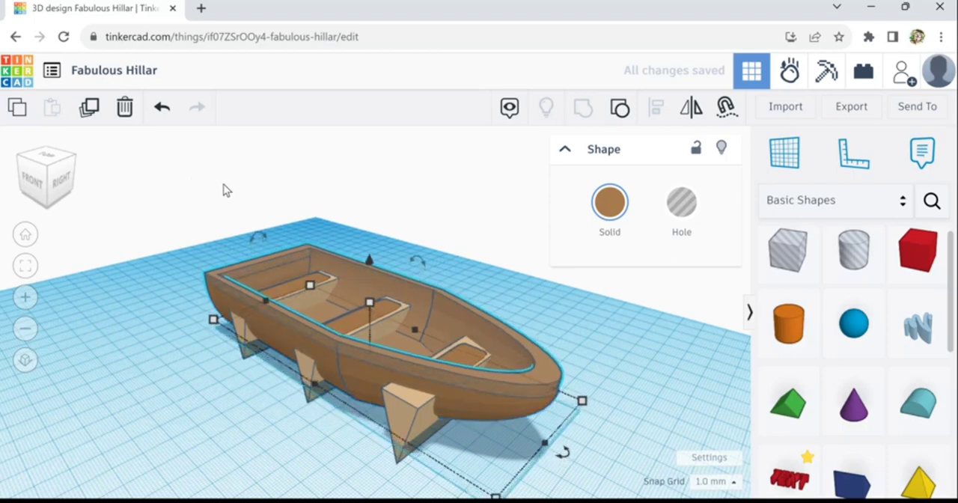
{"action": "key", "text": "ctrl+Up"}
{"action": "key", "text": "ctrl+Up"}
{"action": "key", "text": "ctrl+Up"}
{"action": "key", "text": "ctrl+Up"}
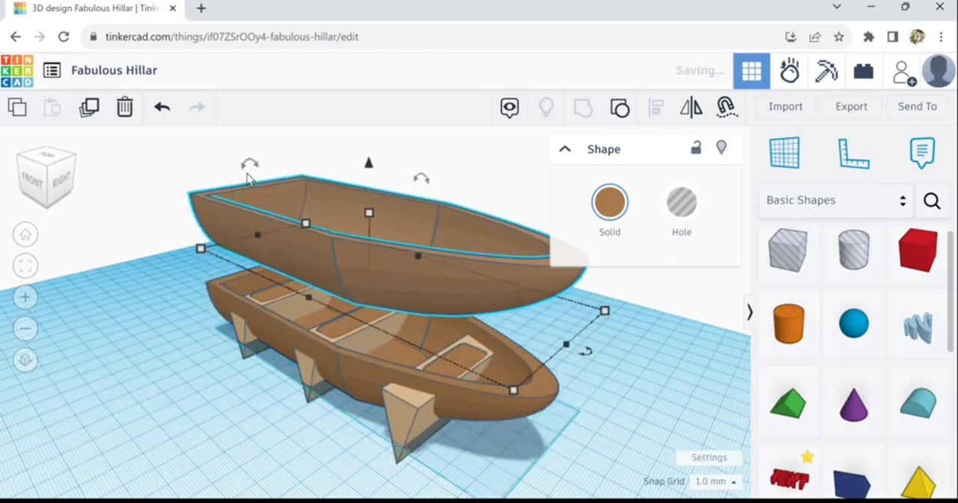
{"action": "mouse_move", "coordinate": [253, 175]}
{"action": "left_click_drag", "start_coordinate": [253, 175], "coordinate": [262, 276]}
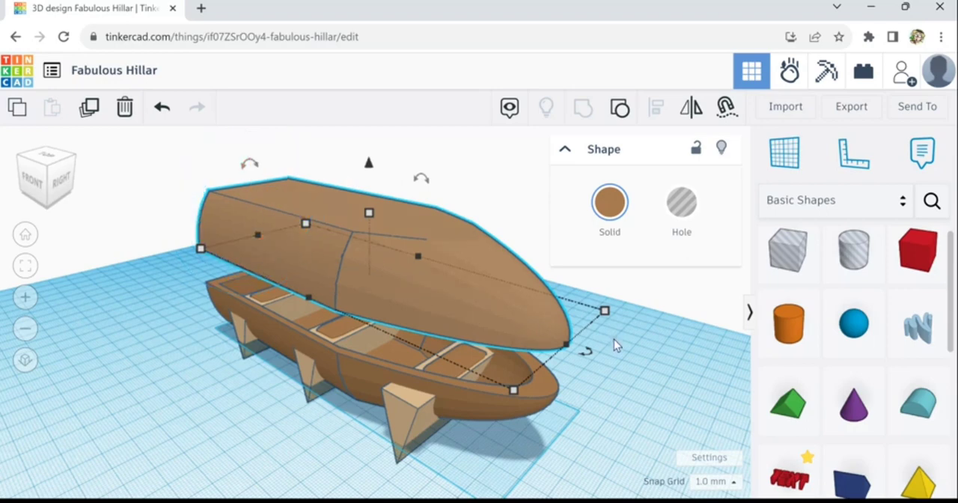
- Enlarge the inverted hull evenly to about 170.7 by 66 mm and lower it onto the boat's rim
{"action": "mouse_move", "coordinate": [614, 322]}
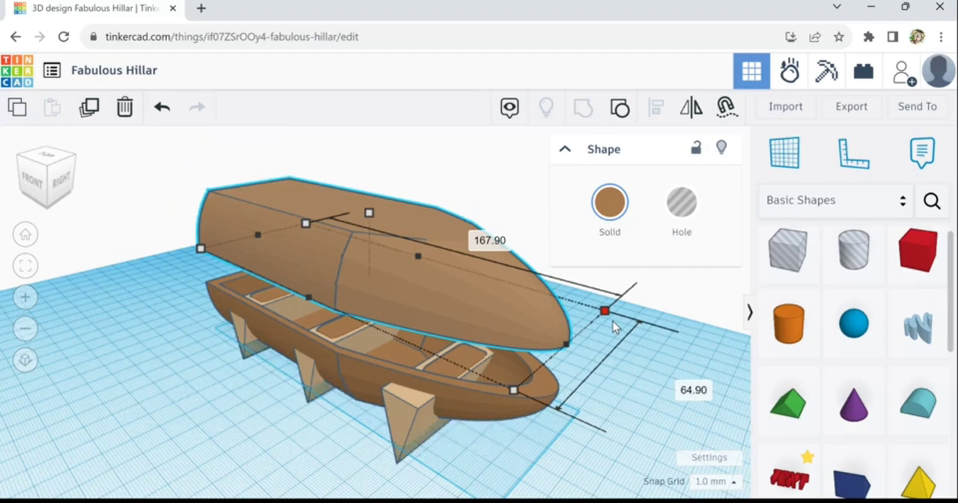
{"action": "left_click_drag", "start_coordinate": [613, 321], "coordinate": [616, 320]}
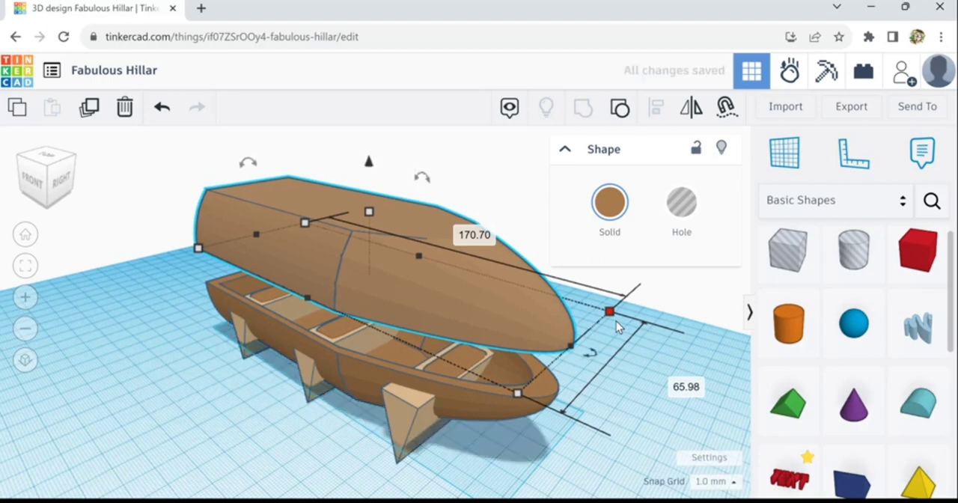
{"action": "key", "text": "d"}
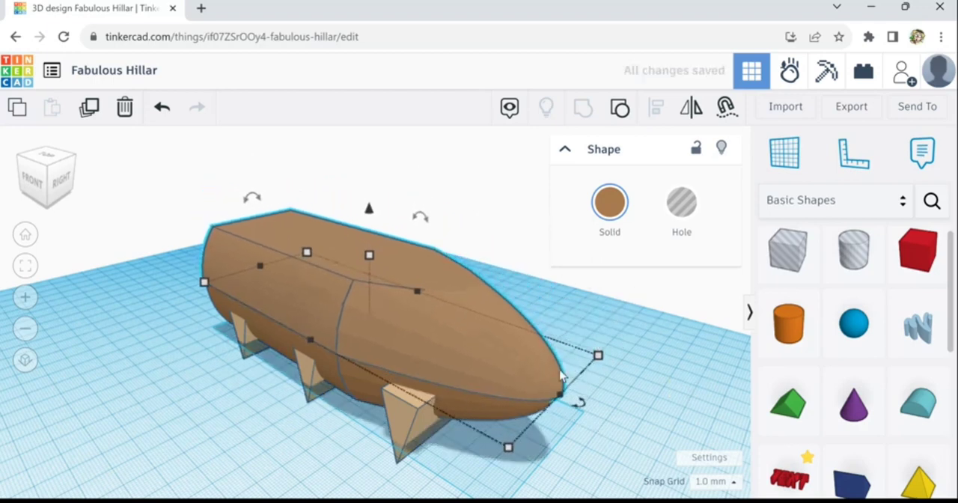
- Stretch the inverted hull at the bow to about 173.44 mm long so it slightly overhangs the boat beneath
{"action": "right_click_drag", "start_coordinate": [574, 430], "coordinate": [588, 470]}
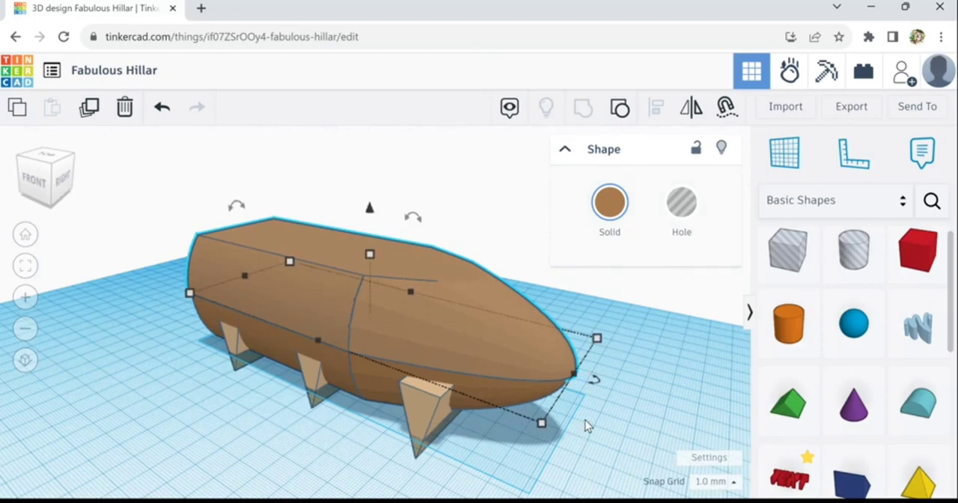
{"action": "mouse_move", "coordinate": [553, 438]}
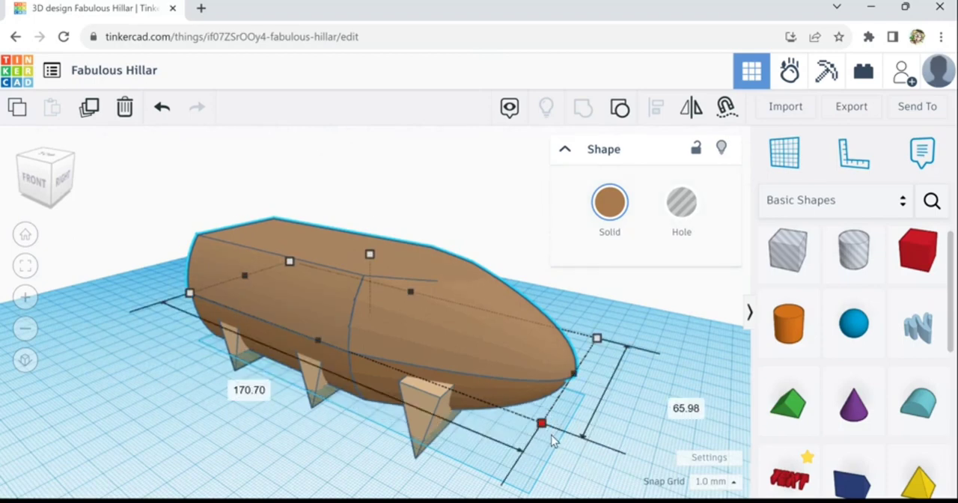
{"action": "left_click_drag", "start_coordinate": [552, 436], "coordinate": [551, 438]}
{"action": "mouse_move", "coordinate": [567, 447]}
{"action": "right_mouse_down"}
{"action": "mouse_move", "coordinate": [563, 406]}
{"action": "mouse_move", "coordinate": [520, 390]}
{"action": "mouse_move", "coordinate": [562, 479]}
{"action": "mouse_move", "coordinate": [567, 433]}
{"action": "right_mouse_up"}
{"action": "mouse_move", "coordinate": [577, 416]}
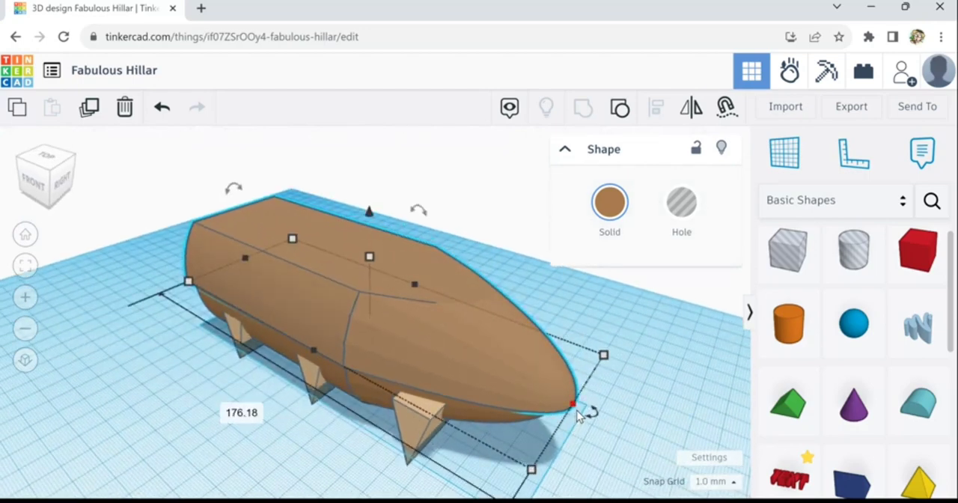
{"action": "left_click_drag", "start_coordinate": [577, 411], "coordinate": [569, 411]}
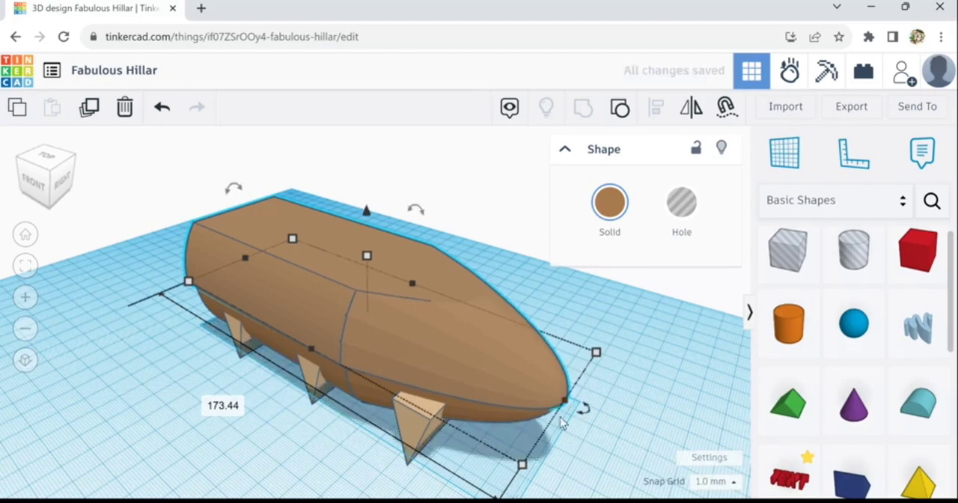
- Add a box hole near the bow and stretch its footprint to about 236 by 106 mm beneath the boat
{"action": "right_click_drag", "start_coordinate": [562, 417], "coordinate": [756, 311]}
{"action": "left_click_drag", "start_coordinate": [790, 255], "coordinate": [640, 402]}
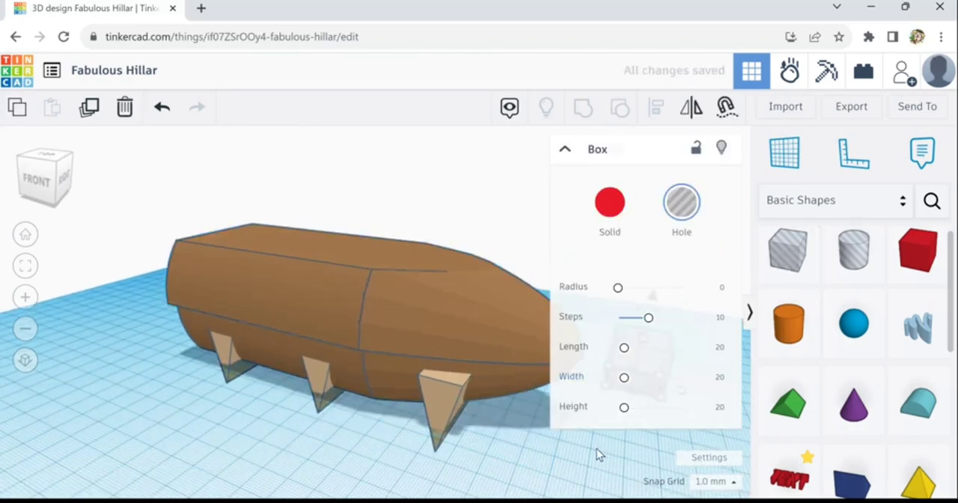
{"action": "right_click_drag", "start_coordinate": [592, 461], "coordinate": [352, 468]}
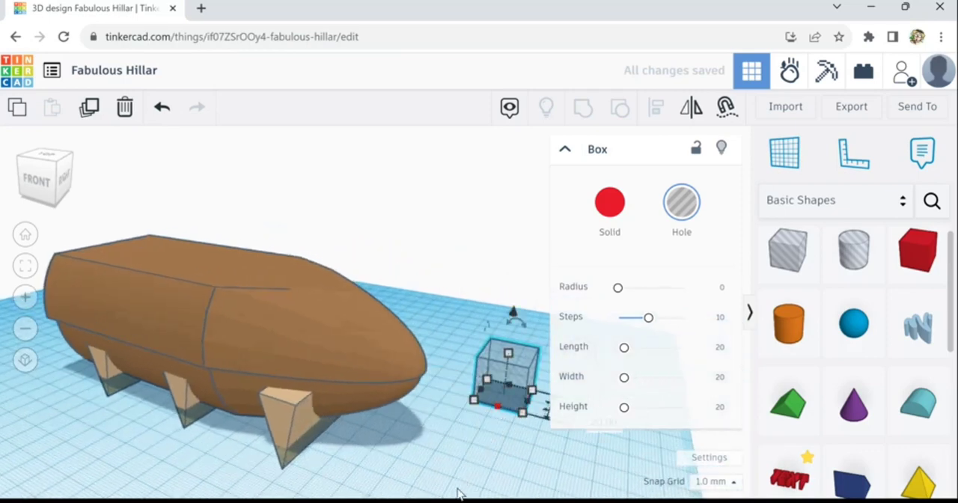
{"action": "left_click_drag", "start_coordinate": [459, 494], "coordinate": [464, 440]}
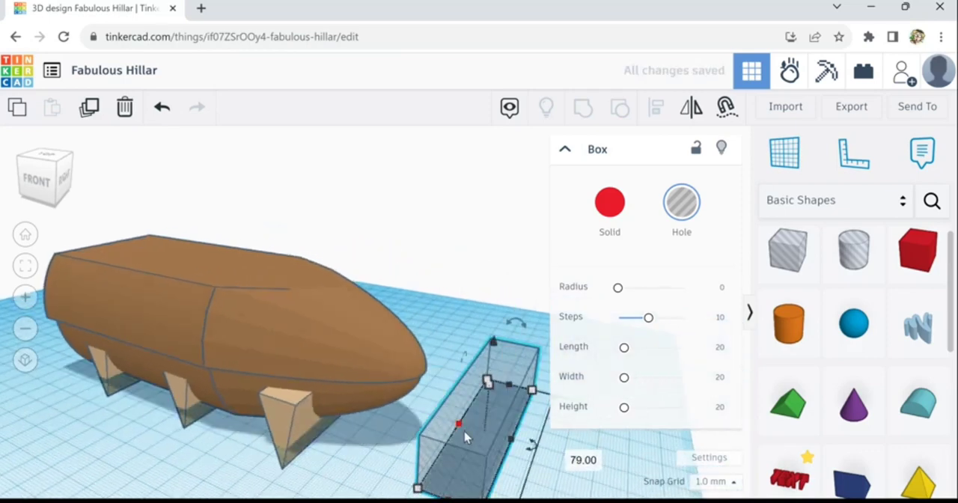
{"action": "left_click_drag", "start_coordinate": [330, 395], "coordinate": [114, 339]}
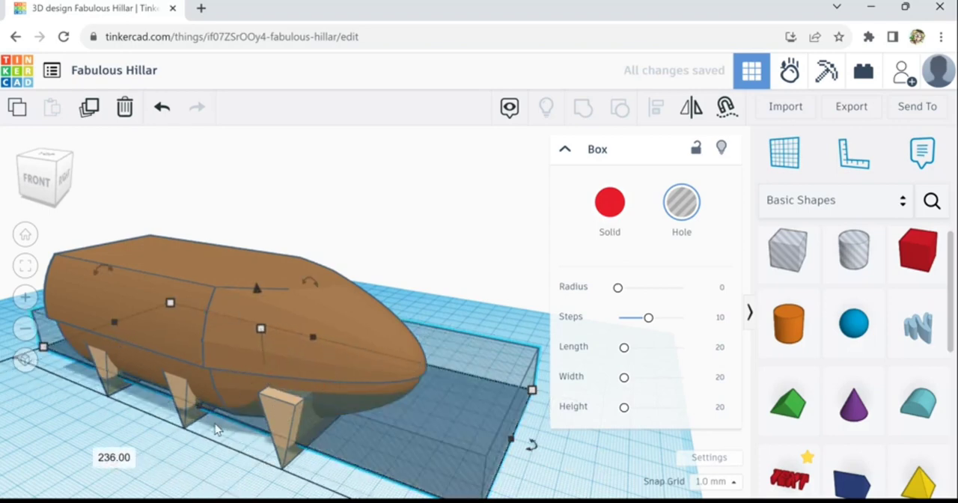
{"action": "left_click_drag", "start_coordinate": [180, 437], "coordinate": [155, 465]}
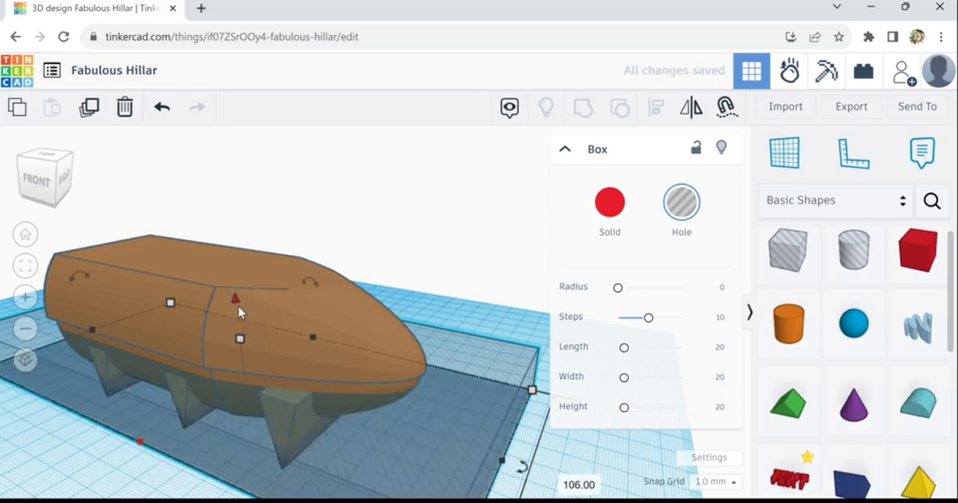
- Fit the hole box over all but the lowest strip of the inverted hull and group the two to leave a rim
{"action": "left_click_drag", "start_coordinate": [237, 301], "coordinate": [232, 207]}
{"action": "left_click_drag", "start_coordinate": [226, 163], "coordinate": [223, 190]}
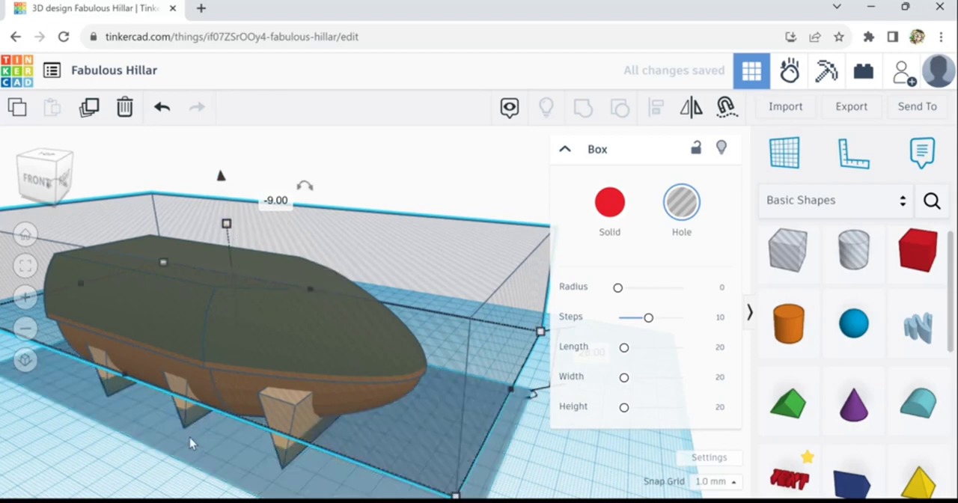
{"action": "right_click_drag", "start_coordinate": [200, 436], "coordinate": [209, 359]}
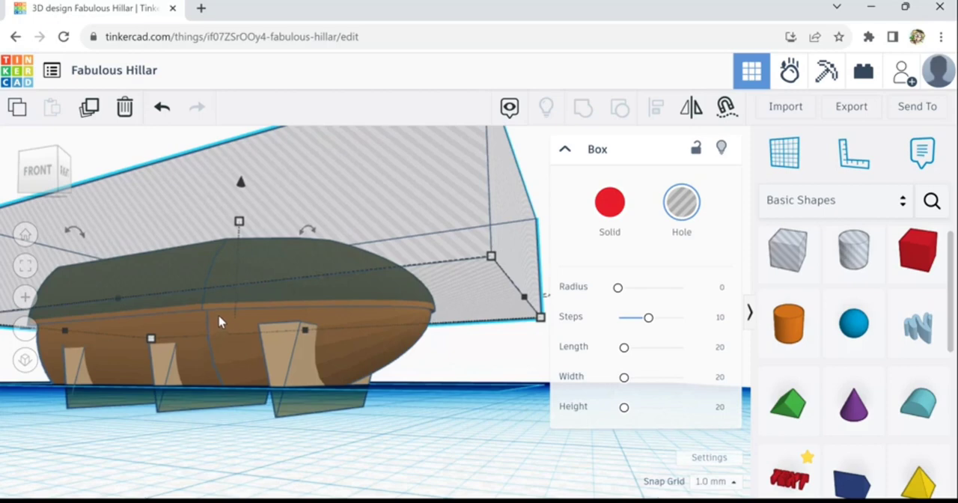
{"action": "left_click", "coordinate": [219, 322], "text": "shift"}
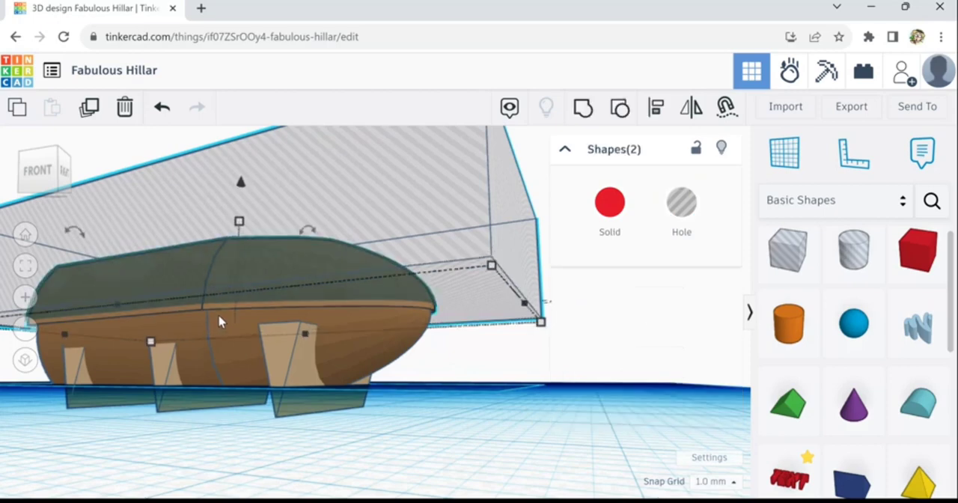
{"action": "left_click", "coordinate": [592, 118]}
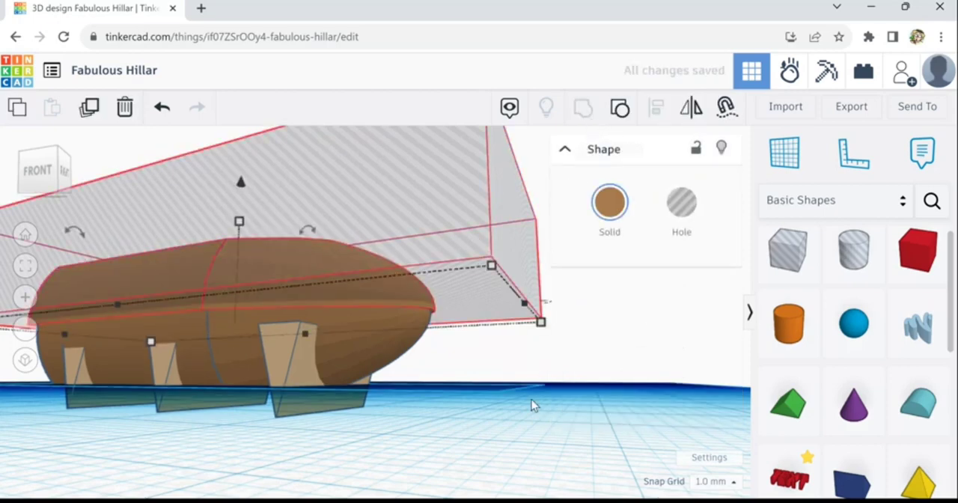
{"action": "right_click_drag", "start_coordinate": [527, 396], "coordinate": [514, 466]}
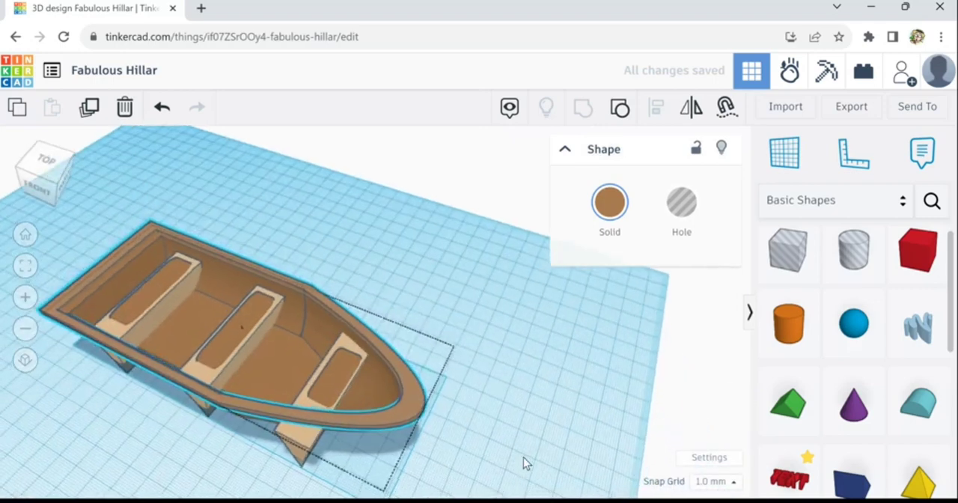
{"action": "scroll", "coordinate": [524, 456], "scroll_direction": "down", "scroll_amount": 2}
{"action": "left_click", "coordinate": [522, 455]}
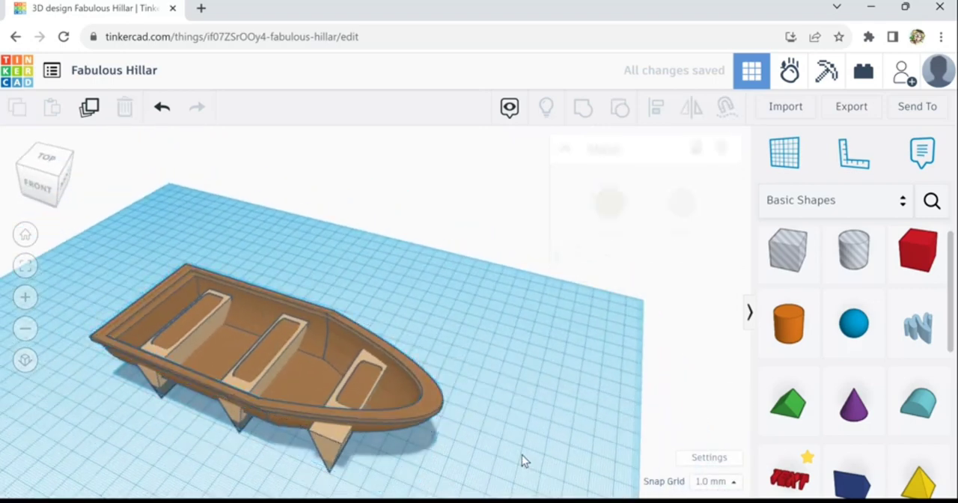
- Add a box hole behind the stern and stretch it to about 92 mm across the boat and 42 mm high
{"action": "right_click_drag", "start_coordinate": [521, 454], "coordinate": [584, 419]}
{"action": "scroll", "coordinate": [575, 454], "scroll_direction": "down", "scroll_amount": 2}
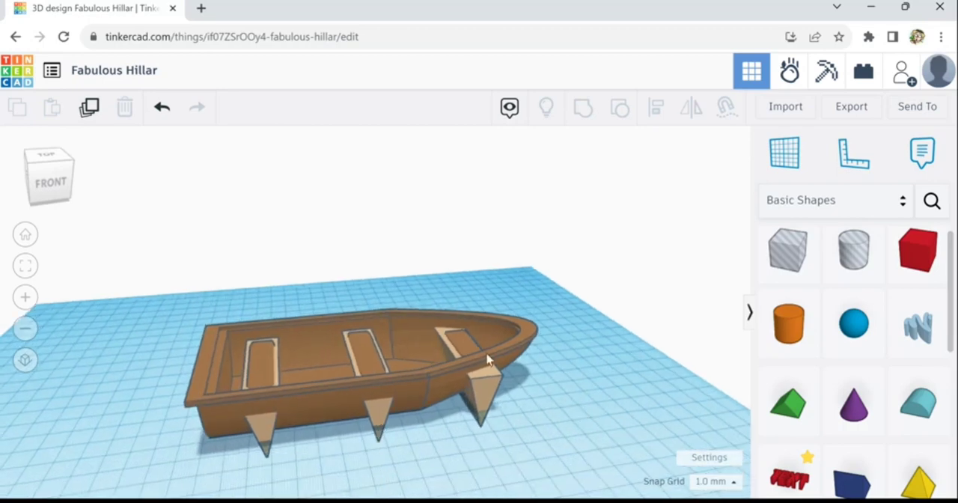
{"action": "left_click", "coordinate": [790, 258]}
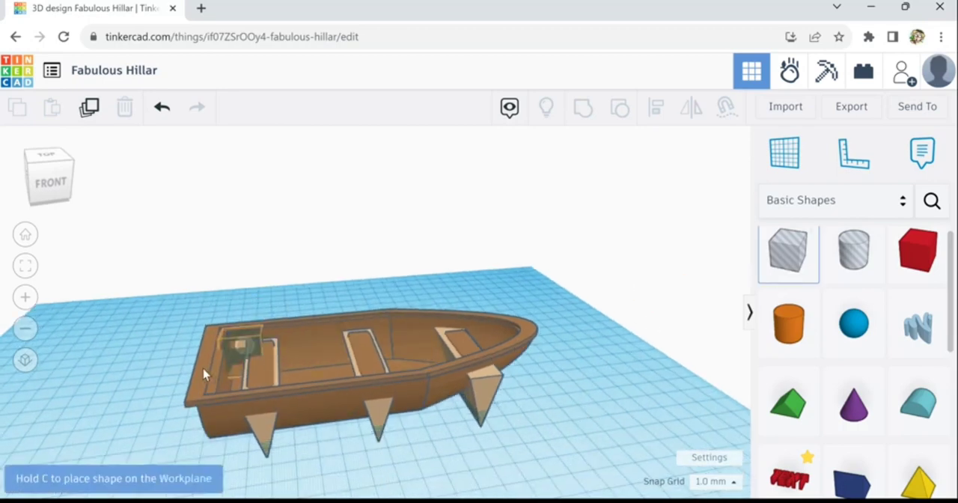
{"action": "left_click", "coordinate": [175, 373]}
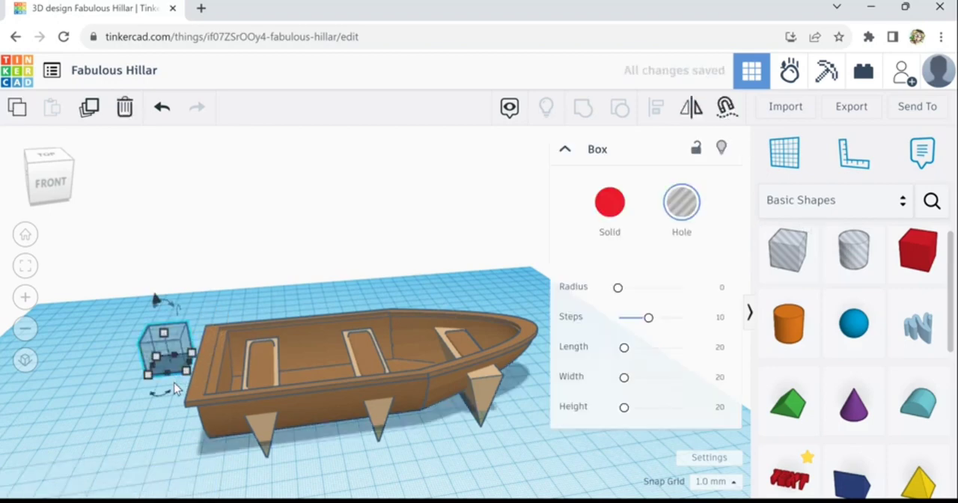
{"action": "left_click_drag", "start_coordinate": [167, 373], "coordinate": [157, 468]}
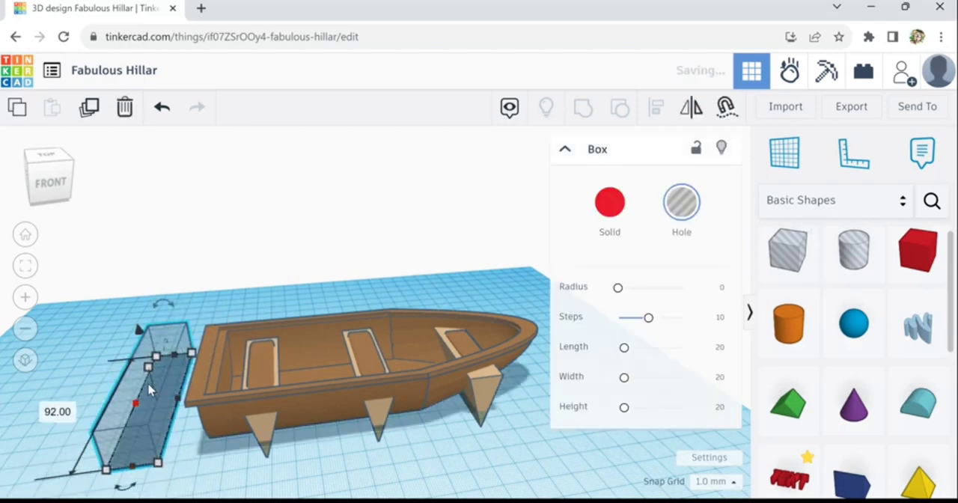
{"action": "left_click_drag", "start_coordinate": [152, 372], "coordinate": [150, 333]}
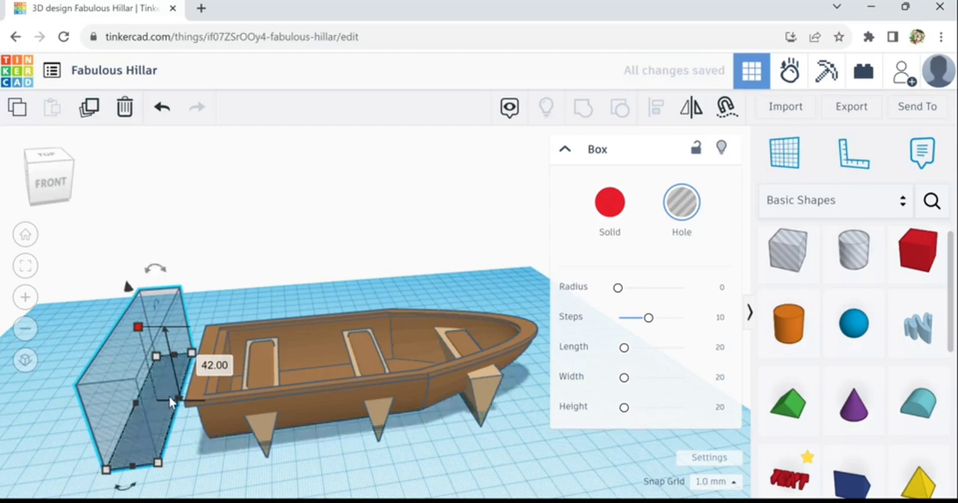
- Move the hole box over the rim's overhang at the stern and group it with the rim to trim the excess
{"action": "left_click_drag", "start_coordinate": [153, 386], "coordinate": [193, 406]}
{"action": "scroll", "coordinate": [191, 408], "scroll_direction": "up", "scroll_amount": 3}
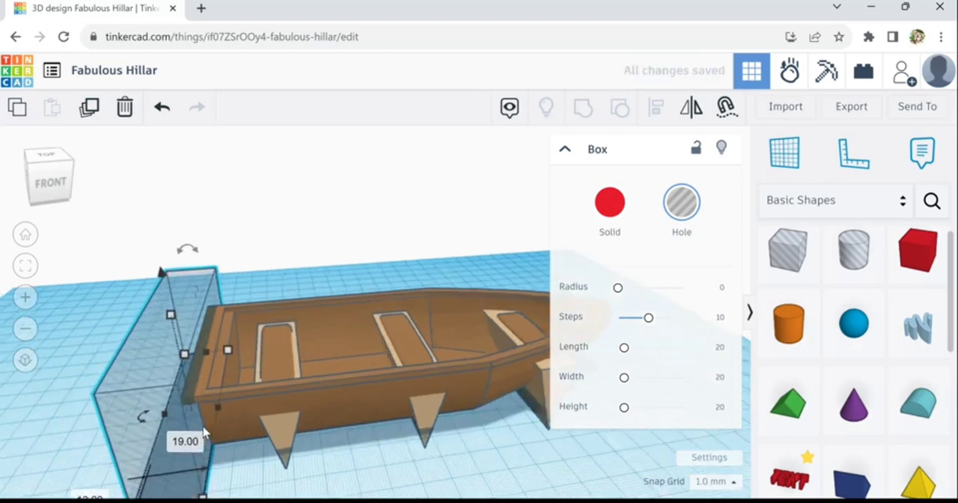
{"action": "right_click_drag", "start_coordinate": [284, 446], "coordinate": [308, 431]}
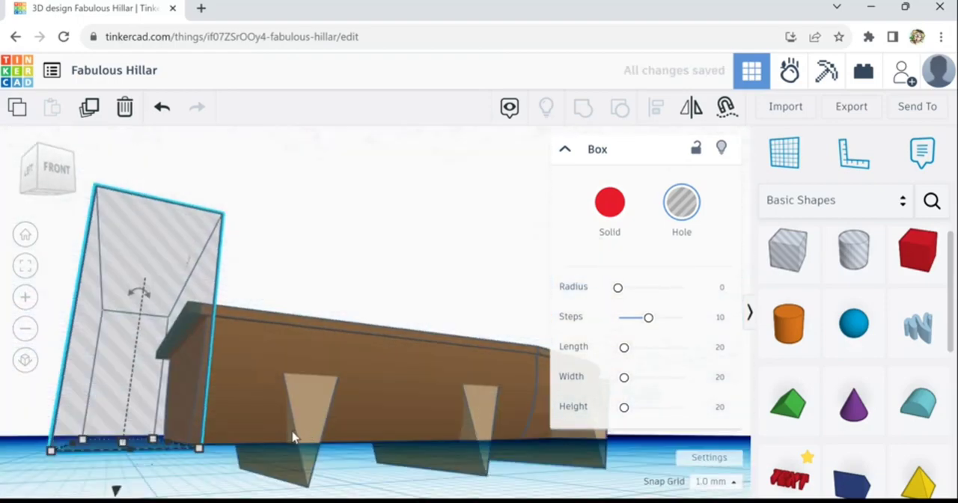
{"action": "right_click_drag", "start_coordinate": [283, 458], "coordinate": [253, 405]}
{"action": "left_click", "coordinate": [252, 395], "text": "shift"}
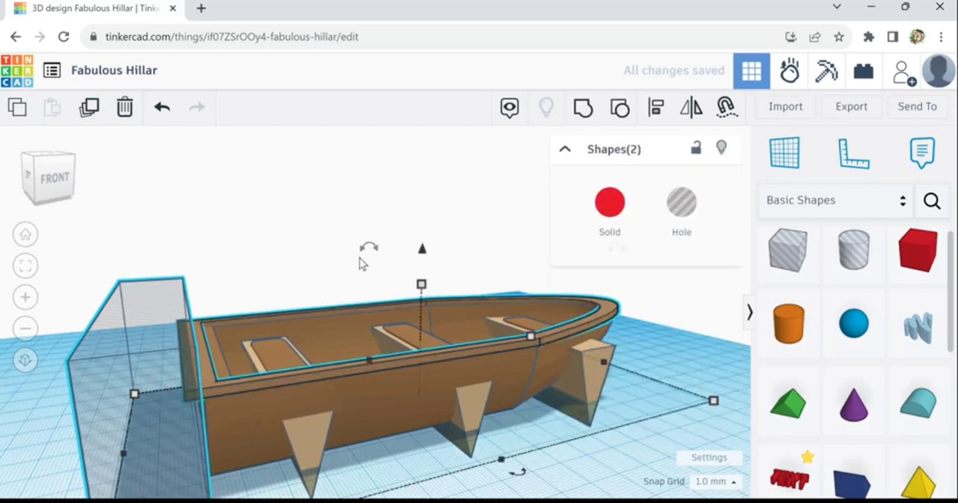
{"action": "left_click", "coordinate": [583, 110]}
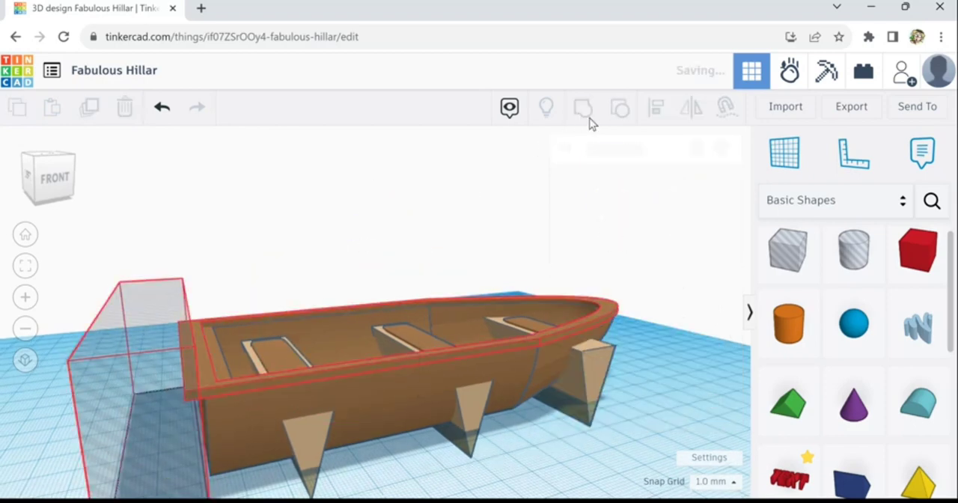
{"action": "left_click", "coordinate": [679, 392]}
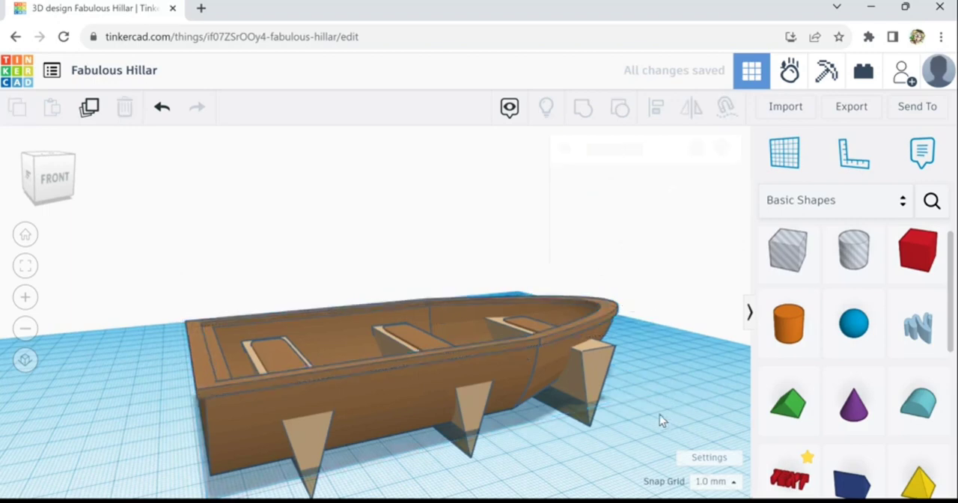
- Place a paraboloid on top of the rim at the bow and shrink it to a small knob
{"action": "mouse_move", "coordinate": [660, 415]}
{"action": "right_mouse_down"}
{"action": "mouse_move", "coordinate": [652, 419]}
{"action": "mouse_move", "coordinate": [651, 409]}
{"action": "right_mouse_up"}
{"action": "scroll", "coordinate": [651, 408], "scroll_direction": "down", "scroll_amount": 2}
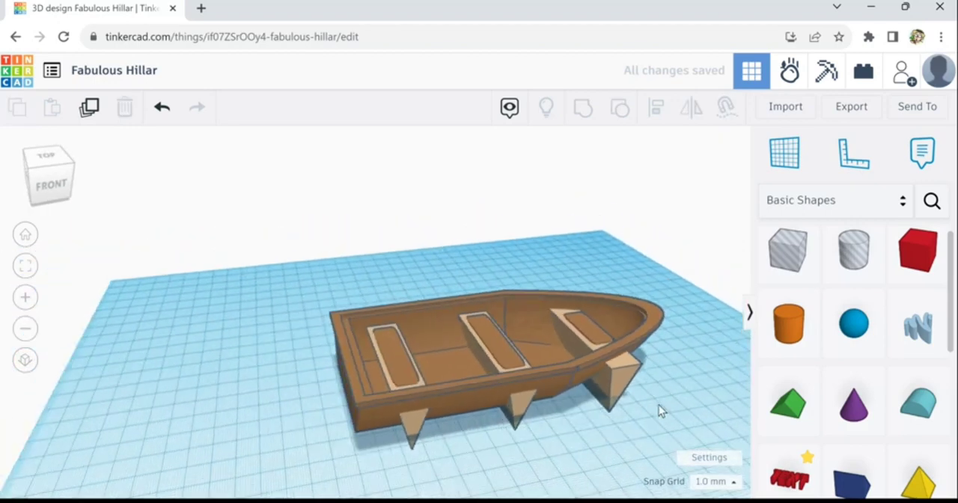
{"action": "middle_click_drag", "start_coordinate": [577, 396], "coordinate": [462, 386]}
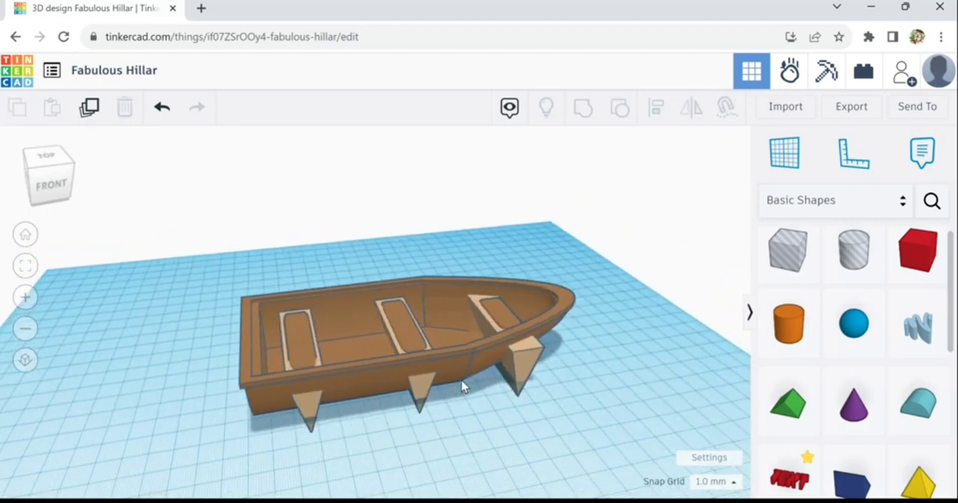
{"action": "right_click_drag", "start_coordinate": [611, 395], "coordinate": [492, 395]}
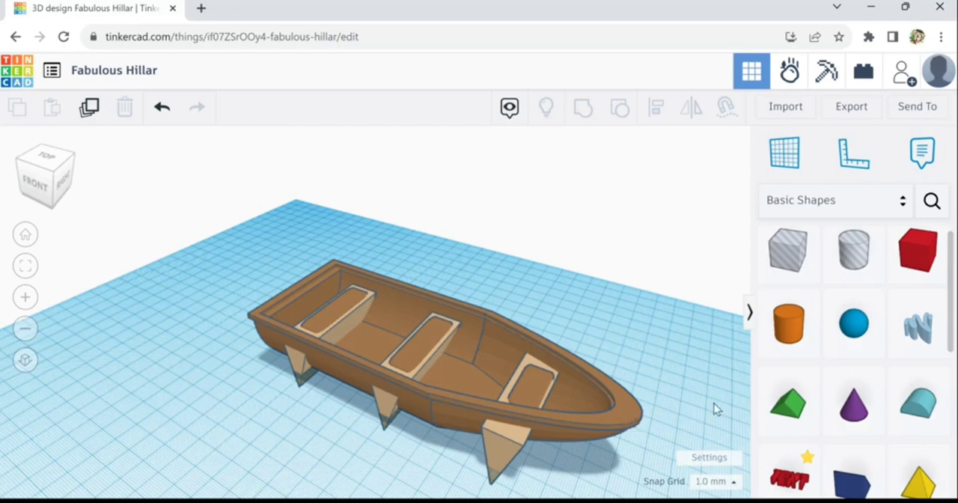
{"action": "scroll", "coordinate": [734, 423], "scroll_direction": "down", "scroll_amount": 1}
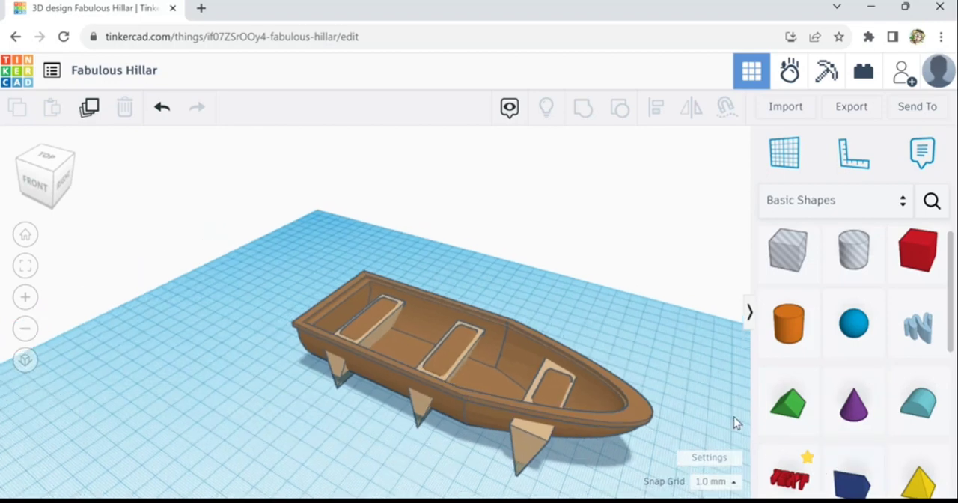
{"action": "middle_click_drag", "start_coordinate": [686, 401], "coordinate": [657, 328]}
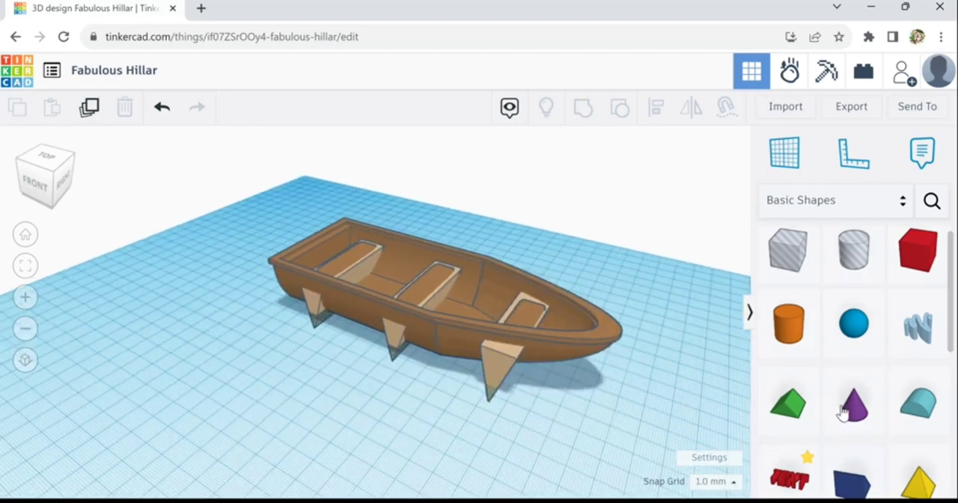
{"action": "scroll", "coordinate": [915, 448], "scroll_direction": "down", "scroll_amount": 3}
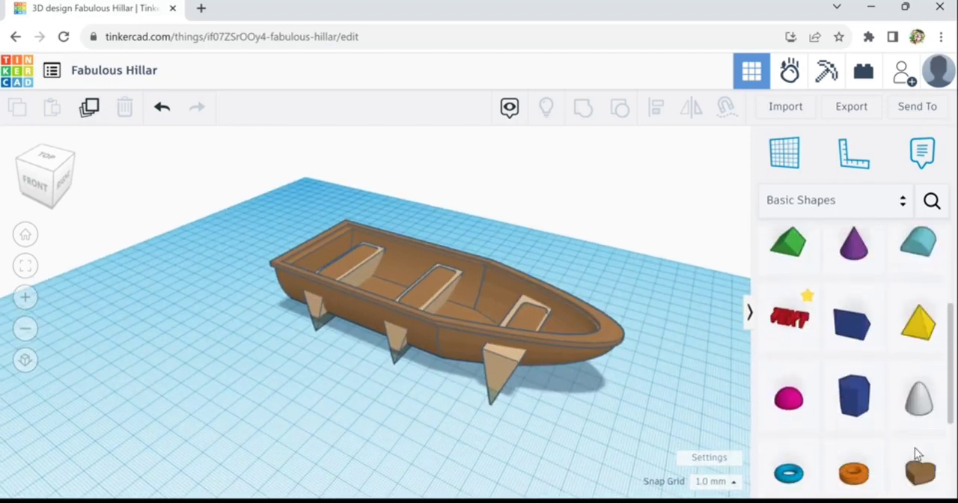
{"action": "left_click_drag", "start_coordinate": [927, 357], "coordinate": [617, 342]}
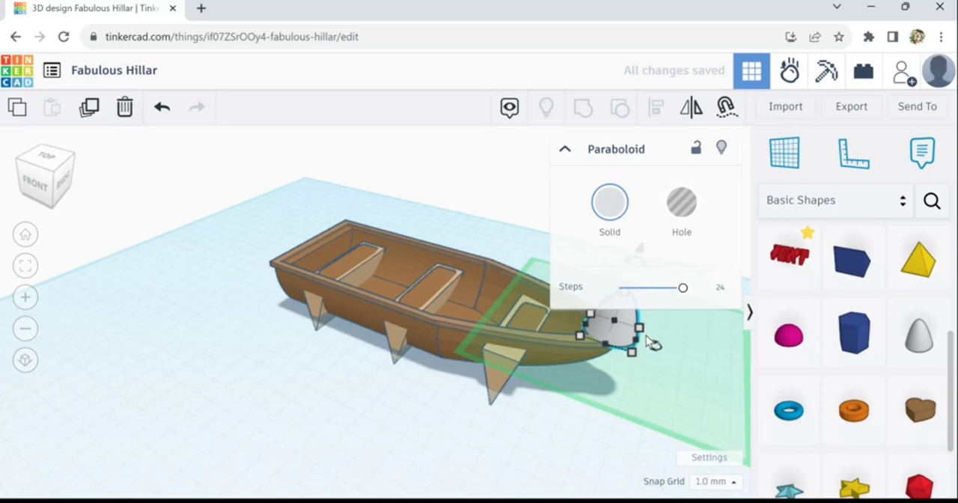
{"action": "left_click_drag", "start_coordinate": [633, 350], "coordinate": [610, 368]}
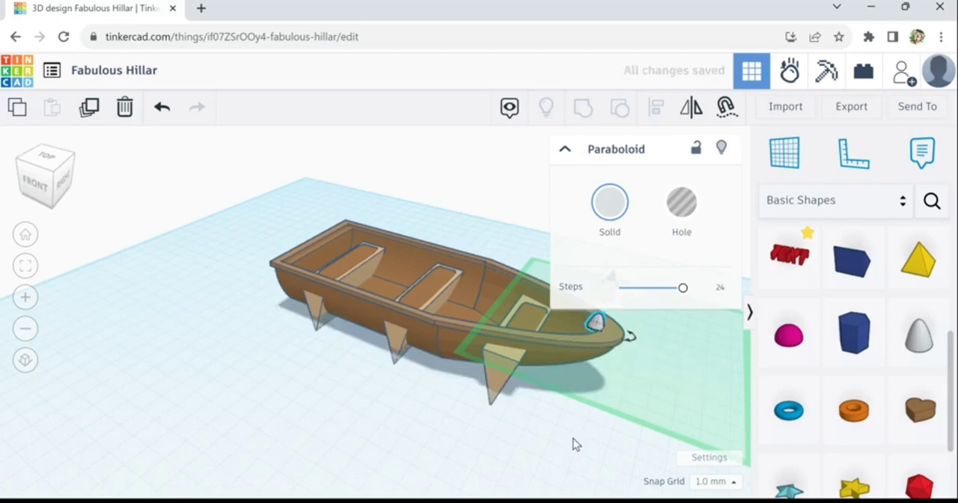
{"action": "left_click", "coordinate": [599, 385]}
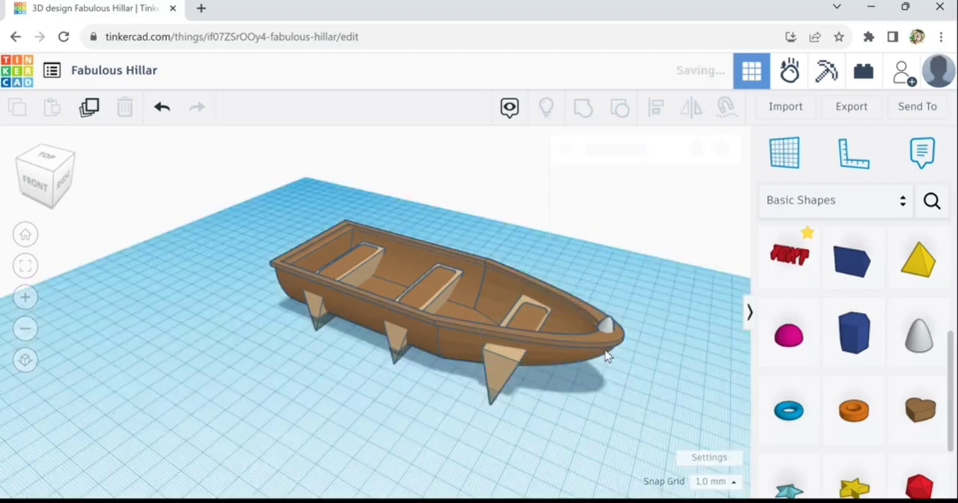
- Scale the bow paraboloid down further to about 4.85 mm across so it fits on the rim
{"action": "right_click_drag", "start_coordinate": [608, 357], "coordinate": [514, 364]}
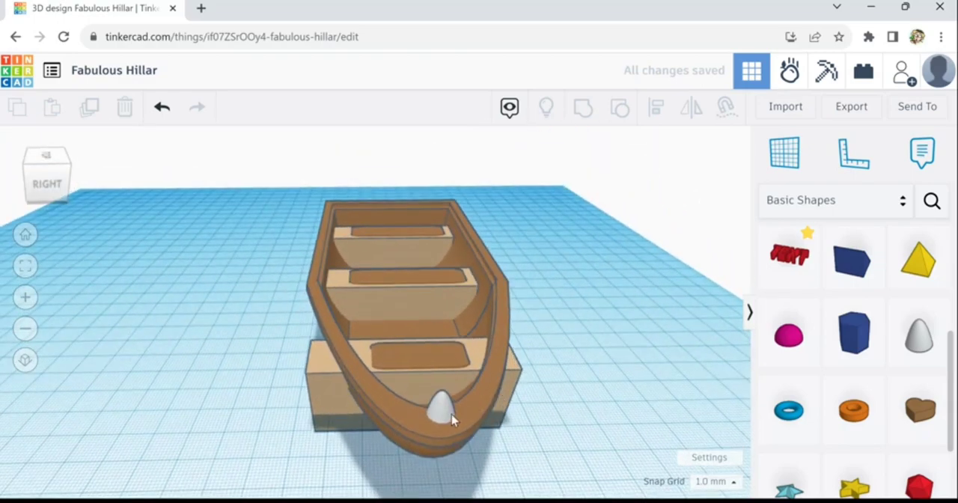
{"action": "left_click", "coordinate": [462, 444]}
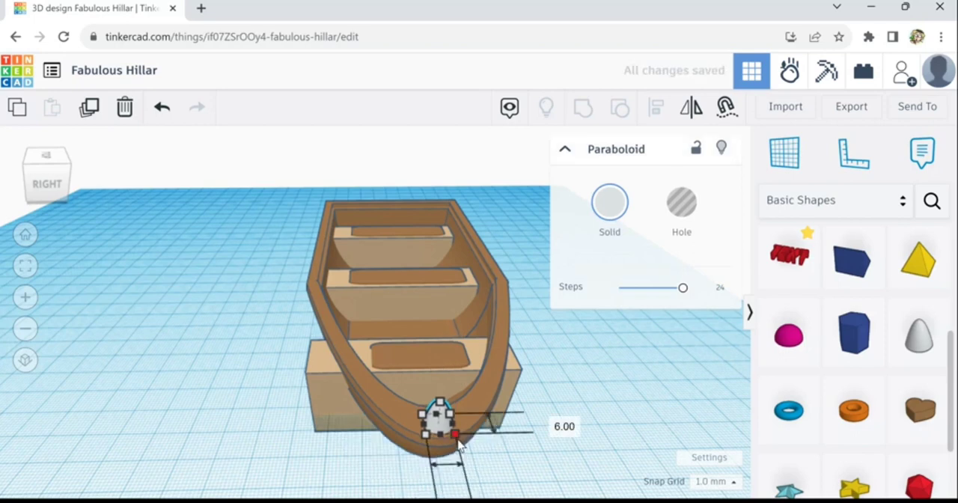
{"action": "left_click_drag", "start_coordinate": [459, 444], "coordinate": [453, 440]}
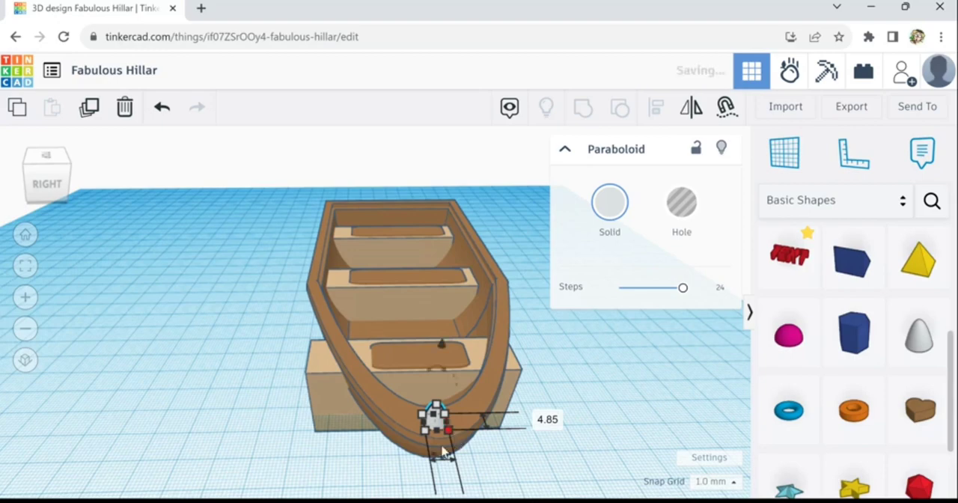
{"action": "left_click", "coordinate": [355, 465]}
{"action": "right_click_drag", "start_coordinate": [356, 465], "coordinate": [616, 394]}
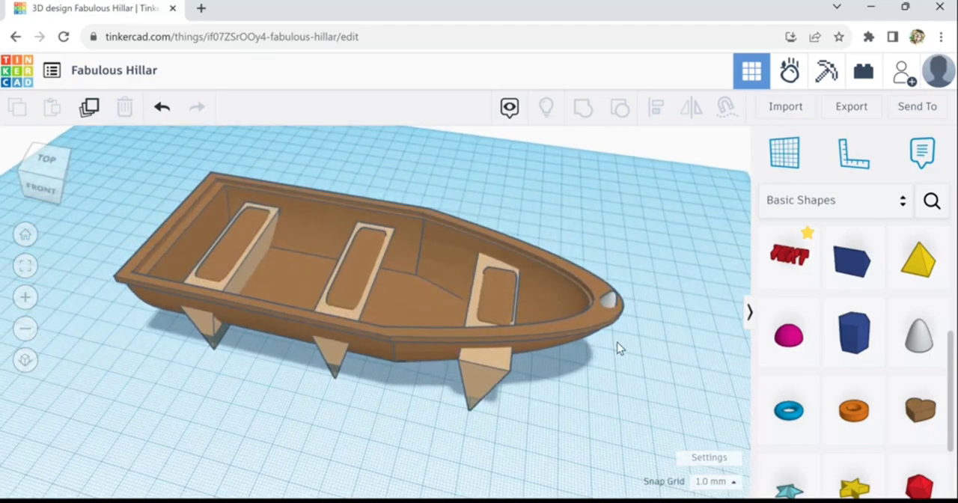
- Lower the bow paraboloid's height to about 3 mm
{"action": "scroll", "coordinate": [629, 330], "scroll_direction": "up", "scroll_amount": 2}
{"action": "scroll", "coordinate": [632, 307], "scroll_direction": "up", "scroll_amount": 2}
{"action": "left_click", "coordinate": [620, 302]}
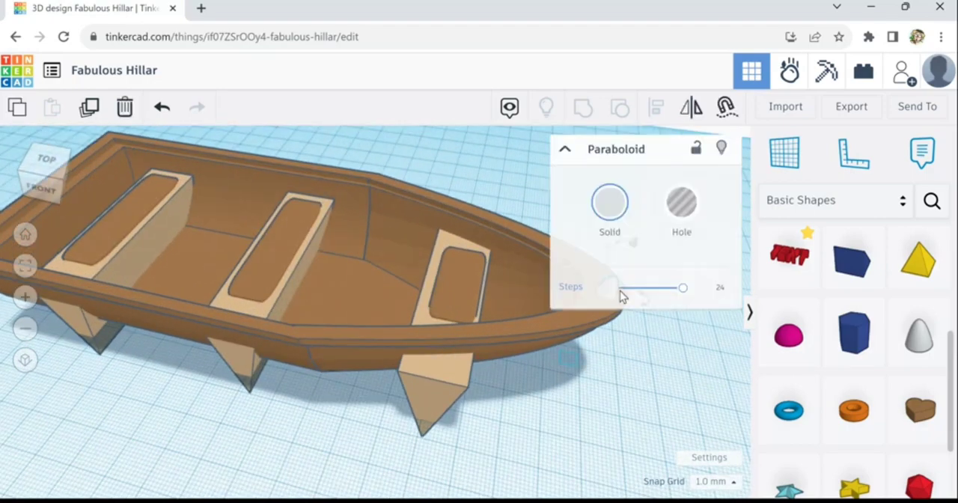
{"action": "middle_click_drag", "start_coordinate": [520, 387], "coordinate": [498, 391]}
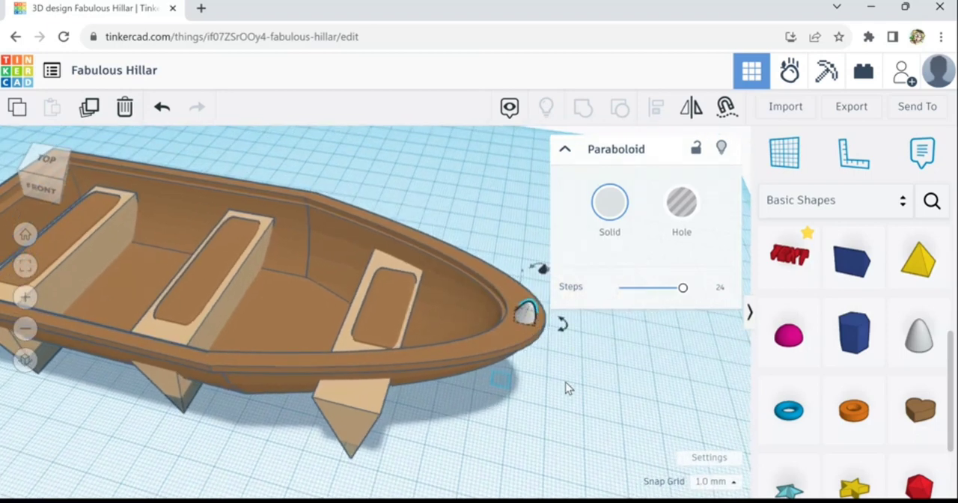
{"action": "middle_click_drag", "start_coordinate": [565, 387], "coordinate": [494, 392]}
{"action": "scroll", "coordinate": [460, 337], "scroll_direction": "up", "scroll_amount": 2}
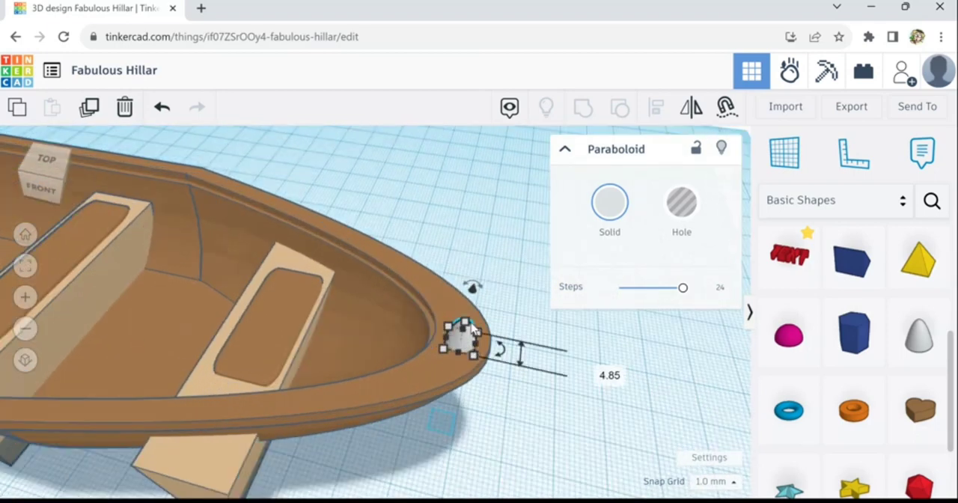
{"action": "left_click_drag", "start_coordinate": [470, 329], "coordinate": [469, 336]}
{"action": "left_click", "coordinate": [492, 413]}
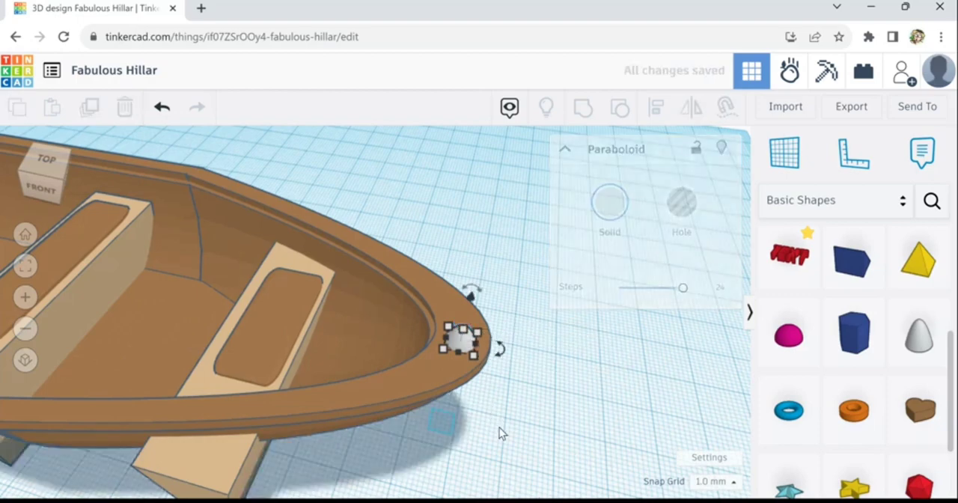
- Align the paraboloid with the rim so it is centred across the boat's width
{"action": "right_click_drag", "start_coordinate": [499, 428], "coordinate": [354, 437]}
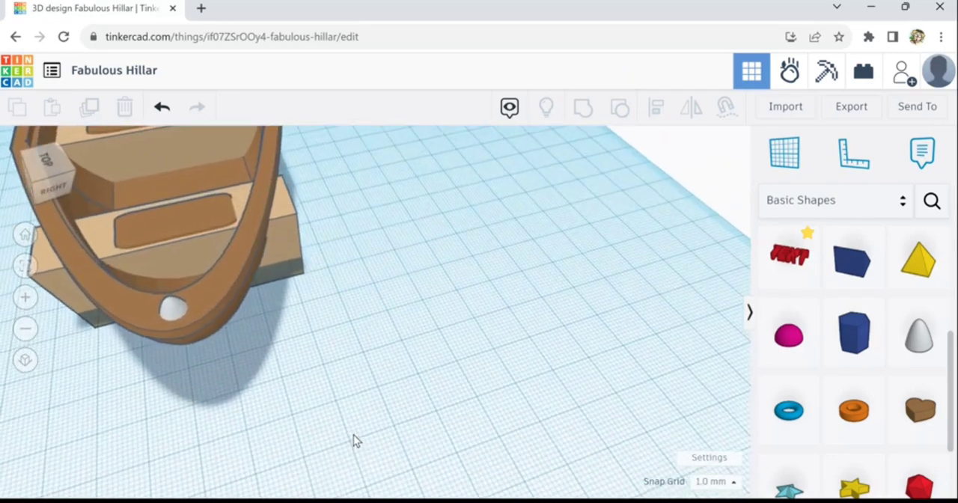
{"action": "left_click", "coordinate": [183, 320]}
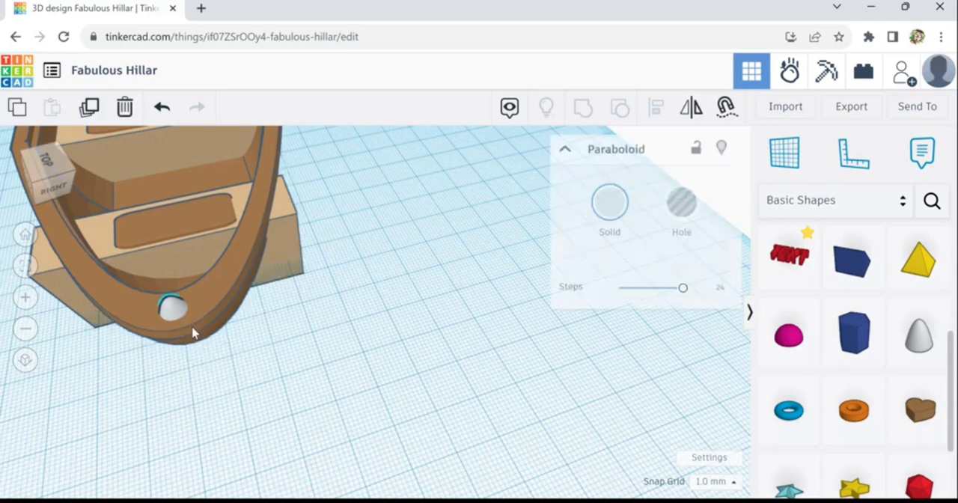
{"action": "left_click", "coordinate": [194, 342], "text": "shift"}
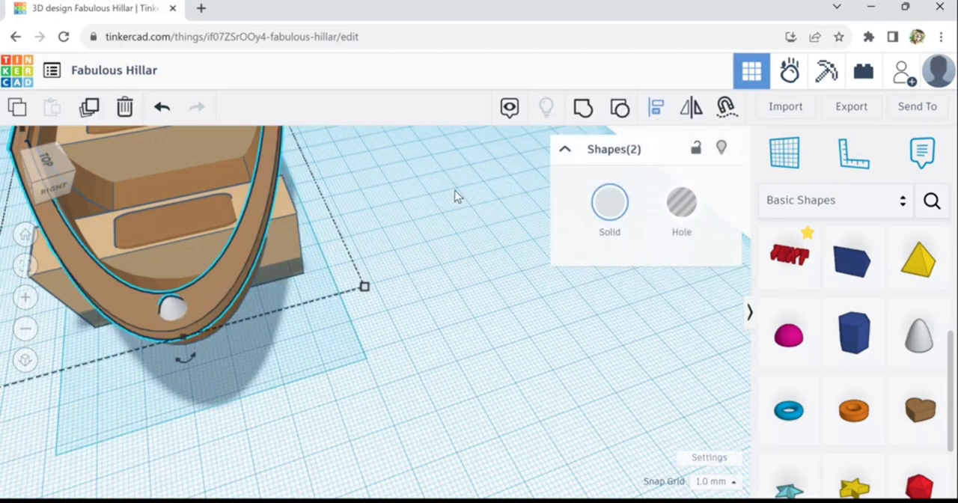
{"action": "key", "text": "l"}
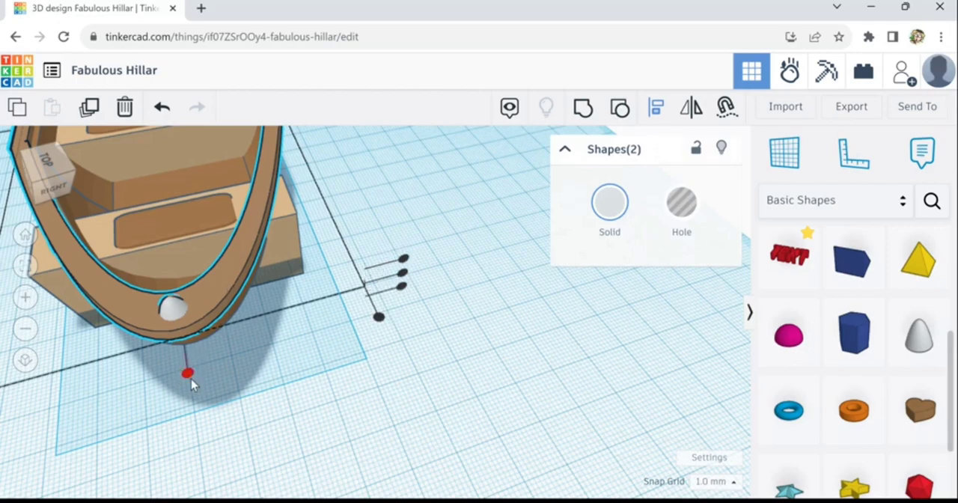
{"action": "left_click", "coordinate": [188, 373]}
{"action": "left_click", "coordinate": [254, 445]}
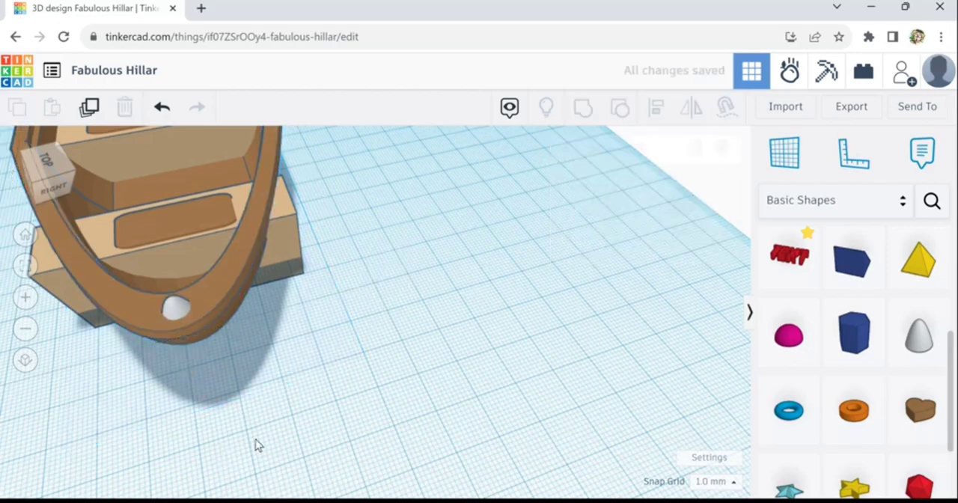
- Set the bow paraboloid's height to 4 mm
{"action": "right_click_drag", "start_coordinate": [255, 441], "coordinate": [448, 448]}
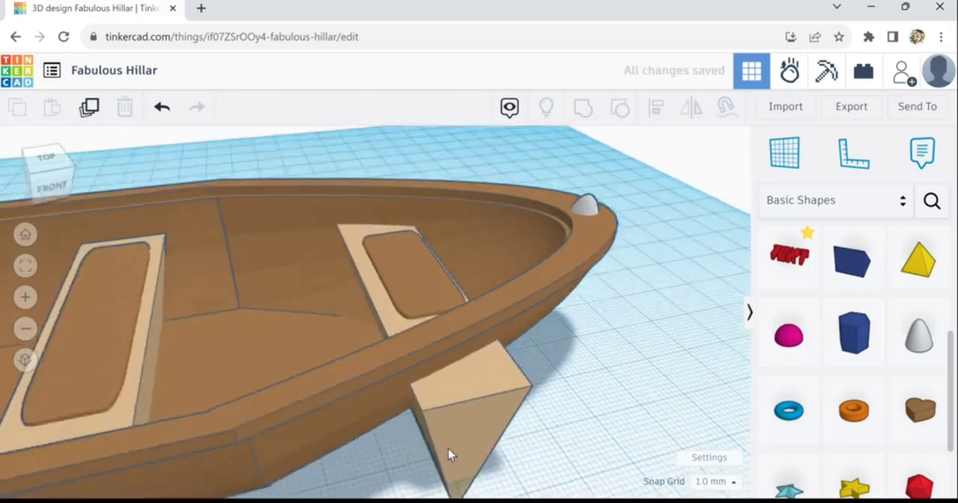
{"action": "scroll", "coordinate": [448, 449], "scroll_direction": "down", "scroll_amount": 10}
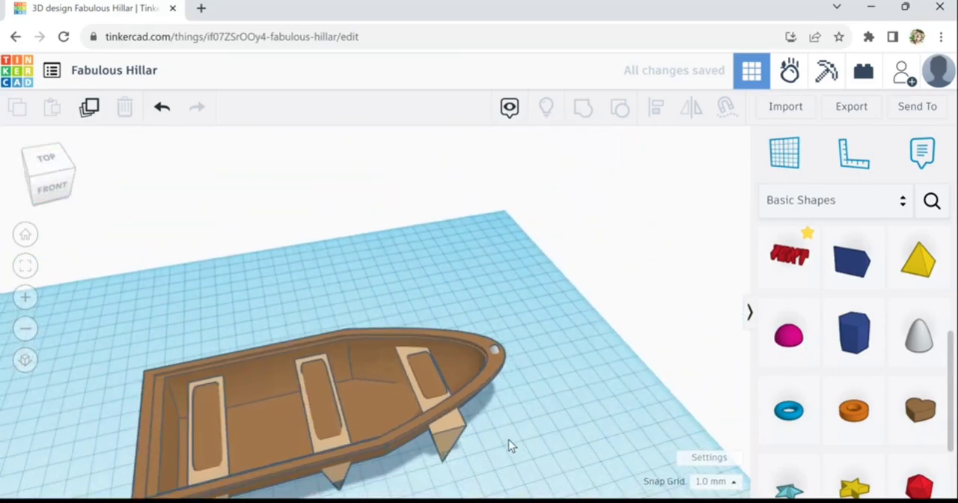
{"action": "right_click_drag", "start_coordinate": [508, 445], "coordinate": [495, 428]}
{"action": "right_click_drag", "start_coordinate": [512, 469], "coordinate": [532, 417]}
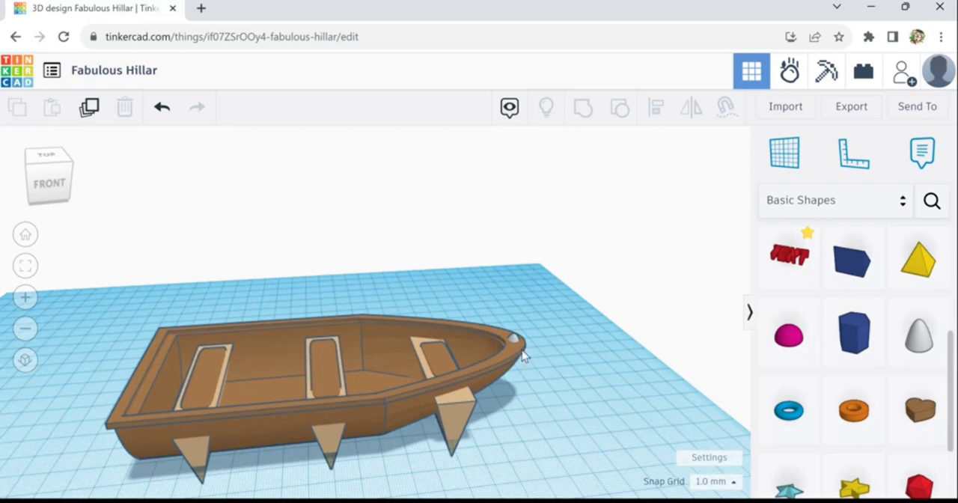
{"action": "scroll", "coordinate": [519, 348], "scroll_direction": "up", "scroll_amount": 5}
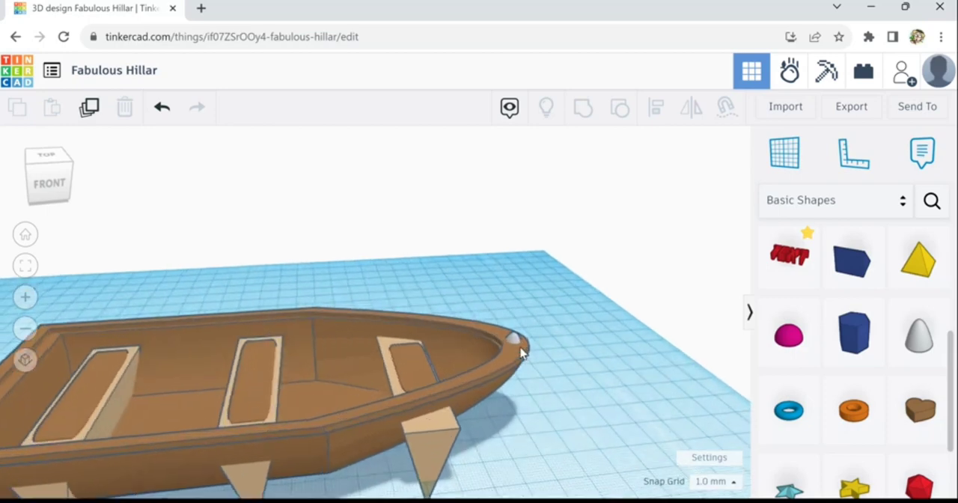
{"action": "left_click", "coordinate": [520, 348]}
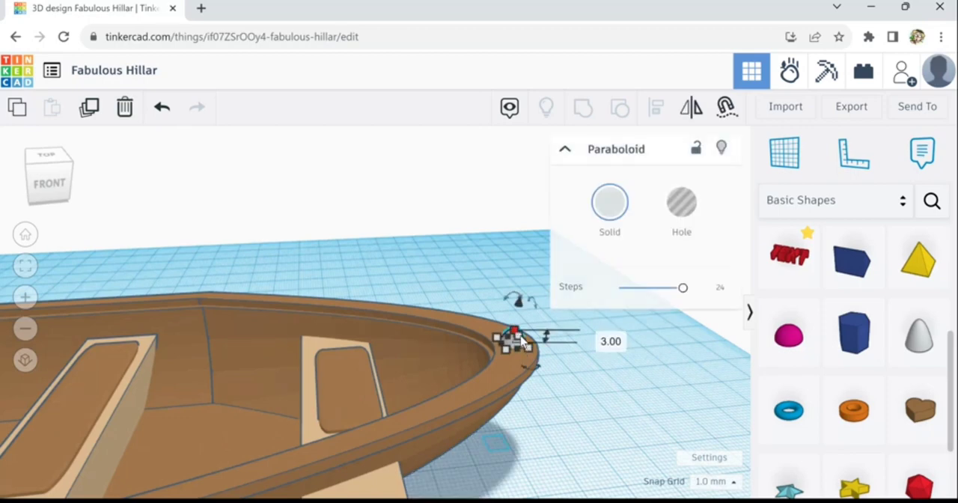
{"action": "left_click_drag", "start_coordinate": [519, 331], "coordinate": [519, 326]}
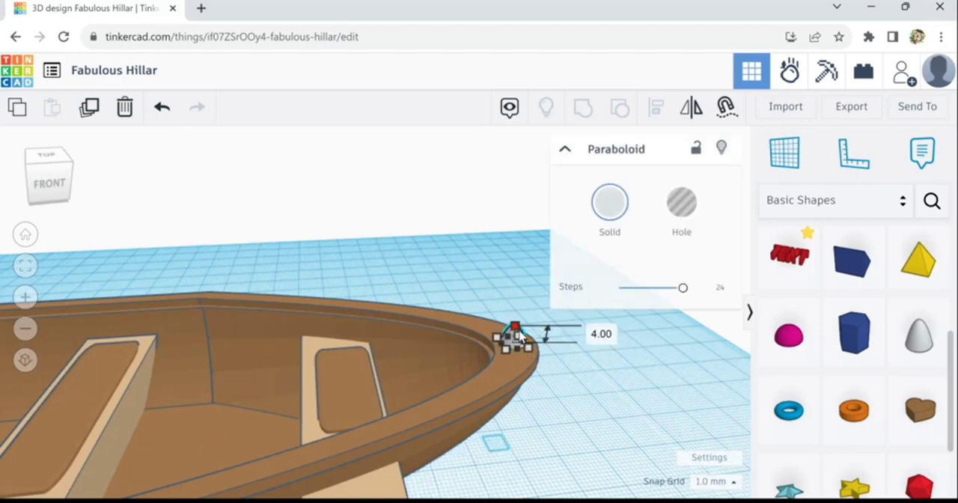
{"action": "left_click", "coordinate": [552, 418]}
{"action": "scroll", "coordinate": [553, 418], "scroll_direction": "down", "scroll_amount": 3}
{"action": "scroll", "coordinate": [553, 418], "scroll_direction": "down", "scroll_amount": 5}
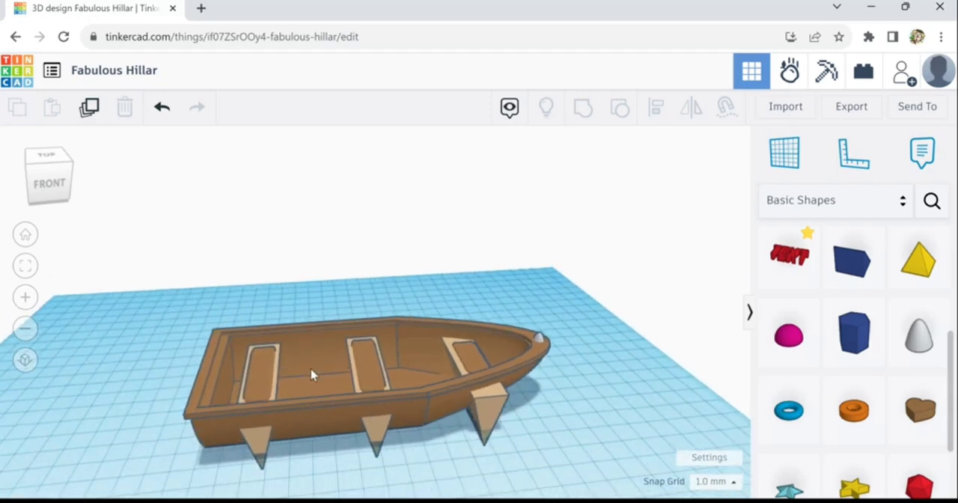
{"action": "scroll", "coordinate": [314, 362], "scroll_direction": "up", "scroll_amount": 4}
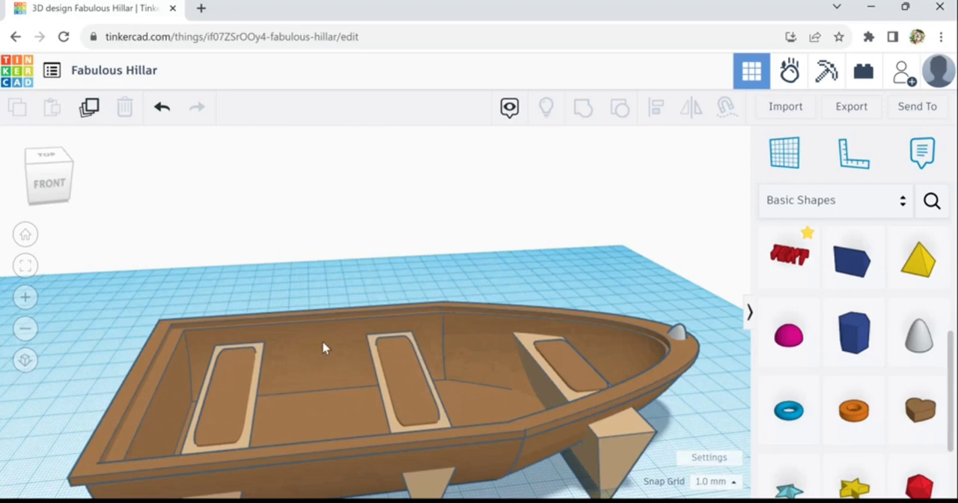
- Place a box hole beside the hull and stretch it along the protruding ends of the stern and middle seats
{"action": "scroll", "coordinate": [334, 346], "scroll_direction": "down", "scroll_amount": 3}
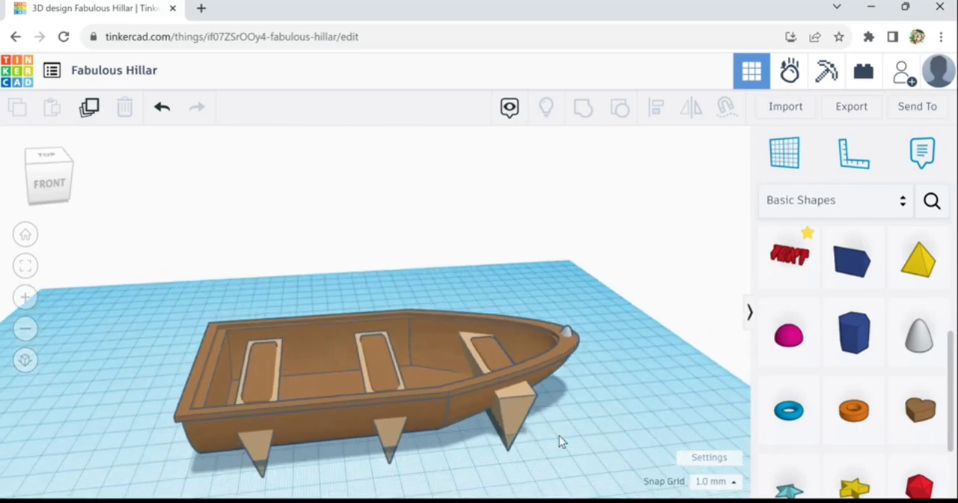
{"action": "left_click_drag", "start_coordinate": [952, 359], "coordinate": [952, 353]}
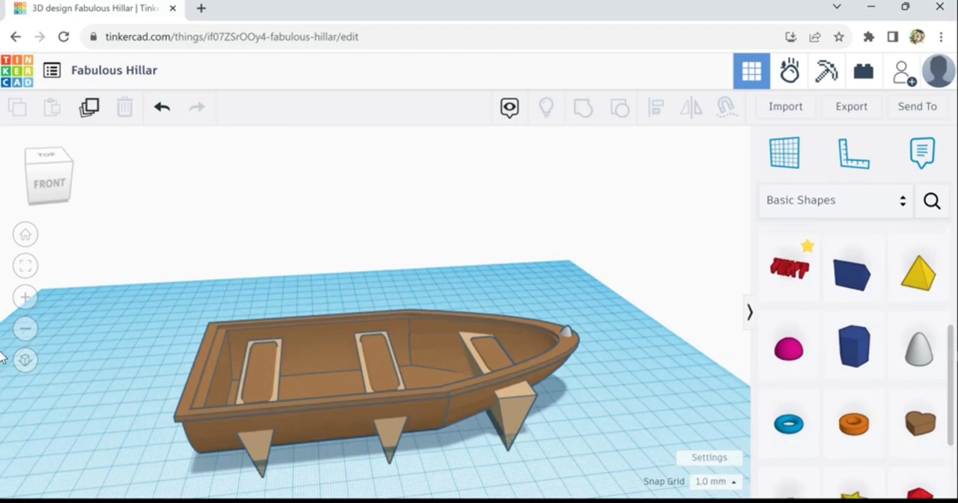
{"action": "scroll", "coordinate": [926, 271], "scroll_direction": "up", "scroll_amount": 5}
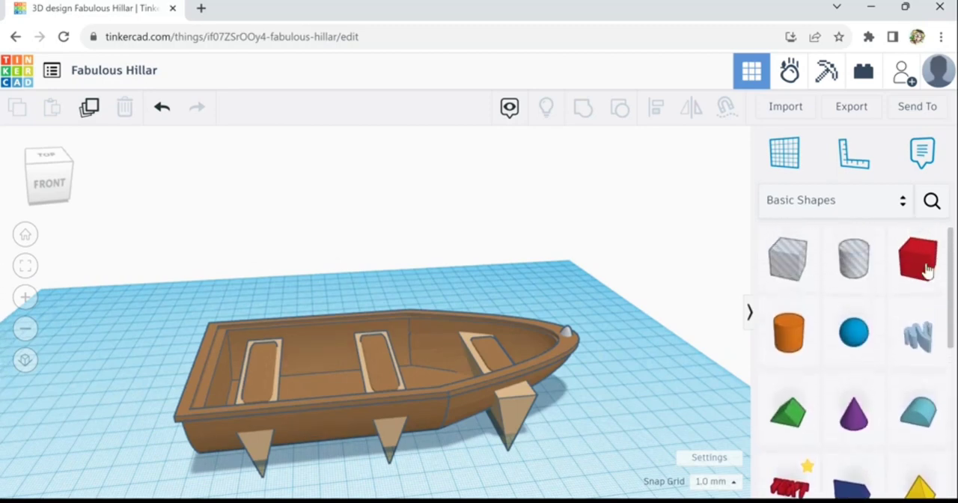
{"action": "left_click_drag", "start_coordinate": [782, 283], "coordinate": [408, 496]}
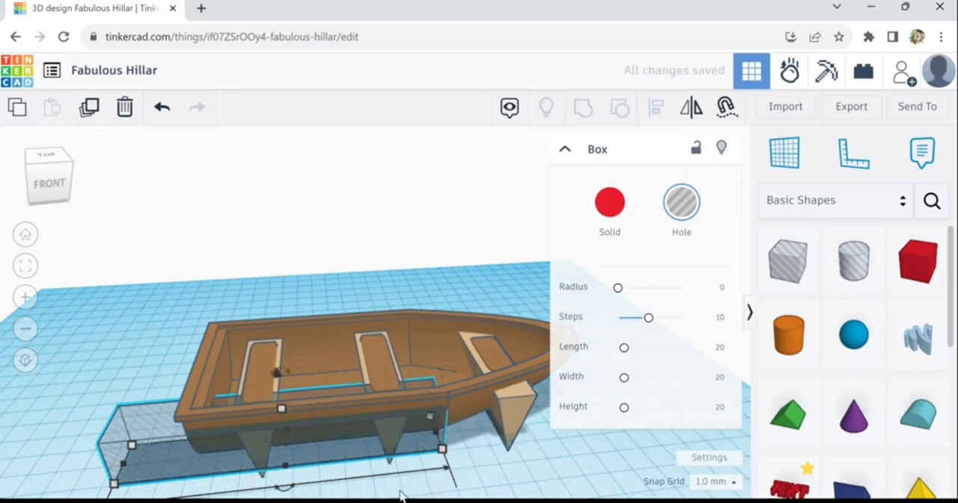
{"action": "right_click_drag", "start_coordinate": [408, 496], "coordinate": [486, 444]}
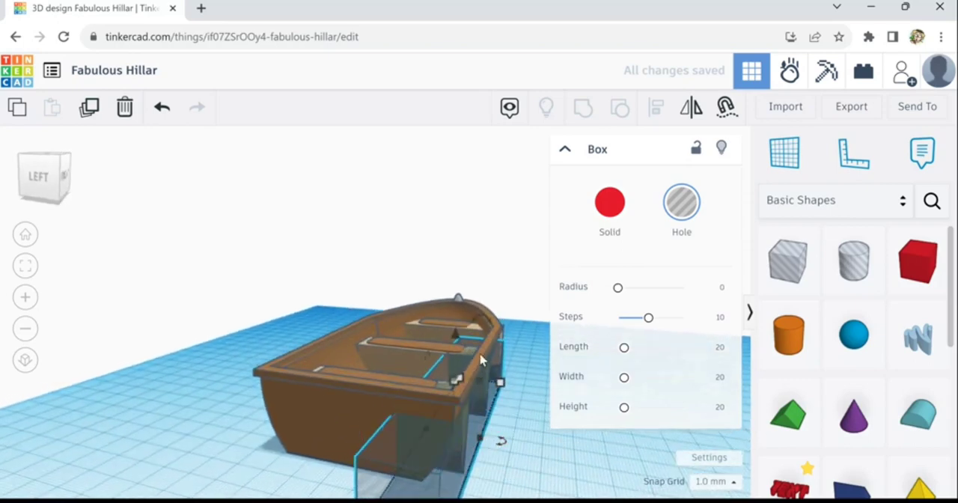
- Tilt the hole box to follow the hull's sloping side and move it outward along that side
{"action": "left_click_drag", "start_coordinate": [496, 335], "coordinate": [537, 247]}
{"action": "key", "text": "Right"}
{"action": "key", "text": "Right"}
{"action": "key", "text": "Right"}
{"action": "key", "text": "Right"}
{"action": "key", "text": "Right"}
{"action": "key", "text": "Right"}
{"action": "key", "text": "Right"}
{"action": "key", "text": "Right"}
{"action": "key", "text": "Right"}
{"action": "key", "text": "Right"}
{"action": "key", "text": "Right"}
{"action": "key", "text": "Right"}
{"action": "key", "text": "Right"}
{"action": "key", "text": "Right"}
{"action": "key", "text": "Right"}
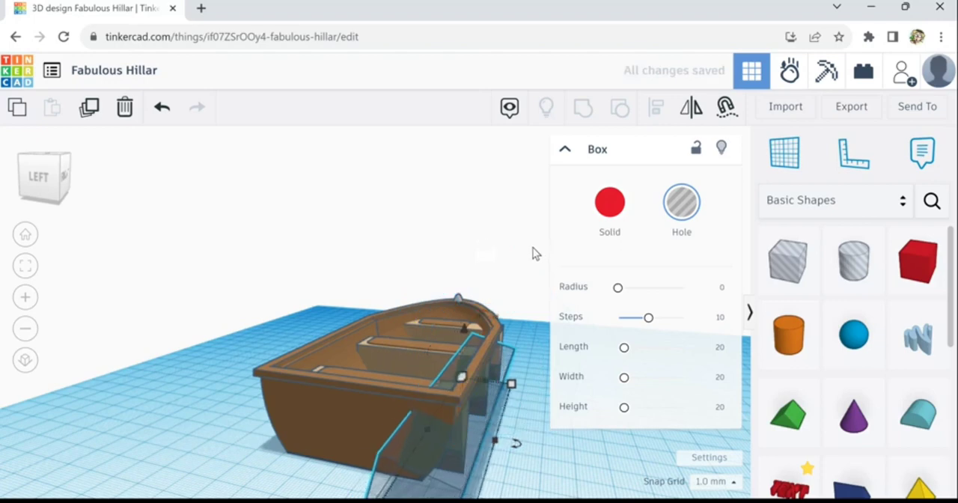
{"action": "key", "text": "Left"}
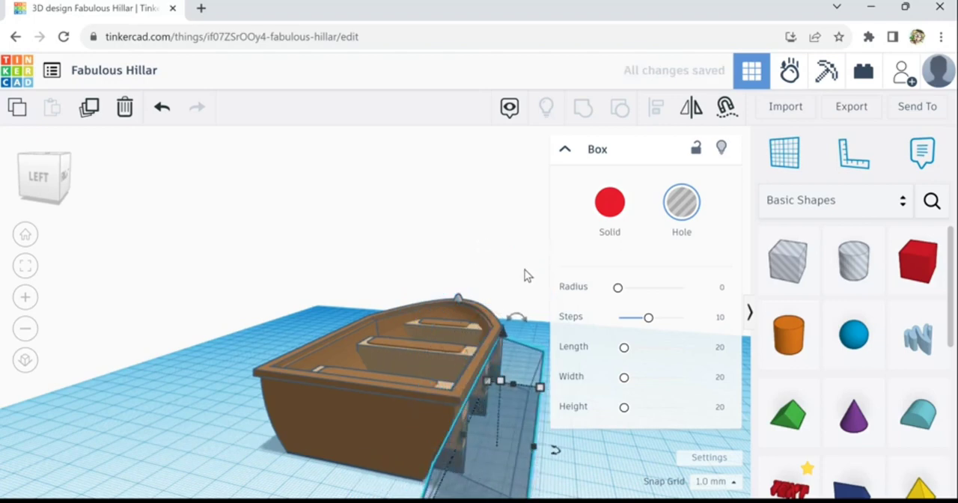
{"action": "right_click_drag", "start_coordinate": [549, 447], "coordinate": [582, 460]}
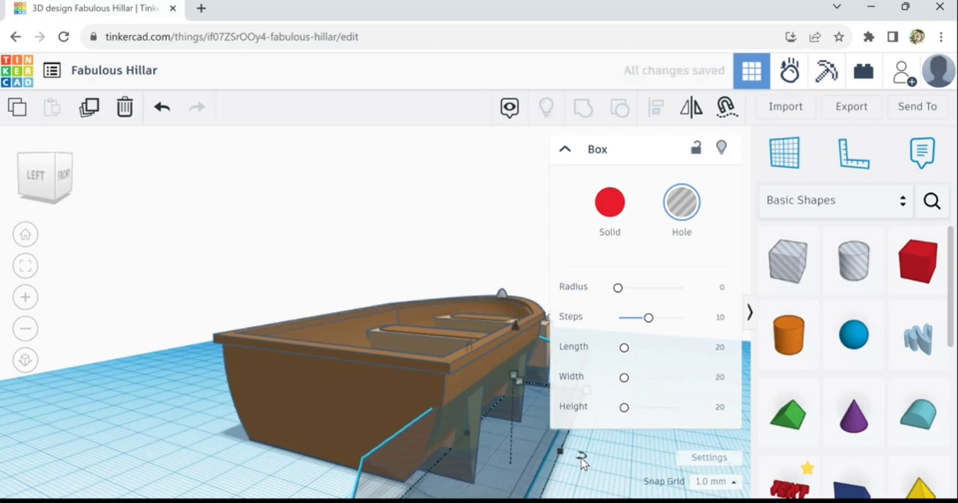
- Nudge the hole box into position against the hull and tilt it a further 6°
{"action": "key", "text": "Left"}
{"action": "key", "text": "Left"}
{"action": "key", "text": "Left"}
{"action": "right_click_drag", "start_coordinate": [588, 497], "coordinate": [558, 438]}
{"action": "left_click_drag", "start_coordinate": [449, 250], "coordinate": [474, 214]}
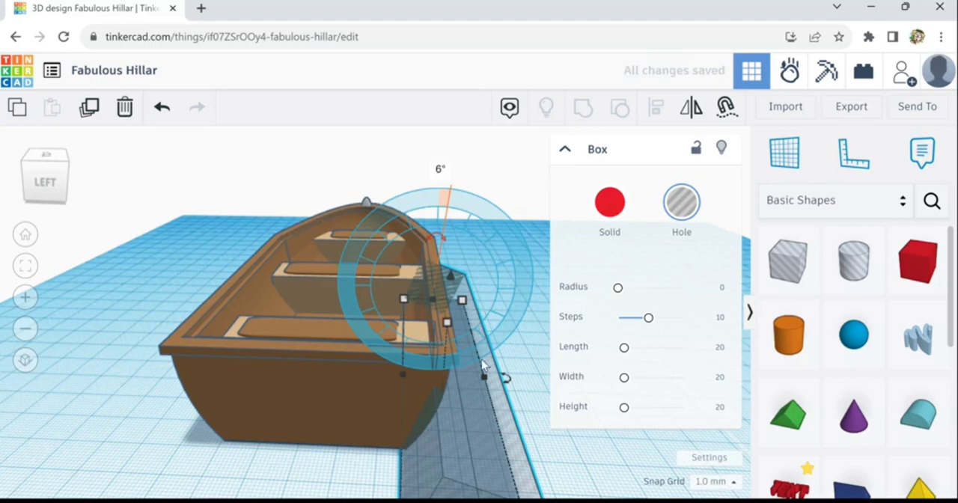
- Check the hole box against the hull from the stern and above, and shift it outward so it clears the hull's interior
{"action": "left_click", "coordinate": [354, 466]}
{"action": "right_click_drag", "start_coordinate": [354, 476], "coordinate": [384, 476]}
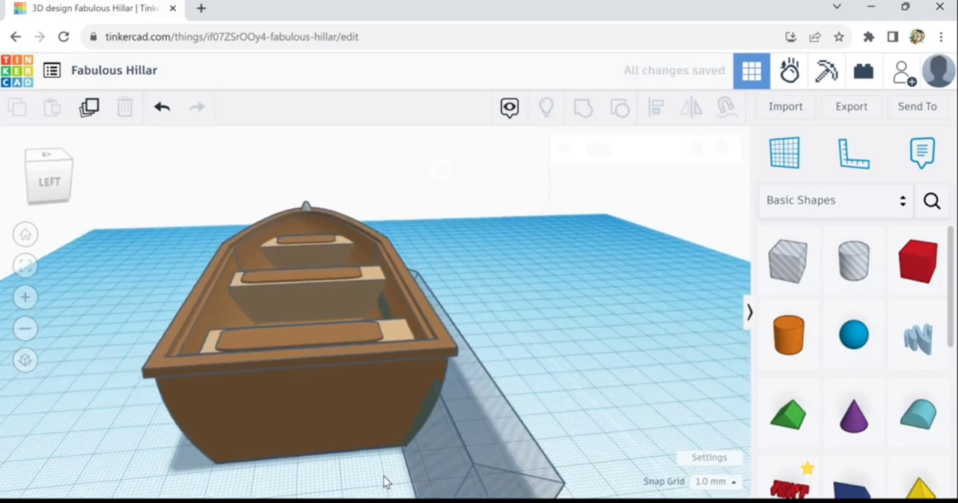
{"action": "right_click_drag", "start_coordinate": [451, 392], "coordinate": [466, 370]}
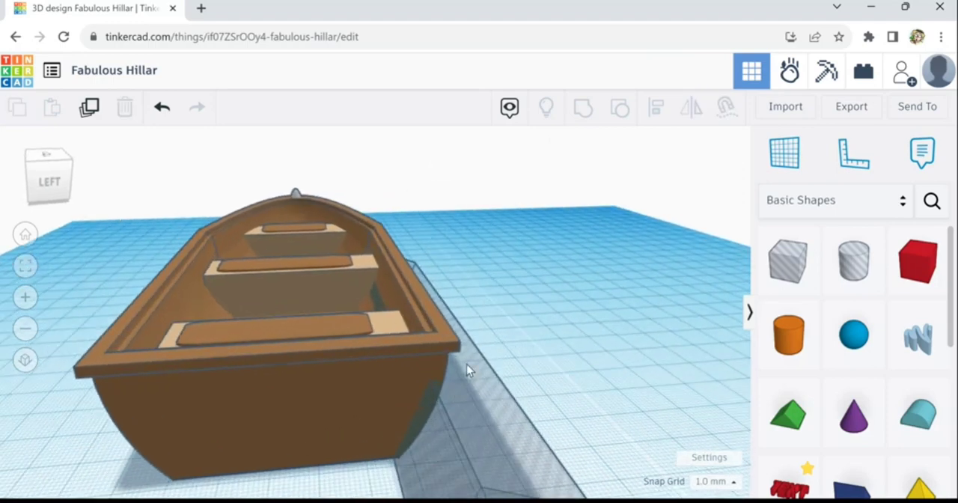
{"action": "right_click_drag", "start_coordinate": [549, 354], "coordinate": [511, 412]}
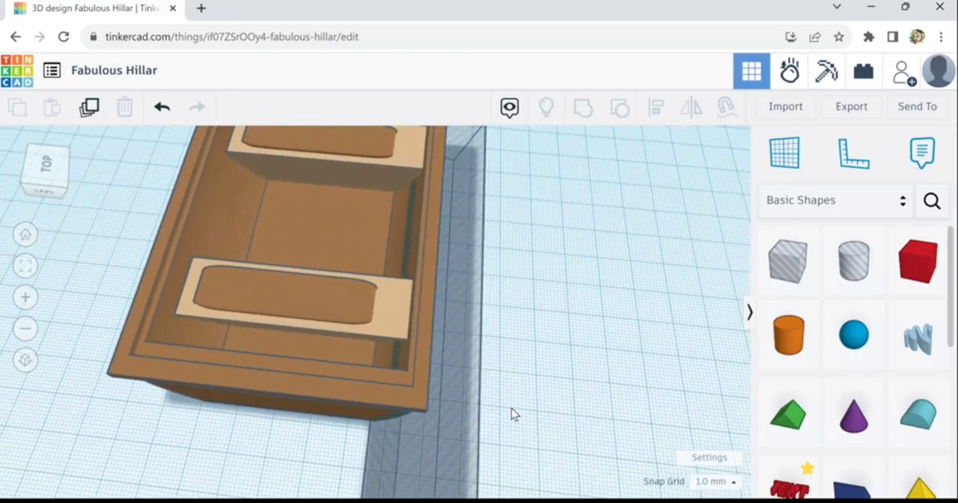
{"action": "left_click", "coordinate": [471, 362]}
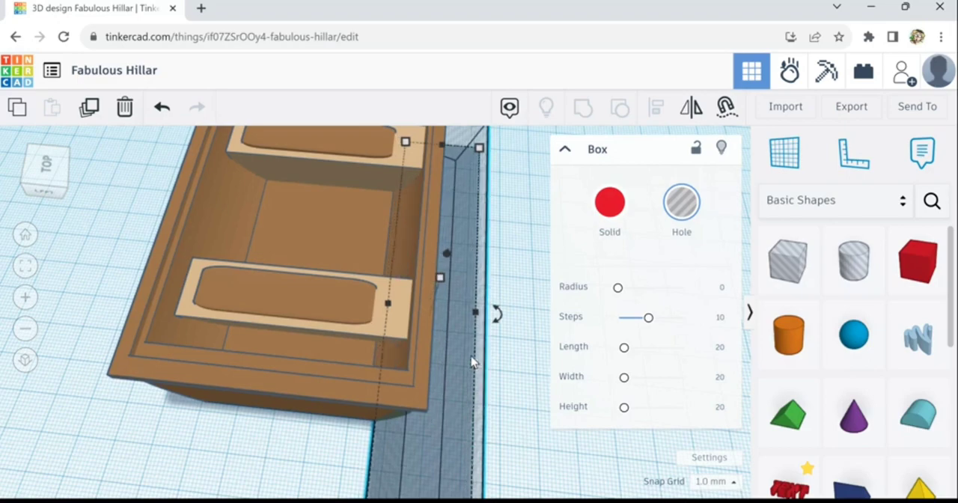
{"action": "right_click_drag", "start_coordinate": [527, 390], "coordinate": [517, 332]}
{"action": "scroll", "coordinate": [516, 332], "scroll_direction": "down", "scroll_amount": 5}
{"action": "left_click", "coordinate": [518, 331]}
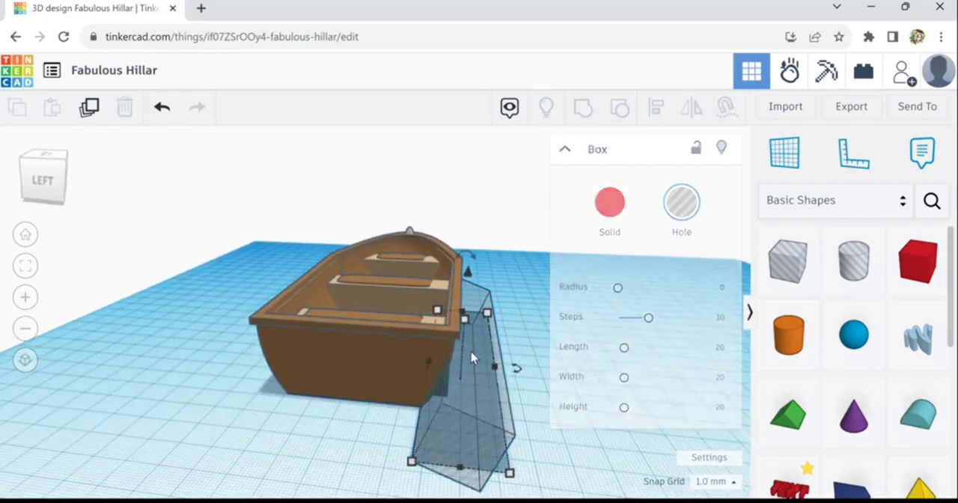
- Duplicate the hole box and move the copy across to the opposite side of the hull
{"action": "left_click", "coordinate": [471, 353]}
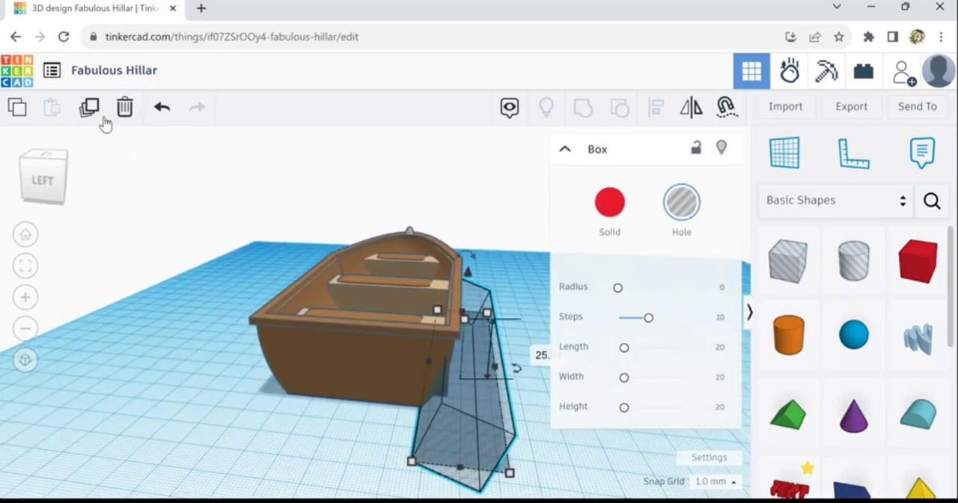
{"action": "key", "text": "Left"}
{"action": "key", "text": "Left"}
{"action": "key", "text": "Left"}
{"action": "key", "text": "Left"}
{"action": "key", "text": "Left"}
{"action": "key", "text": "Left"}
{"action": "key", "text": "Left"}
{"action": "key", "text": "Left"}
{"action": "key", "text": "Left"}
{"action": "key", "text": "Left"}
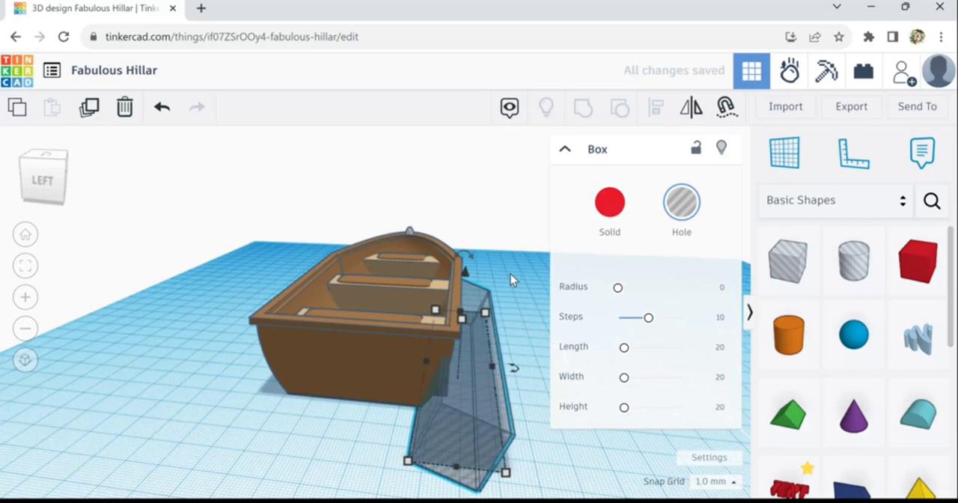
{"action": "key", "text": "Left"}
{"action": "key", "text": "Left"}
{"action": "key", "text": "Left"}
{"action": "key", "text": "Left"}
{"action": "key", "text": "Left"}
{"action": "key", "text": "Left"}
{"action": "key", "text": "Left"}
{"action": "key", "text": "Left"}
{"action": "key", "text": "Left"}
{"action": "key", "text": "Left"}
{"action": "key", "text": "Left"}
{"action": "key", "text": "Left"}
{"action": "key", "text": "Left"}
{"action": "key", "text": "Left"}
{"action": "key", "text": "Left"}
{"action": "key", "text": "Left"}
{"action": "key", "text": "Left"}
{"action": "key", "text": "Left"}
{"action": "key", "text": "Left"}
{"action": "key", "text": "Left"}
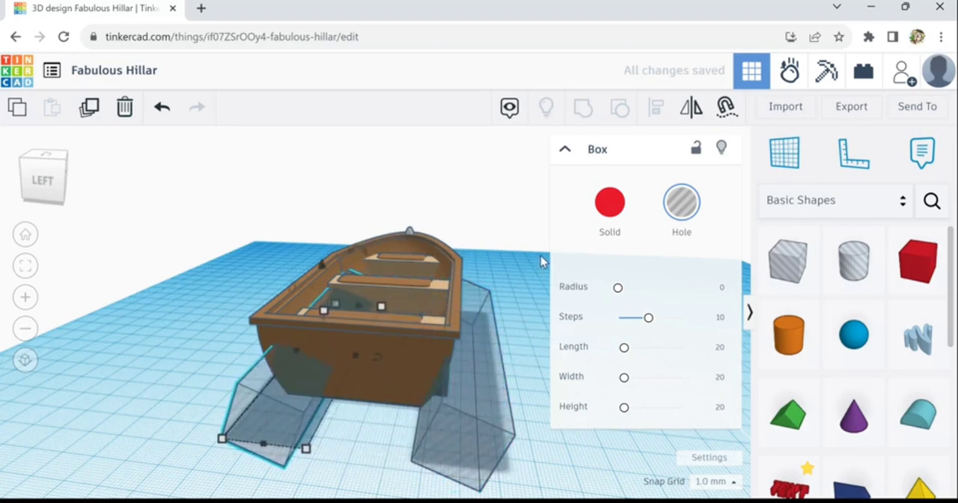
{"action": "key", "text": "Left"}
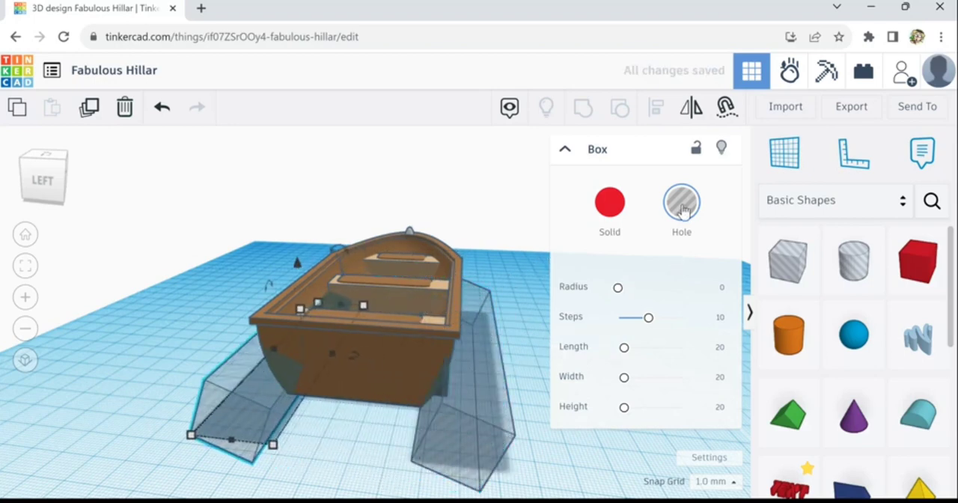
- Mirror the copied hole box across the boat's width and nudge it outward to match the hull's slope
{"action": "left_click", "coordinate": [692, 109]}
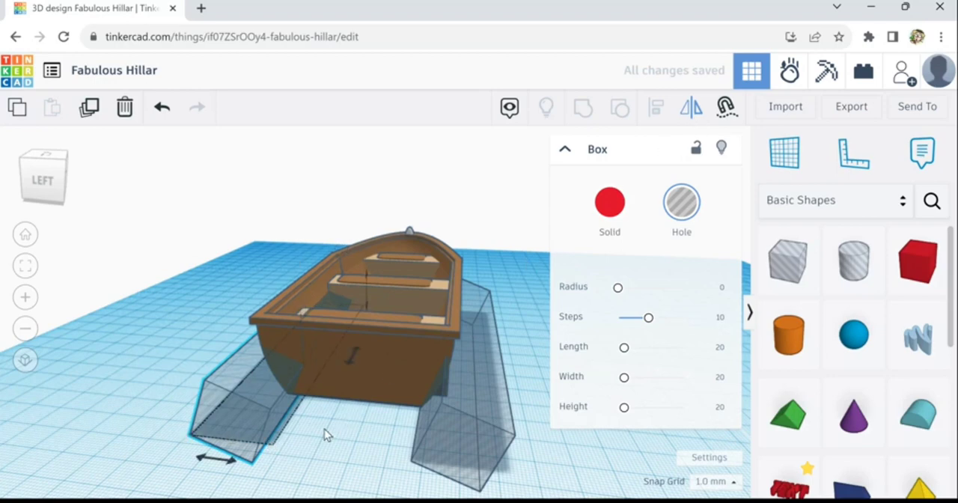
{"action": "left_click", "coordinate": [236, 469]}
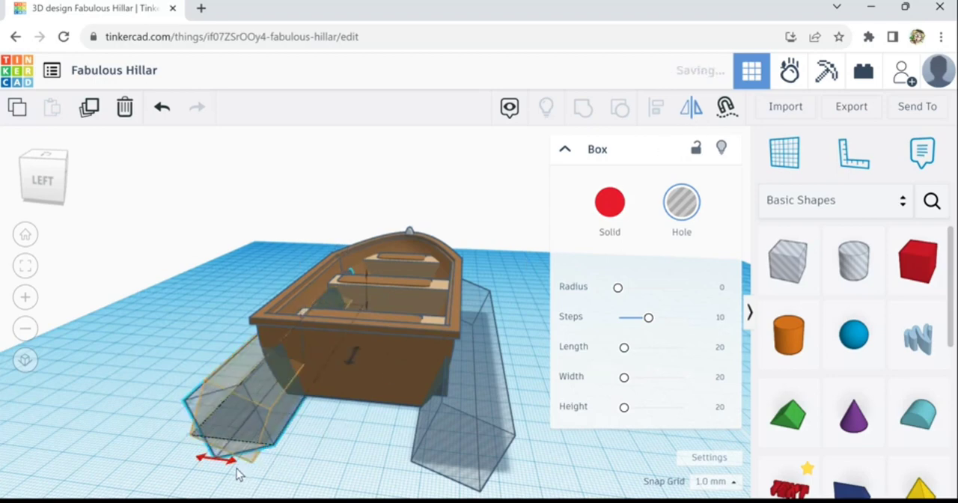
{"action": "key", "text": "Left"}
{"action": "key", "text": "Left"}
{"action": "key", "text": "Left"}
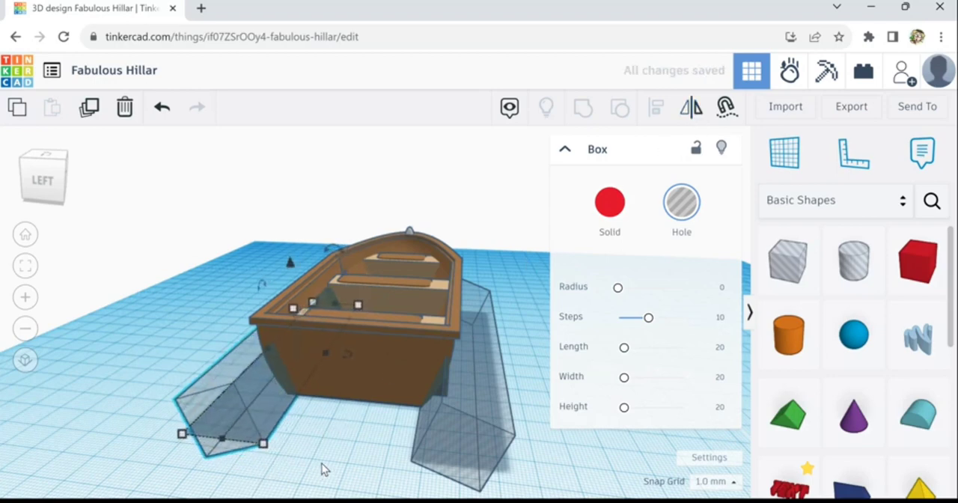
- Examine how the mirrored hole box meets the hull's side and covers the protruding seat ends
{"action": "right_click_drag", "start_coordinate": [322, 464], "coordinate": [330, 485]}
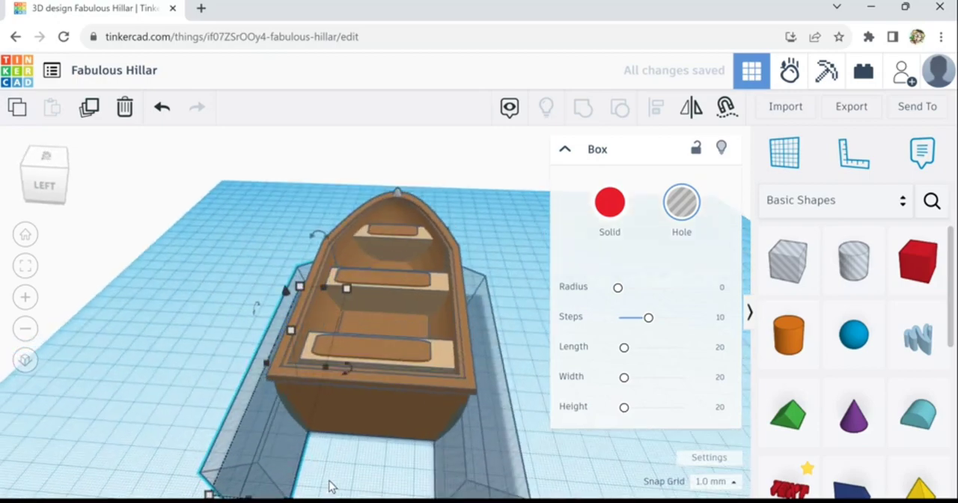
{"action": "right_click_drag", "start_coordinate": [367, 432], "coordinate": [428, 472]}
{"action": "scroll", "coordinate": [404, 404], "scroll_direction": "up", "scroll_amount": 3}
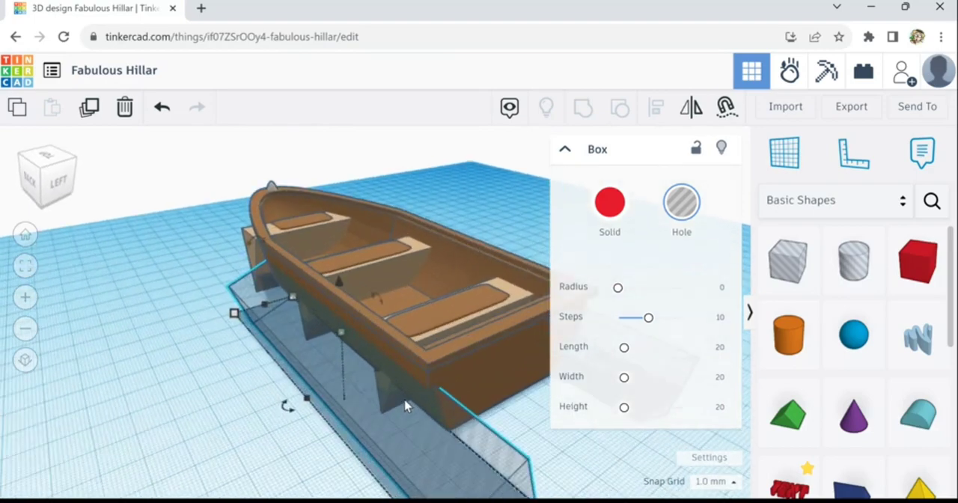
{"action": "scroll", "coordinate": [405, 404], "scroll_direction": "up", "scroll_amount": 1}
{"action": "scroll", "coordinate": [404, 405], "scroll_direction": "down", "scroll_amount": 3}
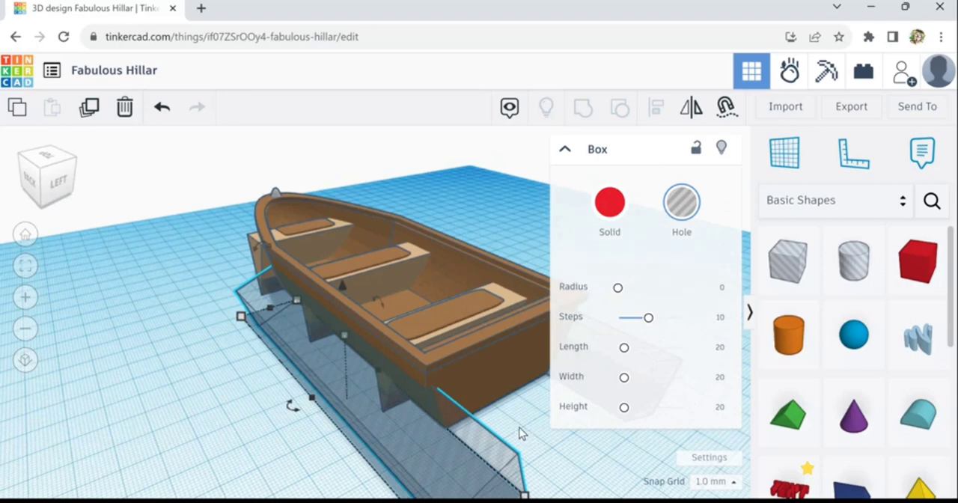
{"action": "scroll", "coordinate": [522, 434], "scroll_direction": "down", "scroll_amount": 2}
{"action": "right_click_drag", "start_coordinate": [502, 424], "coordinate": [512, 422]}
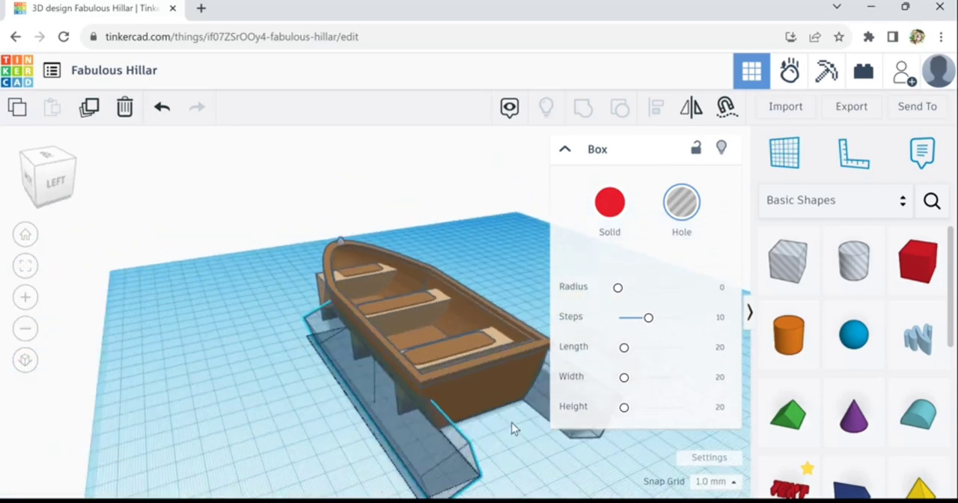
{"action": "scroll", "coordinate": [511, 422], "scroll_direction": "up", "scroll_amount": 1}
- Group both hole boxes with the stern and middle seats to cut away the seat ends protruding through the hull
{"action": "left_click", "coordinate": [545, 407], "text": "shift"}
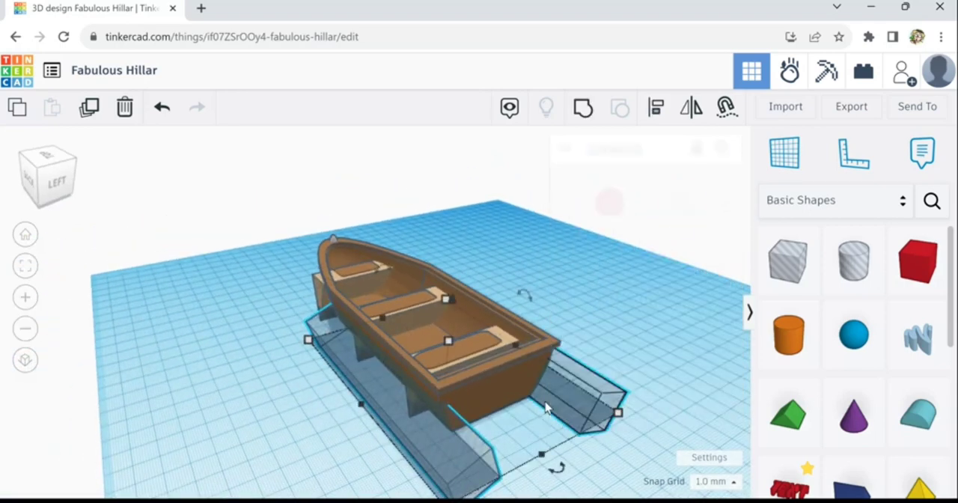
{"action": "left_click", "coordinate": [432, 326], "text": "shift"}
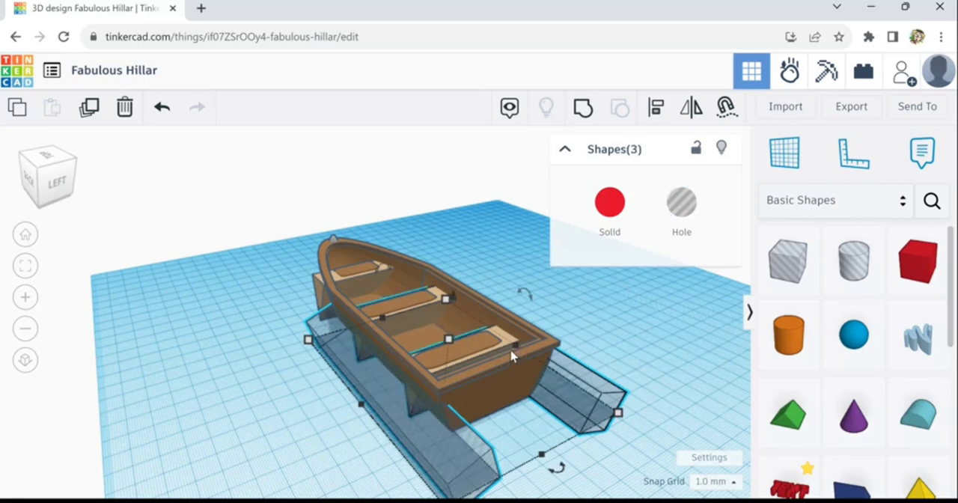
{"action": "left_click", "coordinate": [588, 120]}
{"action": "right_click_drag", "start_coordinate": [623, 365], "coordinate": [270, 394]}
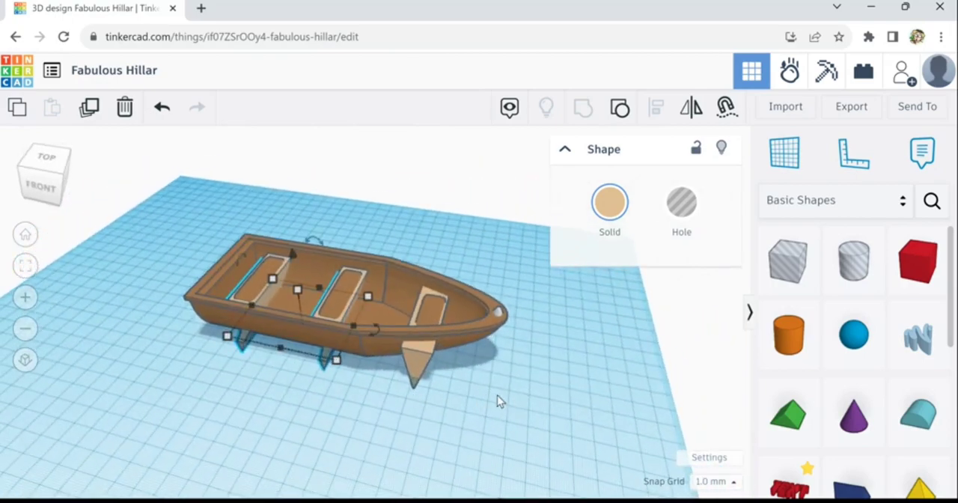
{"action": "right_click_drag", "start_coordinate": [497, 398], "coordinate": [413, 367]}
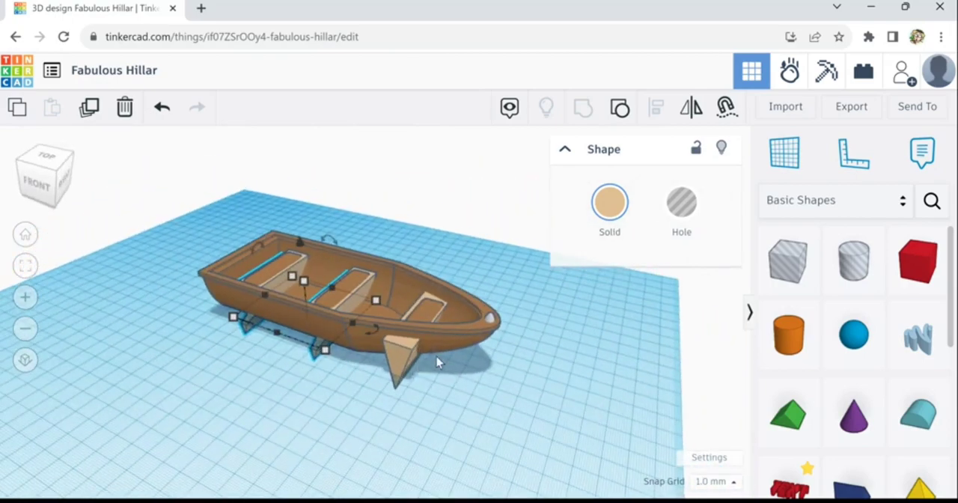
{"action": "left_click", "coordinate": [509, 282]}
{"action": "scroll", "coordinate": [509, 280], "scroll_direction": "up", "scroll_amount": 1}
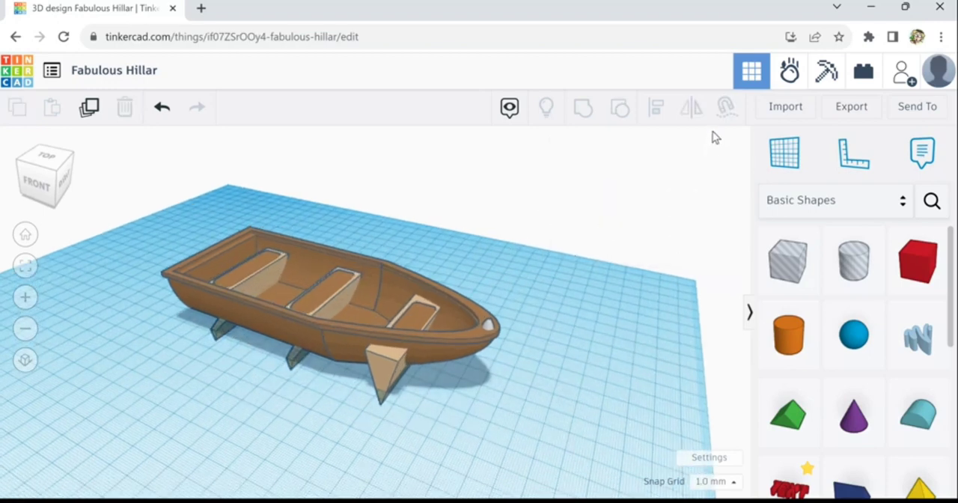
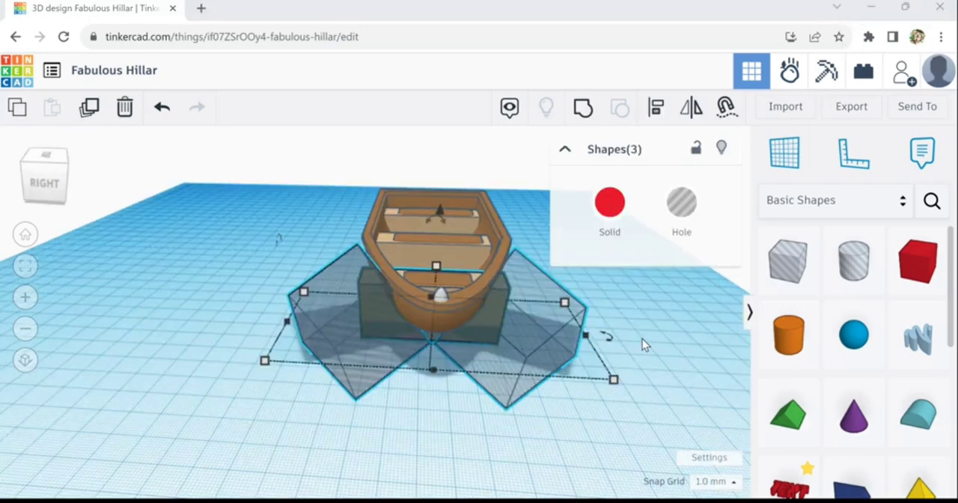
- Group the two selected hole boxes with the bow seat to trim its protruding ends, and delete the leftover hole box
{"action": "right_click_drag", "start_coordinate": [660, 359], "coordinate": [657, 385]}
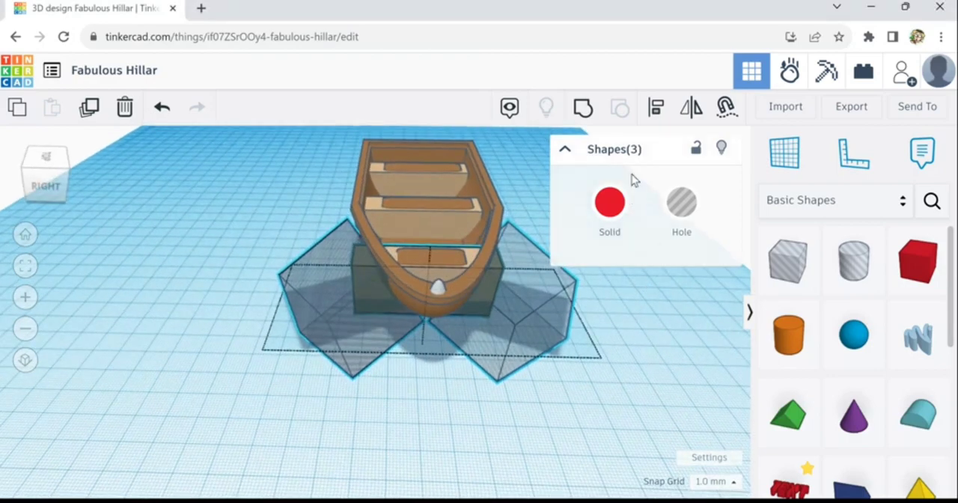
{"action": "left_click", "coordinate": [592, 120]}
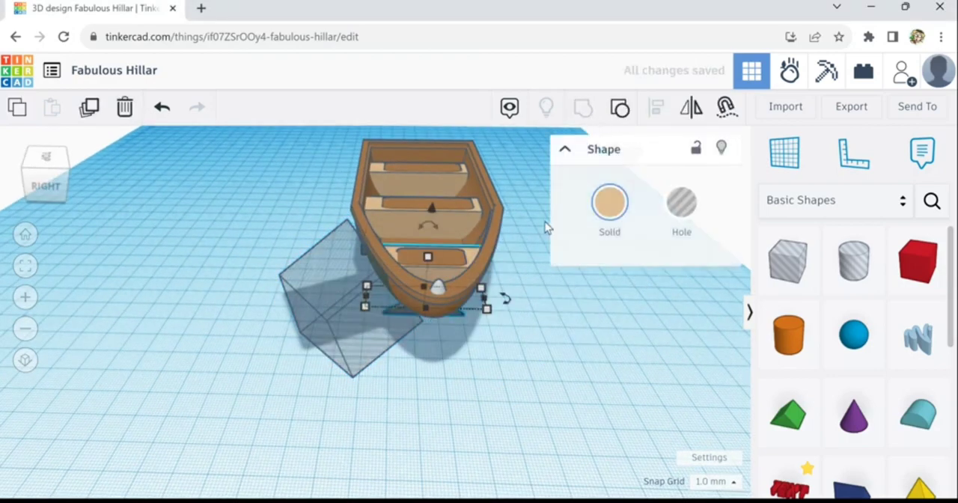
{"action": "right_click_drag", "start_coordinate": [310, 396], "coordinate": [304, 375]}
{"action": "double_click", "coordinate": [304, 376]}
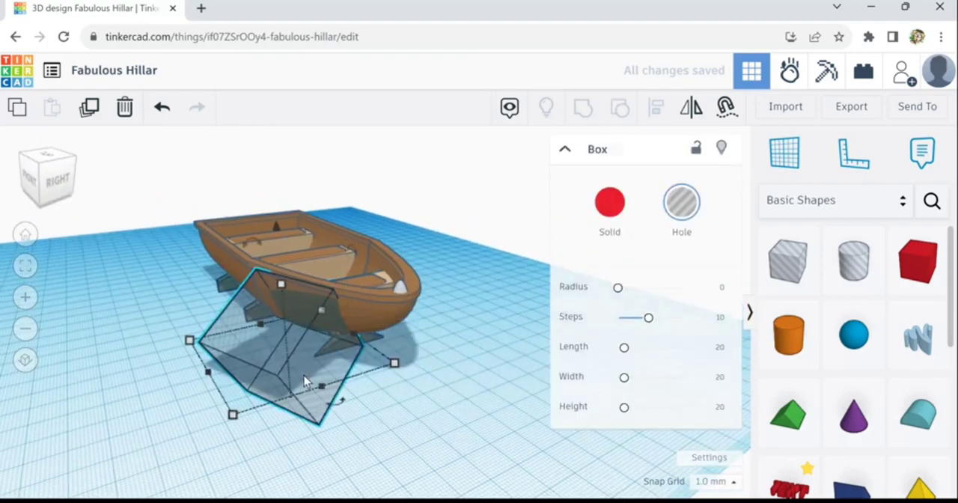
{"action": "left_click", "coordinate": [126, 113]}
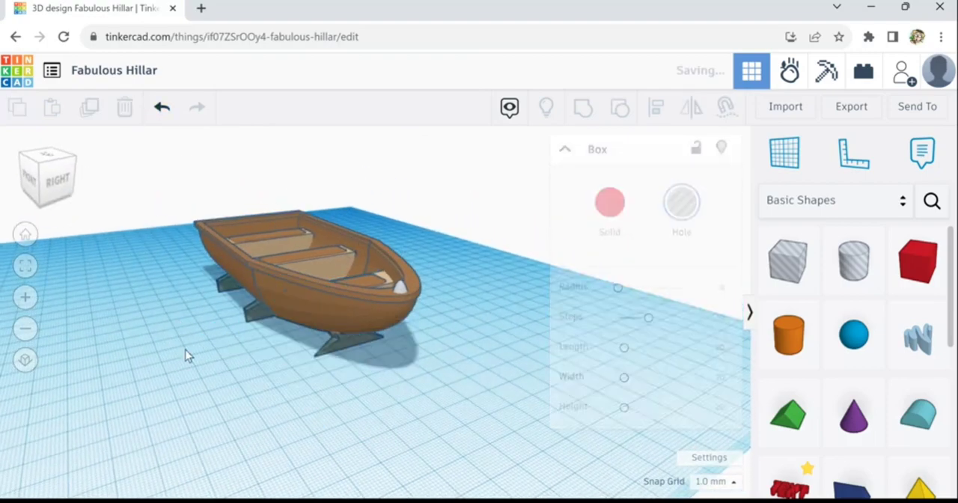
- Place a hole box beneath the boat, sized about 221 by 74 mm and extending 31 mm below the workplane
{"action": "right_click_drag", "start_coordinate": [266, 361], "coordinate": [278, 361]}
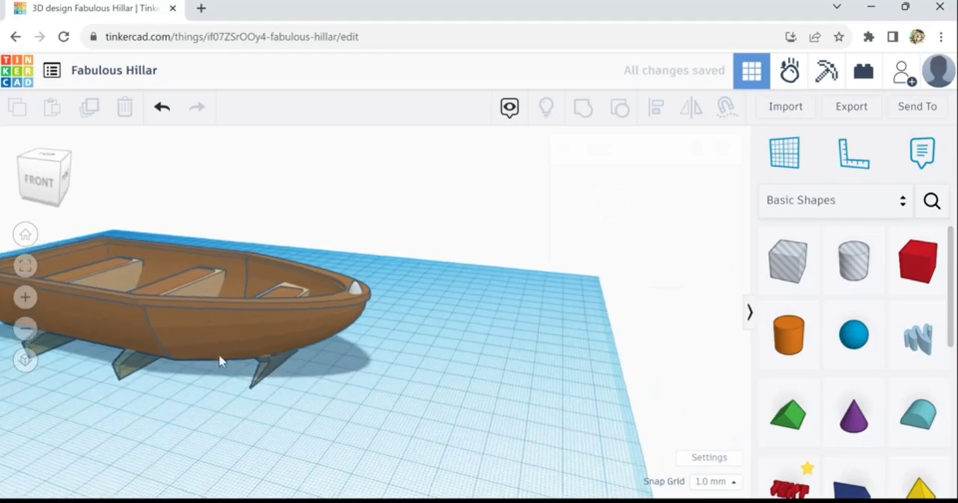
{"action": "scroll", "coordinate": [213, 343], "scroll_direction": "up", "scroll_amount": 3}
{"action": "scroll", "coordinate": [215, 329], "scroll_direction": "up", "scroll_amount": 4}
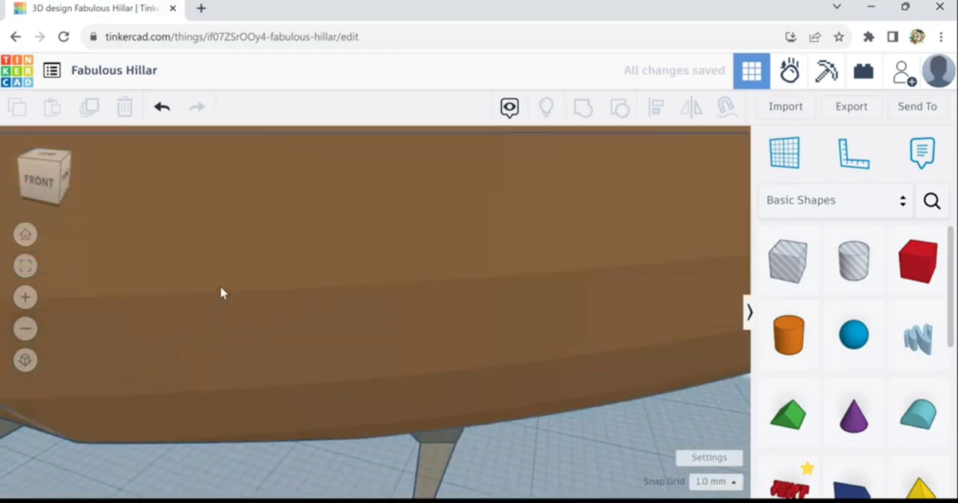
{"action": "scroll", "coordinate": [225, 259], "scroll_direction": "down", "scroll_amount": 2}
{"action": "scroll", "coordinate": [220, 271], "scroll_direction": "down", "scroll_amount": 5}
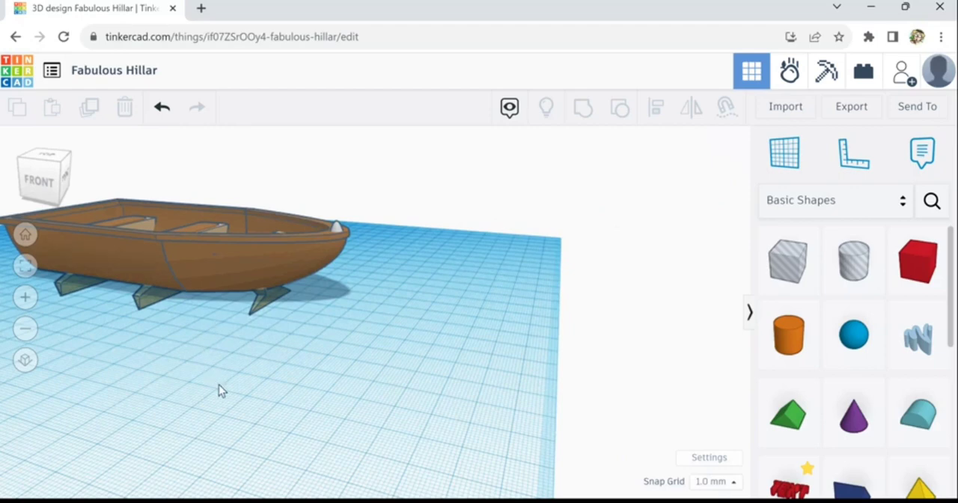
{"action": "right_click_drag", "start_coordinate": [143, 395], "coordinate": [156, 413]}
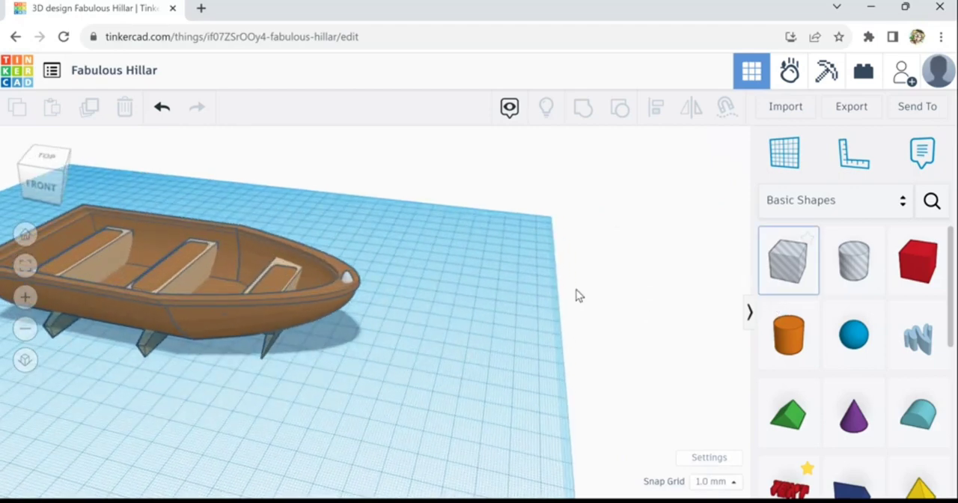
{"action": "left_click_drag", "start_coordinate": [576, 295], "coordinate": [320, 398]}
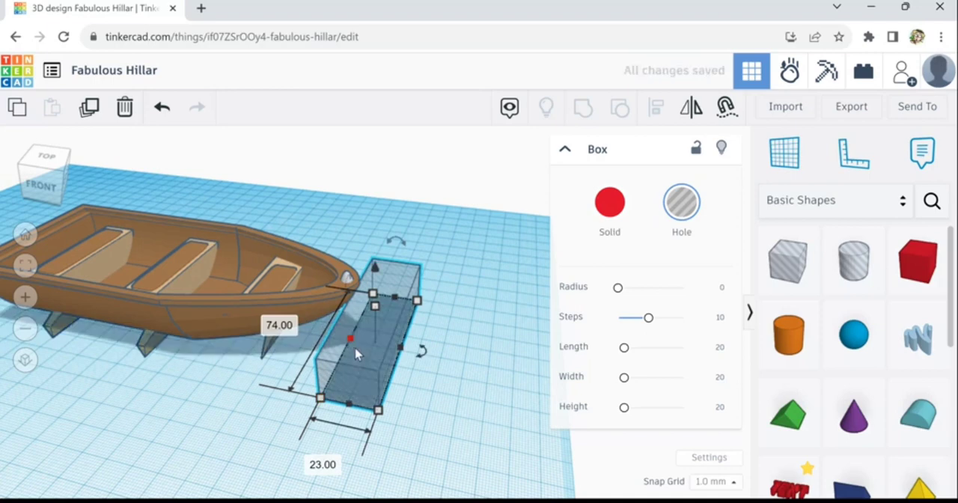
{"action": "left_click_drag", "start_coordinate": [355, 352], "coordinate": [36, 275]}
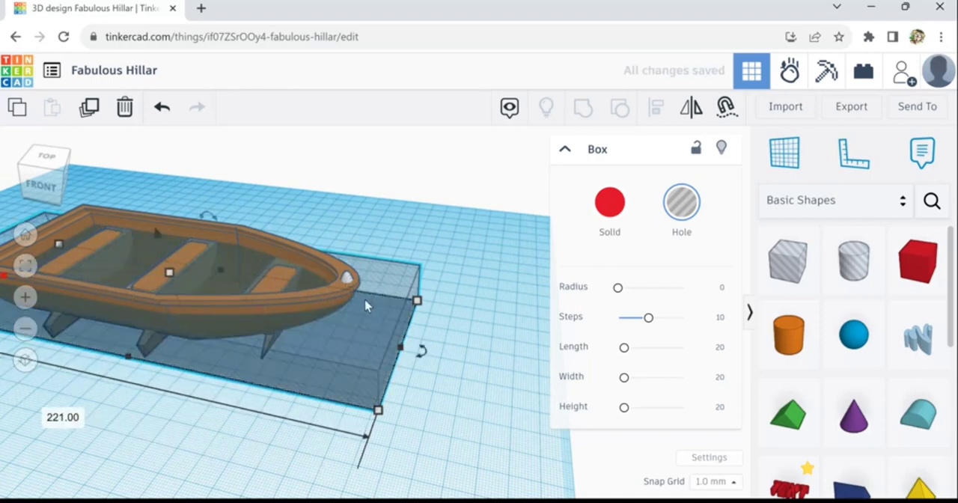
{"action": "left_click_drag", "start_coordinate": [174, 283], "coordinate": [184, 366]}
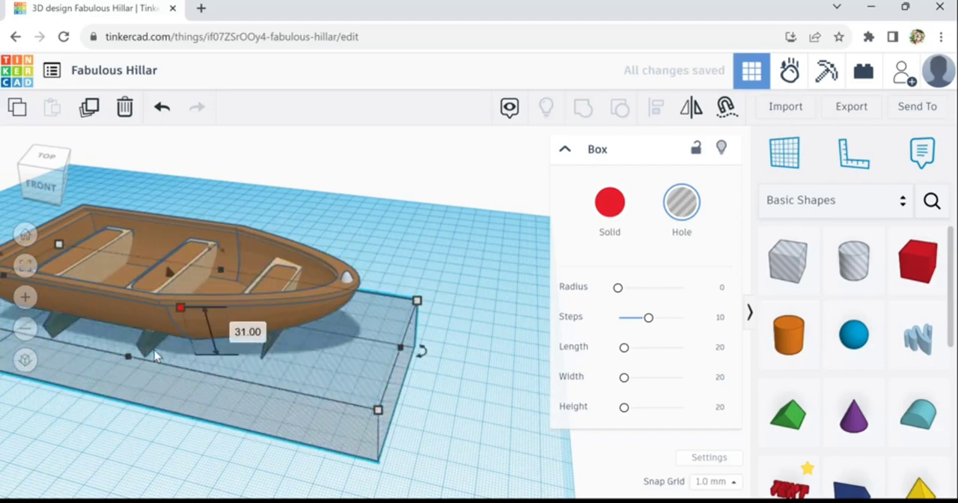
- Examine how the hole box covers the seat ends protruding beneath the hull's underside
{"action": "scroll", "coordinate": [156, 353], "scroll_direction": "up", "scroll_amount": 2}
{"action": "right_click_drag", "start_coordinate": [144, 463], "coordinate": [164, 307]}
{"action": "scroll", "coordinate": [188, 333], "scroll_direction": "up", "scroll_amount": 5}
{"action": "scroll", "coordinate": [424, 327], "scroll_direction": "down", "scroll_amount": 4}
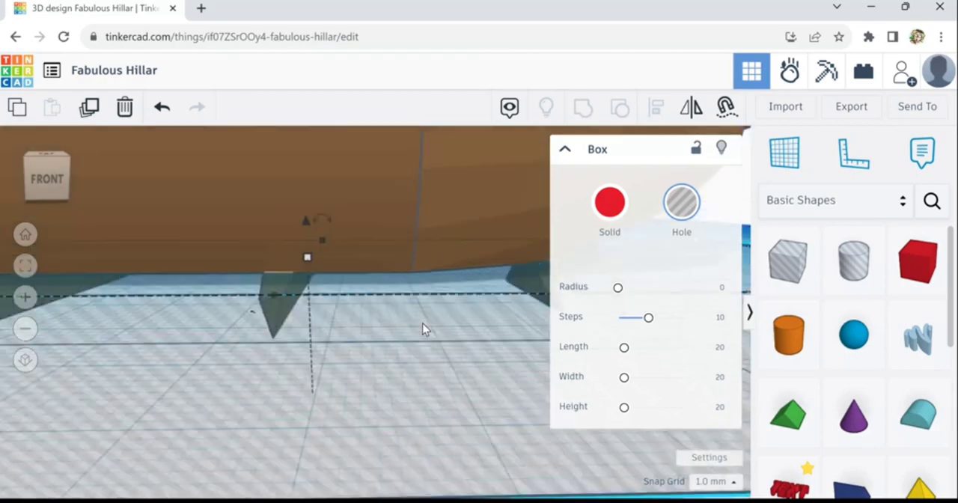
{"action": "middle_click_drag", "start_coordinate": [358, 343], "coordinate": [187, 363]}
{"action": "scroll", "coordinate": [439, 309], "scroll_direction": "up", "scroll_amount": 3}
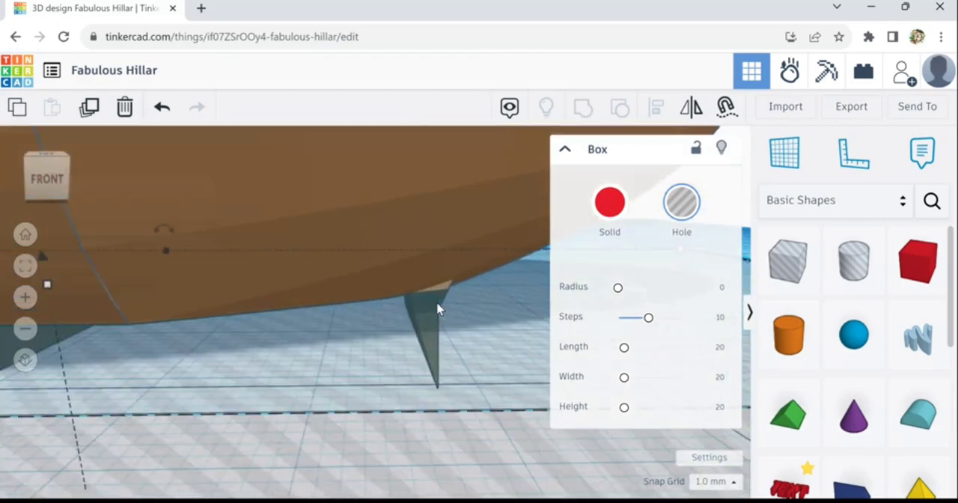
{"action": "scroll", "coordinate": [439, 310], "scroll_direction": "down", "scroll_amount": 3}
{"action": "scroll", "coordinate": [438, 309], "scroll_direction": "down", "scroll_amount": 3}
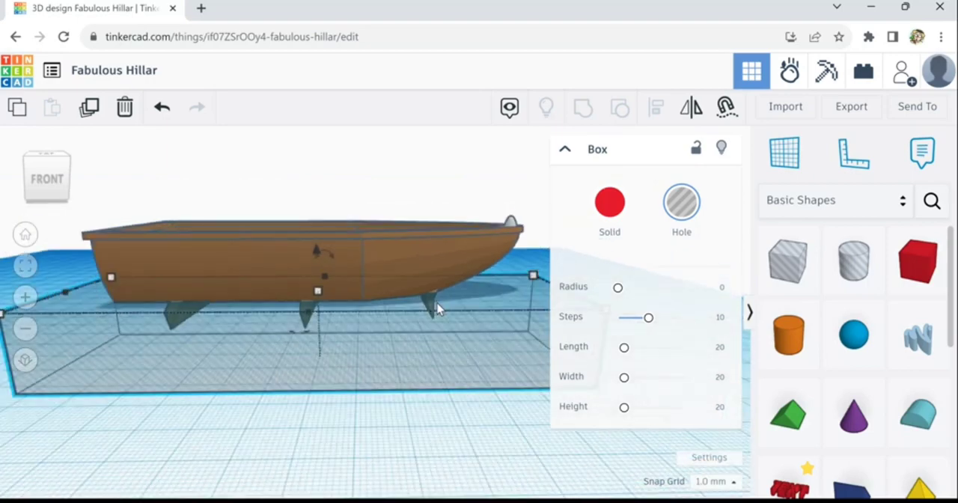
- Group the hole box with all three seats to cut away the parts protruding beneath the hull
{"action": "right_click_drag", "start_coordinate": [384, 436], "coordinate": [383, 447]}
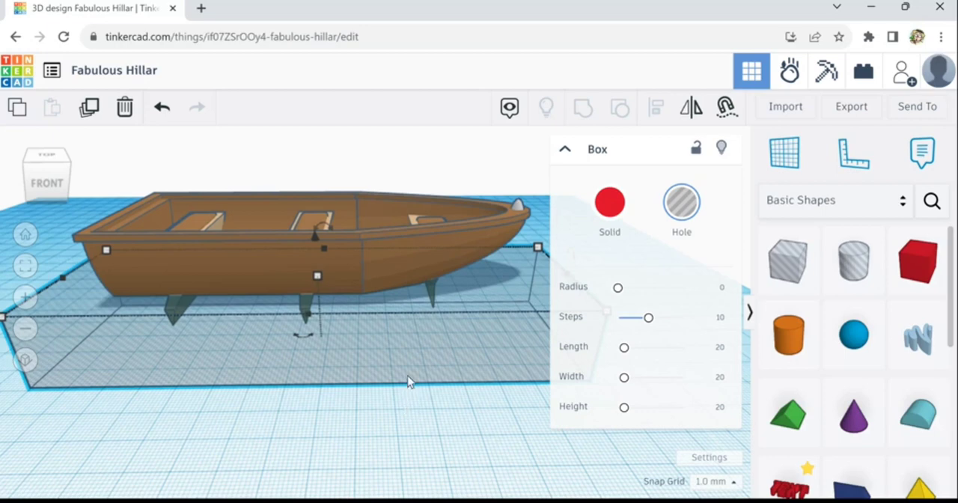
{"action": "right_click_drag", "start_coordinate": [405, 376], "coordinate": [406, 386]}
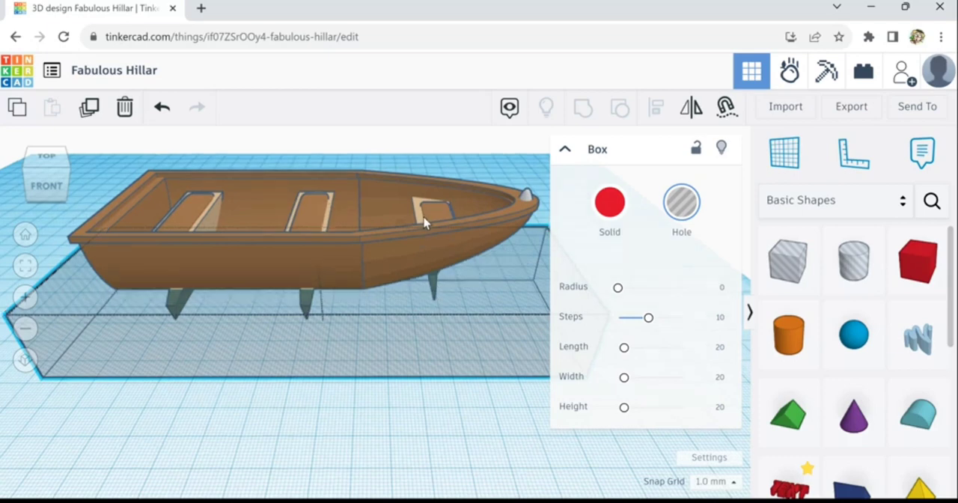
{"action": "left_click", "coordinate": [340, 218], "text": "shift"}
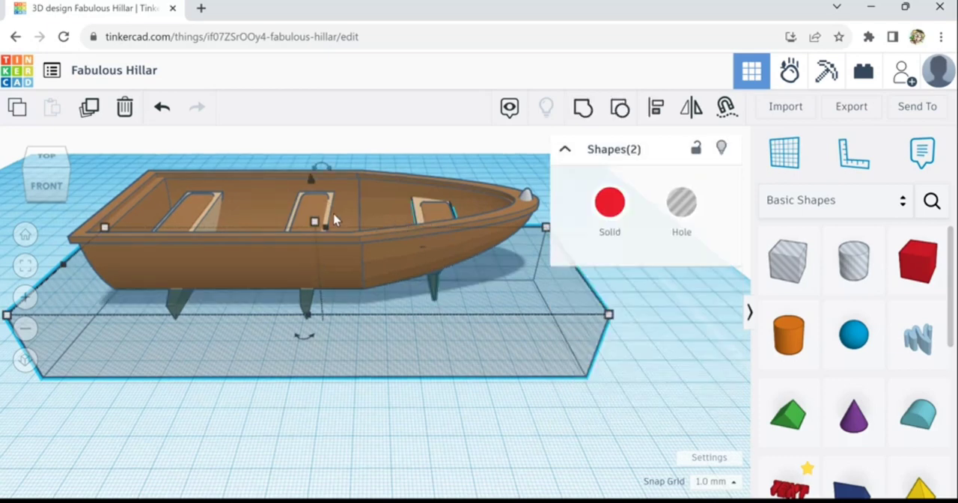
{"action": "left_click", "coordinate": [222, 212], "text": "shift"}
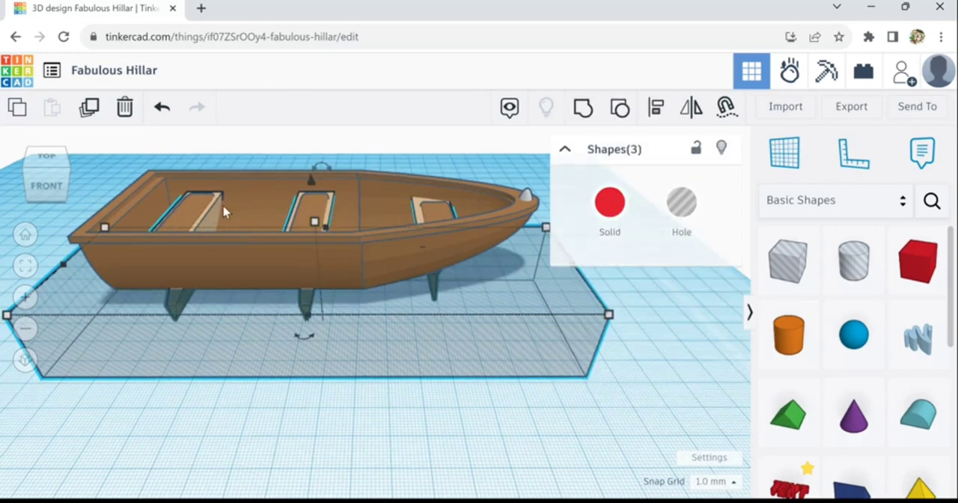
{"action": "left_click", "coordinate": [585, 113]}
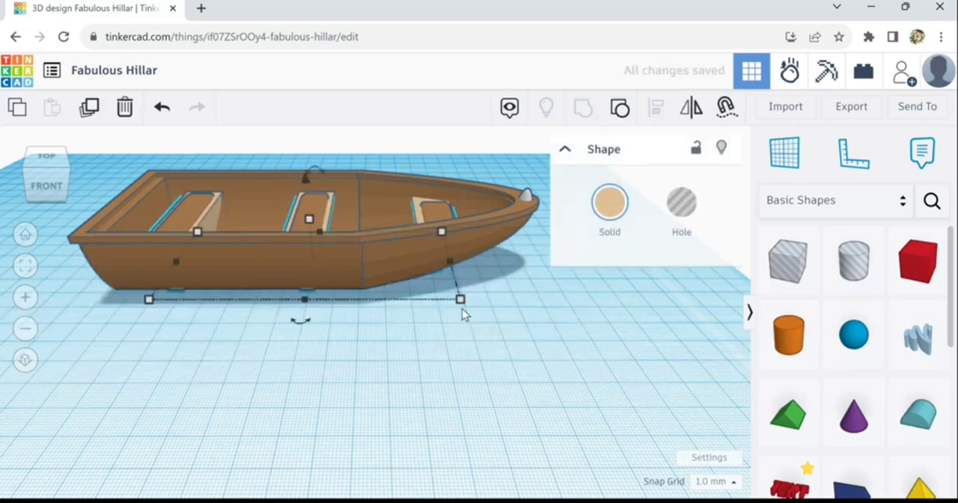
- Examine the trimmed seats and the hull's sides from several angles
{"action": "right_click_drag", "start_coordinate": [462, 308], "coordinate": [399, 317]}
{"action": "scroll", "coordinate": [475, 321], "scroll_direction": "up", "scroll_amount": 8}
{"action": "scroll", "coordinate": [404, 313], "scroll_direction": "down", "scroll_amount": 5}
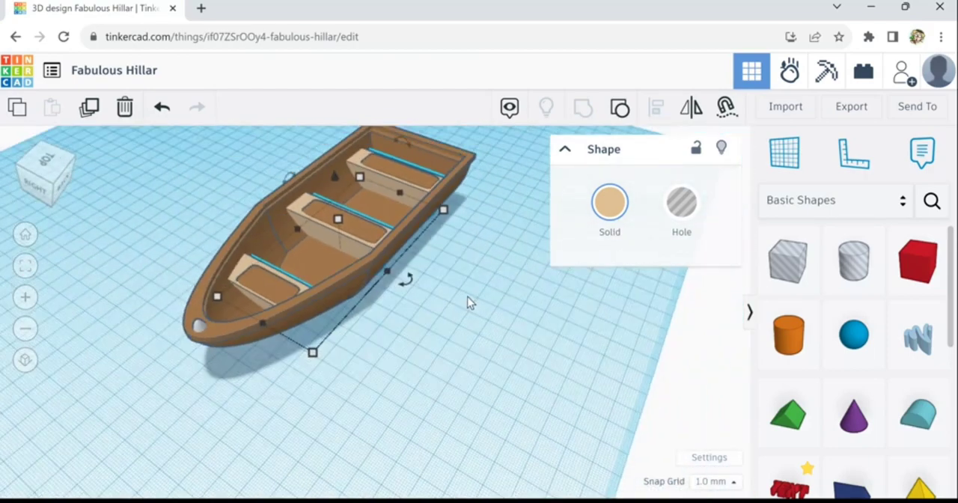
{"action": "left_click", "coordinate": [468, 298]}
{"action": "right_click_drag", "start_coordinate": [326, 383], "coordinate": [354, 355]}
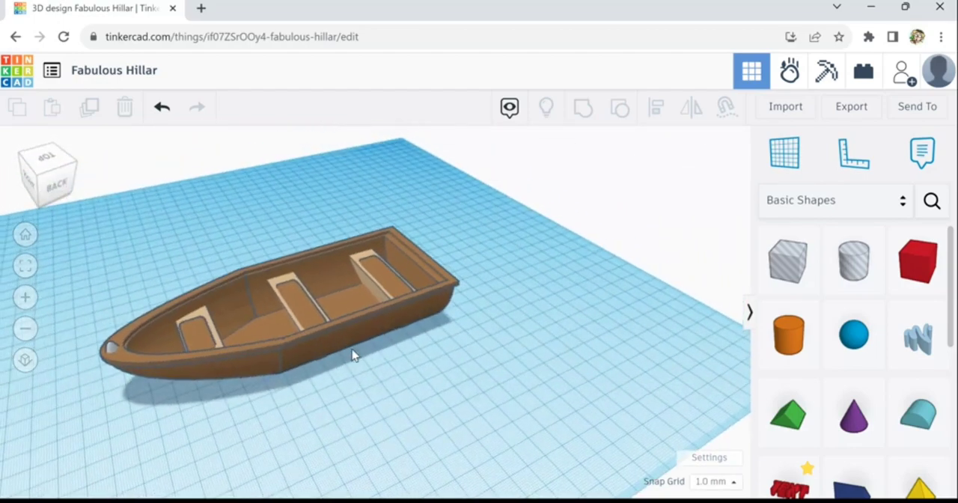
{"action": "scroll", "coordinate": [366, 367], "scroll_direction": "down", "scroll_amount": 1}
{"action": "scroll", "coordinate": [366, 372], "scroll_direction": "up", "scroll_amount": 2}
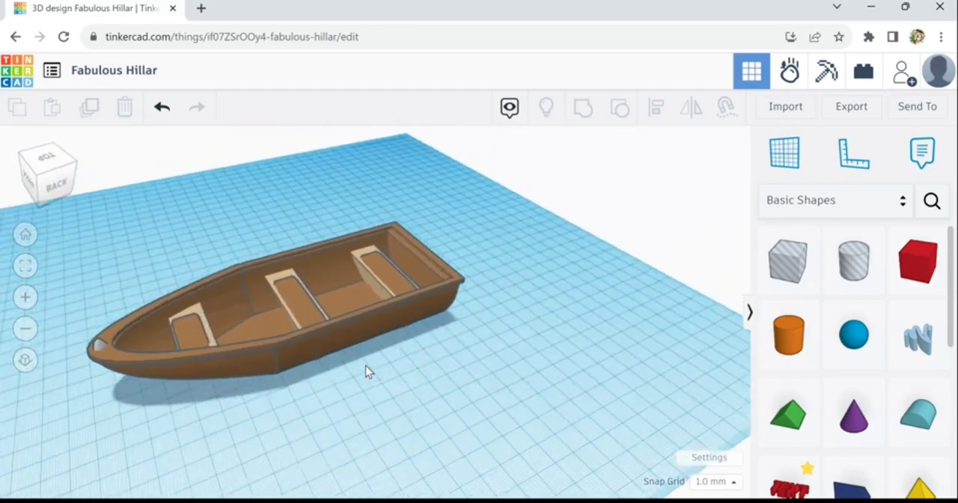
- Place a cone on the workplane beside the hull and rotate it so that its point faces down
{"action": "left_click", "coordinate": [846, 419]}
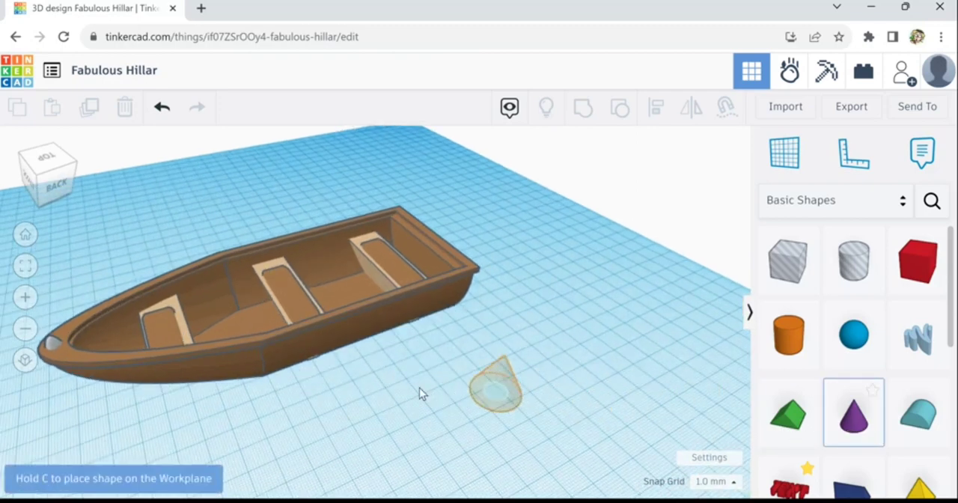
{"action": "left_click", "coordinate": [377, 386]}
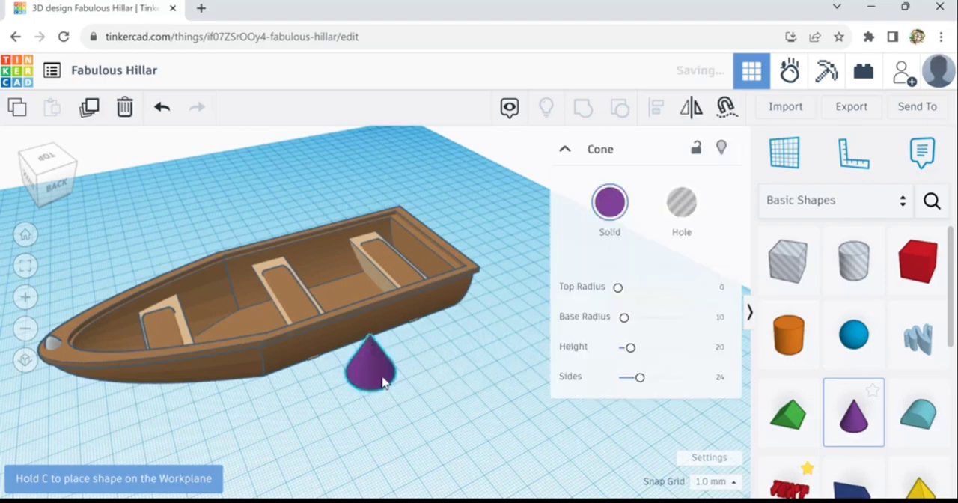
{"action": "right_click_drag", "start_coordinate": [423, 449], "coordinate": [481, 381]}
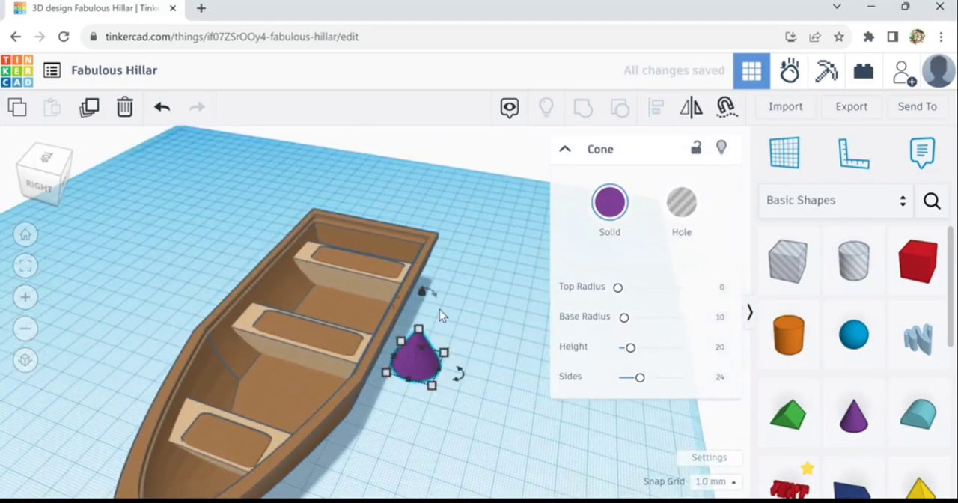
{"action": "left_click_drag", "start_coordinate": [423, 290], "coordinate": [402, 392]}
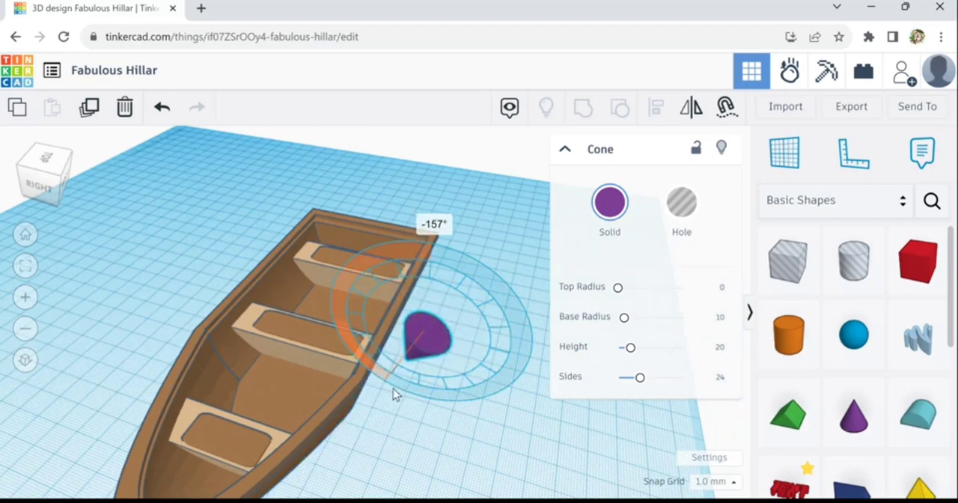
- Stretch the inverted cone to about 38 mm tall and scale it down proportionally to about 9 by 9 mm across
{"action": "left_click_drag", "start_coordinate": [393, 389], "coordinate": [425, 299]}
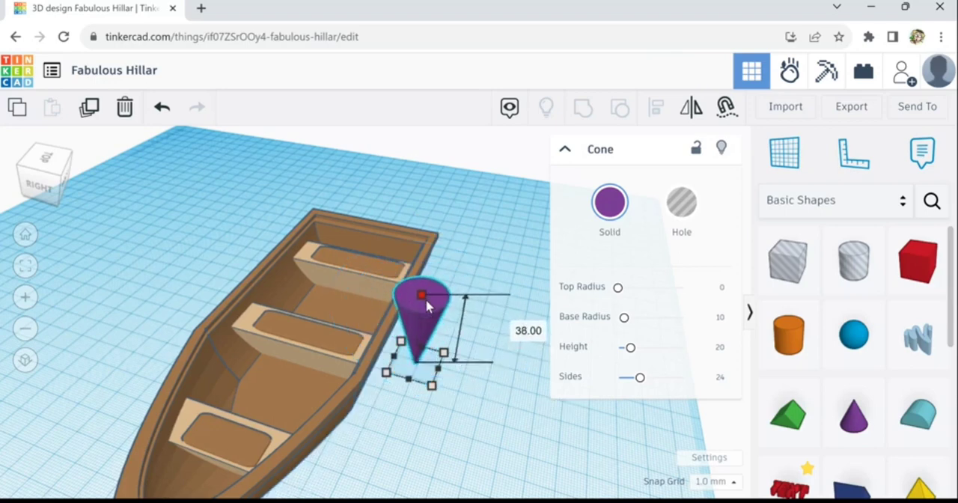
{"action": "left_click_drag", "start_coordinate": [435, 393], "coordinate": [421, 360]}
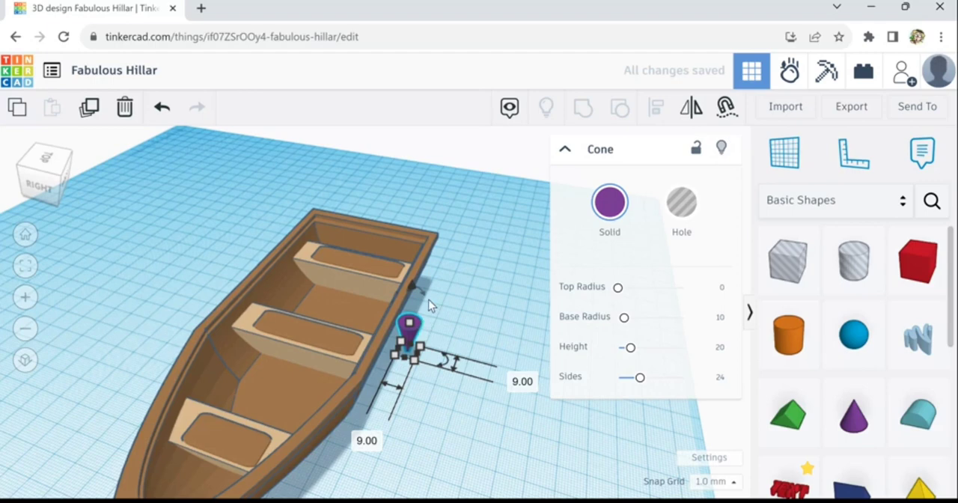
- Move the small cone against the hull's side between the middle and stern seats
{"action": "left_click_drag", "start_coordinate": [428, 299], "coordinate": [451, 361]}
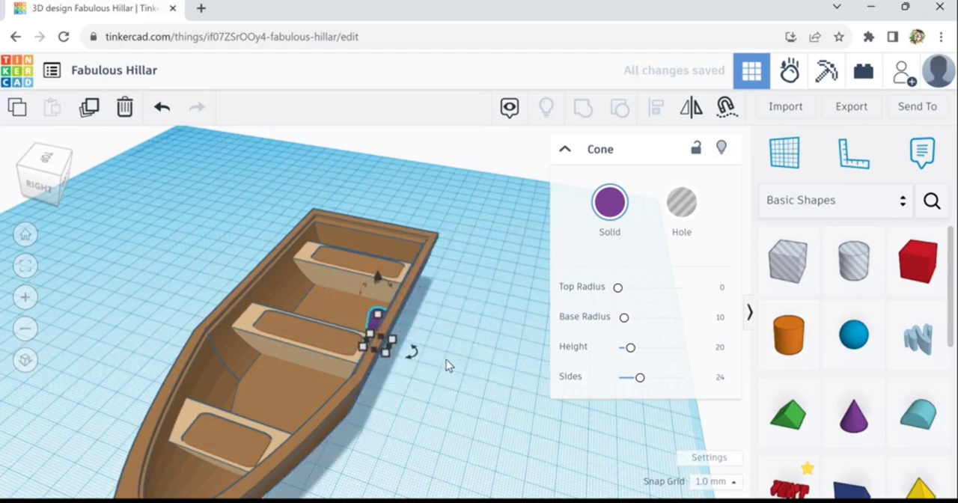
{"action": "key", "text": "Down"}
{"action": "key", "text": "Down"}
{"action": "key", "text": "Right"}
{"action": "key", "text": "Right"}
{"action": "key", "text": "Right"}
{"action": "key", "text": "Right"}
{"action": "key", "text": "Right"}
{"action": "key", "text": "Right"}
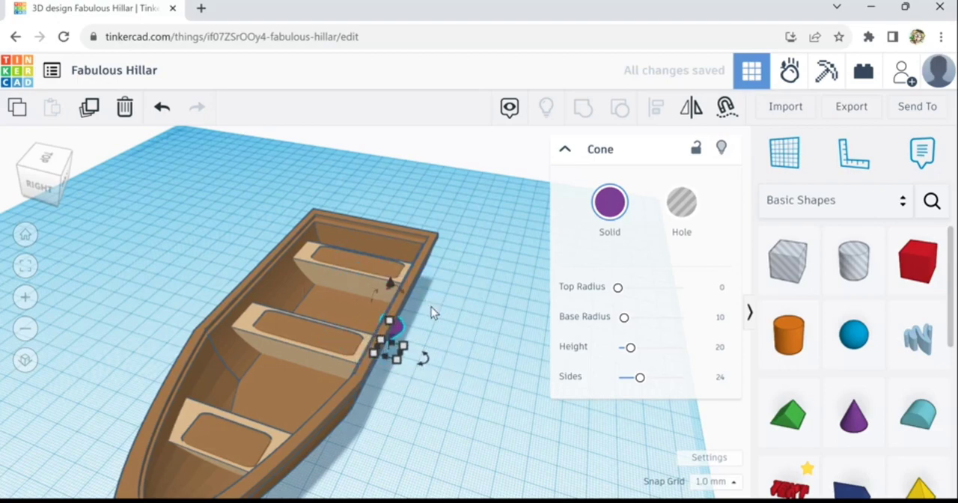
{"action": "key", "text": "Right"}
{"action": "key", "text": "Right"}
{"action": "right_click_drag", "start_coordinate": [463, 366], "coordinate": [386, 362]}
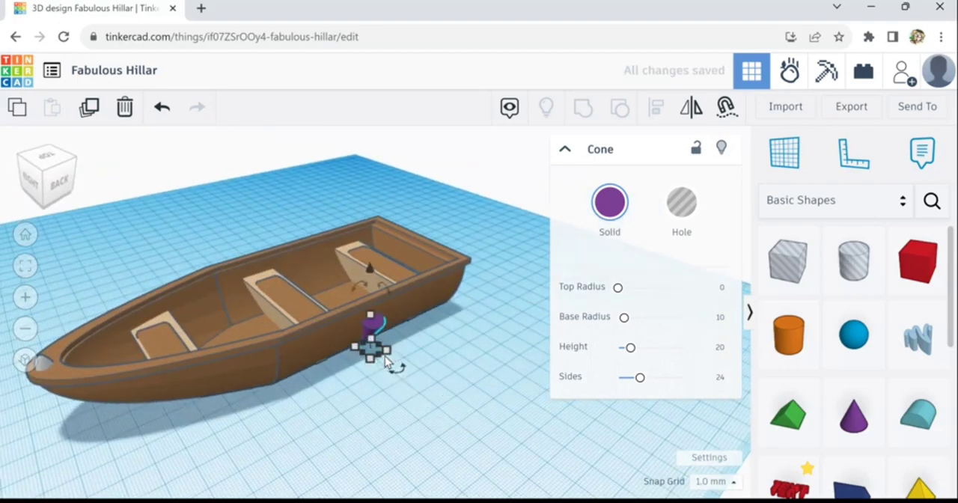
- Raise the cone off the workplane to the hull's rim and nudge it along the side toward the middle seat
{"action": "key", "text": "Up"}
{"action": "key", "text": "Up"}
{"action": "key", "text": "Up"}
{"action": "key", "text": "Up"}
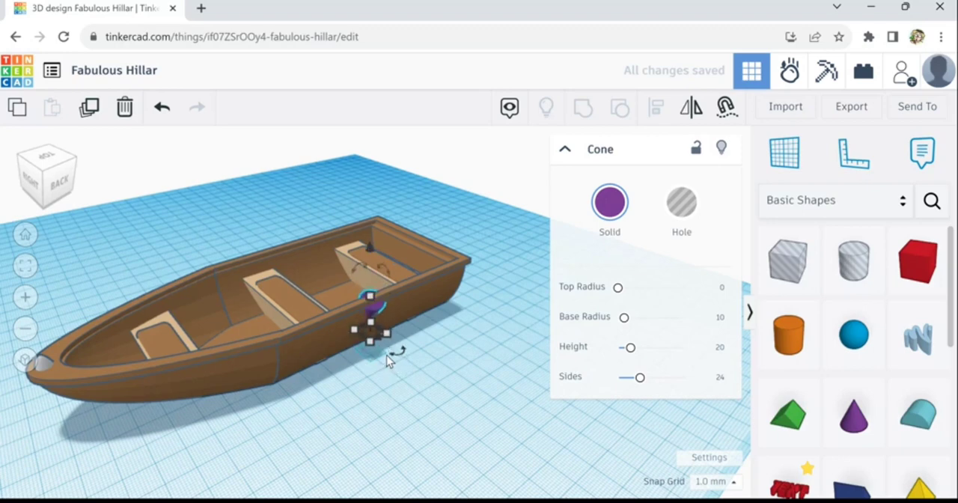
{"action": "key", "text": "Up"}
{"action": "key", "text": "Up"}
{"action": "key", "text": "Up"}
{"action": "key", "text": "Up"}
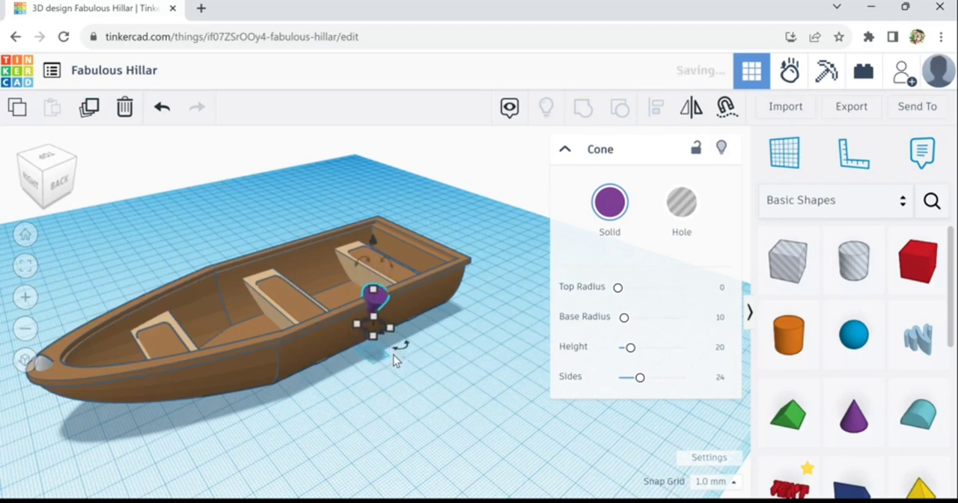
{"action": "key", "text": "Down"}
{"action": "key", "text": "Down"}
{"action": "key", "text": "Down"}
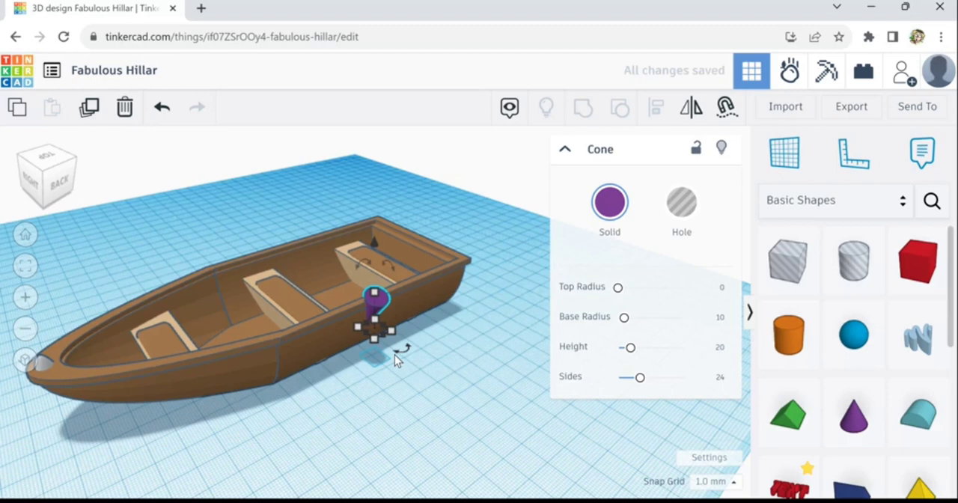
{"action": "key", "text": "Left"}
{"action": "key", "text": "Left"}
{"action": "key", "text": "Left"}
{"action": "key", "text": "Left"}
{"action": "key", "text": "Left"}
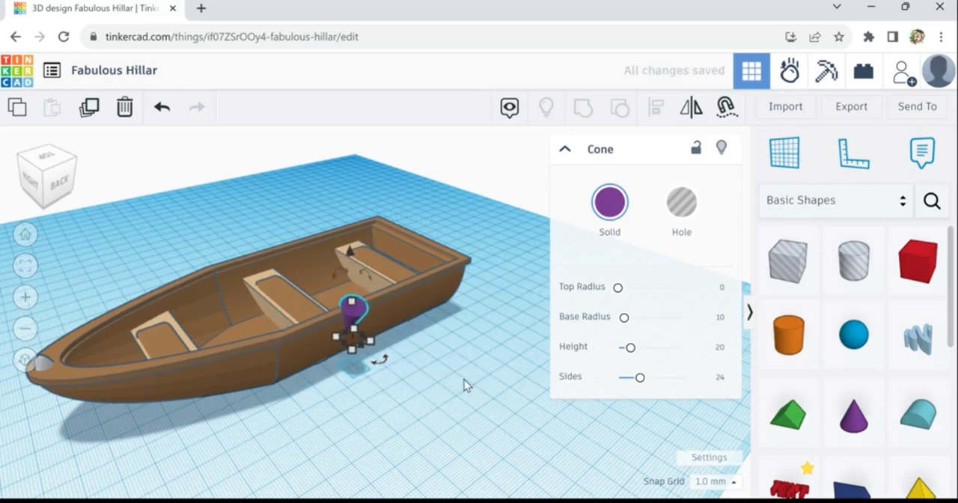
- Examine from several angles how the inverted cone meets the hull's side and rim near the middle seat
{"action": "right_click_drag", "start_coordinate": [464, 380], "coordinate": [500, 369]}
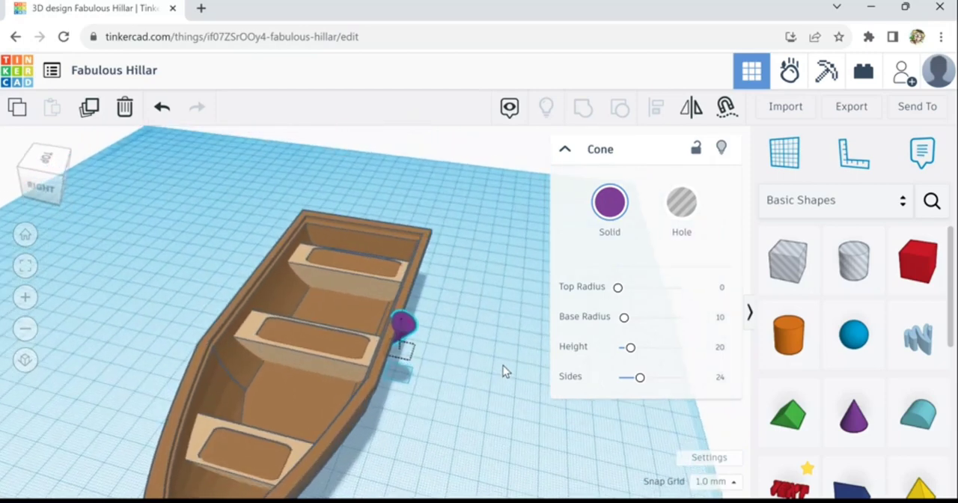
{"action": "right_click_drag", "start_coordinate": [503, 365], "coordinate": [439, 343]}
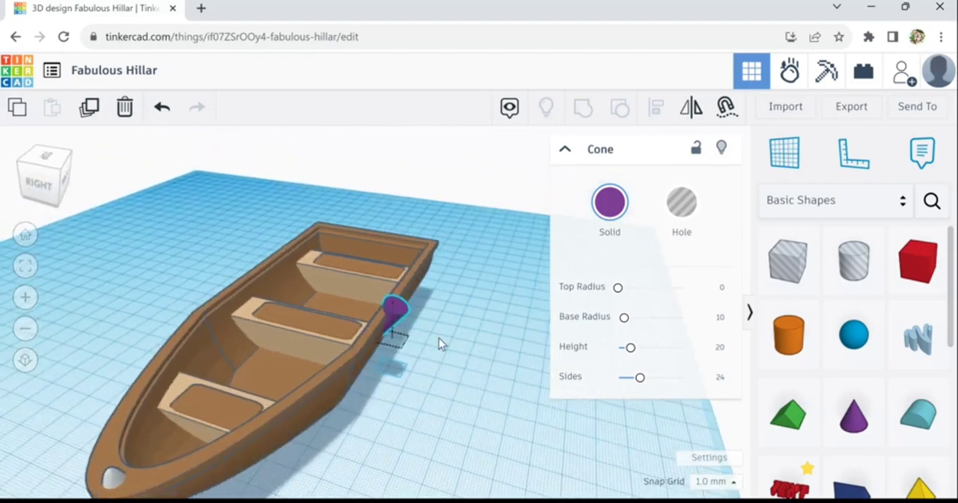
{"action": "scroll", "coordinate": [410, 341], "scroll_direction": "up", "scroll_amount": 3}
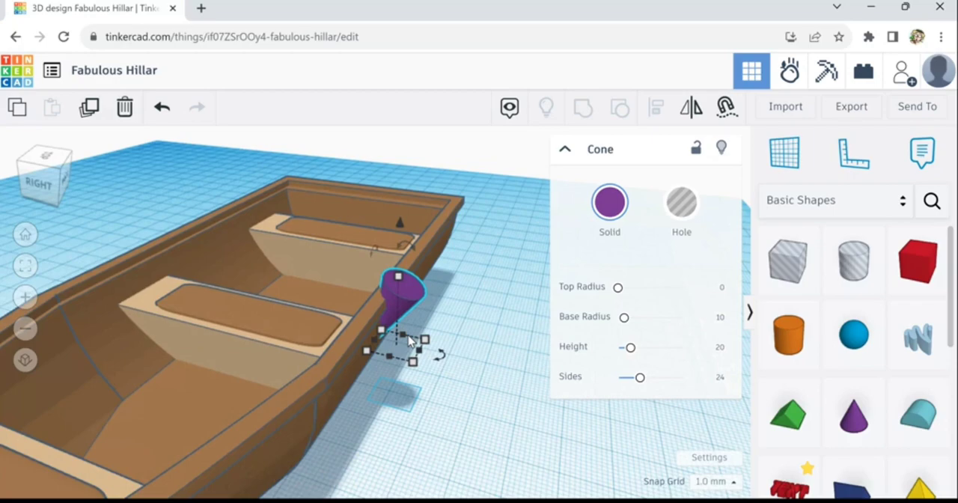
{"action": "scroll", "coordinate": [410, 341], "scroll_direction": "up", "scroll_amount": 2}
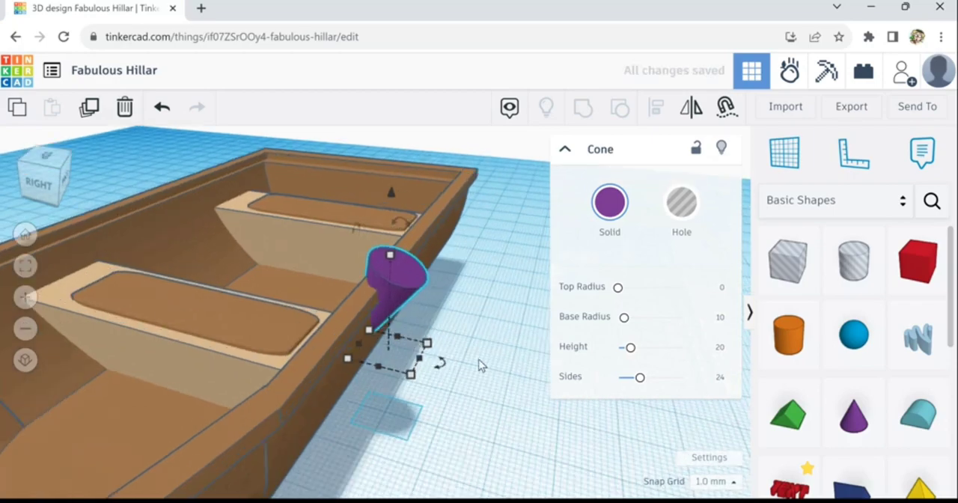
{"action": "right_click_drag", "start_coordinate": [478, 360], "coordinate": [483, 329]}
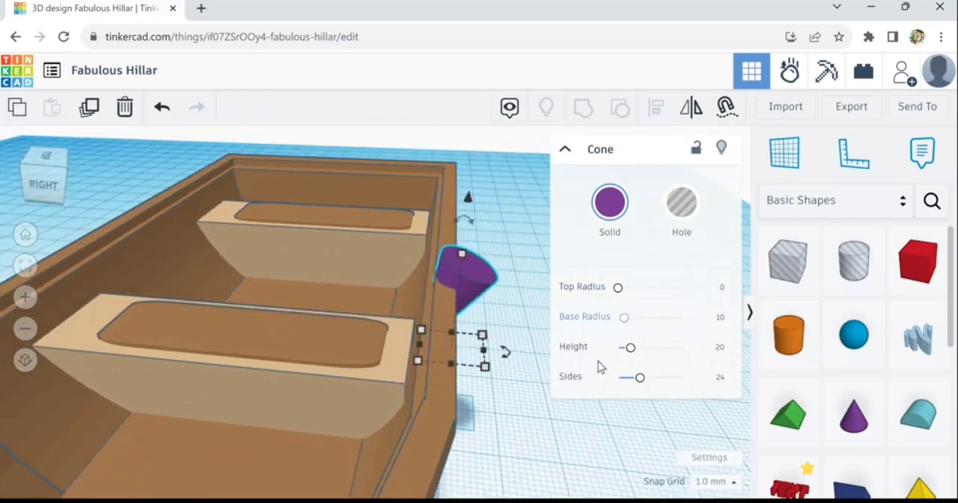
{"action": "scroll", "coordinate": [591, 457], "scroll_direction": "down", "scroll_amount": 2}
{"action": "scroll", "coordinate": [524, 447], "scroll_direction": "down", "scroll_amount": 2}
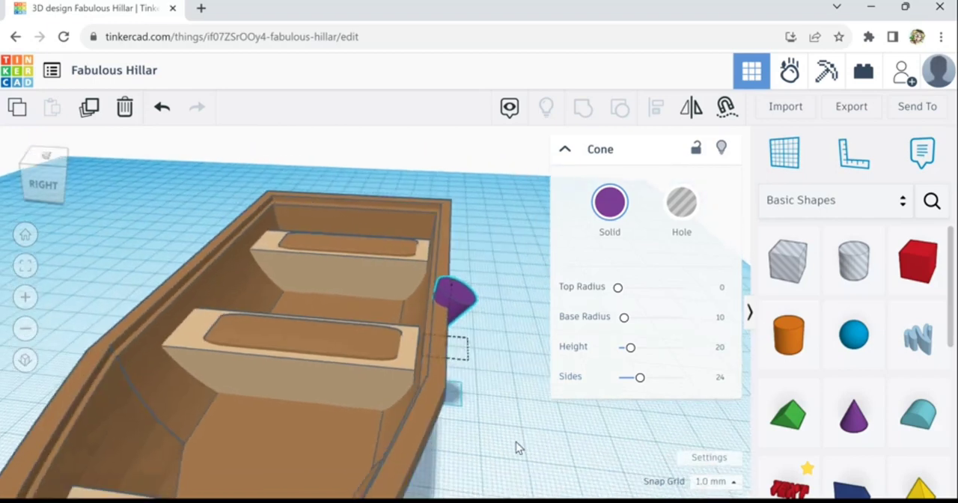
{"action": "scroll", "coordinate": [514, 446], "scroll_direction": "down", "scroll_amount": 2}
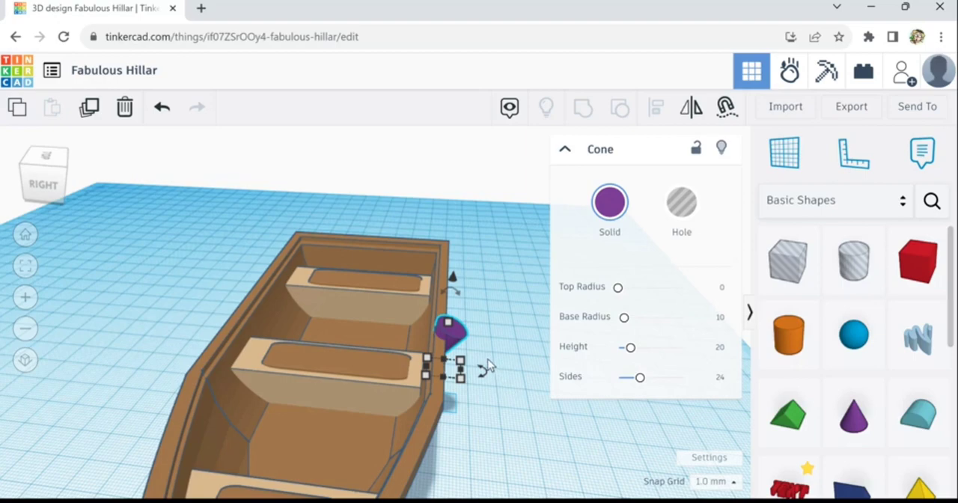
{"action": "mouse_move", "coordinate": [509, 424]}
{"action": "right_mouse_down"}
{"action": "mouse_move", "coordinate": [355, 421]}
{"action": "mouse_move", "coordinate": [503, 421]}
{"action": "right_mouse_up"}
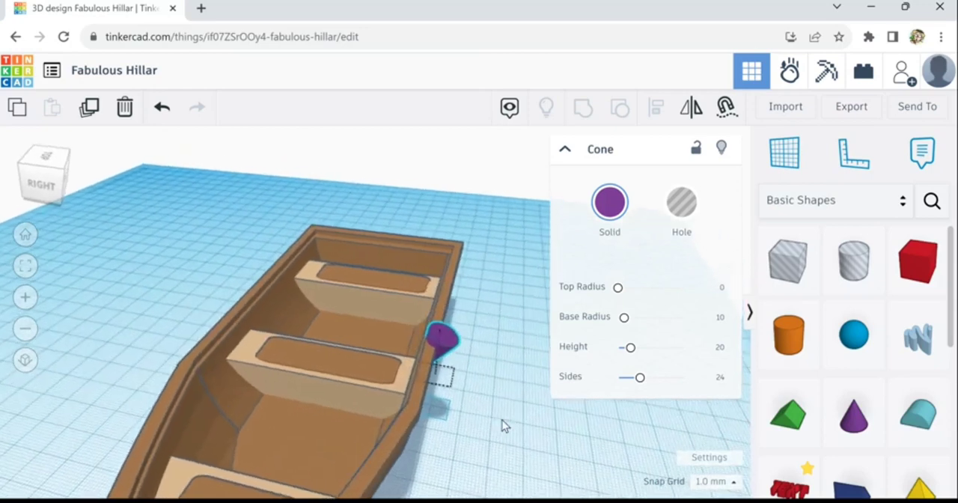
- Place a 20 mm box hole on the workplane beside the cone and raise it to the hull's rim
{"action": "left_click_drag", "start_coordinate": [788, 280], "coordinate": [488, 434]}
{"action": "key", "text": "ctrl+Up"}
{"action": "key", "text": "ctrl+Up"}
{"action": "key", "text": "ctrl+Up"}
{"action": "key", "text": "ctrl+Up"}
{"action": "key", "text": "ctrl+Up"}
{"action": "key", "text": "ctrl+Up"}
{"action": "key", "text": "ctrl+Up"}
{"action": "key", "text": "ctrl+Up"}
{"action": "key", "text": "ctrl+Up"}
{"action": "key", "text": "ctrl+Up"}
{"action": "key", "text": "ctrl+Up"}
{"action": "key", "text": "ctrl+Up"}
{"action": "key", "text": "ctrl+Up"}
{"action": "key", "text": "ctrl+Up"}
{"action": "key", "text": "ctrl+Up"}
{"action": "key", "text": "ctrl+Up"}
{"action": "key", "text": "ctrl+Up"}
{"action": "key", "text": "ctrl+Up"}
{"action": "key", "text": "ctrl+Up"}
{"action": "key", "text": "ctrl+Up"}
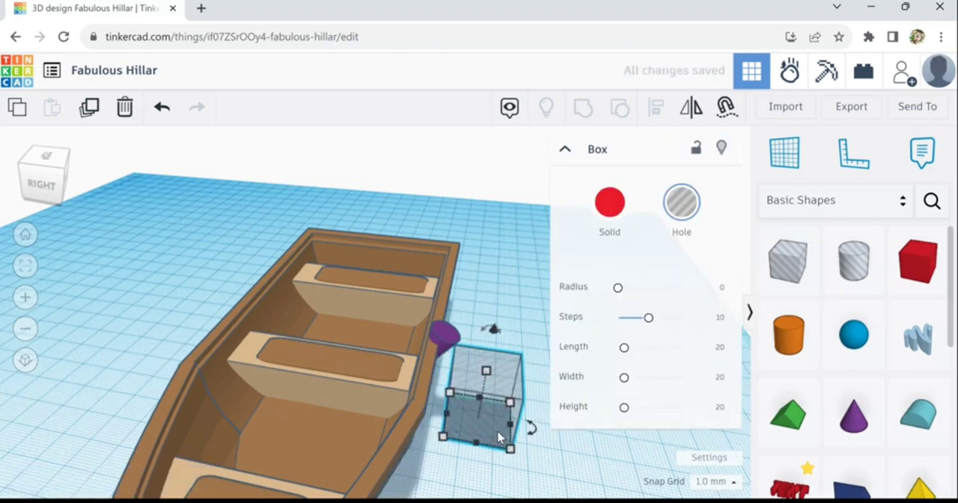
{"action": "key", "text": "ctrl+Up"}
{"action": "key", "text": "ctrl+Up"}
{"action": "key", "text": "ctrl+Up"}
{"action": "key", "text": "ctrl+Up"}
{"action": "key", "text": "ctrl+Up"}
{"action": "key", "text": "ctrl+Up"}
{"action": "key", "text": "ctrl+Up"}
{"action": "key", "text": "ctrl+Up"}
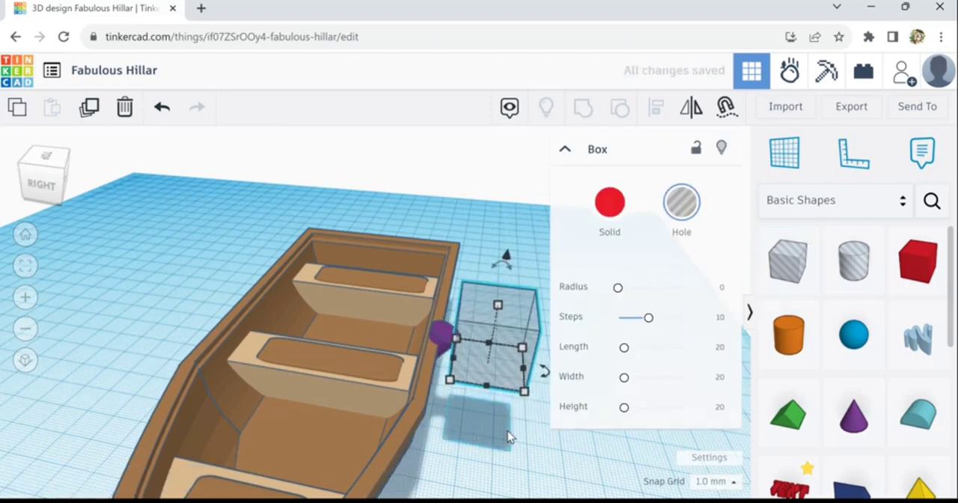
- Move the box hole over the cone's slanted top and fine-tune its height with the snap grid set to 0.1 mm
{"action": "key", "text": "Left"}
{"action": "key", "text": "Left"}
{"action": "key", "text": "Left"}
{"action": "key", "text": "Left"}
{"action": "key", "text": "Left"}
{"action": "key", "text": "Left"}
{"action": "key", "text": "Left"}
{"action": "key", "text": "Left"}
{"action": "key", "text": "Left"}
{"action": "key", "text": "Left"}
{"action": "key", "text": "Left"}
{"action": "key", "text": "Left"}
{"action": "key", "text": "Left"}
{"action": "key", "text": "Left"}
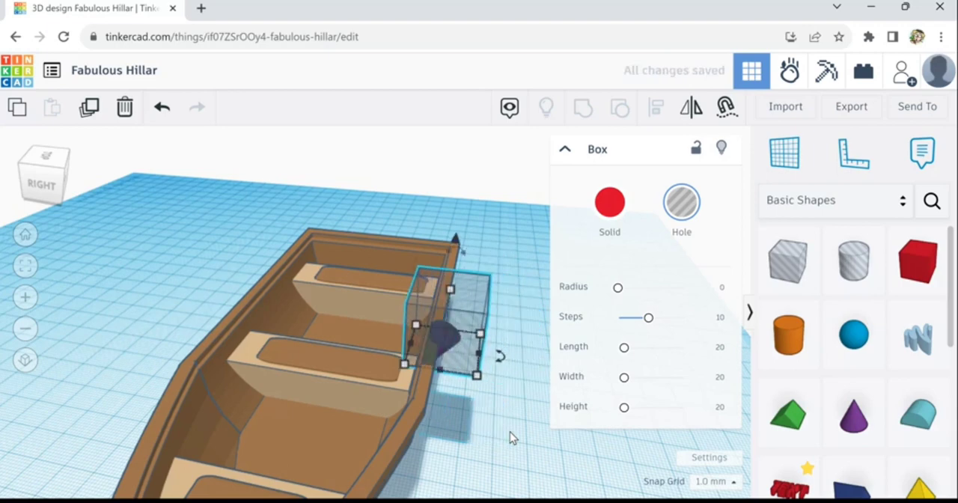
{"action": "key", "text": "ctrl+Up"}
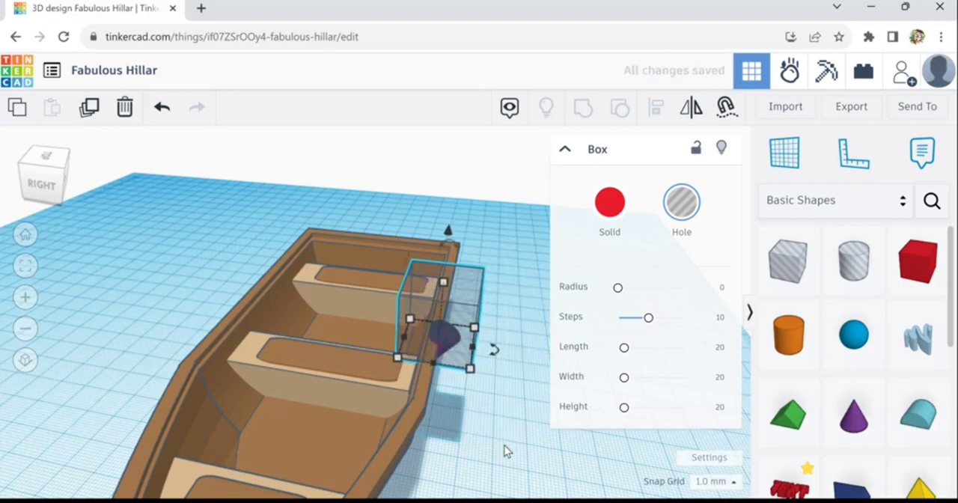
{"action": "scroll", "coordinate": [502, 447], "scroll_direction": "up", "scroll_amount": 4}
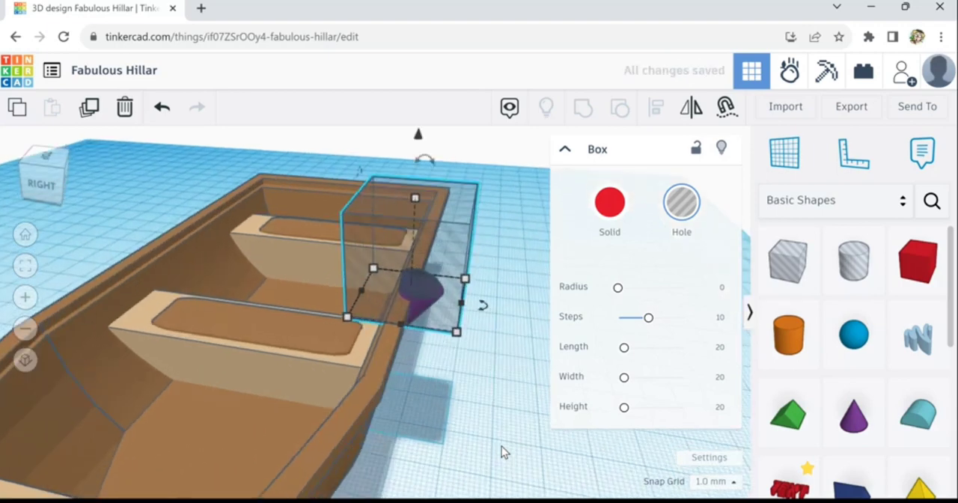
{"action": "left_click", "coordinate": [739, 491]}
{"action": "left_click", "coordinate": [728, 340]}
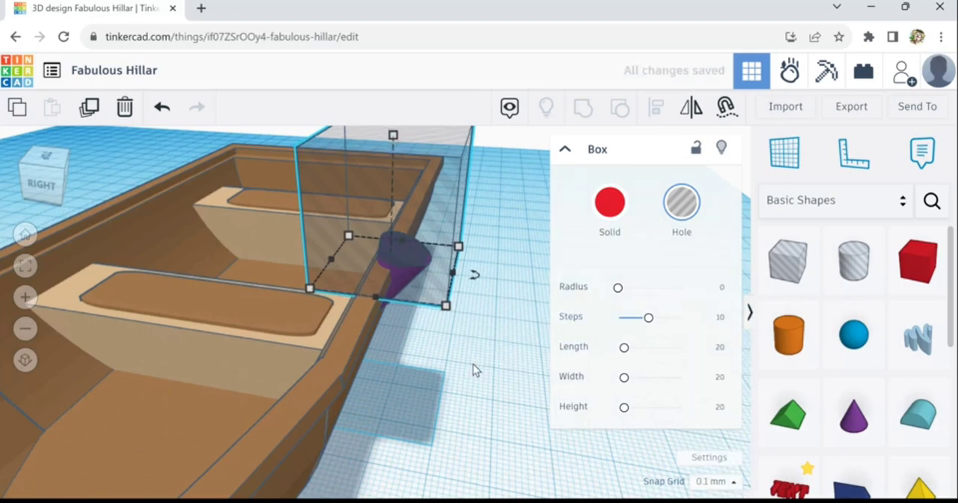
{"action": "scroll", "coordinate": [419, 311], "scroll_direction": "up", "scroll_amount": 2}
{"action": "scroll", "coordinate": [419, 312], "scroll_direction": "up", "scroll_amount": 1}
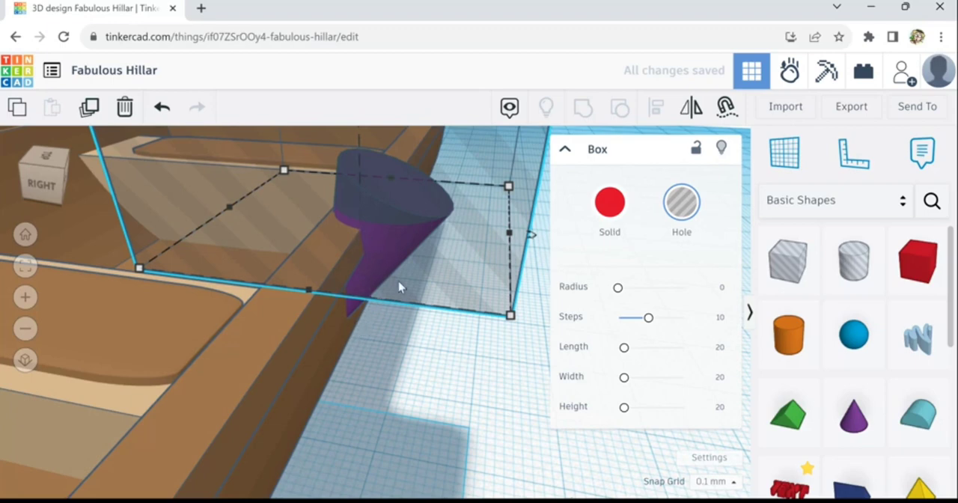
{"action": "scroll", "coordinate": [425, 268], "scroll_direction": "down", "scroll_amount": 3}
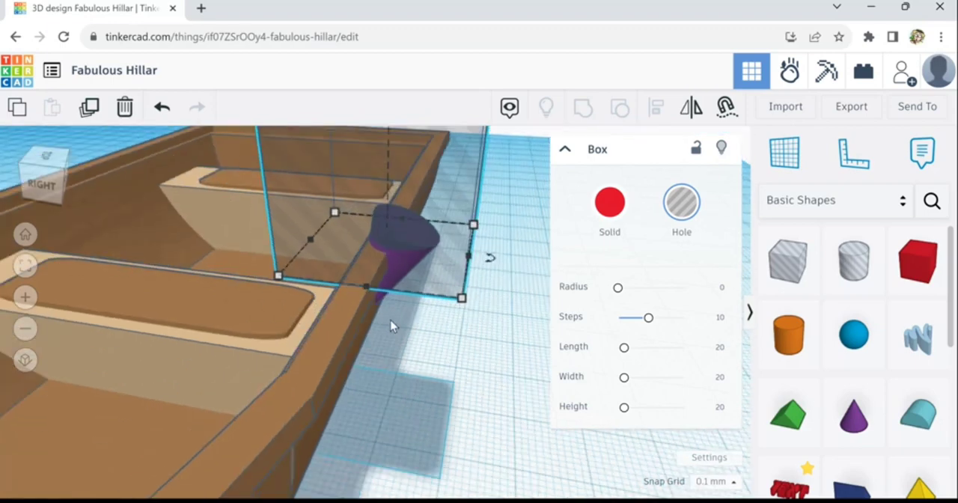
- Group the box hole with the cone to cut its top flat, and recolour the trimmed cone grey
{"action": "left_click", "coordinate": [383, 302], "text": "shift"}
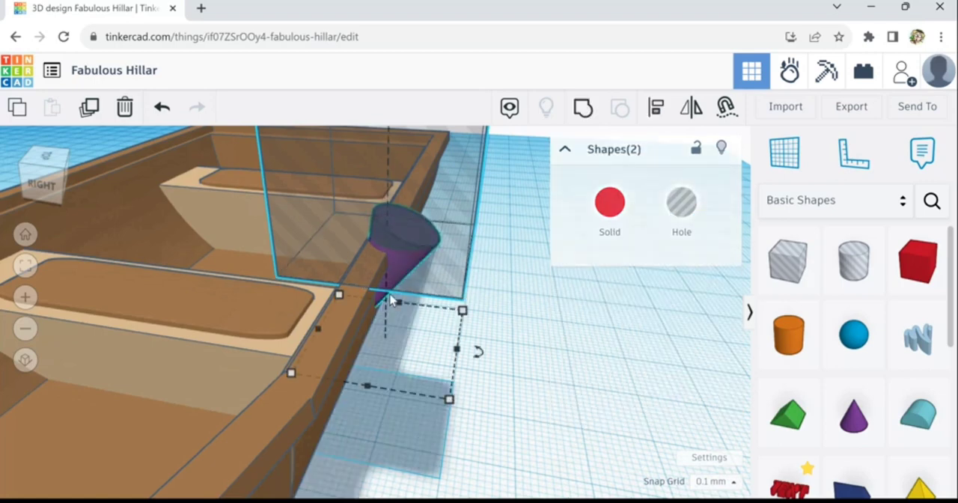
{"action": "left_click", "coordinate": [584, 111]}
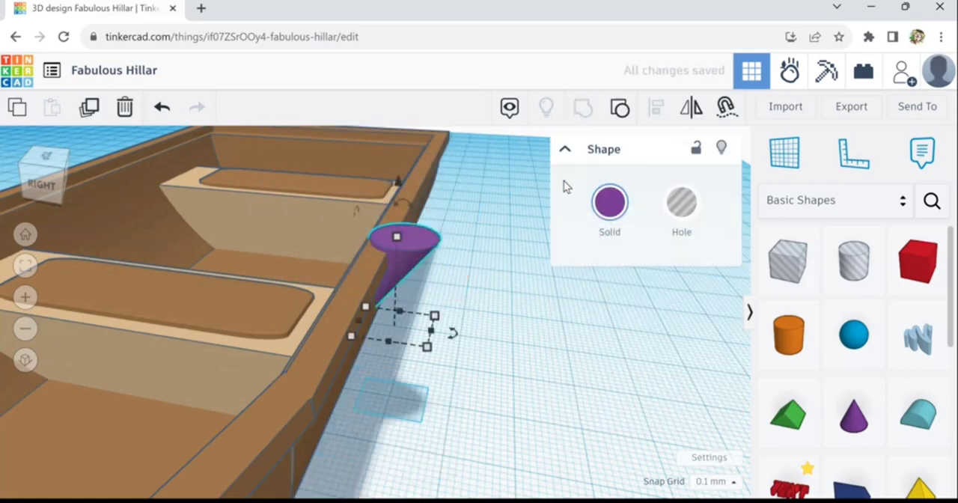
{"action": "left_click", "coordinate": [606, 236]}
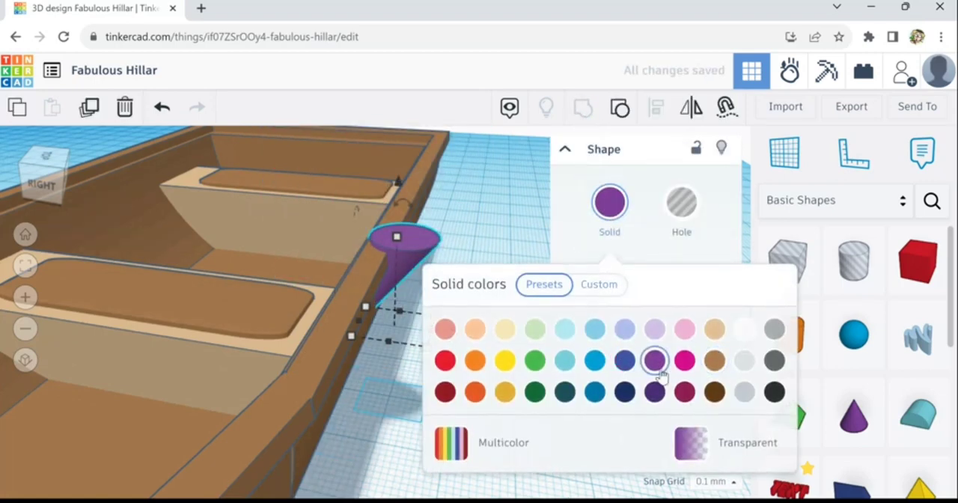
{"action": "left_click", "coordinate": [775, 392]}
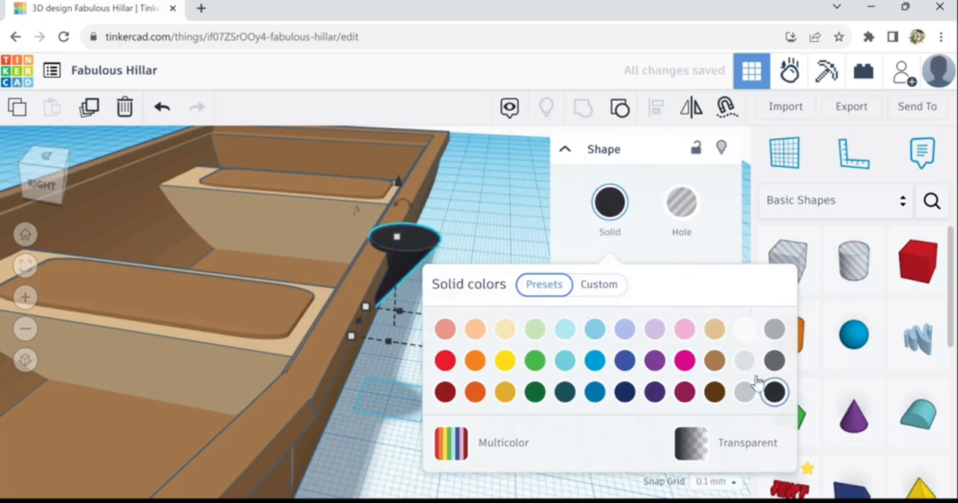
{"action": "left_click", "coordinate": [775, 329]}
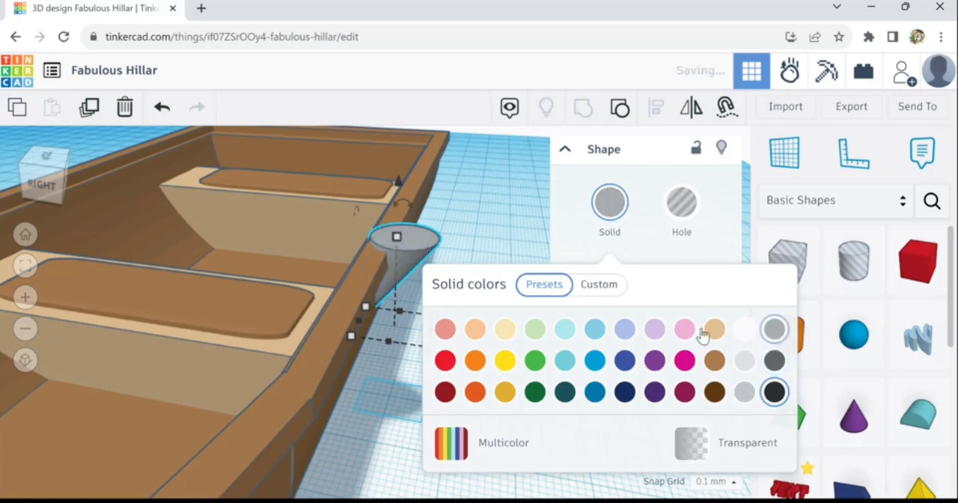
{"action": "left_click", "coordinate": [496, 228]}
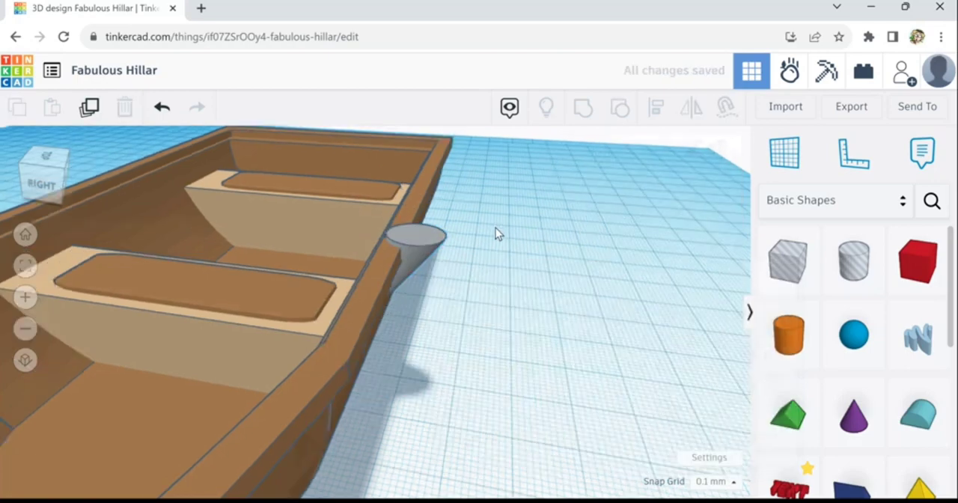
- Place a cylinder hole on the flat top of the trimmed cone
{"action": "key", "text": "f"}
{"action": "mouse_move", "coordinate": [487, 284]}
{"action": "right_mouse_down"}
{"action": "mouse_move", "coordinate": [361, 270]}
{"action": "mouse_move", "coordinate": [450, 292]}
{"action": "mouse_move", "coordinate": [471, 292]}
{"action": "mouse_move", "coordinate": [475, 274]}
{"action": "right_mouse_up"}
{"action": "scroll", "coordinate": [475, 274], "scroll_direction": "up", "scroll_amount": 3}
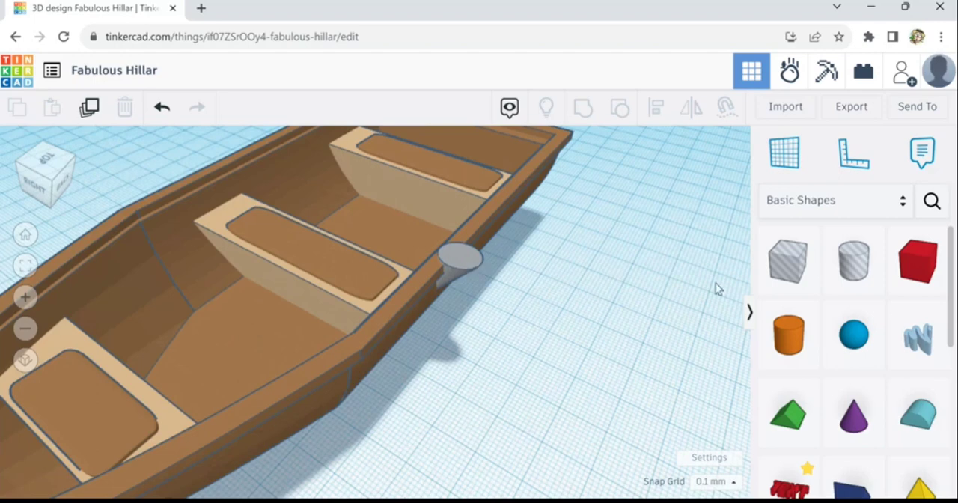
{"action": "left_click_drag", "start_coordinate": [862, 278], "coordinate": [570, 272]}
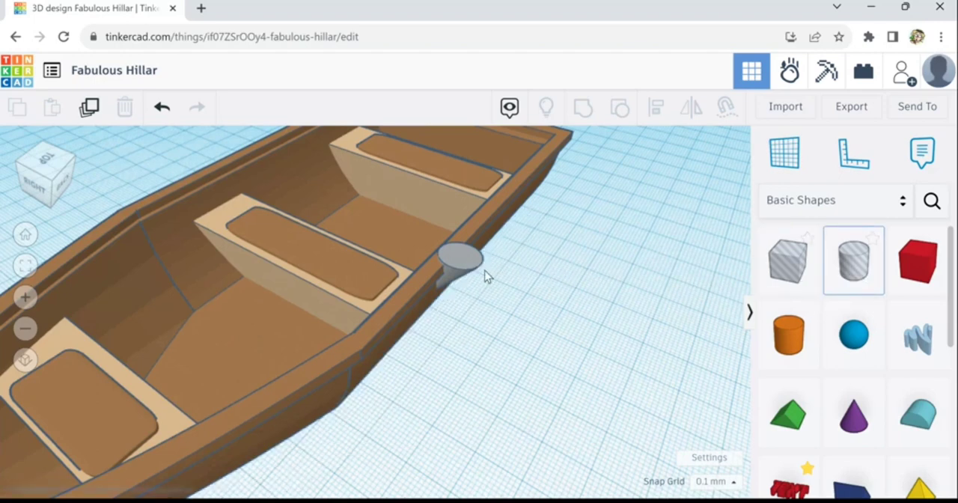
{"action": "mouse_move", "coordinate": [485, 277]}
{"action": "left_mouse_down"}
{"action": "mouse_move", "coordinate": [457, 269]}
{"action": "mouse_move", "coordinate": [470, 271]}
{"action": "left_mouse_up"}
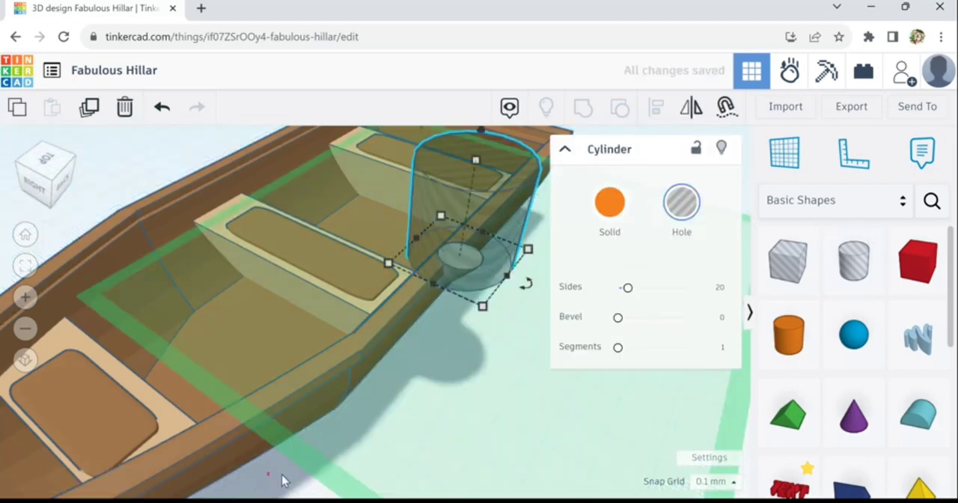
{"action": "left_click", "coordinate": [283, 480]}
{"action": "left_click", "coordinate": [440, 265]}
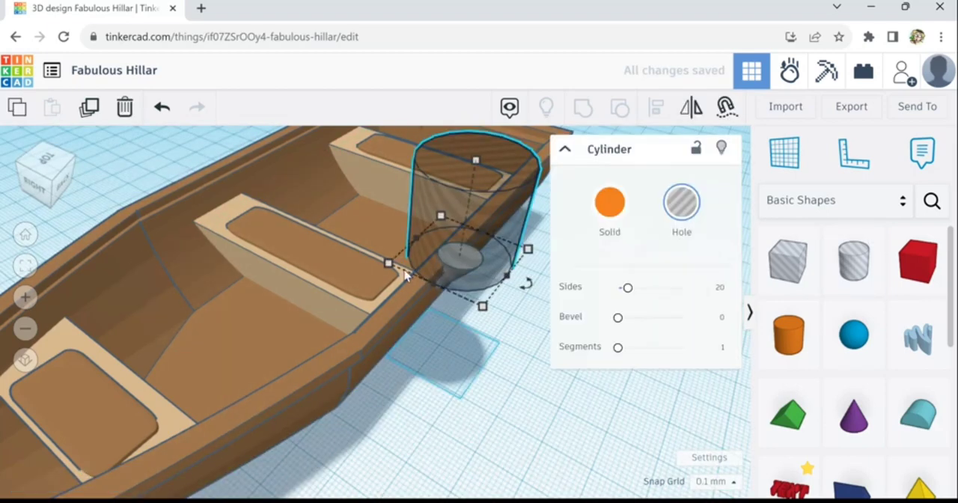
- Shrink the cylinder hole to a small diameter and stretch it into a tall, narrow pin
{"action": "left_click_drag", "start_coordinate": [388, 263], "coordinate": [528, 250]}
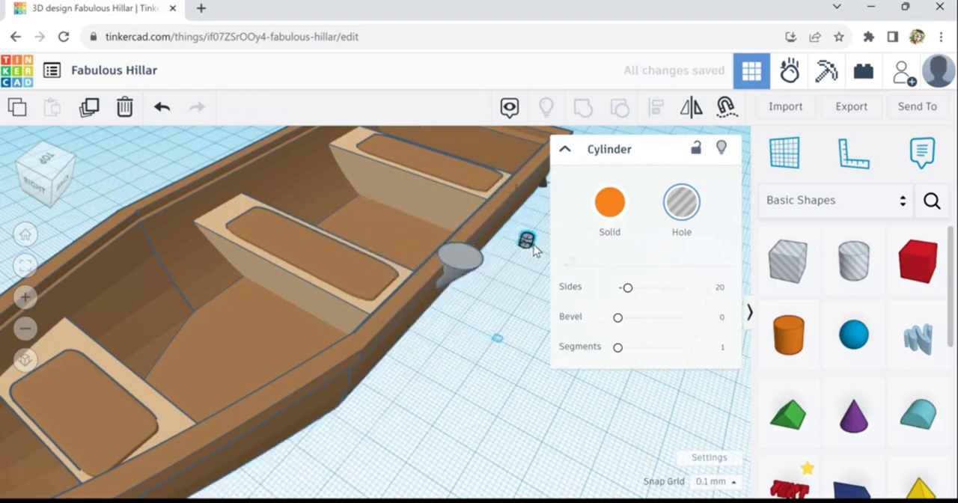
{"action": "scroll", "coordinate": [533, 247], "scroll_direction": "up", "scroll_amount": 5}
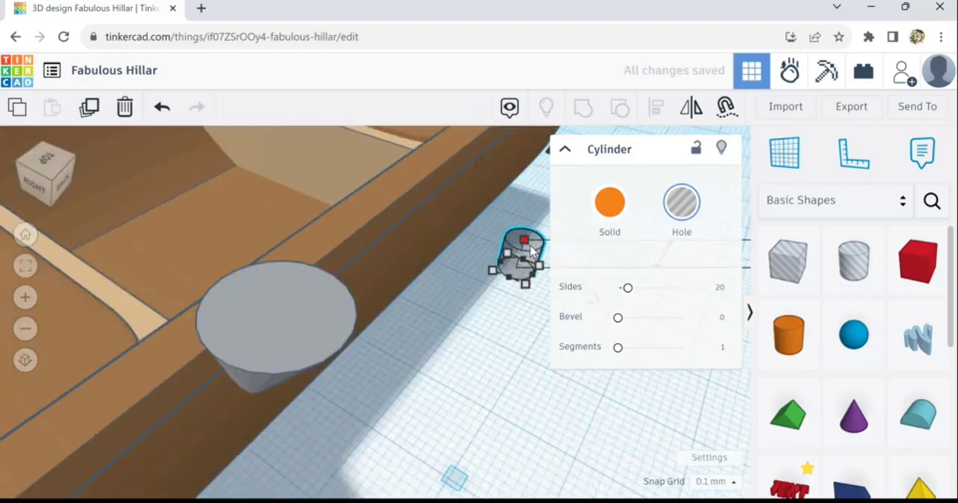
{"action": "left_click_drag", "start_coordinate": [531, 202], "coordinate": [540, 135]}
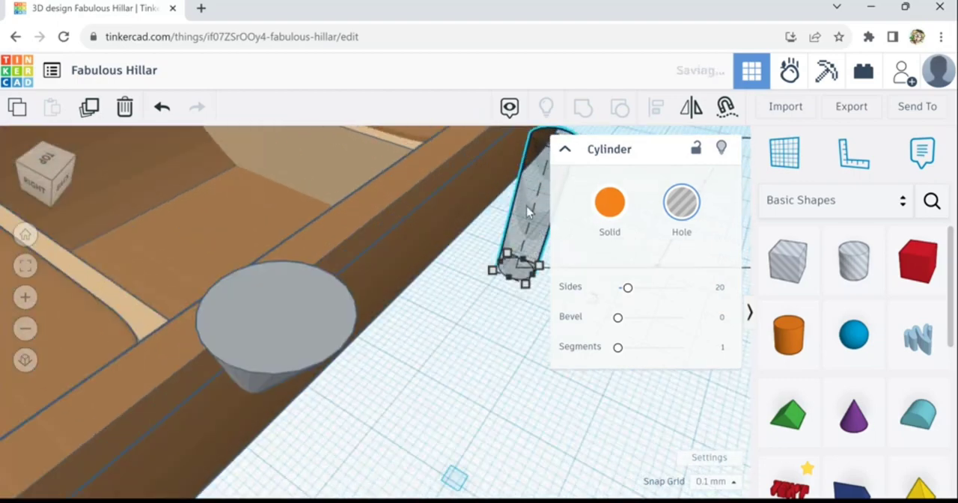
- Move the narrow cylinder hole to the middle of the cone's flat top and sink it into the cone
{"action": "left_click_drag", "start_coordinate": [429, 263], "coordinate": [274, 298]}
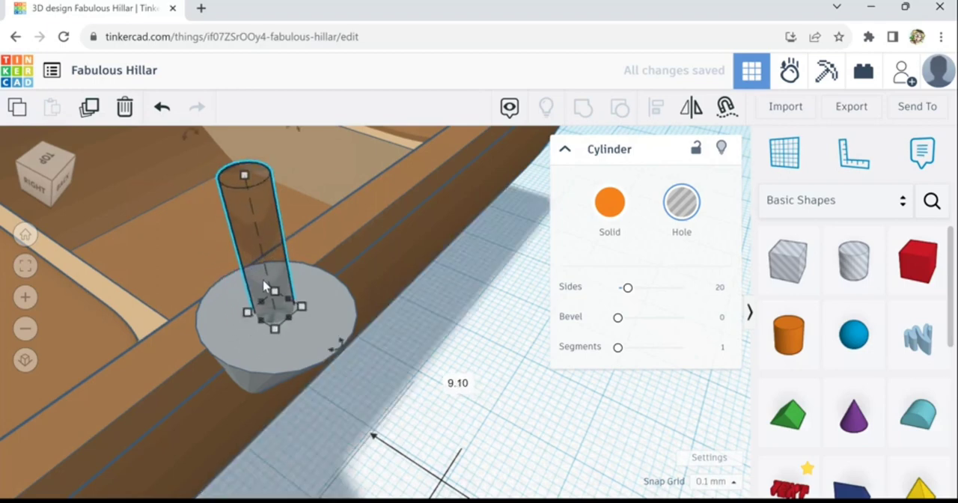
{"action": "key", "text": "ctrl+Down"}
{"action": "key", "text": "ctrl+Down"}
{"action": "key", "text": "ctrl+Down"}
{"action": "key", "text": "ctrl+Down"}
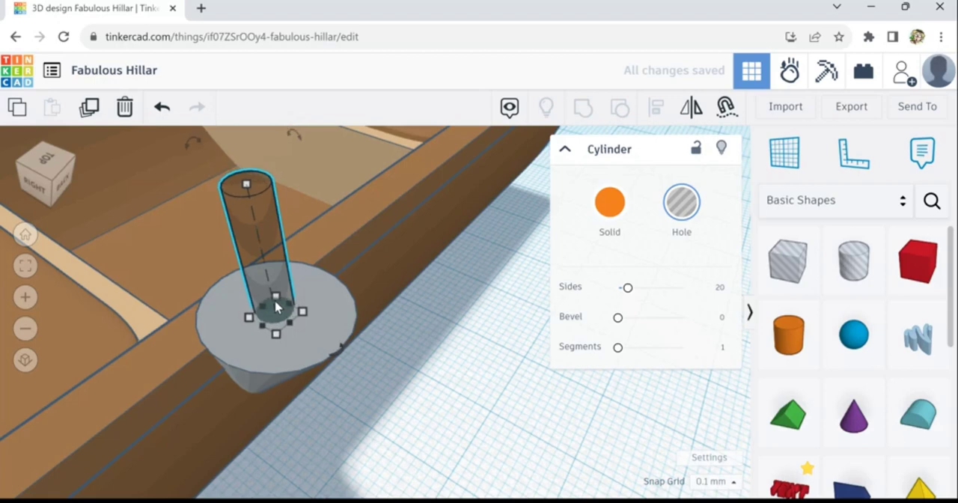
{"action": "key", "text": "ctrl+Down"}
{"action": "key", "text": "ctrl+Down"}
{"action": "key", "text": "ctrl+Down"}
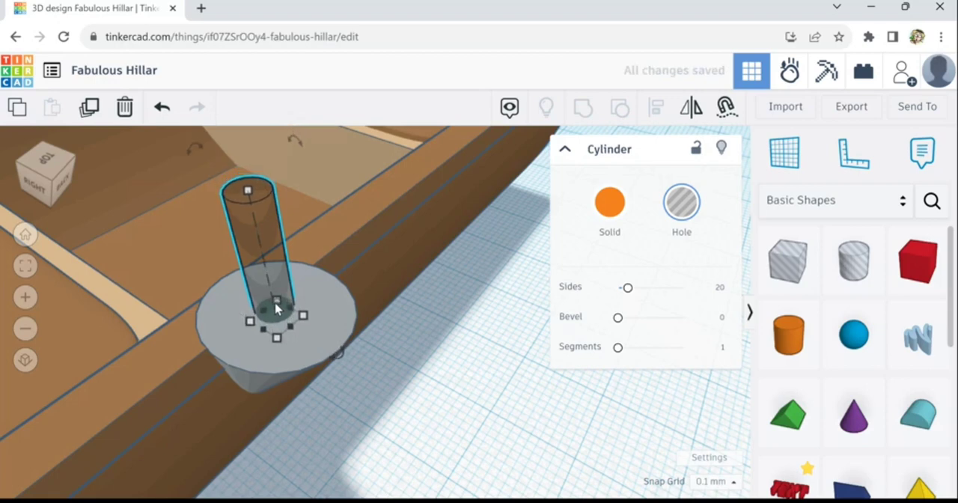
{"action": "key", "text": "ctrl+Down"}
{"action": "key", "text": "ctrl+Down"}
{"action": "key", "text": "ctrl+Down"}
{"action": "key", "text": "ctrl+Down"}
{"action": "key", "text": "ctrl+Down"}
{"action": "key", "text": "ctrl+Down"}
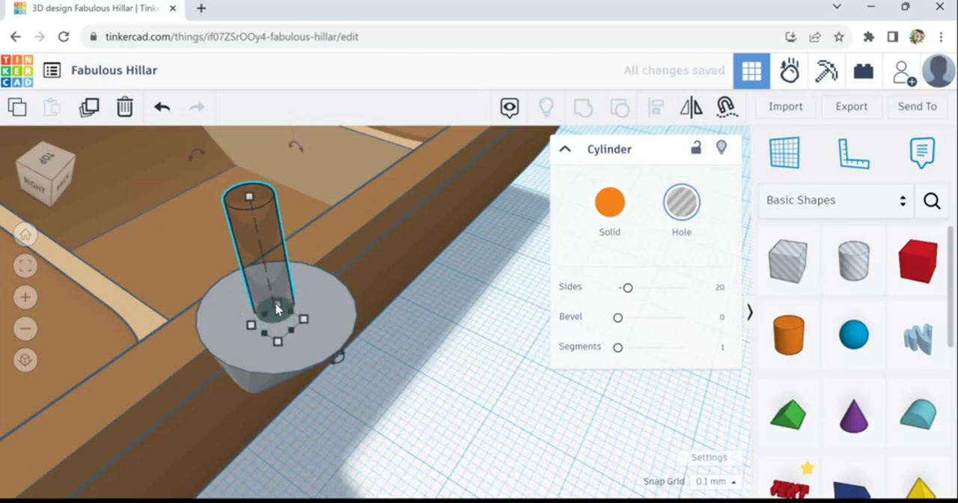
{"action": "key", "text": "ctrl+Down"}
{"action": "key", "text": "ctrl+Down"}
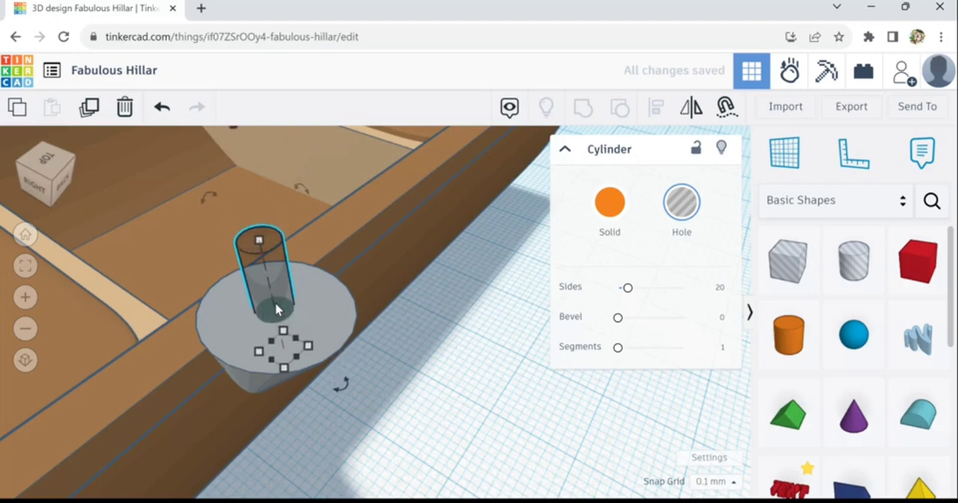
{"action": "key", "text": "ctrl+Down"}
{"action": "key", "text": "ctrl+Down"}
{"action": "key", "text": "ctrl+Down"}
- Sink the cylinder hole further into the cone, leaving a short stub above the flat top
{"action": "key", "text": "ctrl+Down"}
{"action": "key", "text": "ctrl+Down"}
{"action": "key", "text": "ctrl+Down"}
{"action": "key", "text": "ctrl+Down"}
{"action": "key", "text": "ctrl+Down"}
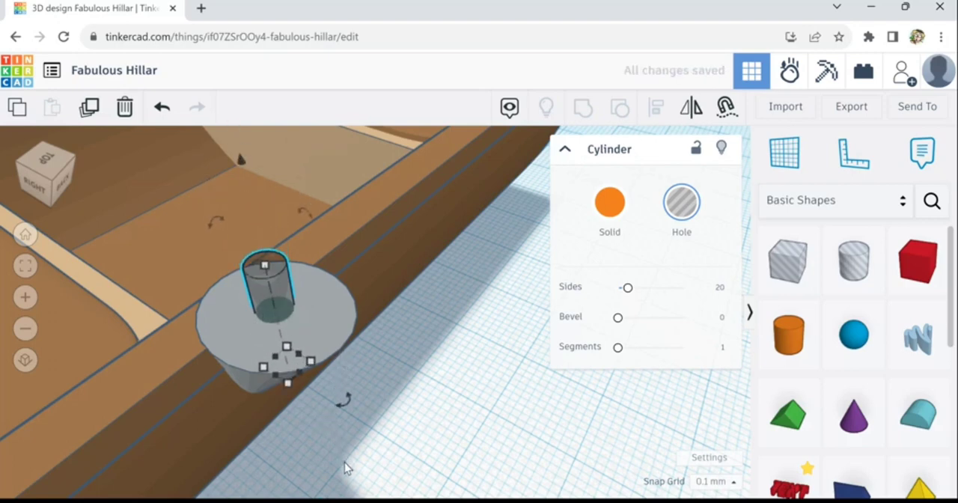
{"action": "key", "text": "ctrl+Down"}
{"action": "key", "text": "ctrl+Down"}
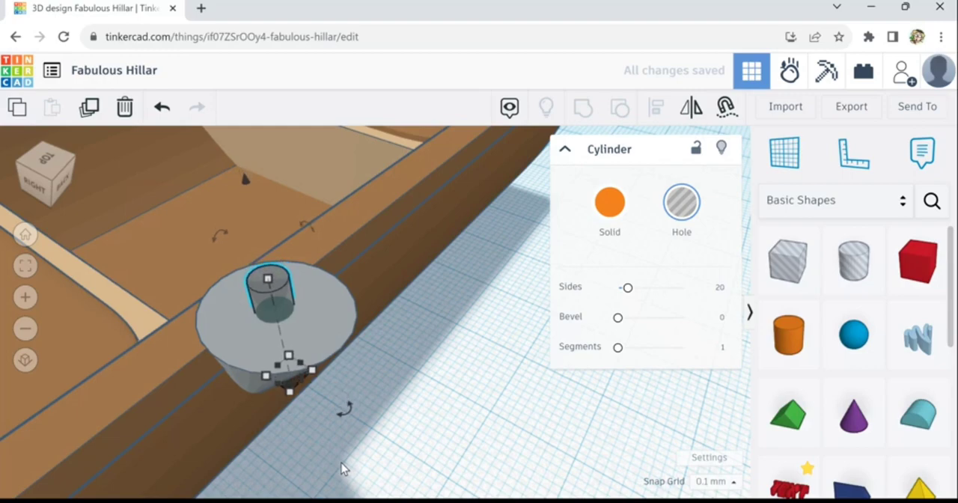
{"action": "key", "text": "ctrl+Down"}
{"action": "key", "text": "ctrl+Down"}
{"action": "right_click_drag", "start_coordinate": [328, 437], "coordinate": [381, 459]}
{"action": "key", "text": "ctrl+Down"}
{"action": "key", "text": "ctrl+Down"}
{"action": "key", "text": "ctrl+Down"}
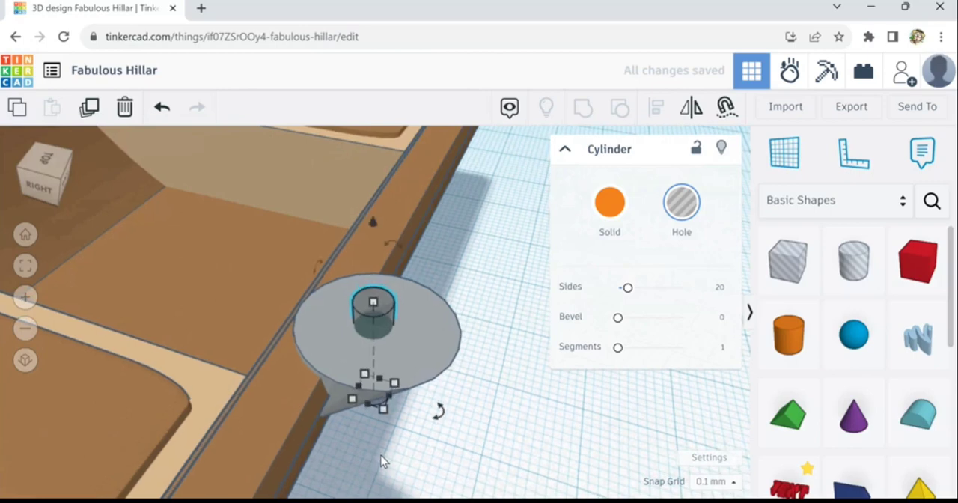
- Lower the cylinder hole until it breaks out of the cone's lower side, and stretch its upper end slightly above the flat top
{"action": "scroll", "coordinate": [389, 423], "scroll_direction": "down", "scroll_amount": 5}
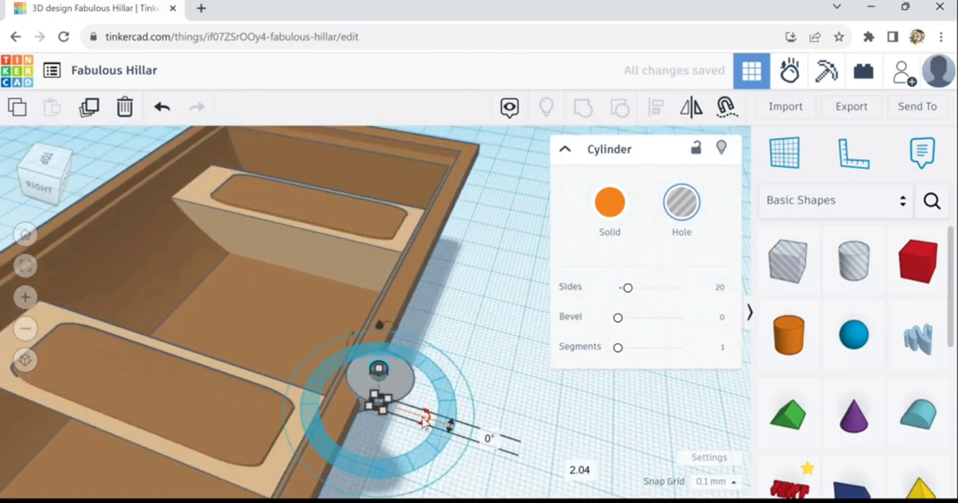
{"action": "scroll", "coordinate": [438, 421], "scroll_direction": "up", "scroll_amount": 5}
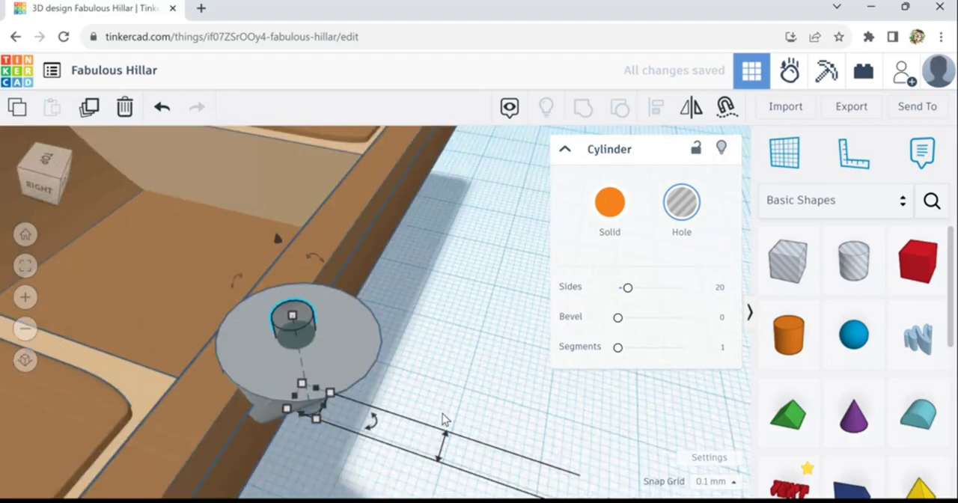
{"action": "scroll", "coordinate": [443, 416], "scroll_direction": "down", "scroll_amount": 5}
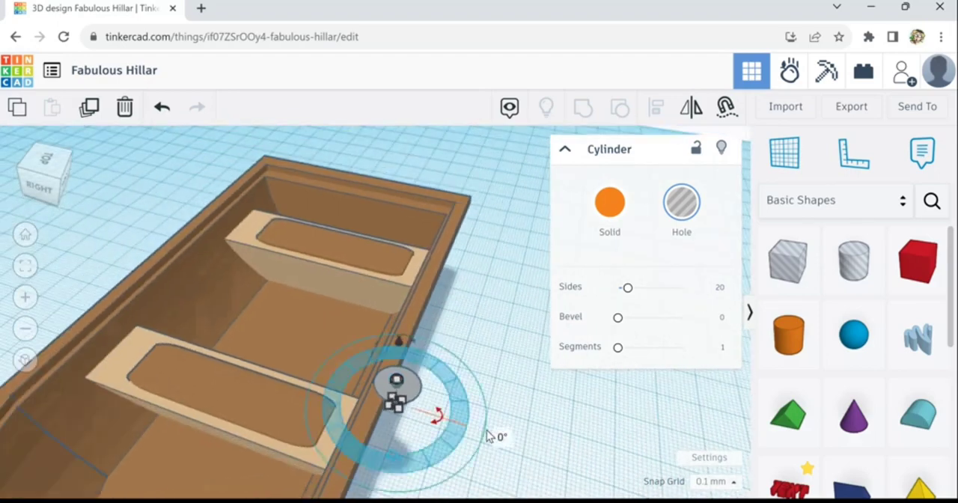
{"action": "right_click_drag", "start_coordinate": [465, 422], "coordinate": [428, 402]}
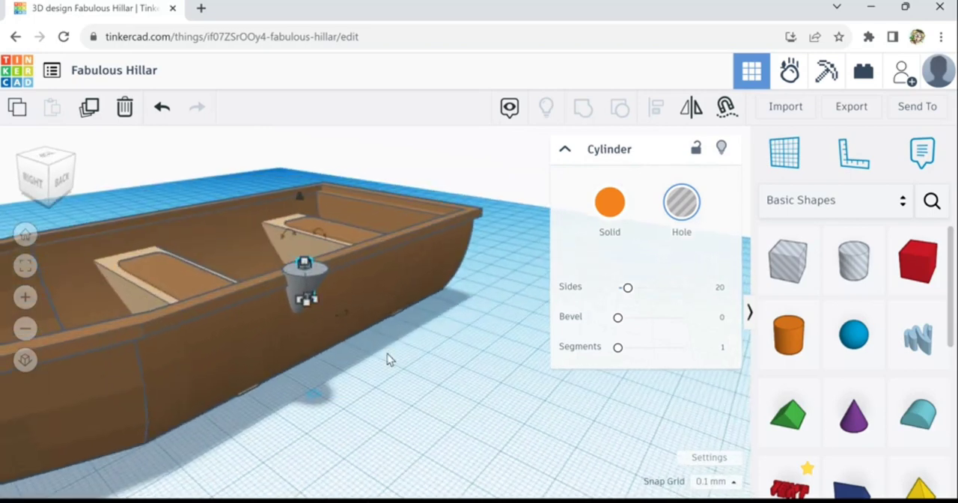
{"action": "scroll", "coordinate": [387, 355], "scroll_direction": "up", "scroll_amount": 3}
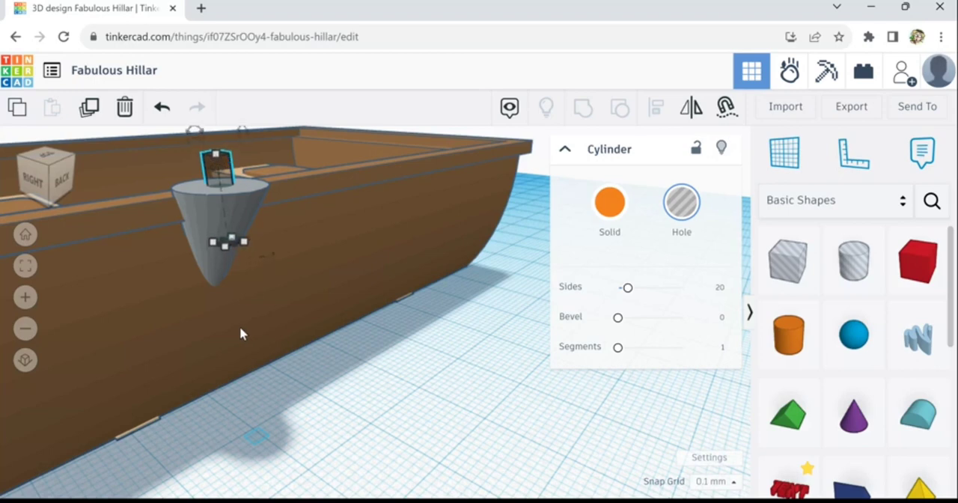
{"action": "scroll", "coordinate": [208, 249], "scroll_direction": "up", "scroll_amount": 5}
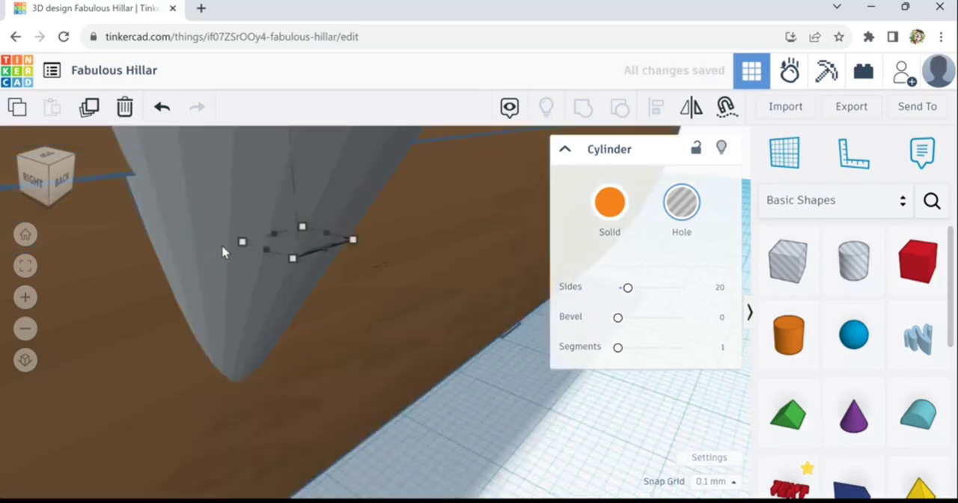
{"action": "scroll", "coordinate": [222, 252], "scroll_direction": "up", "scroll_amount": 1}
{"action": "scroll", "coordinate": [222, 253], "scroll_direction": "down", "scroll_amount": 3}
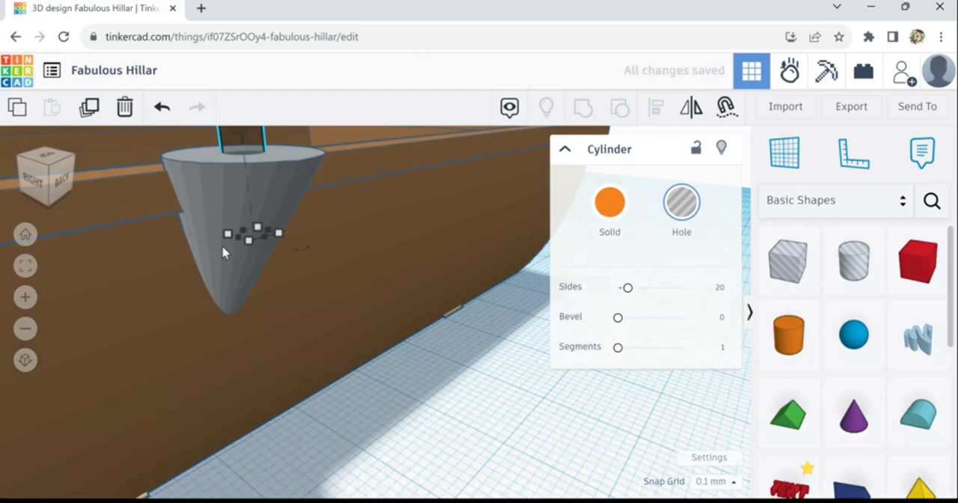
{"action": "key", "text": "ctrl+Down"}
{"action": "key", "text": "ctrl+Down"}
{"action": "key", "text": "ctrl+Down"}
{"action": "key", "text": "ctrl+Down"}
{"action": "key", "text": "ctrl+Down"}
{"action": "key", "text": "ctrl+Down"}
{"action": "key", "text": "ctrl+Down"}
{"action": "key", "text": "ctrl+Down"}
{"action": "key", "text": "ctrl+Down"}
{"action": "key", "text": "ctrl+Down"}
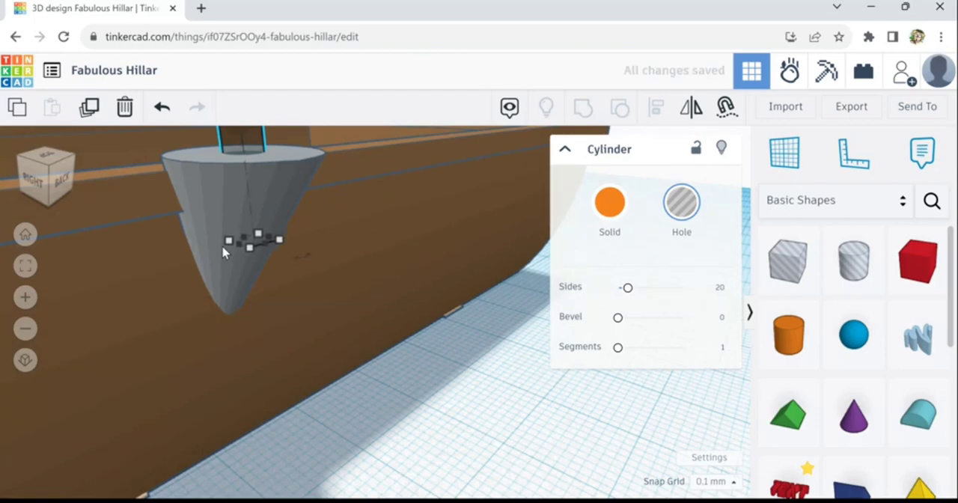
{"action": "key", "text": "ctrl+Down"}
{"action": "key", "text": "ctrl+Down"}
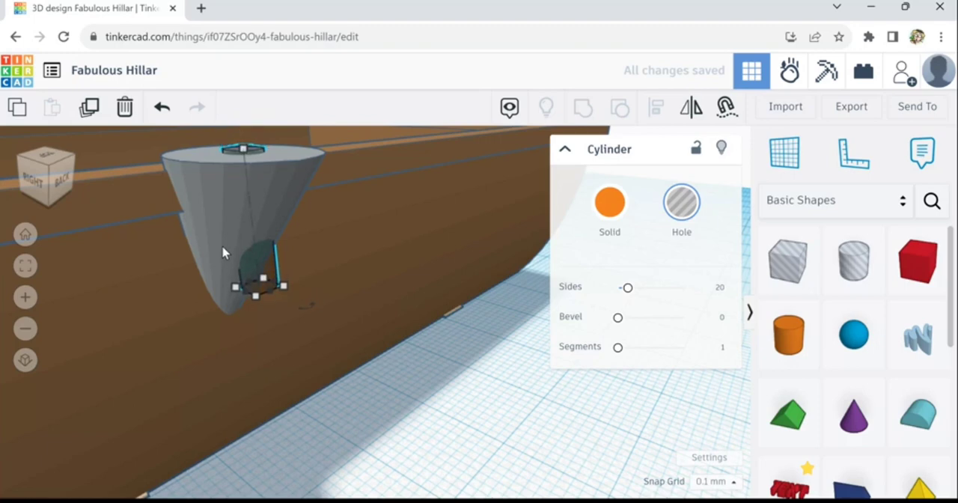
{"action": "mouse_move", "coordinate": [246, 161]}
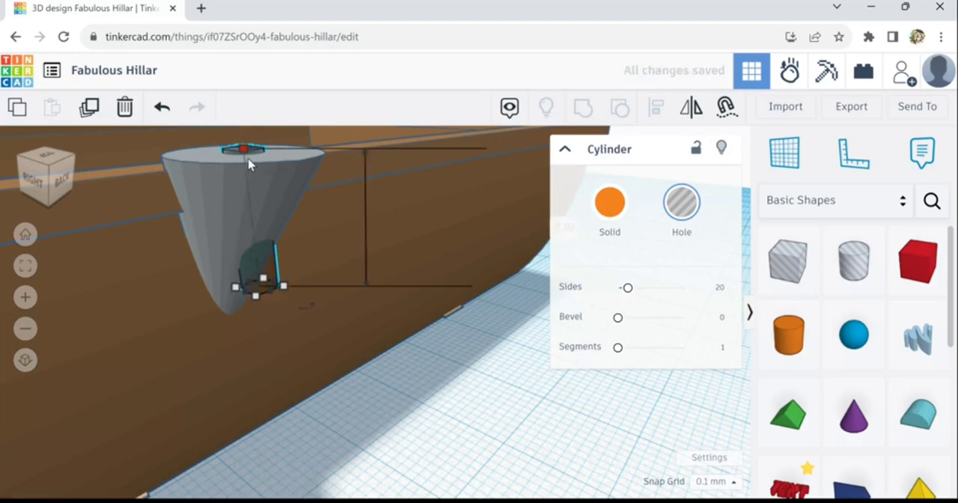
{"action": "left_click_drag", "start_coordinate": [249, 164], "coordinate": [253, 155]}
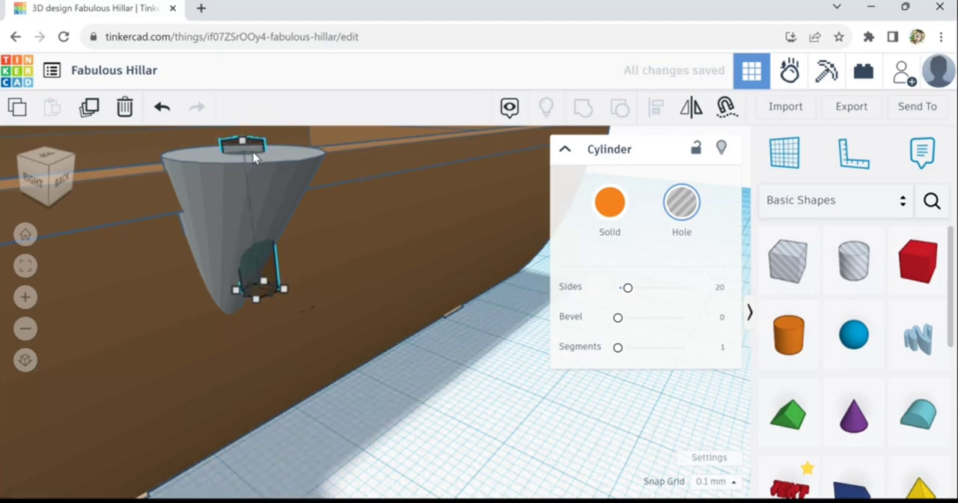
- Group the cylinder hole with the grey cone to cut the hole through it, and deselect the finished fitting
{"action": "left_click", "coordinate": [223, 211], "text": "shift"}
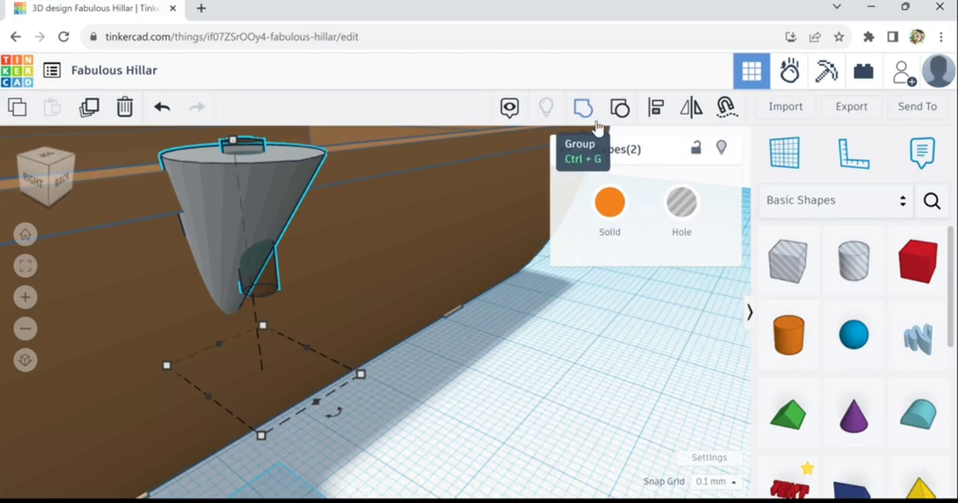
{"action": "left_click", "coordinate": [591, 125]}
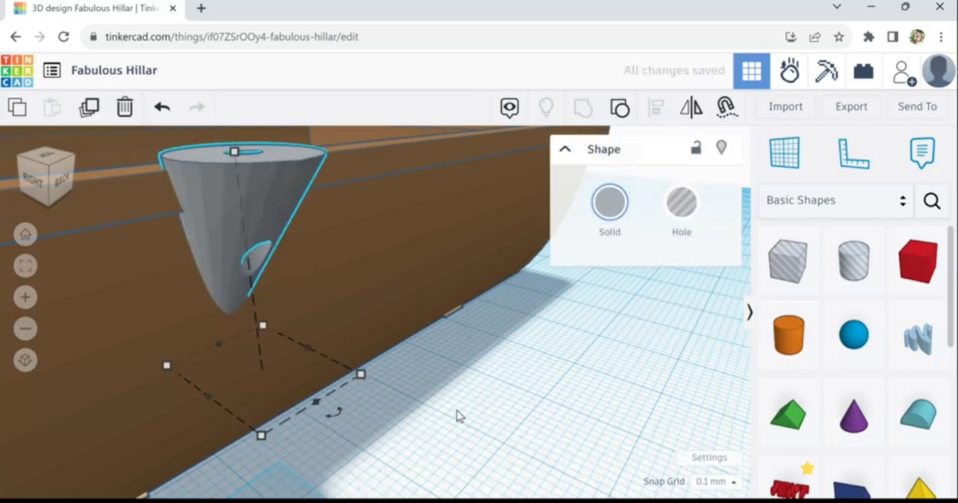
{"action": "scroll", "coordinate": [456, 410], "scroll_direction": "down", "scroll_amount": 8}
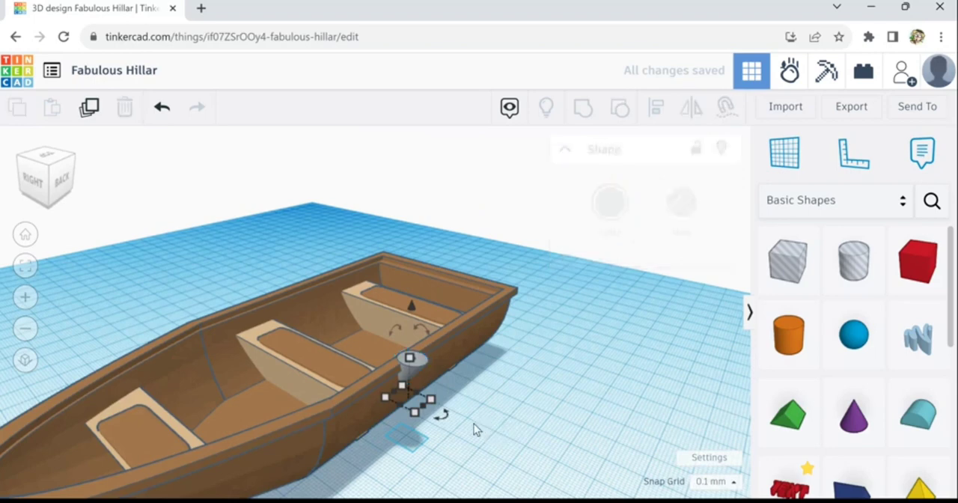
{"action": "left_click", "coordinate": [483, 435]}
- Duplicate the grey cone fitting and move the copy straight across the boat towards the opposite rim
{"action": "right_click_drag", "start_coordinate": [496, 449], "coordinate": [483, 382]}
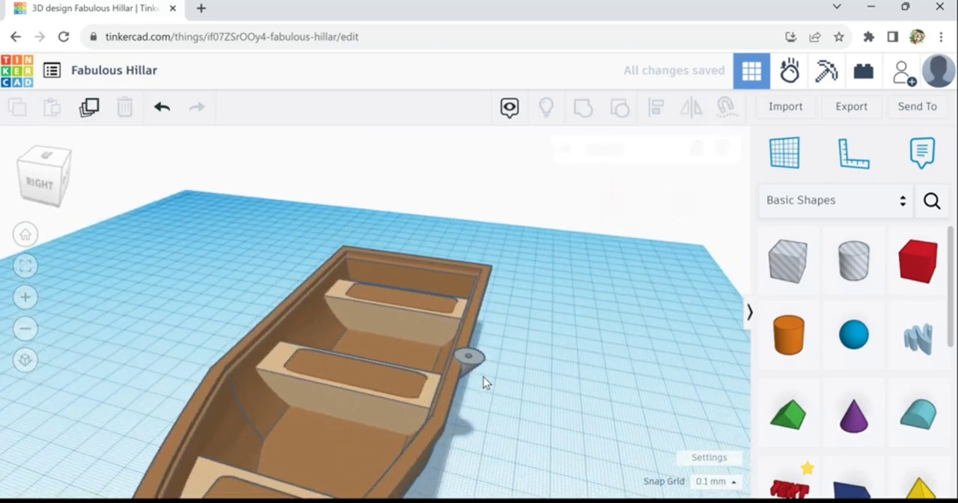
{"action": "left_click", "coordinate": [472, 359]}
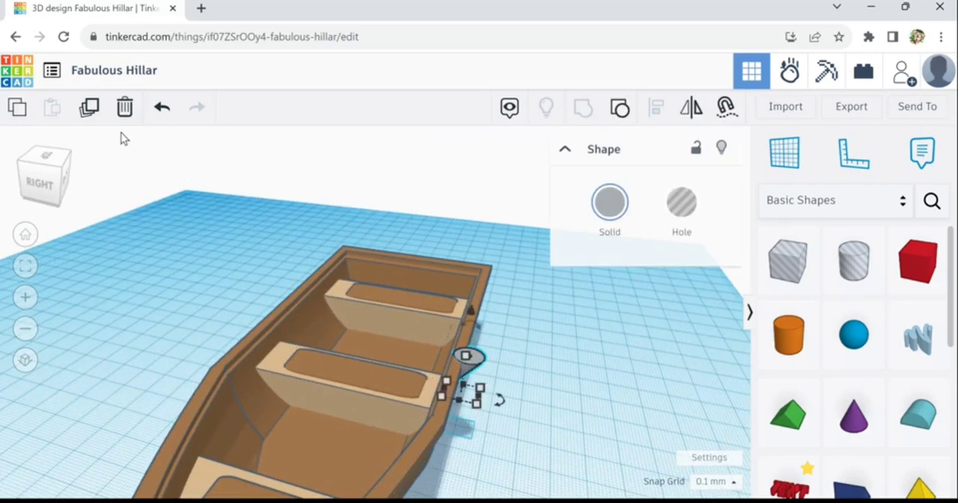
{"action": "key", "text": "Left"}
{"action": "key", "text": "Left"}
{"action": "key", "text": "Left"}
{"action": "key", "text": "Left"}
{"action": "key", "text": "Left"}
{"action": "key", "text": "Left"}
{"action": "key", "text": "Left"}
{"action": "key", "text": "Left"}
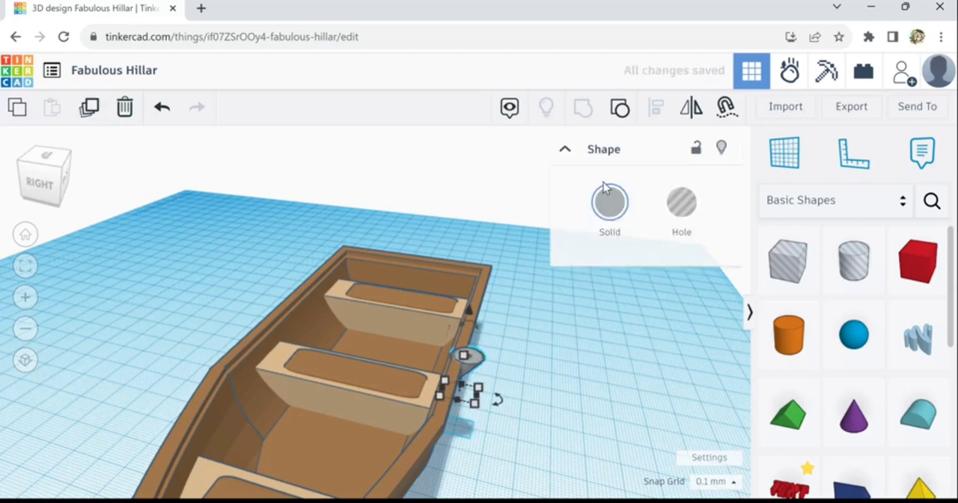
{"action": "key", "text": "Left"}
{"action": "key", "text": "Left"}
{"action": "key", "text": "Left"}
{"action": "key", "text": "Left"}
{"action": "key", "text": "Left"}
{"action": "key", "text": "Left"}
{"action": "key", "text": "Left"}
{"action": "key", "text": "Left"}
{"action": "key", "text": "Left"}
{"action": "key", "text": "Left"}
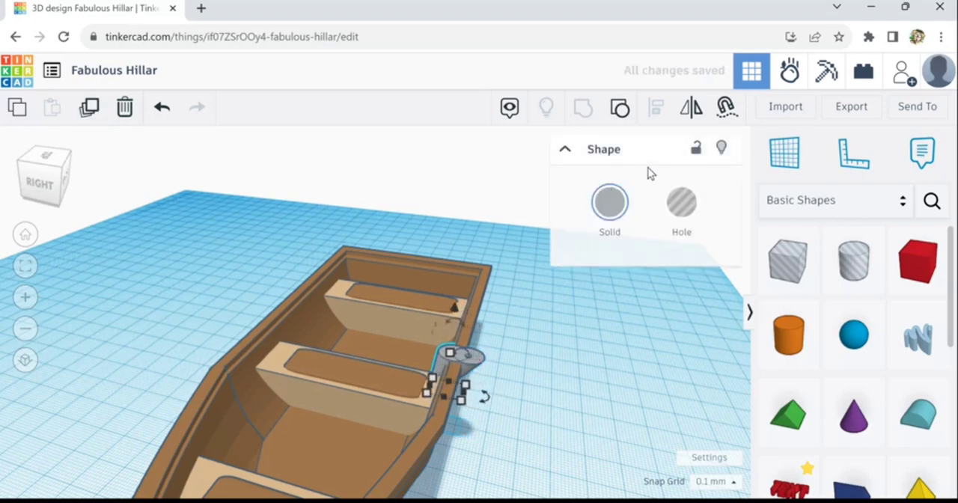
{"action": "key", "text": "Left"}
{"action": "key", "text": "Left"}
{"action": "key", "text": "Left"}
{"action": "key", "text": "Left"}
{"action": "key", "text": "Left"}
{"action": "key", "text": "Left"}
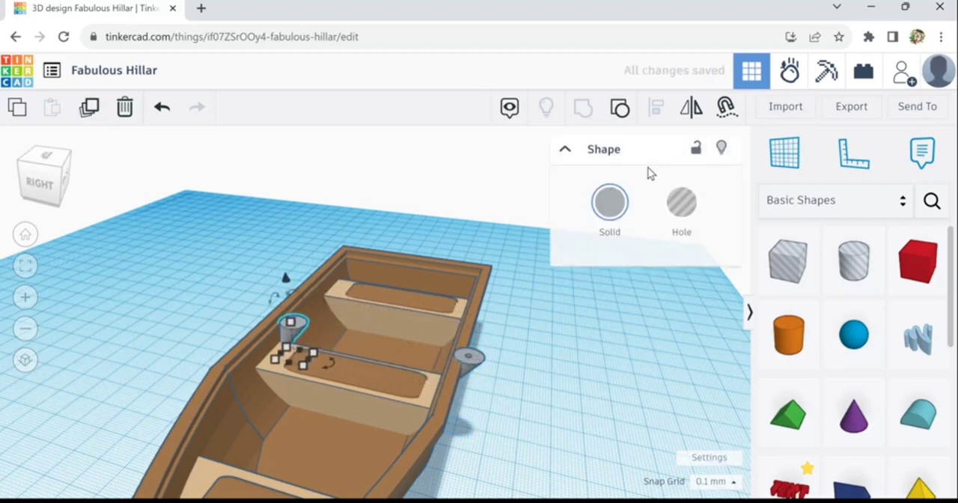
{"action": "key", "text": "Left"}
{"action": "key", "text": "Left"}
{"action": "key", "text": "Left"}
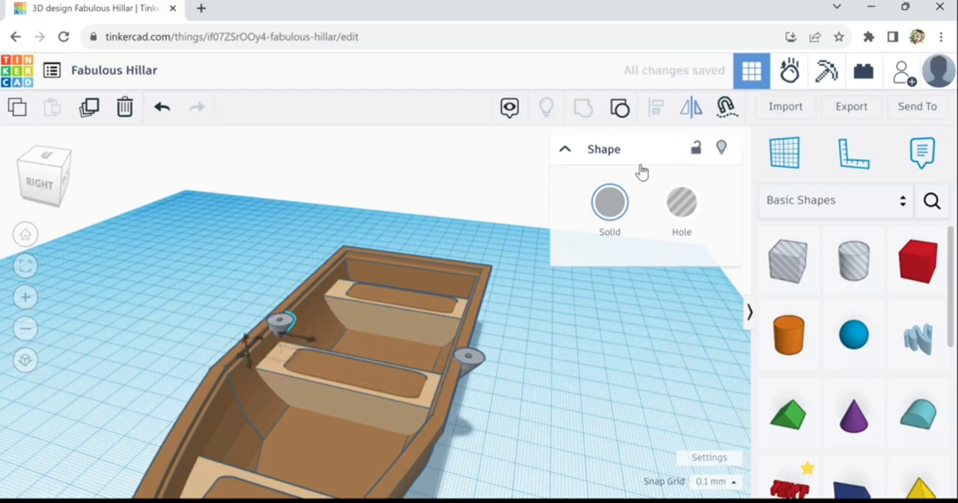
- Mirror the copied fitting across the boat's width and shift it outward so it overhangs the opposite rim
{"action": "left_click", "coordinate": [316, 348]}
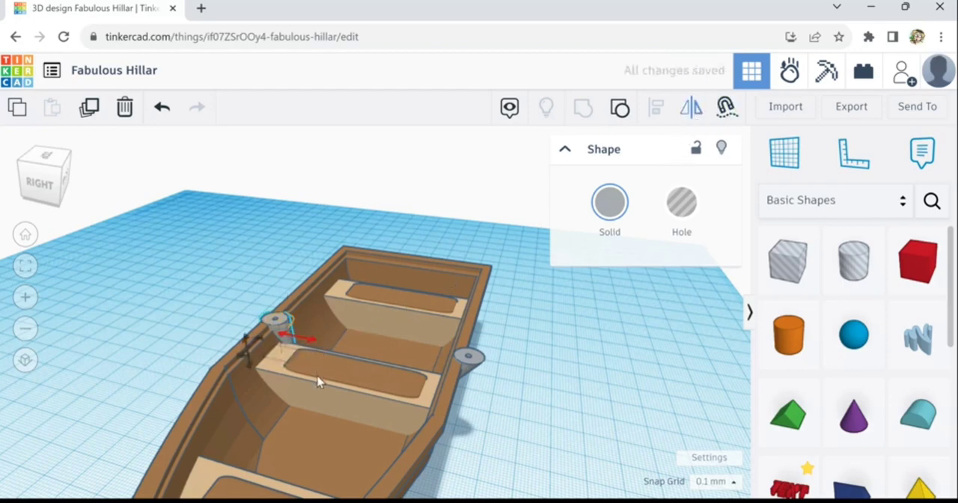
{"action": "left_click", "coordinate": [317, 380]}
{"action": "key", "text": "Left"}
{"action": "key", "text": "Left"}
{"action": "key", "text": "Left"}
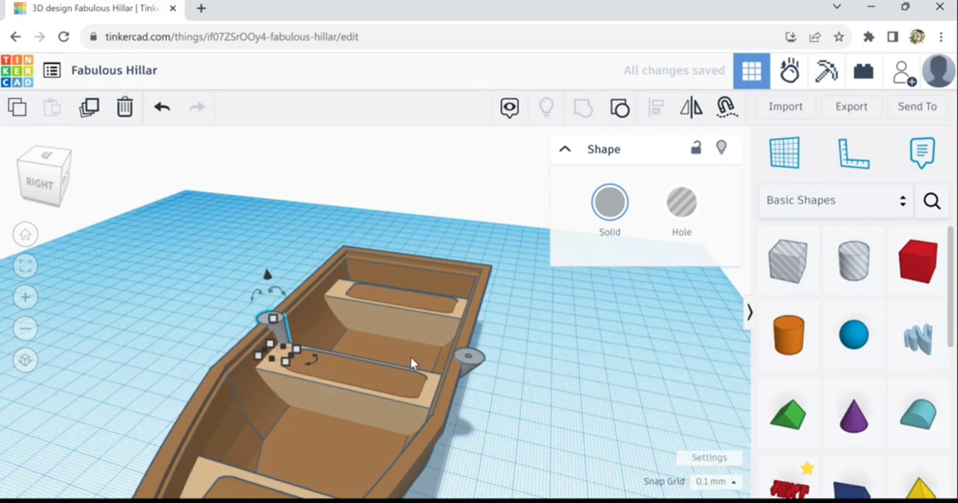
{"action": "key", "text": "Left"}
{"action": "key", "text": "Left"}
{"action": "key", "text": "Left"}
{"action": "key", "text": "Left"}
{"action": "key", "text": "Left"}
{"action": "key", "text": "Left"}
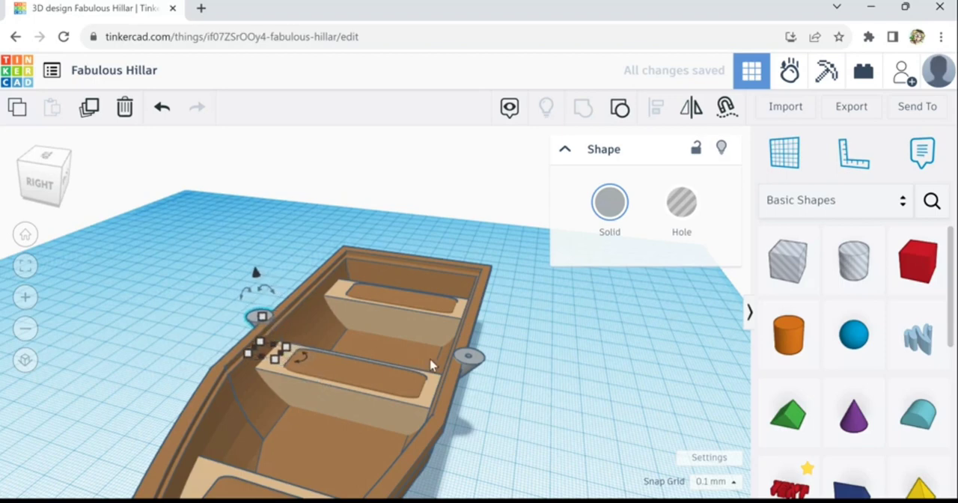
- Examine how the copied cone fitting meets the rim and inner hull wall, comparing it with the original on the other side
{"action": "scroll", "coordinate": [451, 374], "scroll_direction": "up", "scroll_amount": 8}
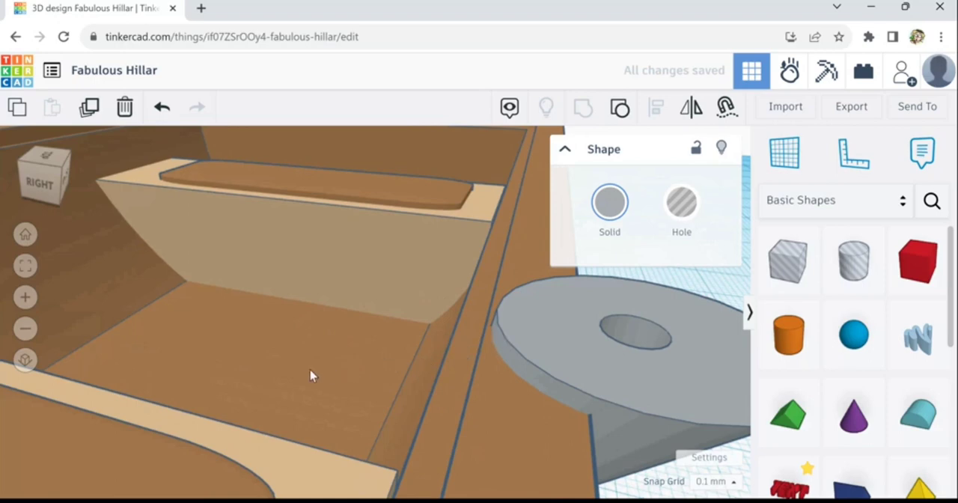
{"action": "middle_click_drag", "start_coordinate": [310, 370], "coordinate": [642, 454]}
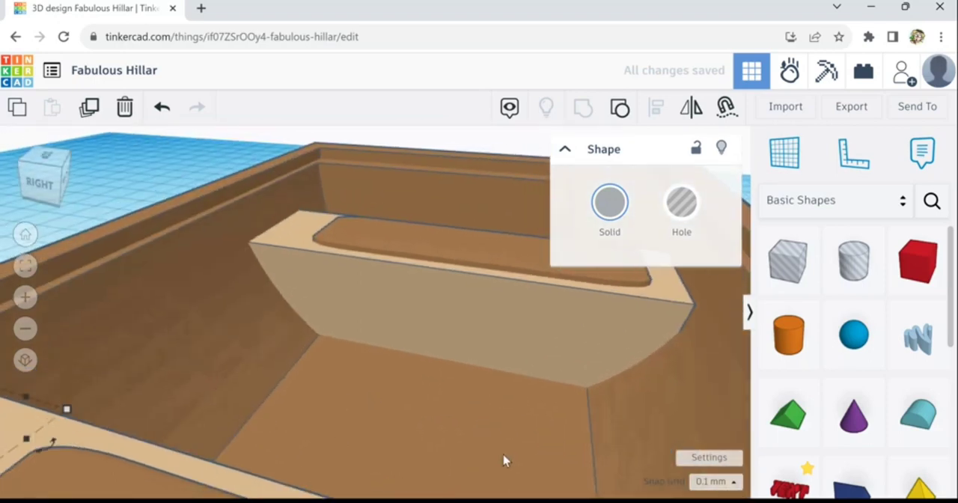
{"action": "middle_click_drag", "start_coordinate": [296, 403], "coordinate": [438, 427]}
{"action": "middle_click_drag", "start_coordinate": [331, 424], "coordinate": [489, 432]}
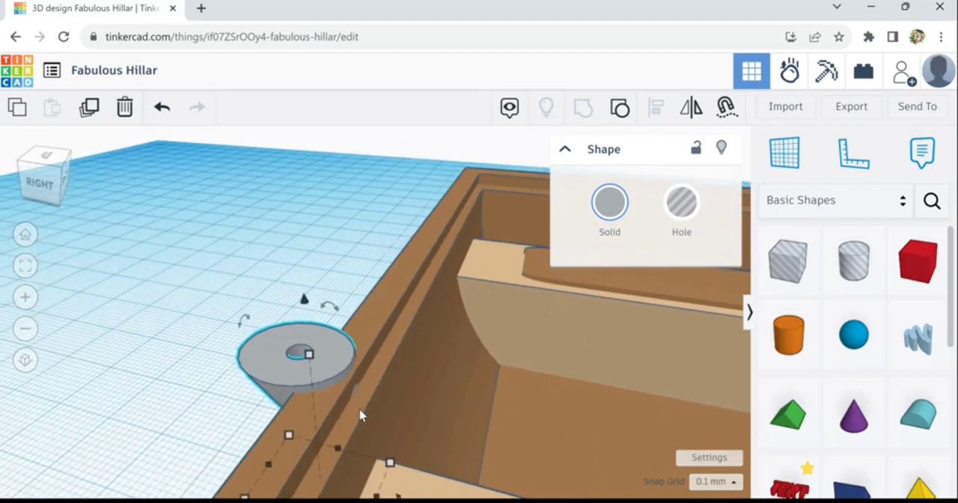
{"action": "scroll", "coordinate": [359, 416], "scroll_direction": "up", "scroll_amount": 5}
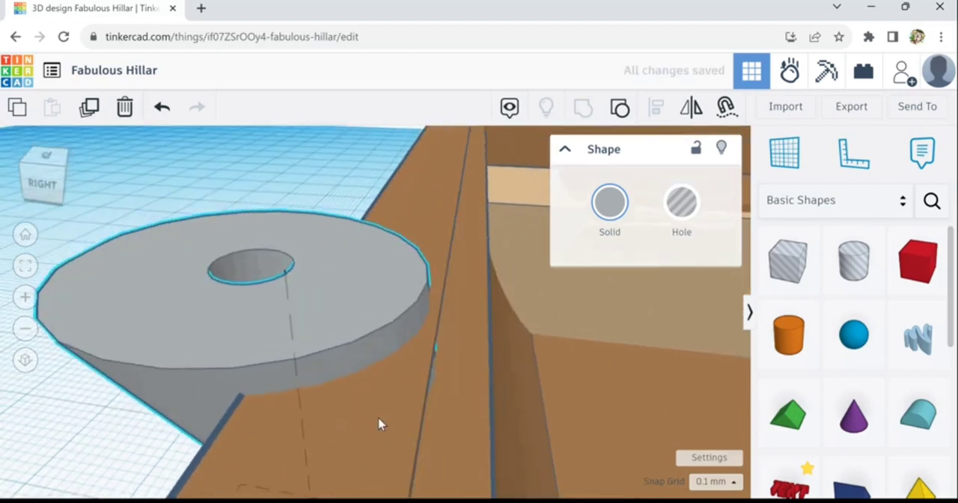
{"action": "right_click_drag", "start_coordinate": [385, 423], "coordinate": [398, 411]}
{"action": "scroll", "coordinate": [397, 410], "scroll_direction": "down", "scroll_amount": 6}
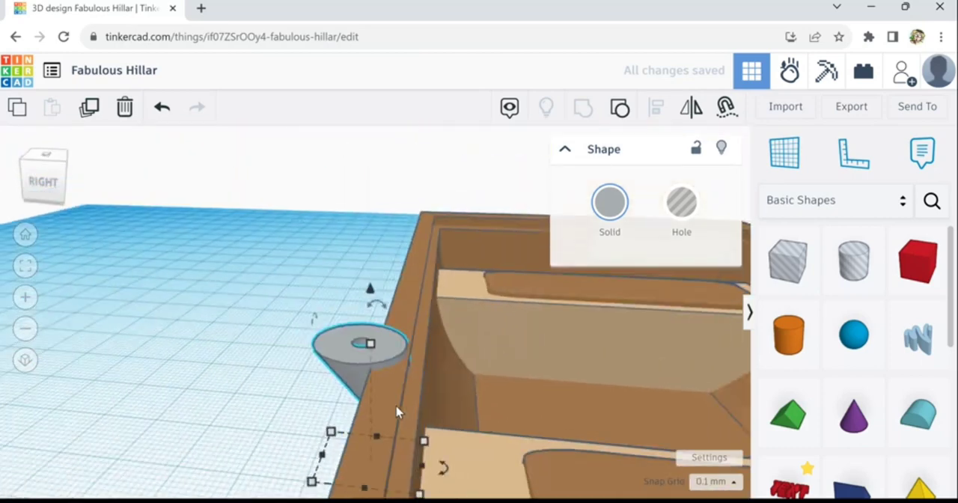
{"action": "scroll", "coordinate": [404, 410], "scroll_direction": "up", "scroll_amount": 1}
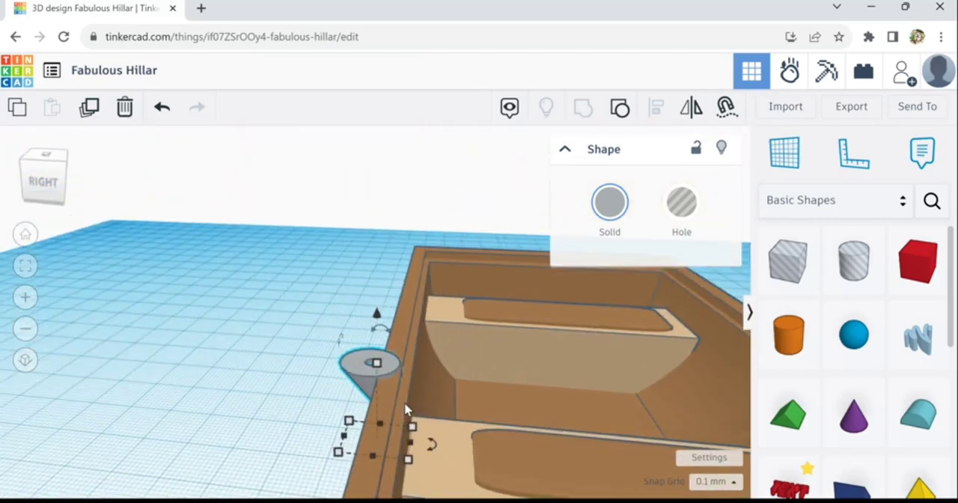
{"action": "scroll", "coordinate": [405, 410], "scroll_direction": "up", "scroll_amount": 1}
{"action": "middle_click_drag", "start_coordinate": [477, 414], "coordinate": [392, 414]}
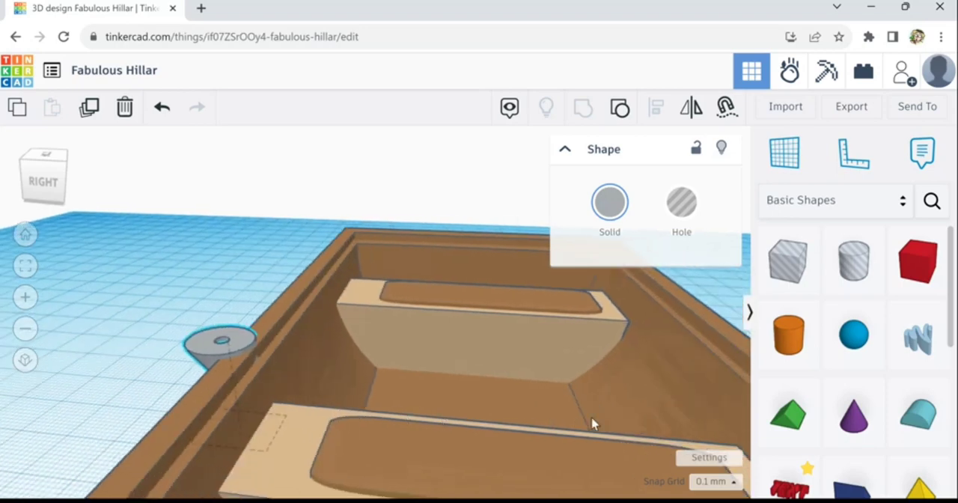
{"action": "middle_click_drag", "start_coordinate": [507, 411], "coordinate": [486, 410]}
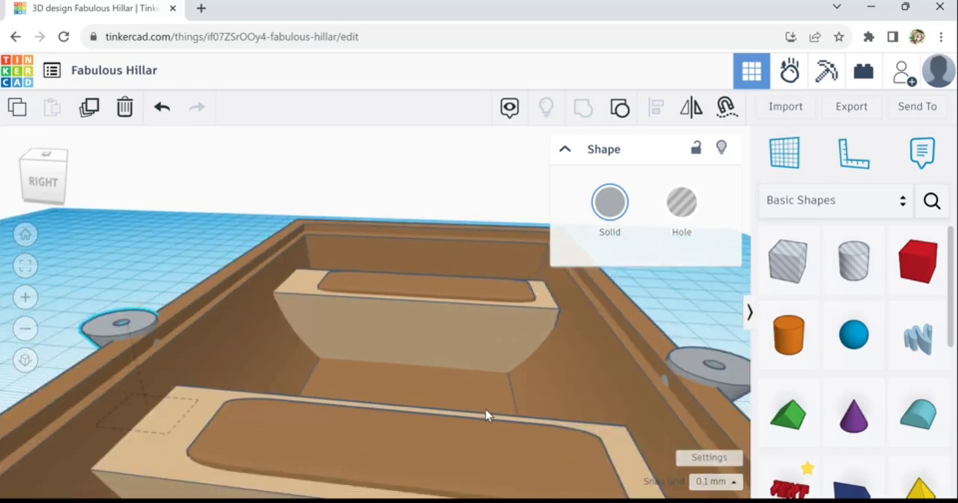
{"action": "middle_click_drag", "start_coordinate": [498, 423], "coordinate": [562, 441]}
{"action": "scroll", "coordinate": [213, 386], "scroll_direction": "up", "scroll_amount": 5}
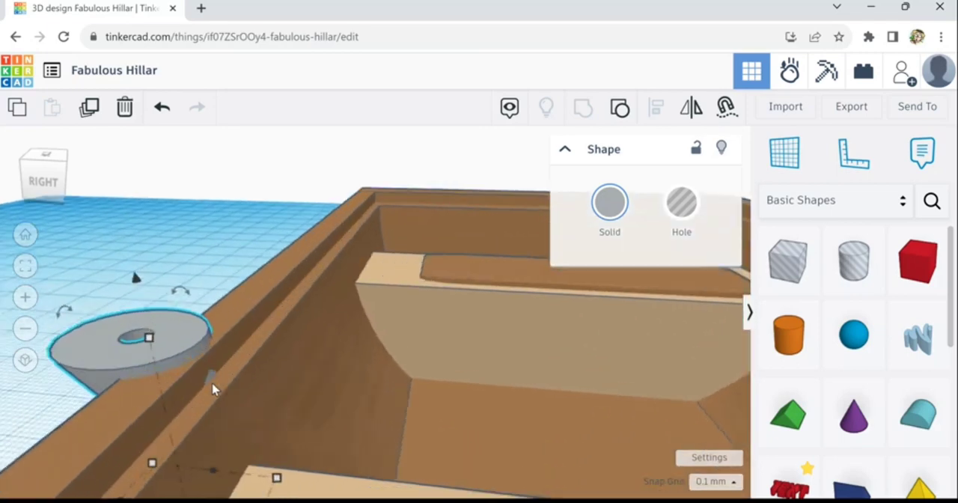
{"action": "scroll", "coordinate": [214, 385], "scroll_direction": "down", "scroll_amount": 2}
{"action": "middle_click_drag", "start_coordinate": [267, 421], "coordinate": [300, 422]}
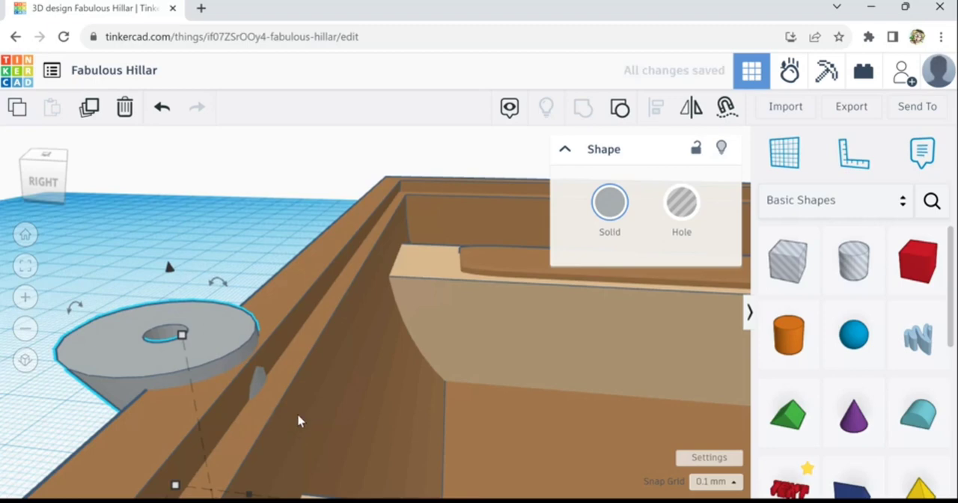
- Compare how the grey cone fittings sit on both rims from inside and outside the hull, and leave everything deselected
{"action": "right_click_drag", "start_coordinate": [298, 414], "coordinate": [472, 377]}
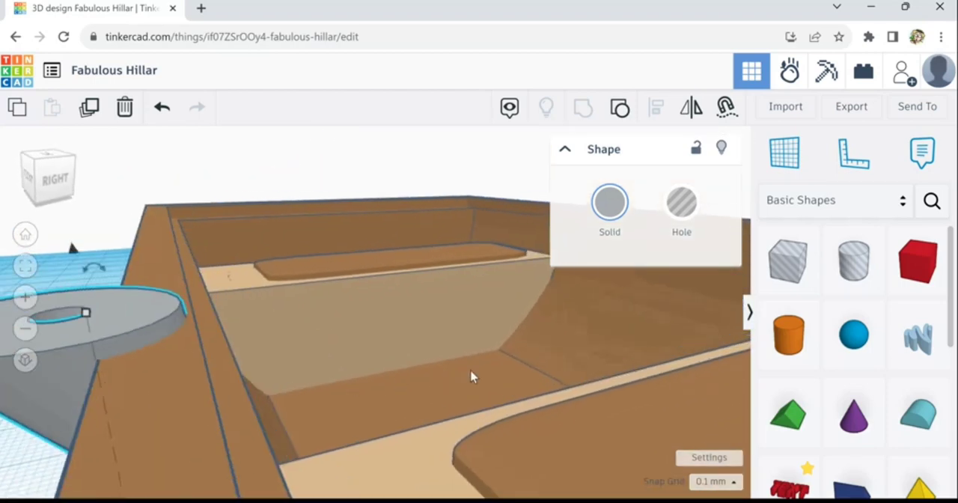
{"action": "right_click_drag", "start_coordinate": [385, 396], "coordinate": [466, 405]}
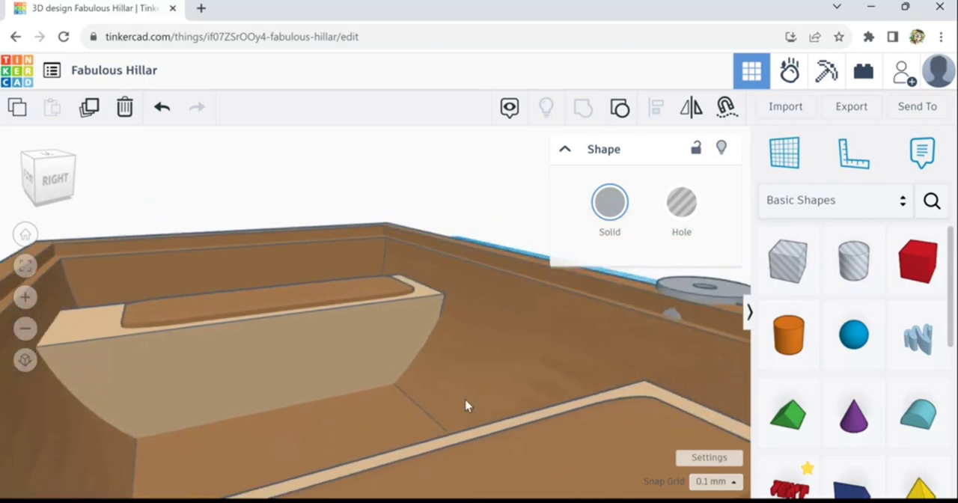
{"action": "left_click", "coordinate": [701, 307]}
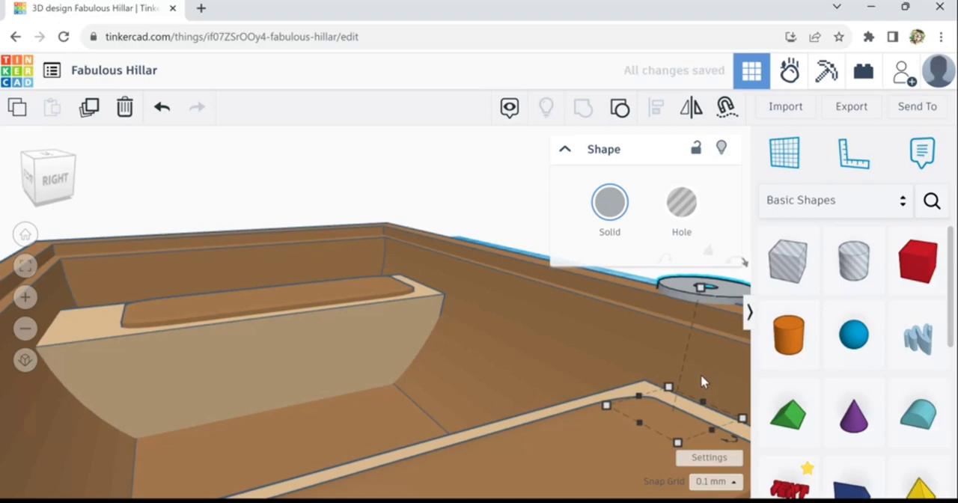
{"action": "left_click", "coordinate": [457, 417]}
{"action": "scroll", "coordinate": [460, 417], "scroll_direction": "down", "scroll_amount": 6}
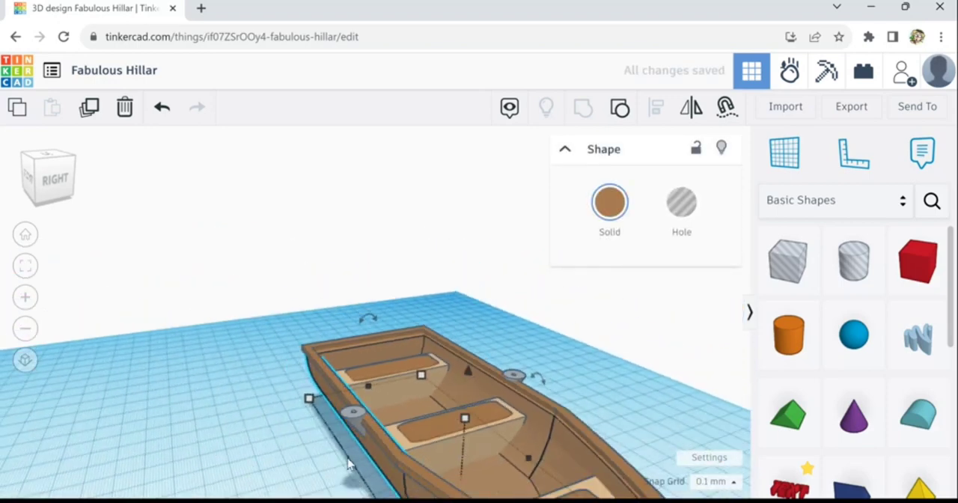
{"action": "right_click_drag", "start_coordinate": [347, 459], "coordinate": [359, 457]}
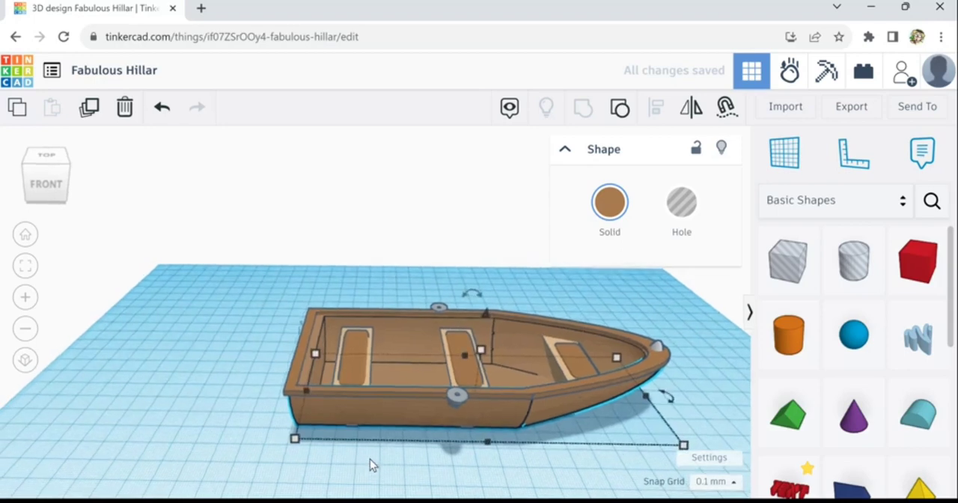
{"action": "left_click", "coordinate": [369, 459]}
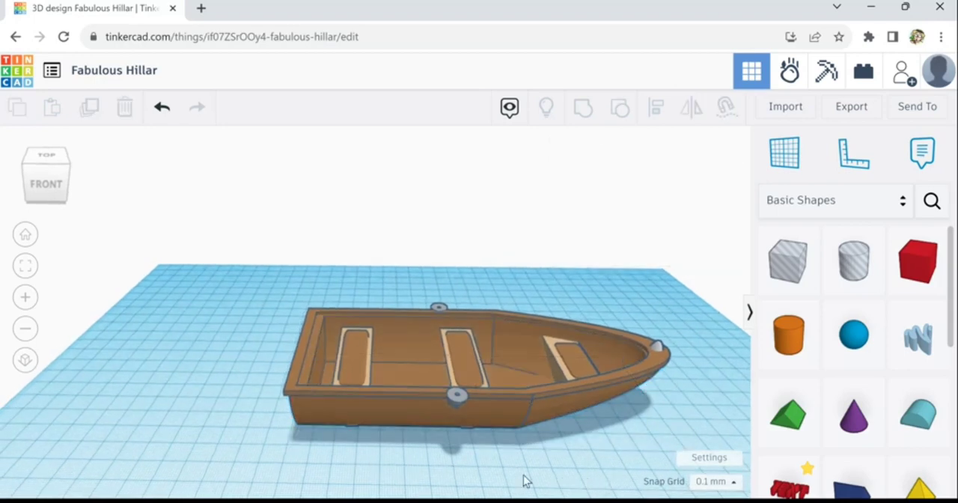
- Examine the whole boat from several angles, including the seats, rim, bow fitting and both cone fittings
{"action": "middle_click_drag", "start_coordinate": [527, 481], "coordinate": [439, 482]}
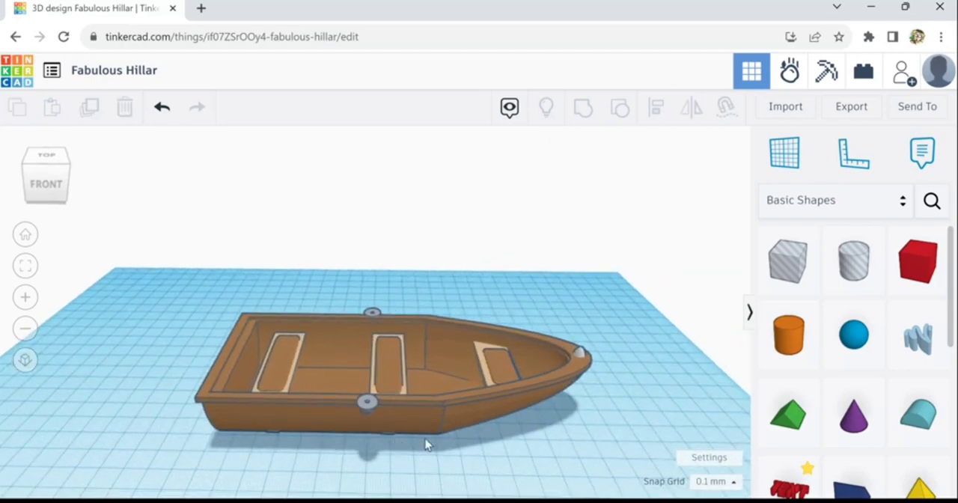
{"action": "scroll", "coordinate": [426, 463], "scroll_direction": "up", "scroll_amount": 1}
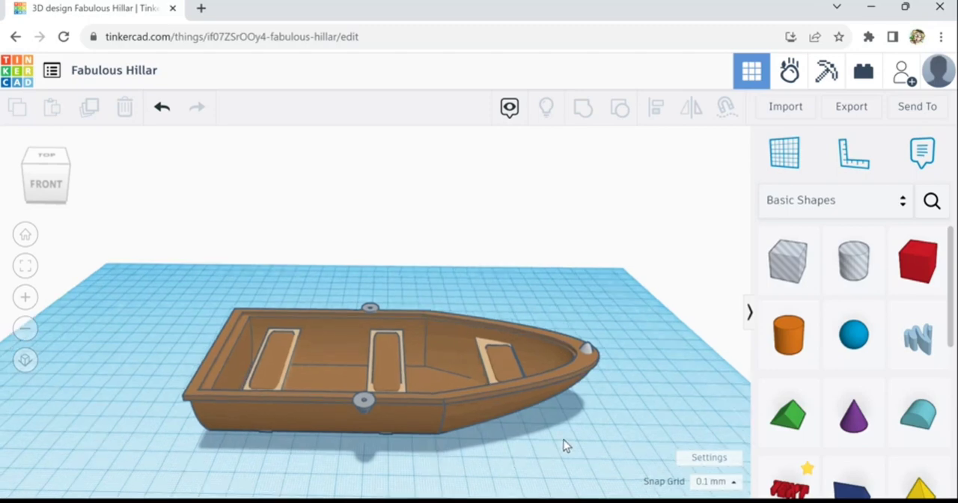
{"action": "mouse_move", "coordinate": [596, 428]}
{"action": "right_mouse_down"}
{"action": "mouse_move", "coordinate": [529, 445]}
{"action": "mouse_move", "coordinate": [494, 432]}
{"action": "mouse_move", "coordinate": [545, 420]}
{"action": "mouse_move", "coordinate": [573, 423]}
{"action": "mouse_move", "coordinate": [580, 438]}
{"action": "right_mouse_up"}
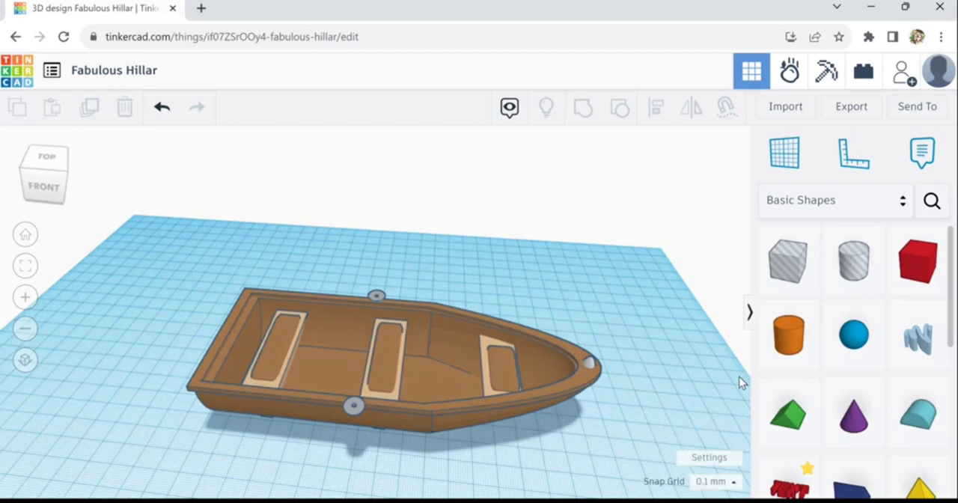
{"action": "scroll", "coordinate": [449, 413], "scroll_direction": "up", "scroll_amount": 2}
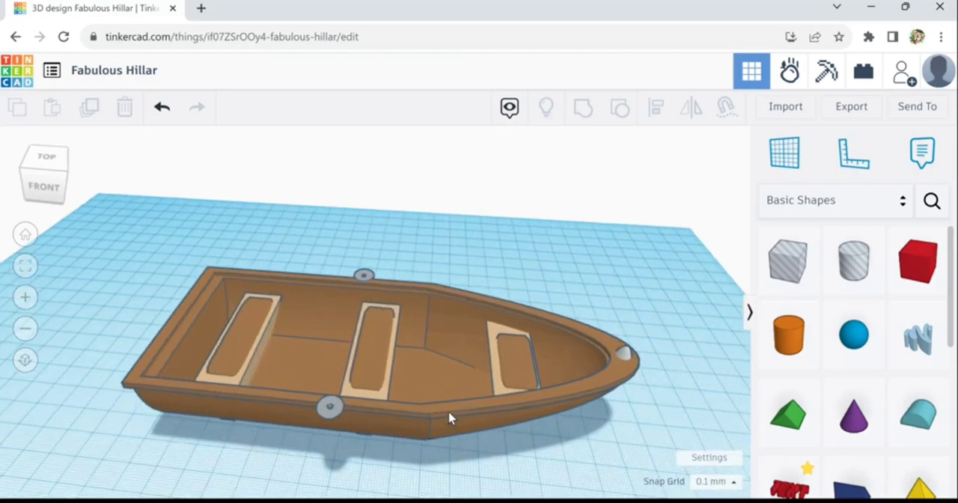
{"action": "scroll", "coordinate": [449, 418], "scroll_direction": "up", "scroll_amount": 2}
{"action": "right_click_drag", "start_coordinate": [661, 290], "coordinate": [751, 290]}
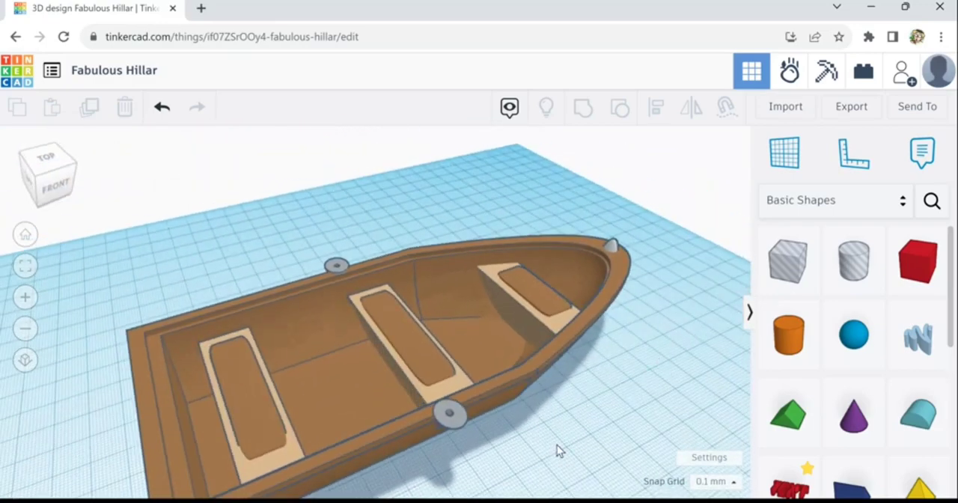
{"action": "scroll", "coordinate": [557, 445], "scroll_direction": "down", "scroll_amount": 3}
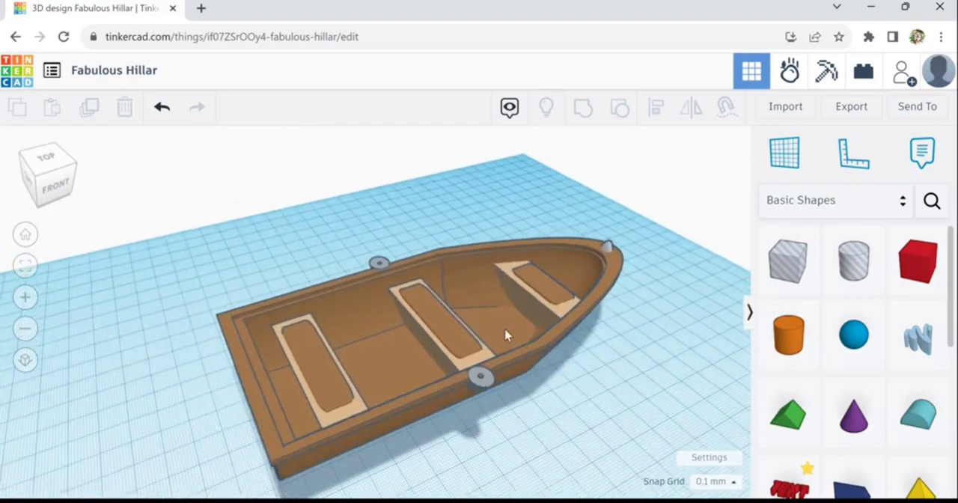
{"action": "middle_click_drag", "start_coordinate": [506, 330], "coordinate": [413, 297]}
{"action": "right_click_drag", "start_coordinate": [491, 383], "coordinate": [514, 401]}
{"action": "scroll", "coordinate": [515, 400], "scroll_direction": "down", "scroll_amount": 2}
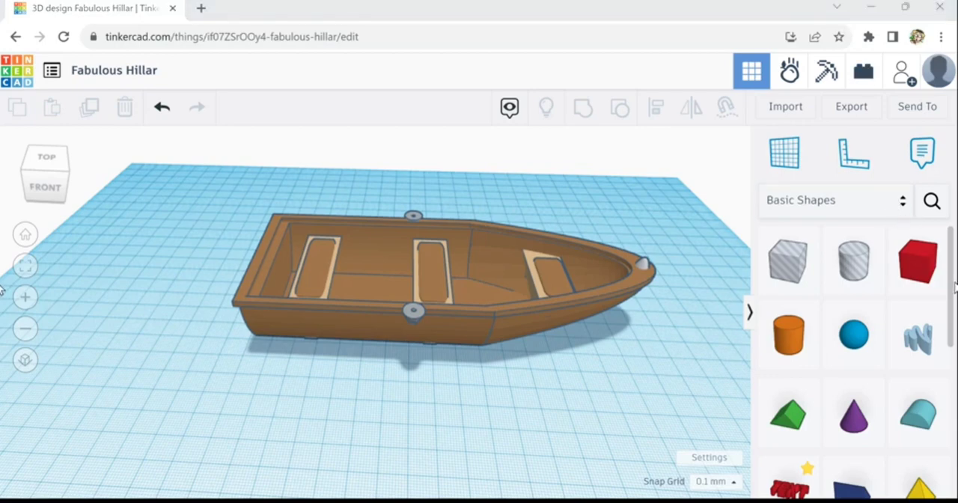
- Place a solid cylinder on the workplane beside the boat and rotate it 90° to lie lengthwise along the hull
{"action": "mouse_move", "coordinate": [955, 288]}
{"action": "left_mouse_down"}
{"action": "mouse_move", "coordinate": [952, 370]}
{"action": "mouse_move", "coordinate": [954, 278]}
{"action": "left_mouse_up"}
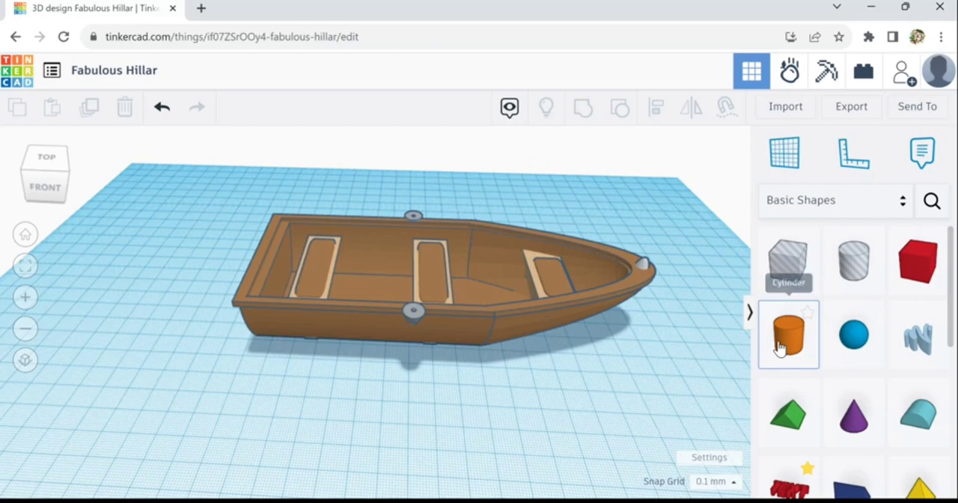
{"action": "left_click_drag", "start_coordinate": [790, 352], "coordinate": [317, 401]}
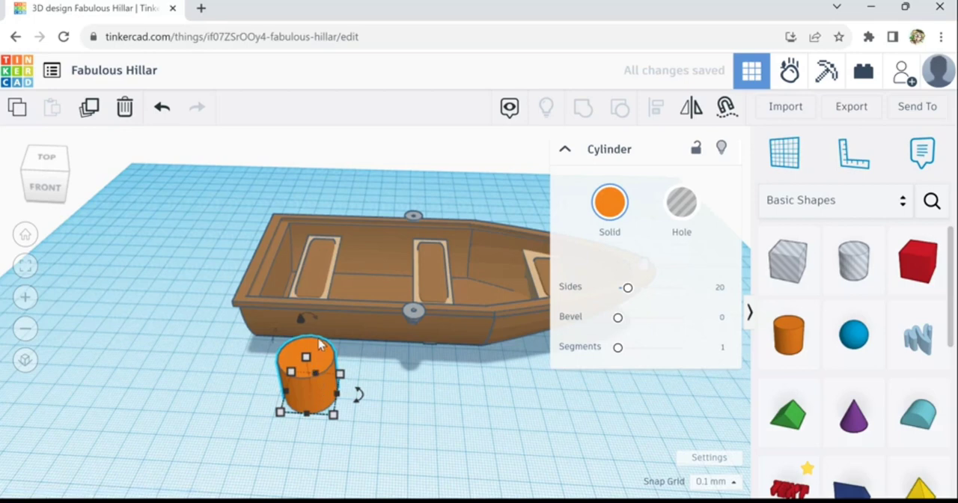
{"action": "left_click_drag", "start_coordinate": [315, 330], "coordinate": [282, 366]}
{"action": "left_click_drag", "start_coordinate": [338, 387], "coordinate": [339, 388]}
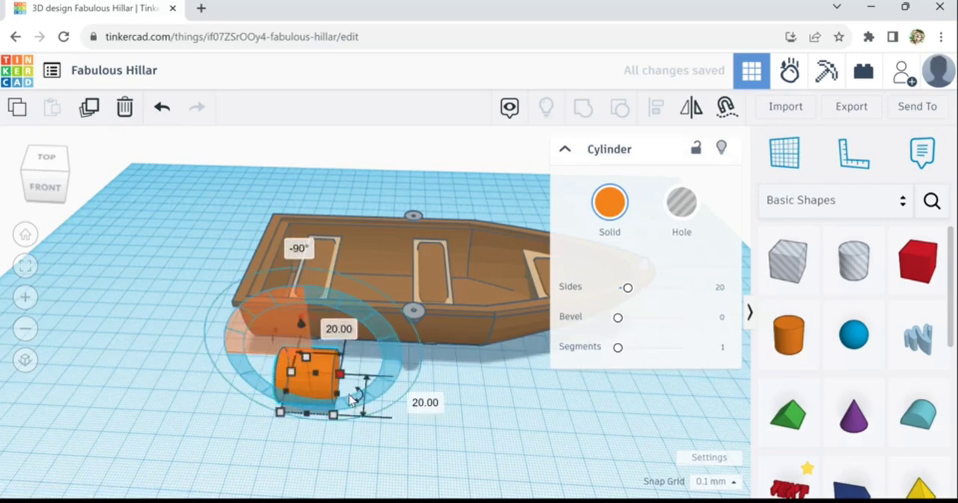
- Stretch the lying cylinder to about 146 mm long and smooth it with 64 sides and 10 segments
{"action": "left_click_drag", "start_coordinate": [466, 410], "coordinate": [693, 411]}
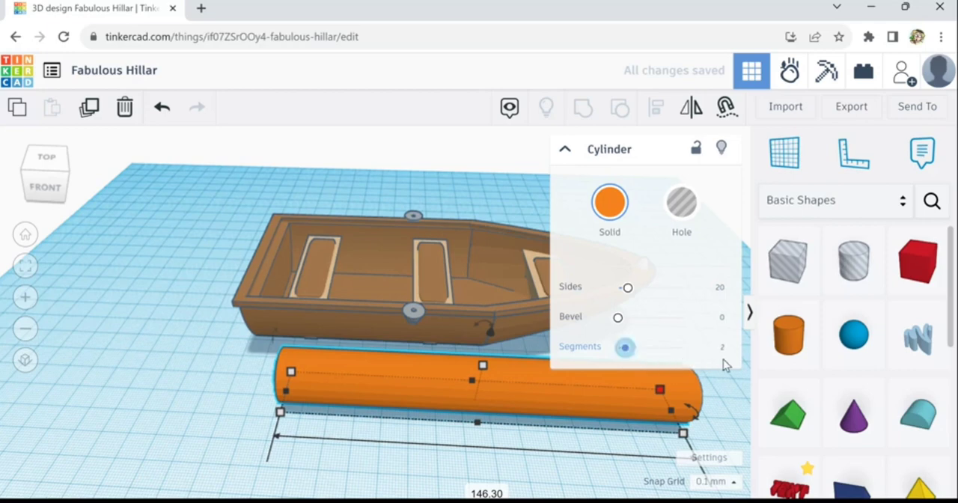
{"action": "left_click_drag", "start_coordinate": [725, 365], "coordinate": [748, 362]}
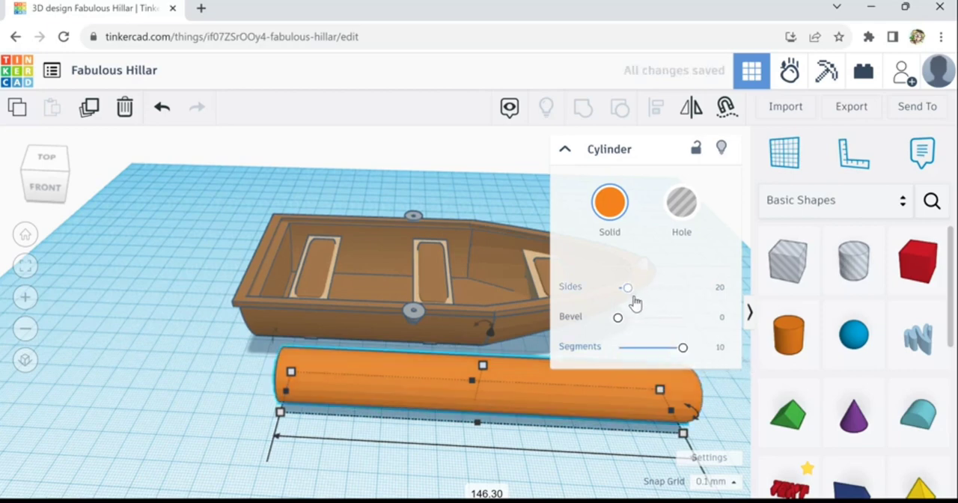
{"action": "left_click_drag", "start_coordinate": [629, 289], "coordinate": [733, 304]}
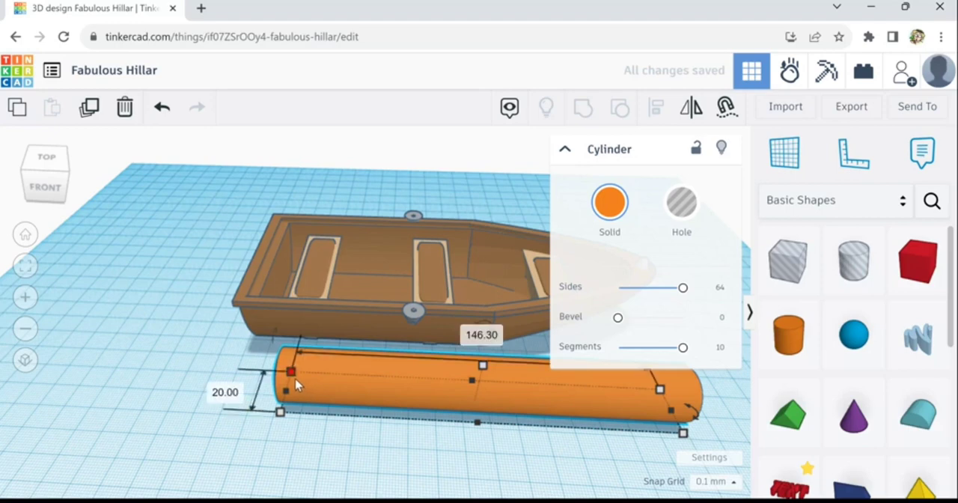
- Scale the cylinder down proportionally to a thin rod, stretch it to about 127 mm long for an oar shaft, and deselect it
{"action": "left_click_drag", "start_coordinate": [282, 411], "coordinate": [343, 420]}
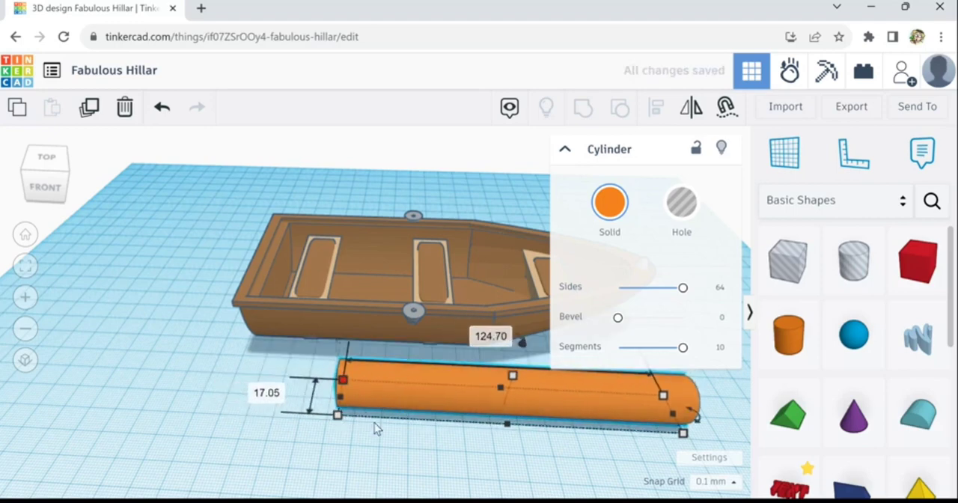
{"action": "left_click_drag", "start_coordinate": [376, 428], "coordinate": [275, 382], "text": "shift"}
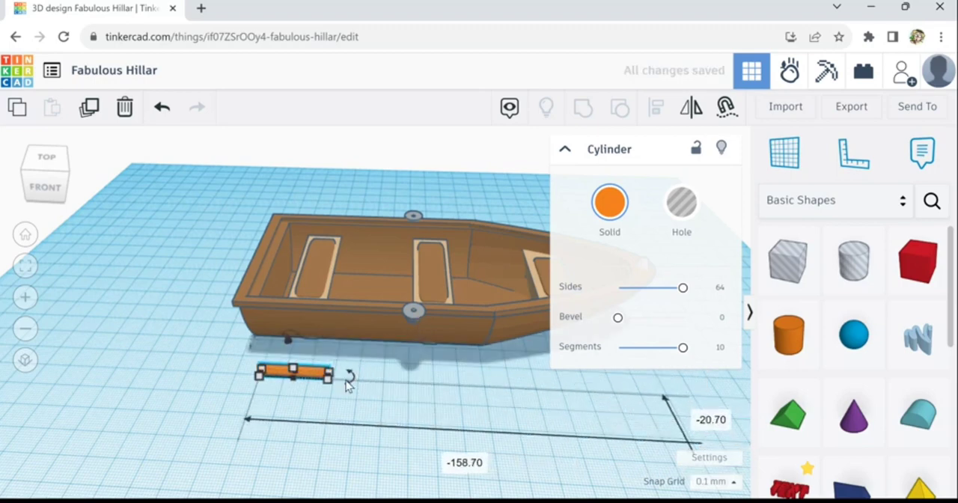
{"action": "scroll", "coordinate": [334, 386], "scroll_direction": "up", "scroll_amount": 5}
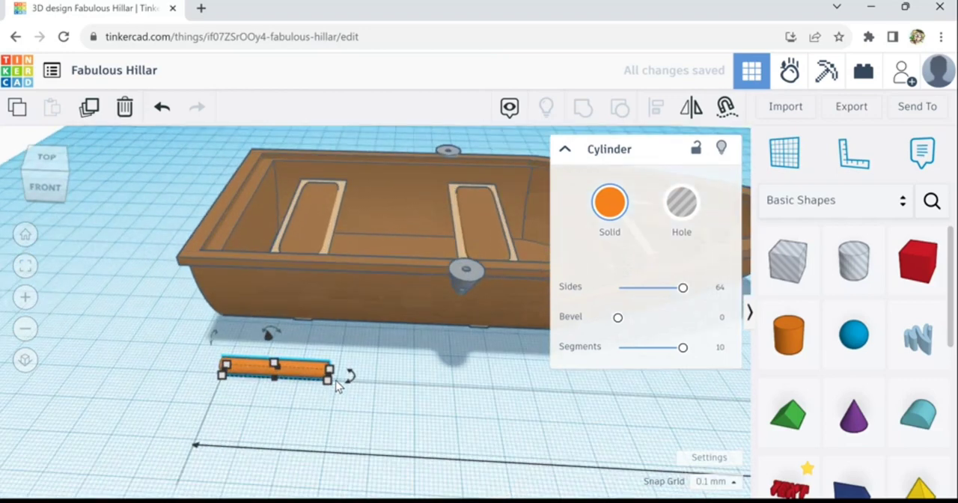
{"action": "left_click_drag", "start_coordinate": [336, 381], "coordinate": [730, 431]}
{"action": "scroll", "coordinate": [654, 477], "scroll_direction": "down", "scroll_amount": 1}
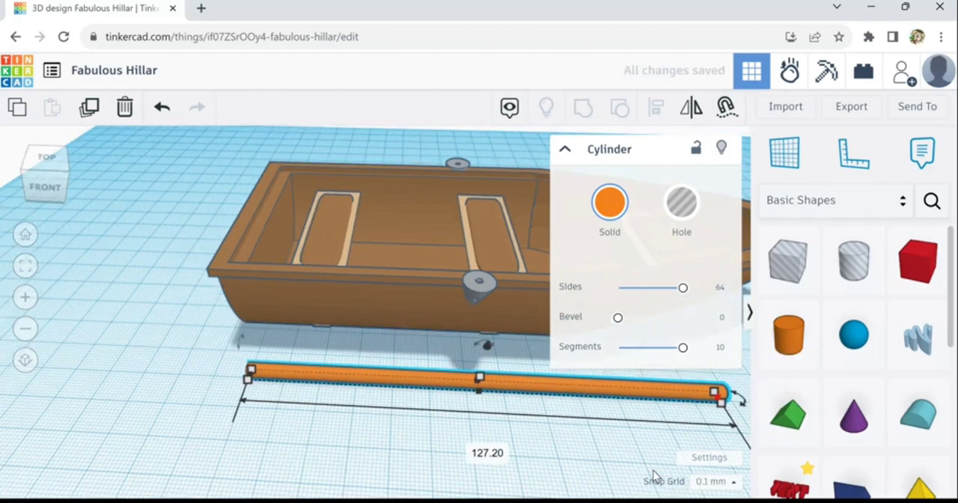
{"action": "left_click", "coordinate": [613, 462]}
{"action": "scroll", "coordinate": [612, 462], "scroll_direction": "down", "scroll_amount": 2}
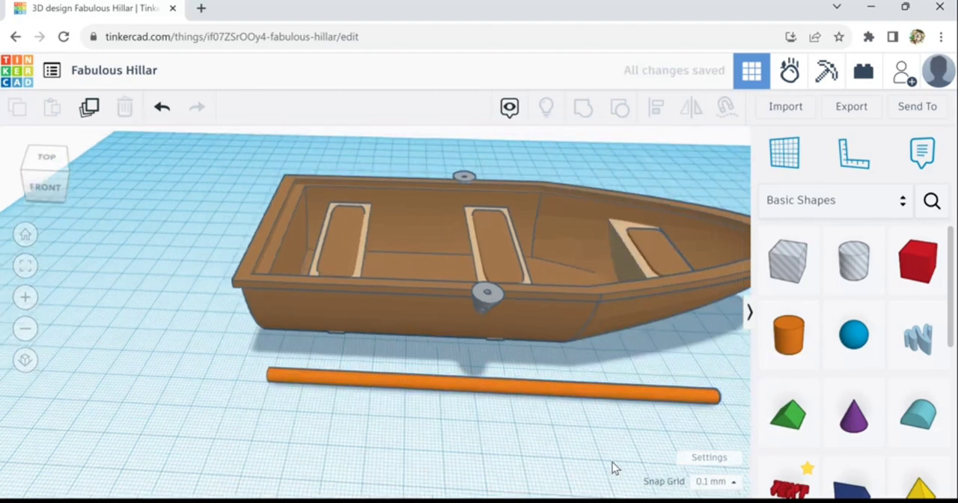
- Place a solid box at the bow end of the orange rod, lengthen it to about 39 mm and flatten it into an oar blade
{"action": "middle_click_drag", "start_coordinate": [631, 464], "coordinate": [379, 444]}
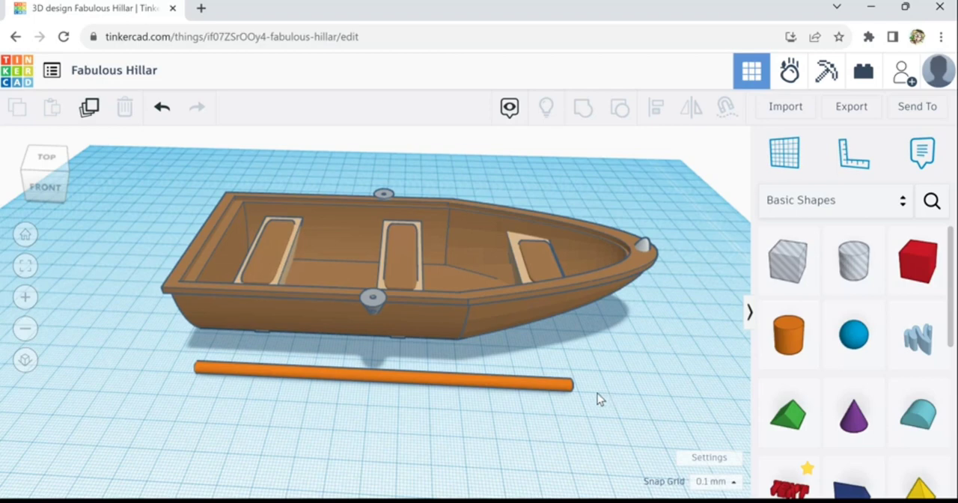
{"action": "left_click", "coordinate": [913, 269]}
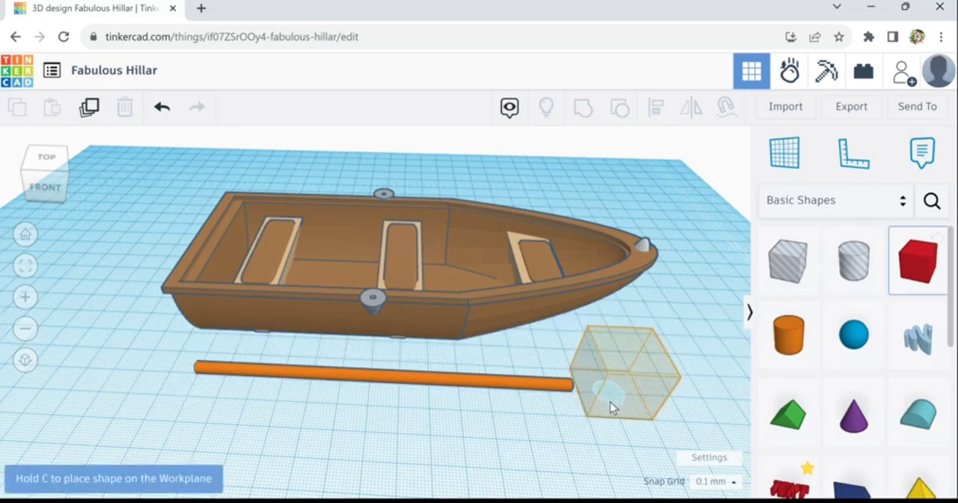
{"action": "left_click", "coordinate": [596, 405]}
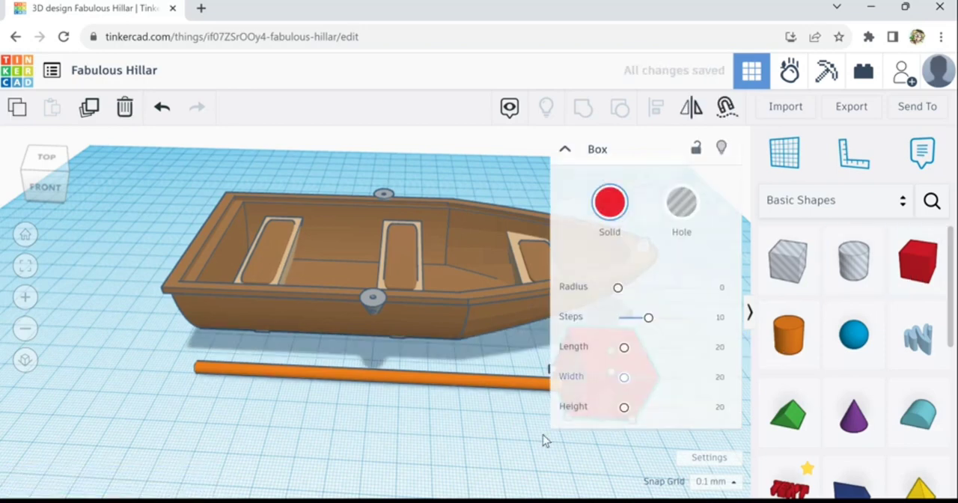
{"action": "middle_click_drag", "start_coordinate": [282, 431], "coordinate": [168, 427]}
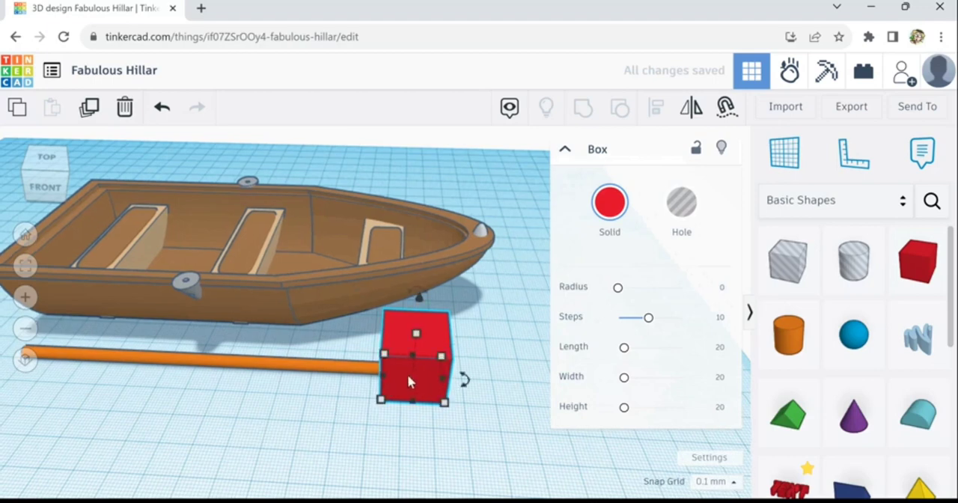
{"action": "left_click_drag", "start_coordinate": [449, 389], "coordinate": [509, 393]}
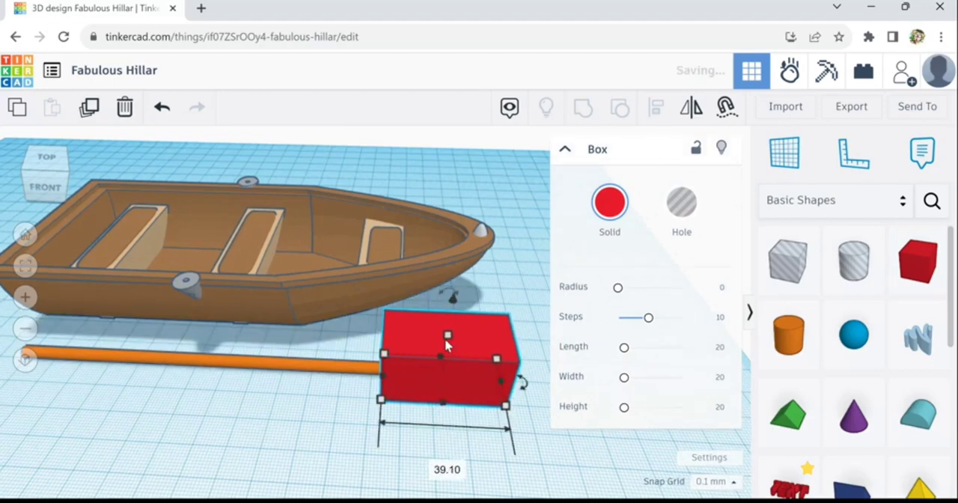
{"action": "left_click_drag", "start_coordinate": [447, 336], "coordinate": [447, 389]}
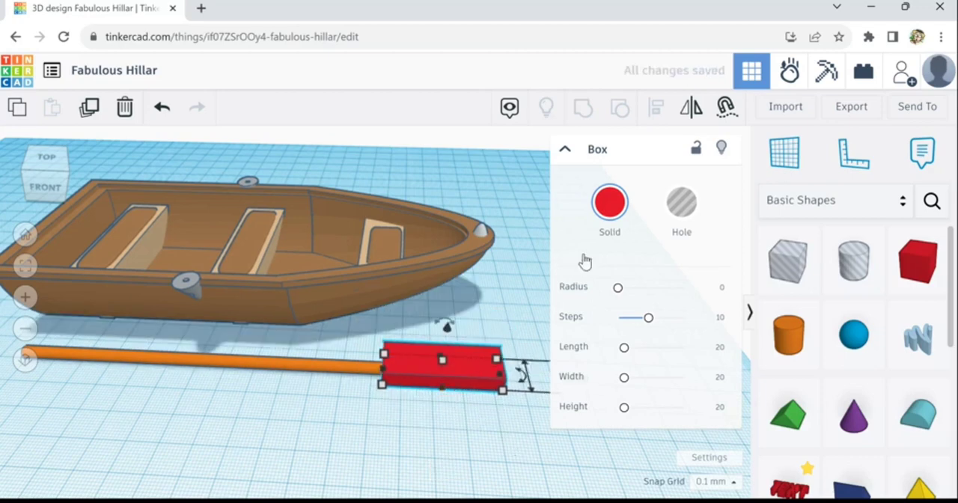
- Round the red blade's corners with a radius of 4.023, shift it slightly to line up with the orange shaft, and deselect it
{"action": "left_click_drag", "start_coordinate": [621, 298], "coordinate": [639, 300]}
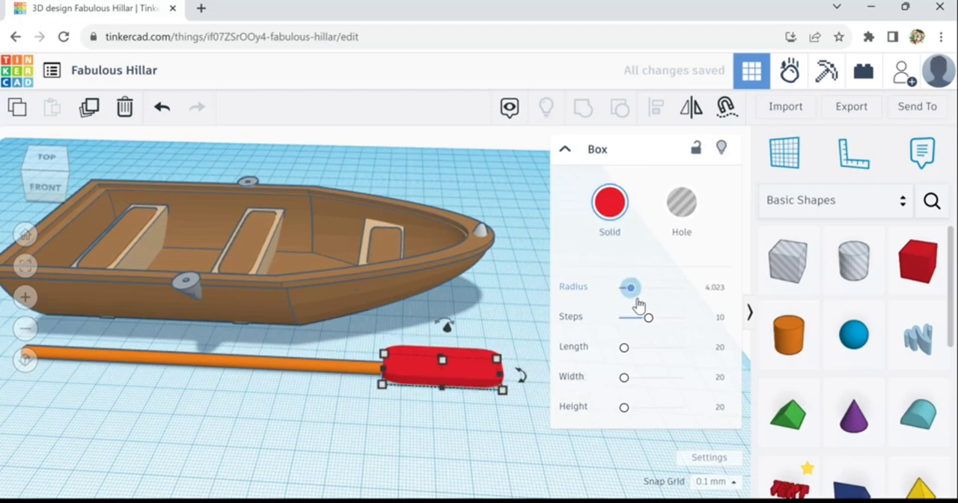
{"action": "scroll", "coordinate": [453, 370], "scroll_direction": "up", "scroll_amount": 2}
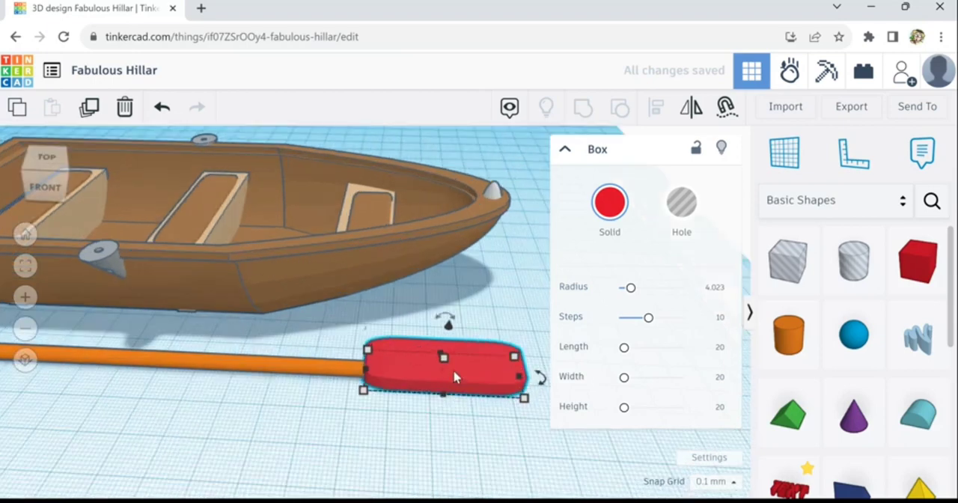
{"action": "left_click_drag", "start_coordinate": [450, 372], "coordinate": [453, 390]}
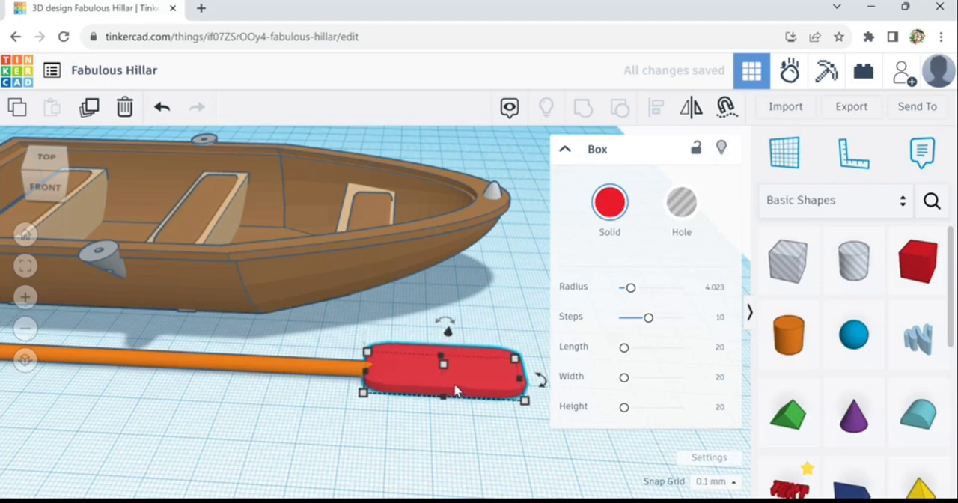
{"action": "right_click_drag", "start_coordinate": [438, 430], "coordinate": [391, 458]}
{"action": "scroll", "coordinate": [392, 456], "scroll_direction": "down", "scroll_amount": 3}
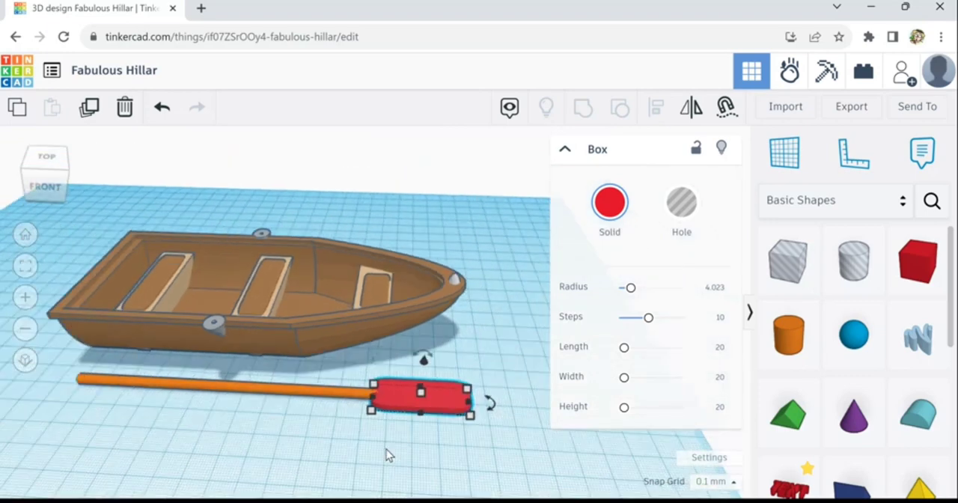
{"action": "left_click", "coordinate": [511, 389]}
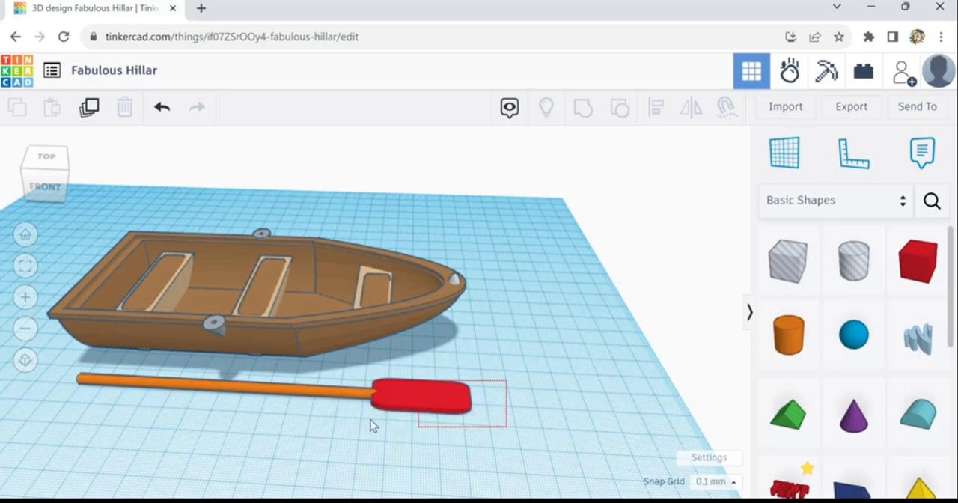
- Select the oar's shaft and blade together, lower them slightly toward the workplane, and deselect them
{"action": "left_click", "coordinate": [452, 397]}
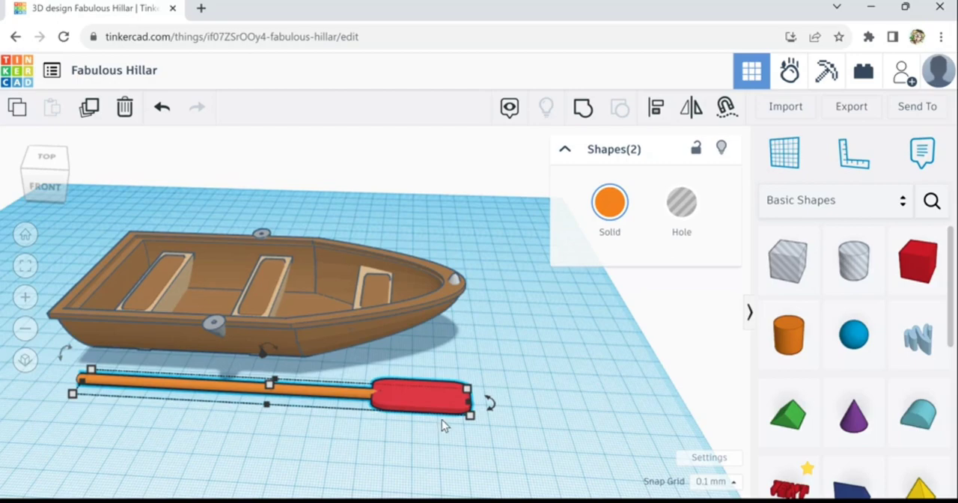
{"action": "scroll", "coordinate": [382, 449], "scroll_direction": "up", "scroll_amount": 5}
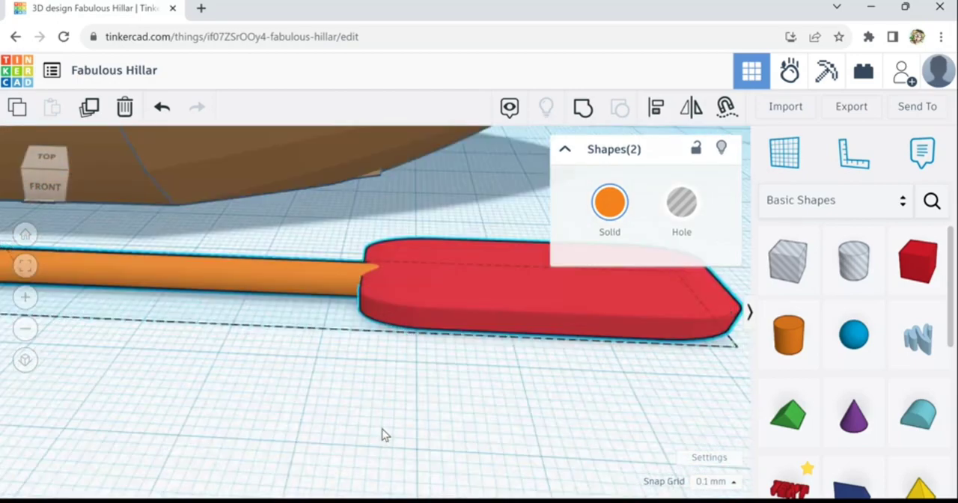
{"action": "mouse_move", "coordinate": [382, 429]}
{"action": "right_mouse_down"}
{"action": "mouse_move", "coordinate": [382, 418]}
{"action": "mouse_move", "coordinate": [382, 432]}
{"action": "right_mouse_up"}
{"action": "key", "text": "ctrl+Down"}
{"action": "key", "text": "ctrl+Down"}
{"action": "key", "text": "ctrl+Down"}
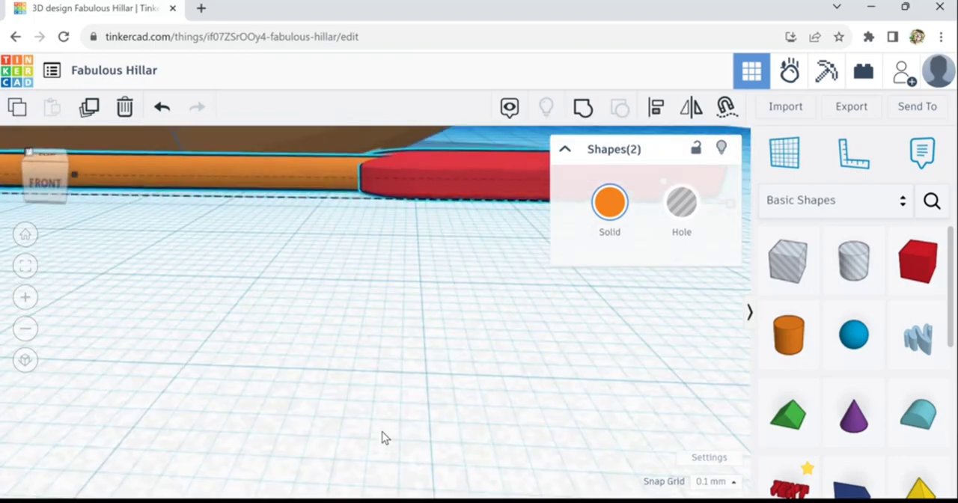
{"action": "key", "text": "ctrl+Down"}
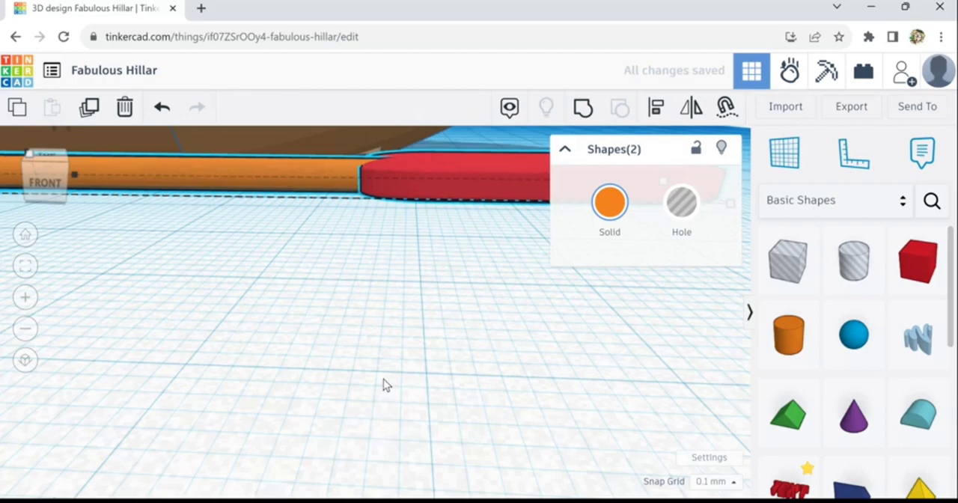
{"action": "scroll", "coordinate": [383, 379], "scroll_direction": "down", "scroll_amount": 3}
{"action": "right_click_drag", "start_coordinate": [429, 397], "coordinate": [442, 428]}
{"action": "left_click", "coordinate": [566, 318]}
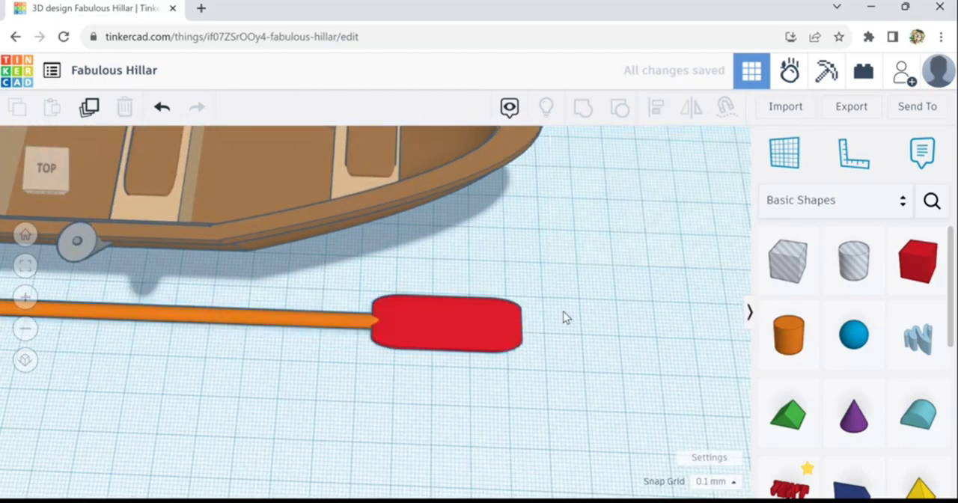
- Recolour the oar's shaft and blade with the medium brown preset that matches the boat, and deselect them
{"action": "left_click_drag", "start_coordinate": [562, 300], "coordinate": [330, 359]}
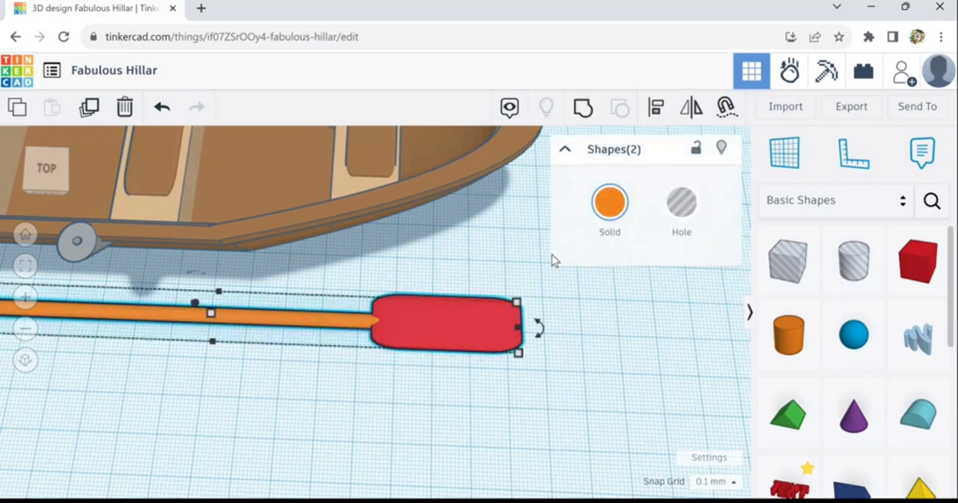
{"action": "left_click", "coordinate": [625, 215]}
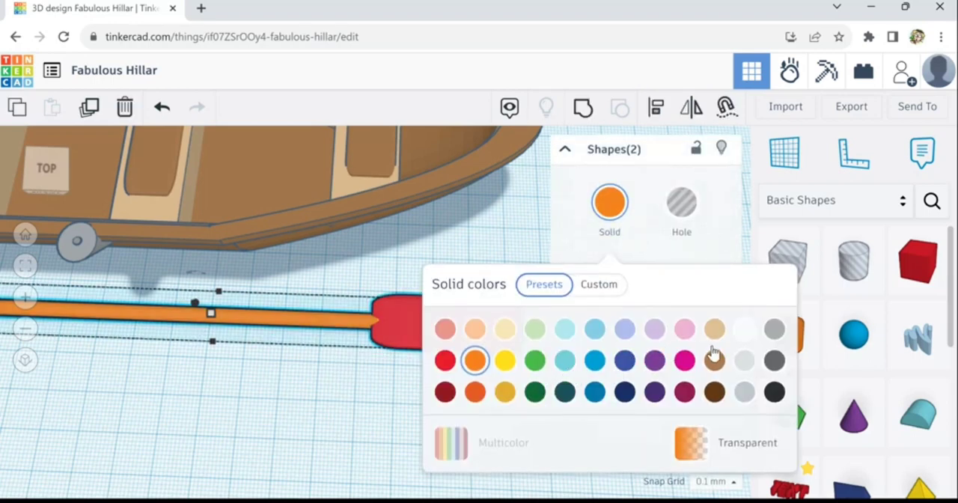
{"action": "left_click", "coordinate": [714, 360]}
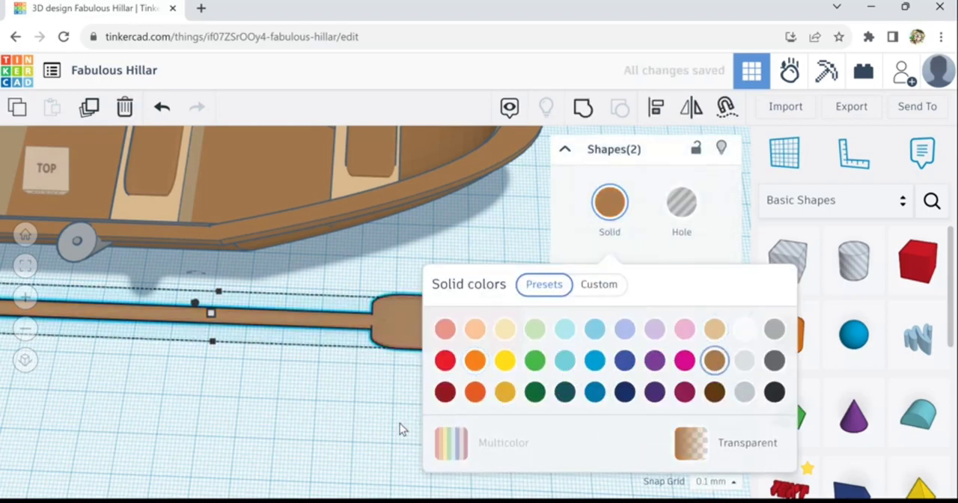
{"action": "left_click", "coordinate": [389, 448]}
{"action": "scroll", "coordinate": [388, 449], "scroll_direction": "down", "scroll_amount": 3}
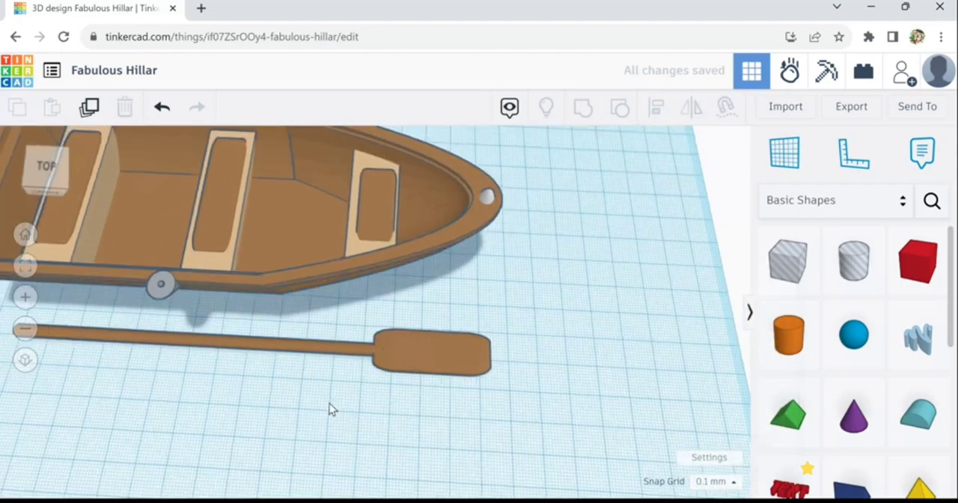
- Place a 20 mm hole box beside the oar blade, rotate it on the workplane and move it toward the blade
{"action": "right_click_drag", "start_coordinate": [329, 408], "coordinate": [411, 398]}
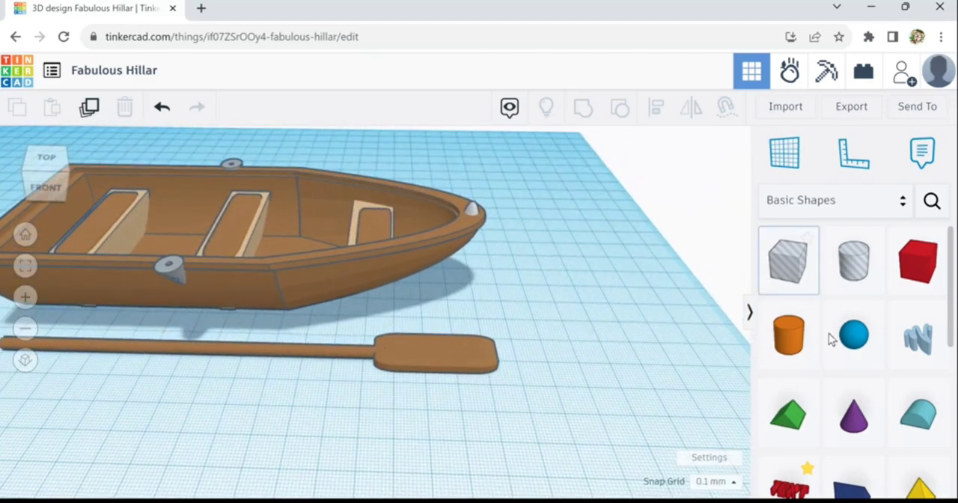
{"action": "left_click_drag", "start_coordinate": [802, 279], "coordinate": [332, 438]}
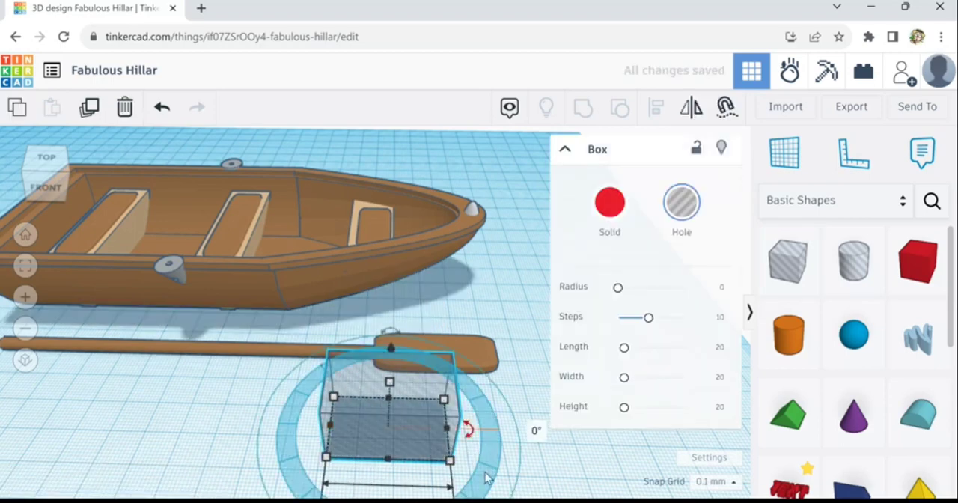
{"action": "left_click_drag", "start_coordinate": [487, 477], "coordinate": [515, 500]}
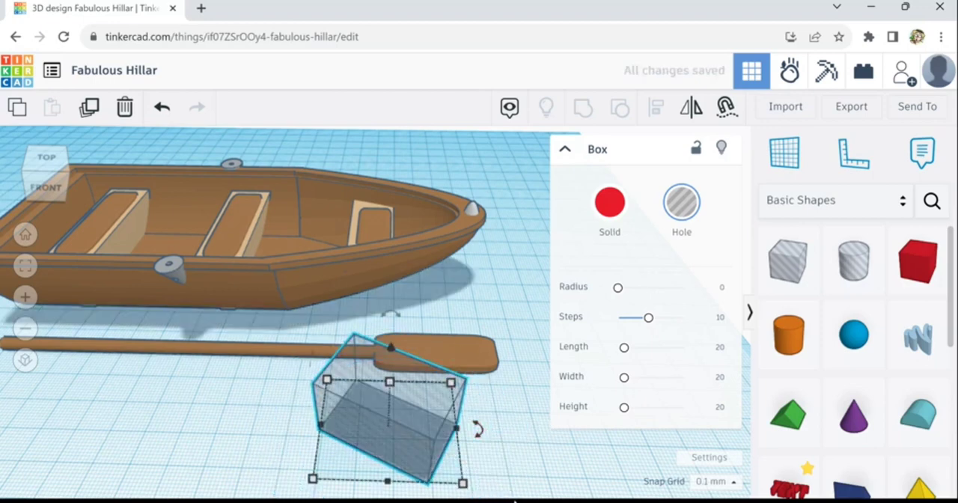
{"action": "key", "text": "Up"}
{"action": "key", "text": "Up"}
{"action": "key", "text": "Up"}
{"action": "key", "text": "Up"}
{"action": "key", "text": "Up"}
{"action": "key", "text": "Up"}
{"action": "key", "text": "Up"}
{"action": "key", "text": "Up"}
{"action": "key", "text": "Up"}
{"action": "key", "text": "Up"}
{"action": "key", "text": "Up"}
{"action": "key", "text": "Up"}
{"action": "key", "text": "Up"}
{"action": "key", "text": "Up"}
{"action": "key", "text": "Up"}
{"action": "key", "text": "Up"}
{"action": "key", "text": "Up"}
{"action": "key", "text": "Up"}
{"action": "key", "text": "Up"}
{"action": "key", "text": "Up"}
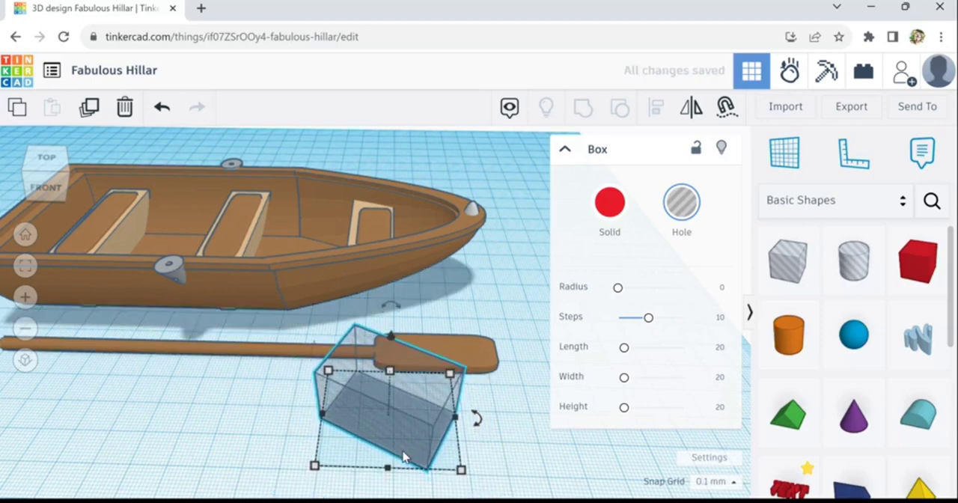
{"action": "key", "text": "Up"}
{"action": "key", "text": "Up"}
{"action": "key", "text": "Up"}
{"action": "key", "text": "Up"}
{"action": "key", "text": "Up"}
{"action": "key", "text": "Up"}
{"action": "key", "text": "Up"}
{"action": "key", "text": "Up"}
{"action": "key", "text": "Up"}
{"action": "key", "text": "Up"}
{"action": "key", "text": "Up"}
{"action": "key", "text": "Up"}
{"action": "key", "text": "Up"}
{"action": "key", "text": "Up"}
{"action": "key", "text": "Up"}
{"action": "key", "text": "Up"}
{"action": "key", "text": "Up"}
{"action": "key", "text": "Up"}
{"action": "key", "text": "Up"}
{"action": "key", "text": "Up"}
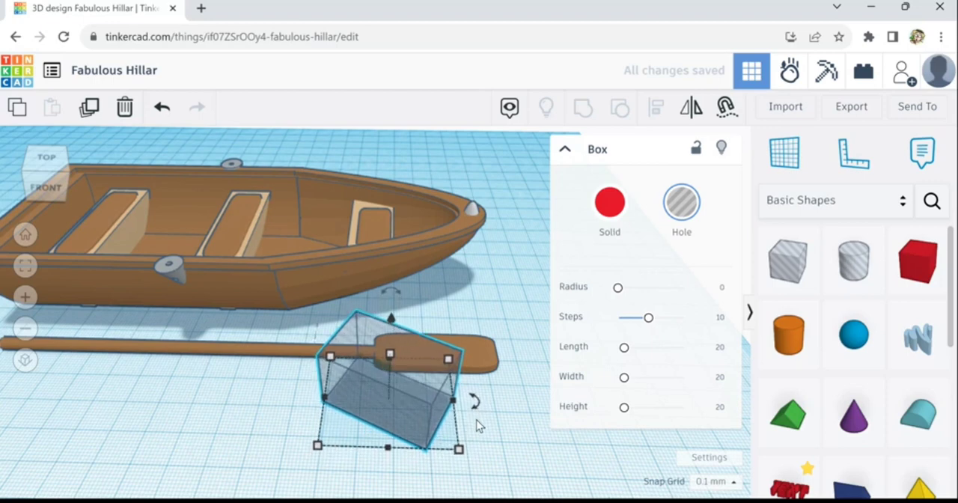
{"action": "key", "text": "Up"}
{"action": "key", "text": "Up"}
{"action": "key", "text": "Up"}
{"action": "key", "text": "Up"}
{"action": "key", "text": "Up"}
{"action": "key", "text": "Up"}
{"action": "key", "text": "Up"}
{"action": "key", "text": "Up"}
{"action": "key", "text": "Up"}
{"action": "key", "text": "Up"}
{"action": "key", "text": "Up"}
{"action": "key", "text": "Up"}
- Reduce the hole box's angle to a slight slant and shift it toward the blade's tip, overlapping the blade's outer edge
{"action": "left_click_drag", "start_coordinate": [478, 404], "coordinate": [561, 380]}
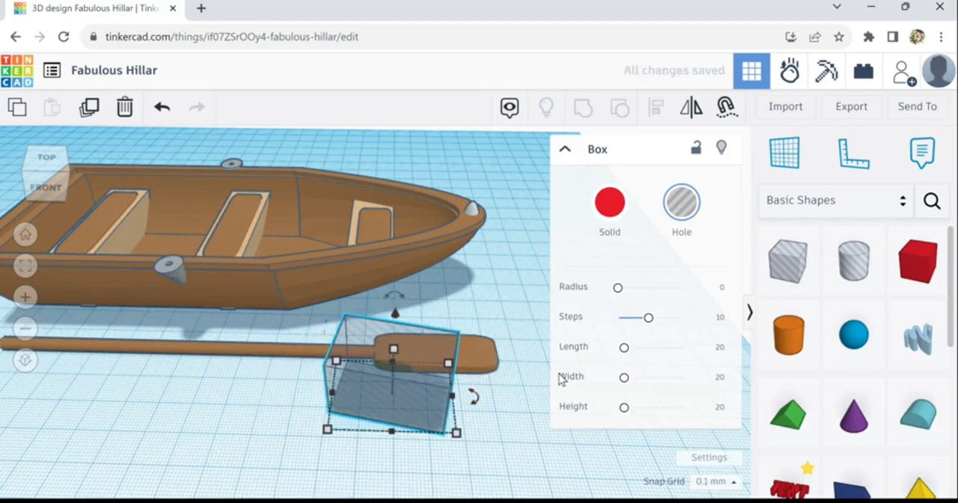
{"action": "key", "text": "Right"}
{"action": "key", "text": "Right"}
{"action": "key", "text": "Right"}
{"action": "key", "text": "Right"}
{"action": "key", "text": "Right"}
{"action": "key", "text": "Right"}
{"action": "key", "text": "Right"}
{"action": "key", "text": "Right"}
{"action": "key", "text": "Right"}
{"action": "key", "text": "Right"}
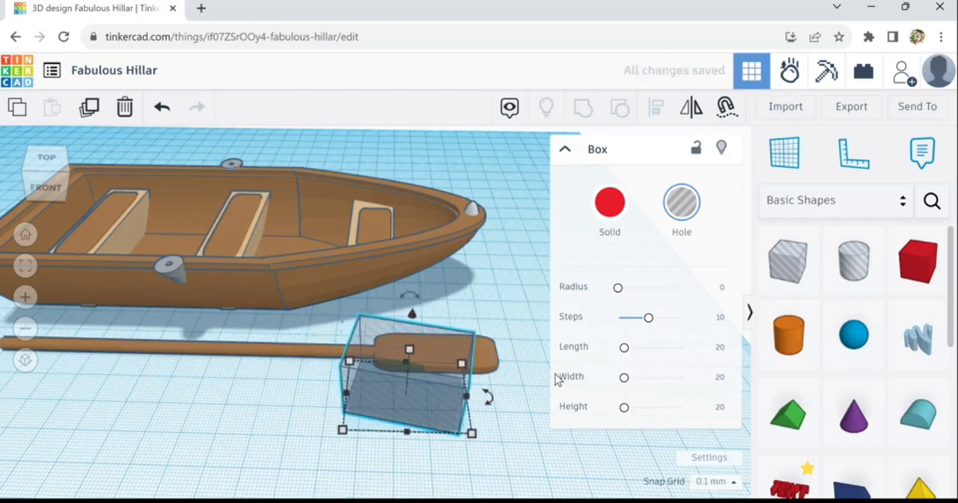
{"action": "right_click_drag", "start_coordinate": [520, 366], "coordinate": [514, 382]}
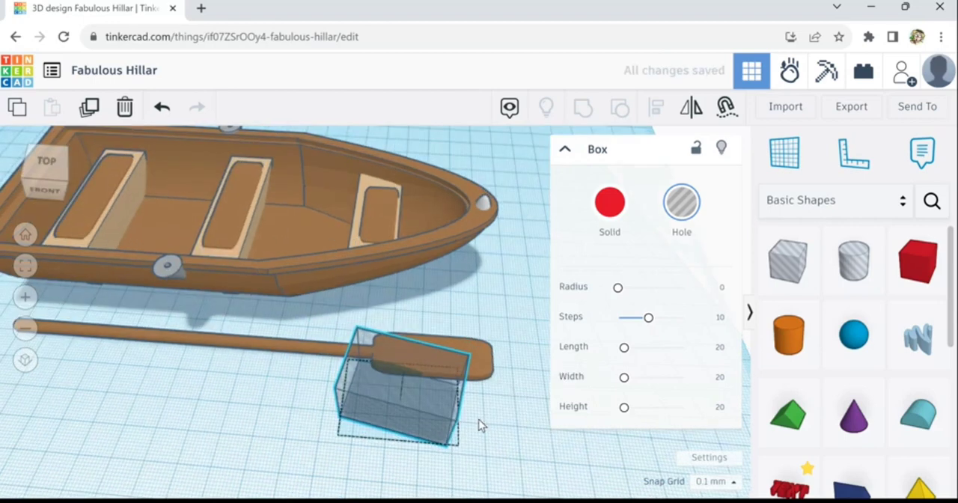
{"action": "left_click_drag", "start_coordinate": [480, 417], "coordinate": [562, 420]}
{"action": "key", "text": "Right"}
{"action": "key", "text": "Right"}
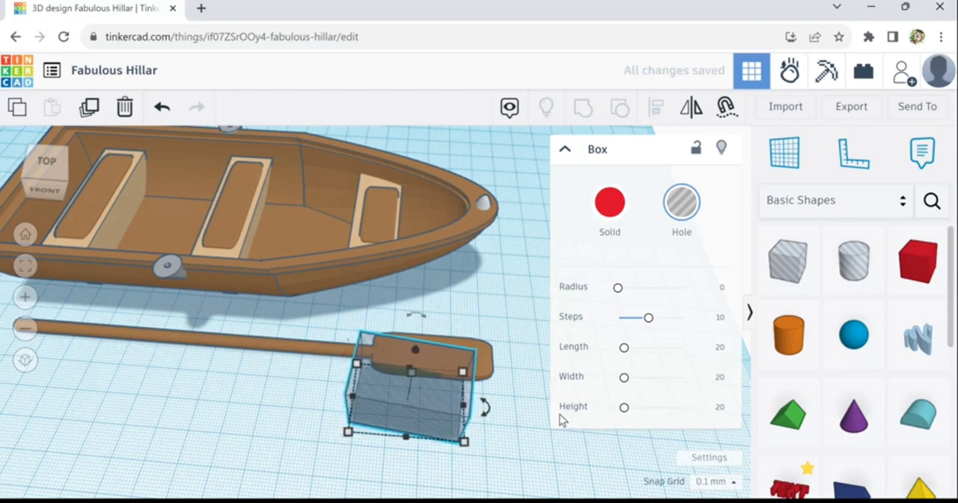
{"action": "key", "text": "Right"}
{"action": "key", "text": "Right"}
{"action": "key", "text": "Right"}
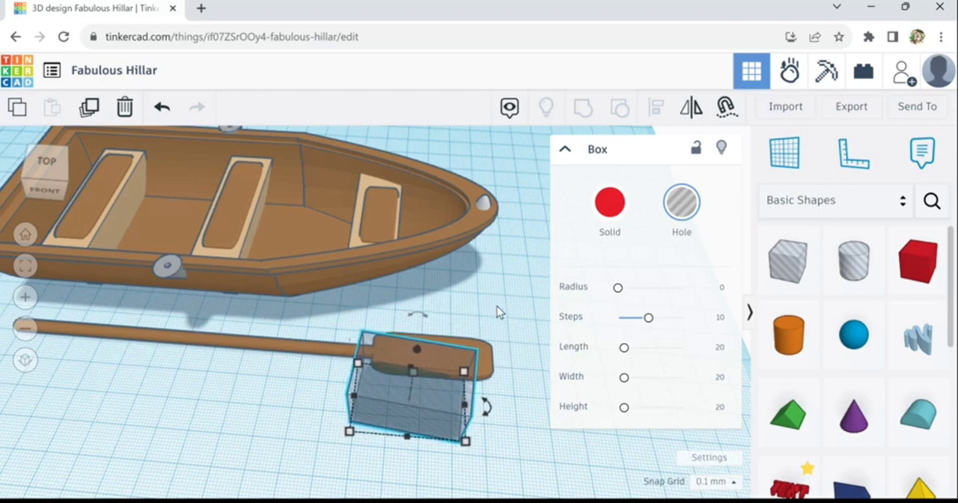
- Duplicate the slanted hole box in place and mirror the copy across the blade's width
{"action": "right_click_drag", "start_coordinate": [497, 306], "coordinate": [271, 315]}
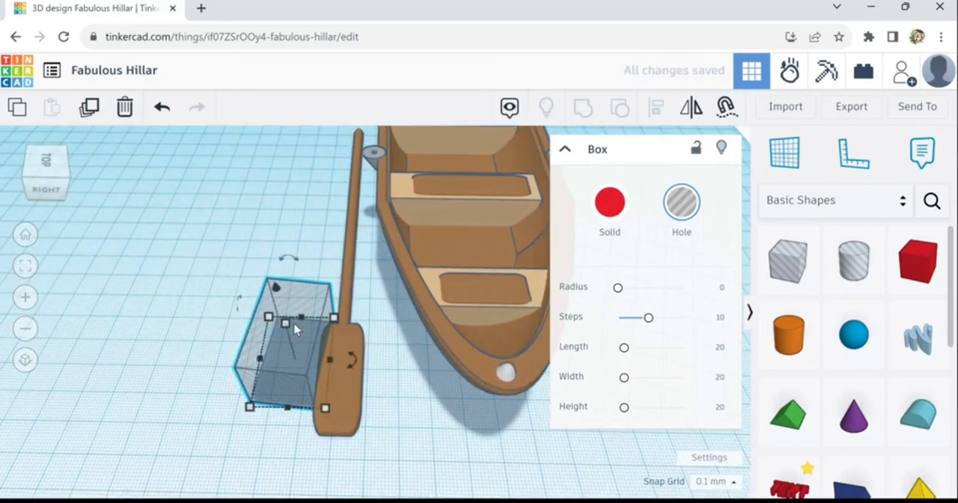
{"action": "left_click", "coordinate": [307, 310]}
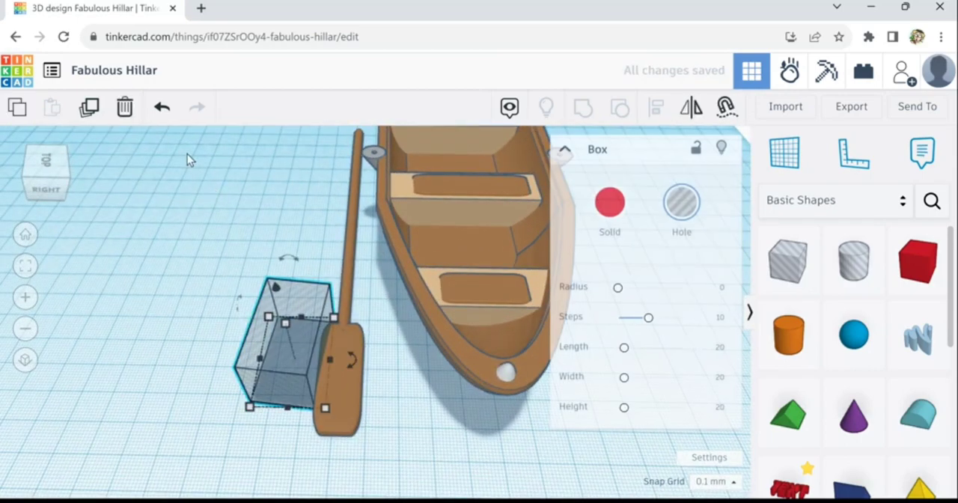
{"action": "left_click", "coordinate": [101, 118]}
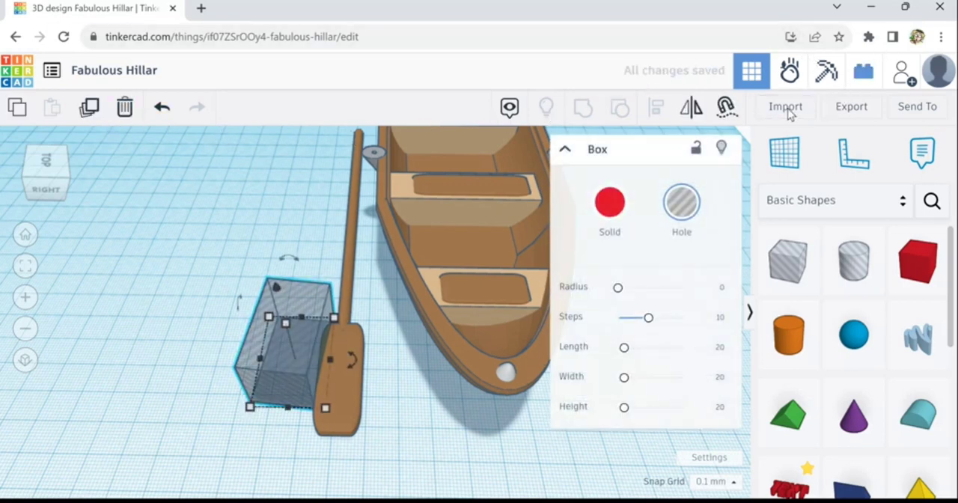
{"action": "left_click", "coordinate": [693, 112]}
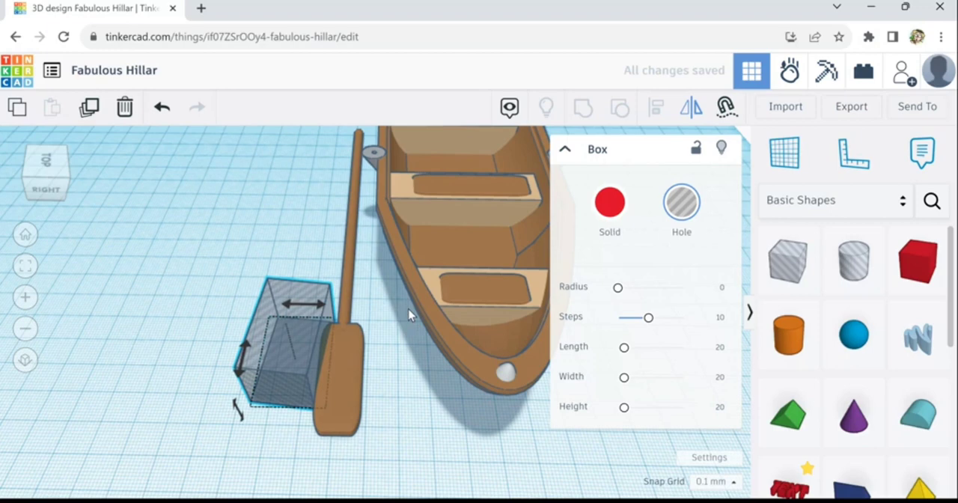
{"action": "left_click", "coordinate": [328, 316]}
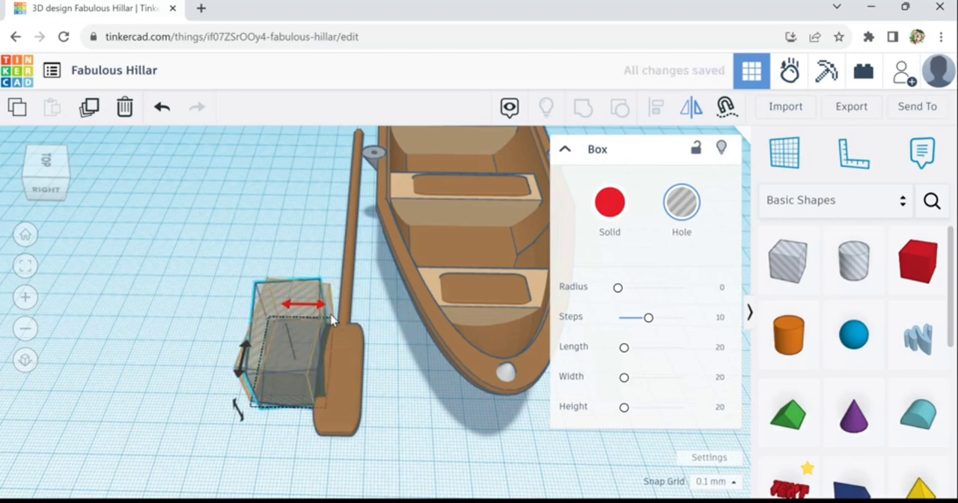
{"action": "left_click", "coordinate": [332, 318]}
- Move the mirrored hole box across the blade so it overlaps the edge facing the boat
{"action": "key", "text": "Right"}
{"action": "key", "text": "Right"}
{"action": "key", "text": "Right"}
{"action": "key", "text": "Right"}
{"action": "key", "text": "Right"}
{"action": "key", "text": "Right"}
{"action": "key", "text": "Right"}
{"action": "key", "text": "Right"}
{"action": "key", "text": "Right"}
{"action": "key", "text": "Right"}
{"action": "key", "text": "Right"}
{"action": "key", "text": "Right"}
{"action": "key", "text": "Right"}
{"action": "key", "text": "Right"}
{"action": "key", "text": "Right"}
{"action": "key", "text": "Right"}
{"action": "key", "text": "Right"}
{"action": "key", "text": "Right"}
{"action": "key", "text": "Right"}
{"action": "key", "text": "Right"}
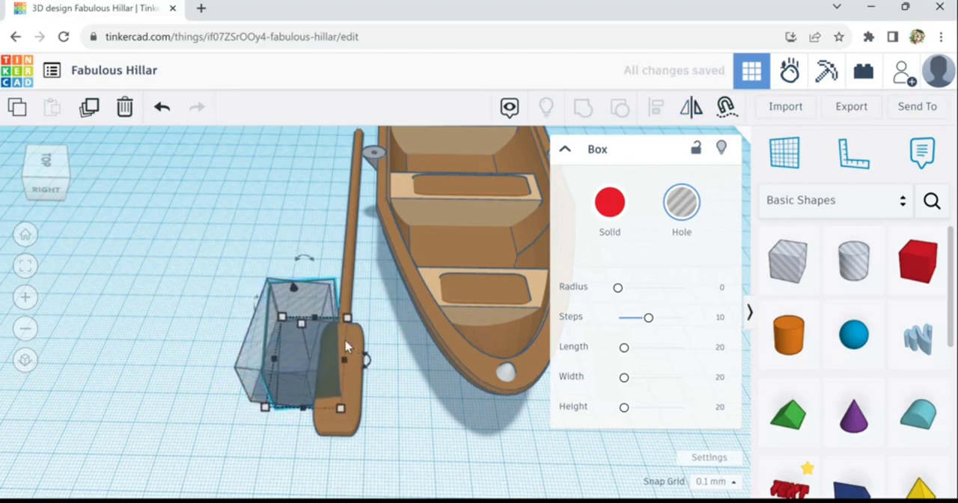
{"action": "key", "text": "Right"}
{"action": "key", "text": "Right"}
{"action": "key", "text": "Right"}
{"action": "key", "text": "Right"}
{"action": "key", "text": "Right"}
{"action": "key", "text": "Right"}
{"action": "key", "text": "Right"}
{"action": "key", "text": "Right"}
{"action": "key", "text": "Right"}
{"action": "key", "text": "Right"}
{"action": "key", "text": "Right"}
{"action": "key", "text": "Right"}
{"action": "key", "text": "Right"}
{"action": "key", "text": "Right"}
{"action": "key", "text": "Right"}
{"action": "key", "text": "Right"}
{"action": "key", "text": "Right"}
{"action": "key", "text": "Right"}
{"action": "key", "text": "Right"}
{"action": "key", "text": "Right"}
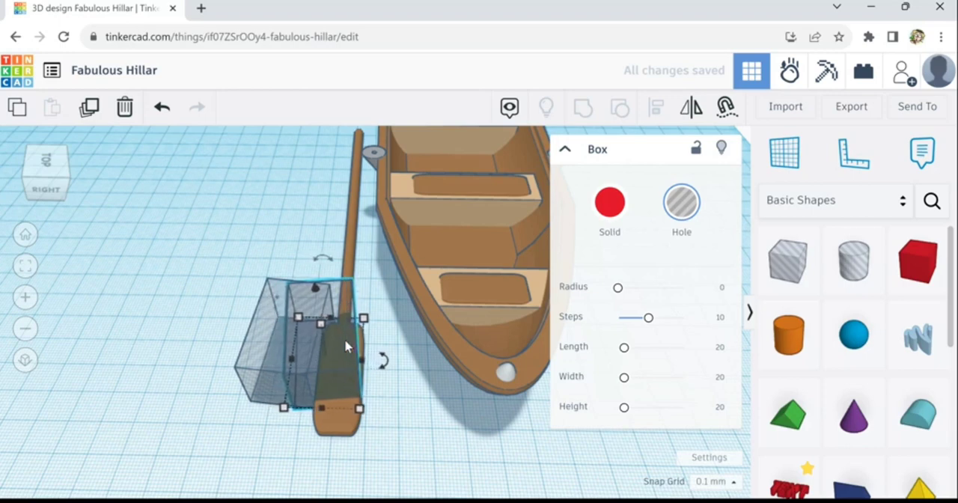
{"action": "key", "text": "Right"}
{"action": "key", "text": "Right"}
{"action": "key", "text": "Right"}
{"action": "key", "text": "Right"}
{"action": "key", "text": "Right"}
{"action": "key", "text": "Right"}
{"action": "key", "text": "Right"}
{"action": "key", "text": "Right"}
{"action": "key", "text": "Right"}
{"action": "key", "text": "Right"}
{"action": "key", "text": "Right"}
{"action": "key", "text": "Right"}
{"action": "key", "text": "Right"}
{"action": "key", "text": "Right"}
{"action": "key", "text": "Right"}
{"action": "key", "text": "Right"}
{"action": "key", "text": "Right"}
{"action": "key", "text": "Right"}
{"action": "key", "text": "Right"}
{"action": "key", "text": "Right"}
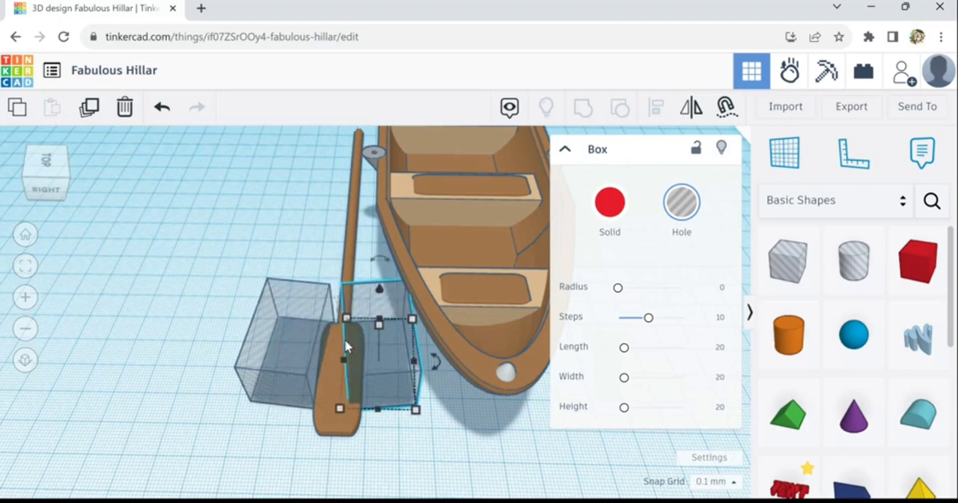
{"action": "key", "text": "Right"}
{"action": "key", "text": "Right"}
{"action": "key", "text": "Right"}
{"action": "key", "text": "Right"}
{"action": "key", "text": "Right"}
{"action": "key", "text": "Right"}
{"action": "key", "text": "Right"}
{"action": "key", "text": "Right"}
{"action": "key", "text": "Right"}
{"action": "key", "text": "Right"}
{"action": "key", "text": "Right"}
{"action": "key", "text": "Right"}
{"action": "key", "text": "Right"}
{"action": "key", "text": "Right"}
{"action": "key", "text": "Right"}
{"action": "key", "text": "Right"}
{"action": "key", "text": "Right"}
{"action": "key", "text": "Right"}
{"action": "key", "text": "Right"}
{"action": "key", "text": "Right"}
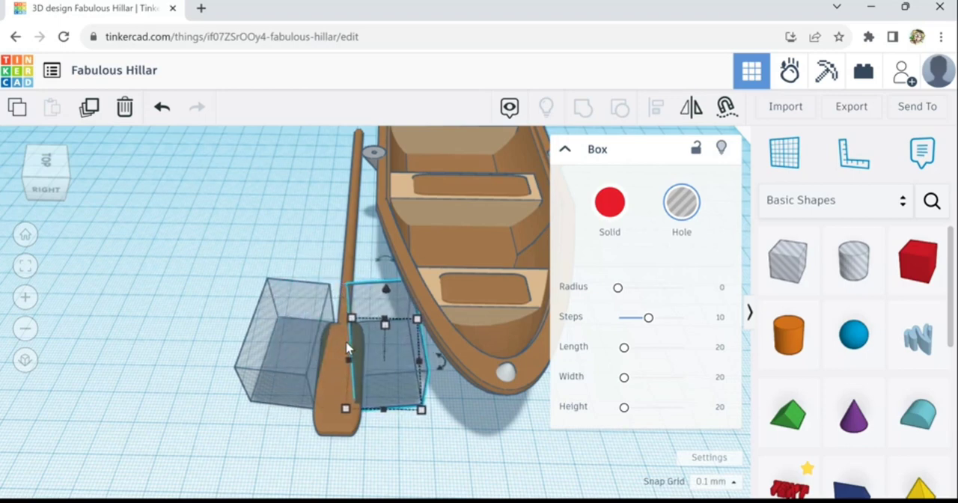
- Examine how evenly the two hole boxes overlap the blade's shoulders on either side of the shaft
{"action": "scroll", "coordinate": [346, 346], "scroll_direction": "up", "scroll_amount": 2}
{"action": "scroll", "coordinate": [346, 348], "scroll_direction": "up", "scroll_amount": 5}
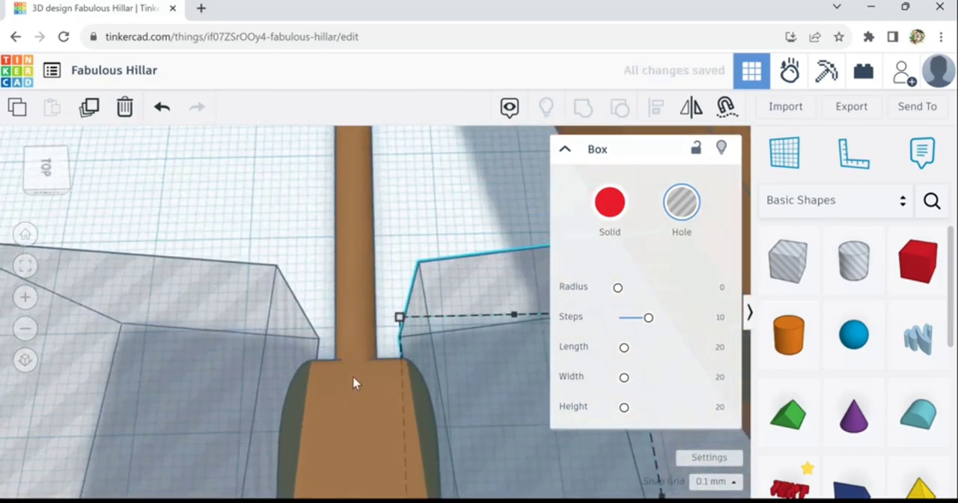
{"action": "mouse_move", "coordinate": [352, 406]}
{"action": "right_mouse_down"}
{"action": "mouse_move", "coordinate": [364, 368]}
{"action": "mouse_move", "coordinate": [358, 419]}
{"action": "right_mouse_up"}
{"action": "scroll", "coordinate": [378, 382], "scroll_direction": "up", "scroll_amount": 3}
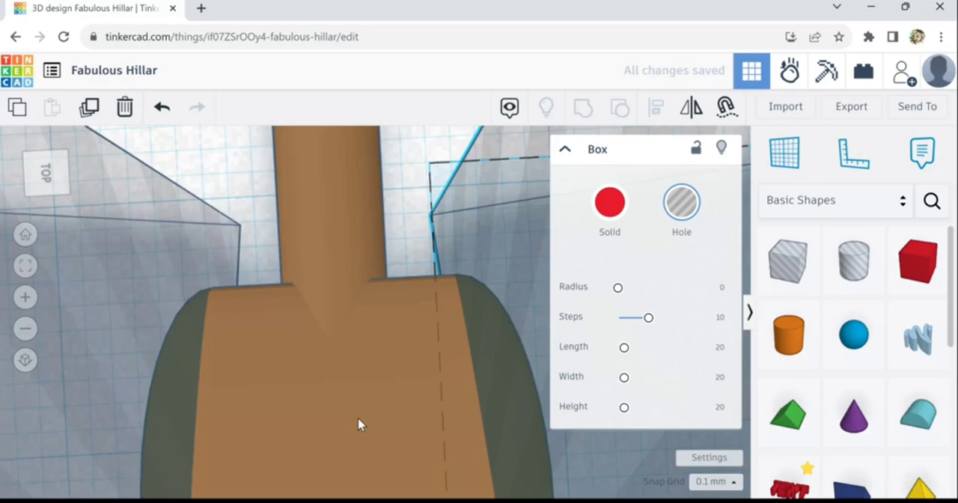
{"action": "left_click", "coordinate": [408, 260]}
{"action": "scroll", "coordinate": [382, 305], "scroll_direction": "down", "scroll_amount": 3}
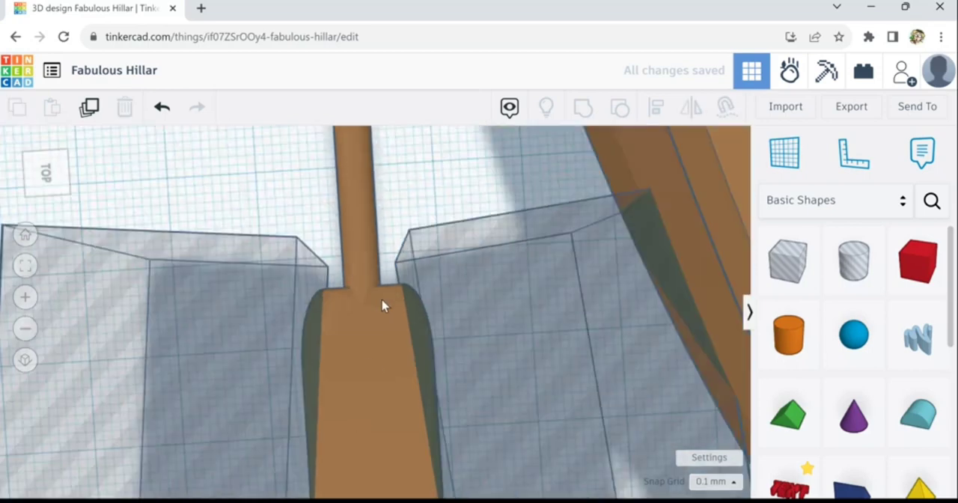
{"action": "left_click", "coordinate": [443, 302]}
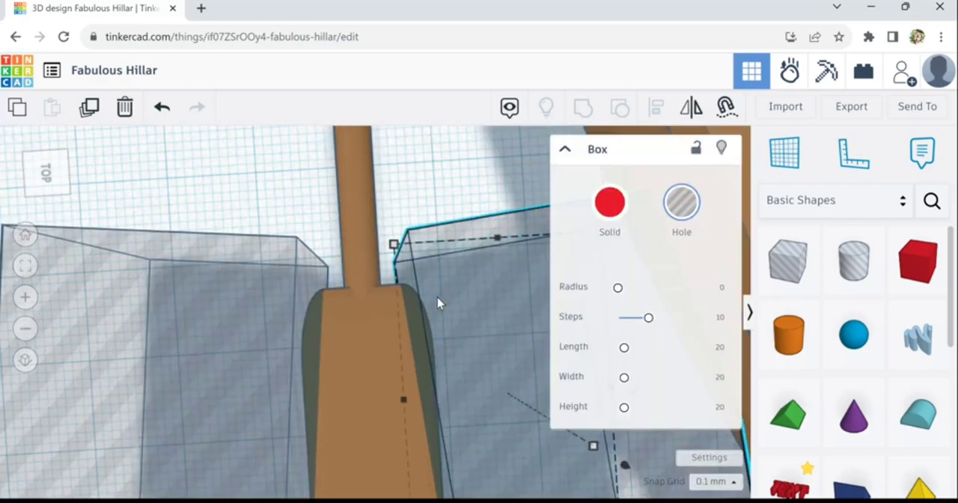
{"action": "scroll", "coordinate": [379, 317], "scroll_direction": "up", "scroll_amount": 3}
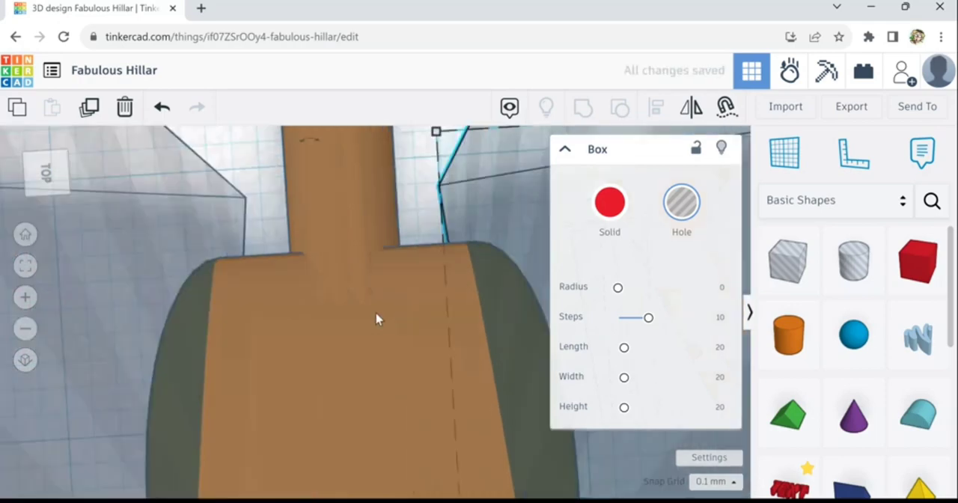
{"action": "left_click", "coordinate": [378, 316]}
{"action": "scroll", "coordinate": [376, 314], "scroll_direction": "down", "scroll_amount": 3}
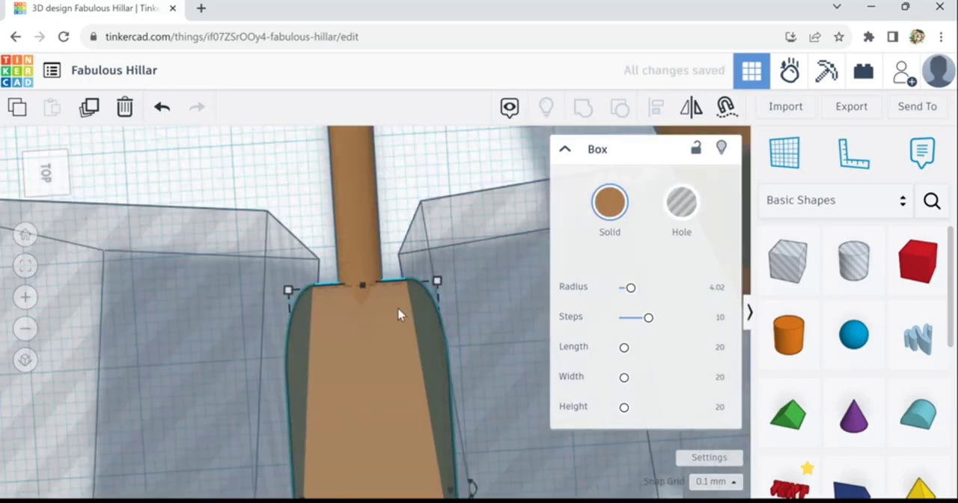
{"action": "left_click", "coordinate": [473, 273]}
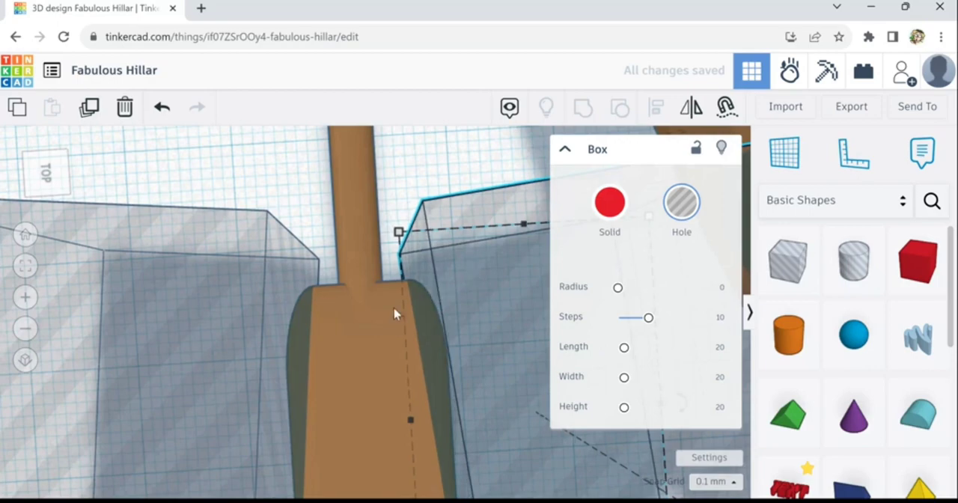
- Group the oar blade with the two slanted hole boxes to cut its tapered shoulders
{"action": "scroll", "coordinate": [376, 340], "scroll_direction": "down", "scroll_amount": 2}
{"action": "left_click", "coordinate": [367, 374]}
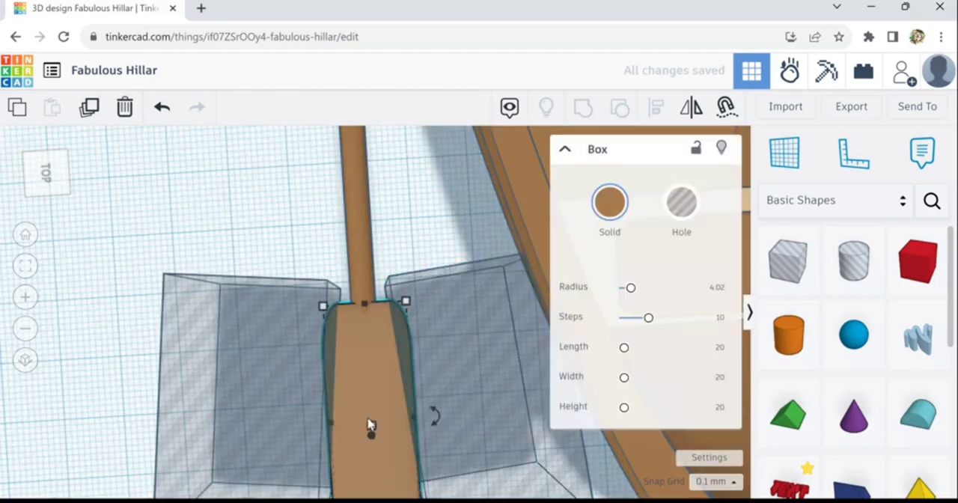
{"action": "middle_click_drag", "start_coordinate": [366, 349], "coordinate": [348, 304]}
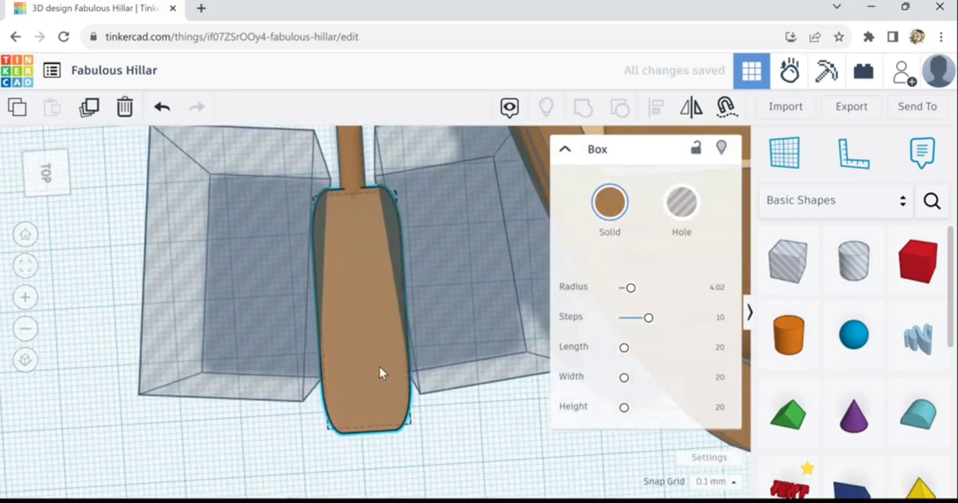
{"action": "right_click_drag", "start_coordinate": [379, 367], "coordinate": [372, 339]}
{"action": "scroll", "coordinate": [372, 345], "scroll_direction": "down", "scroll_amount": 3}
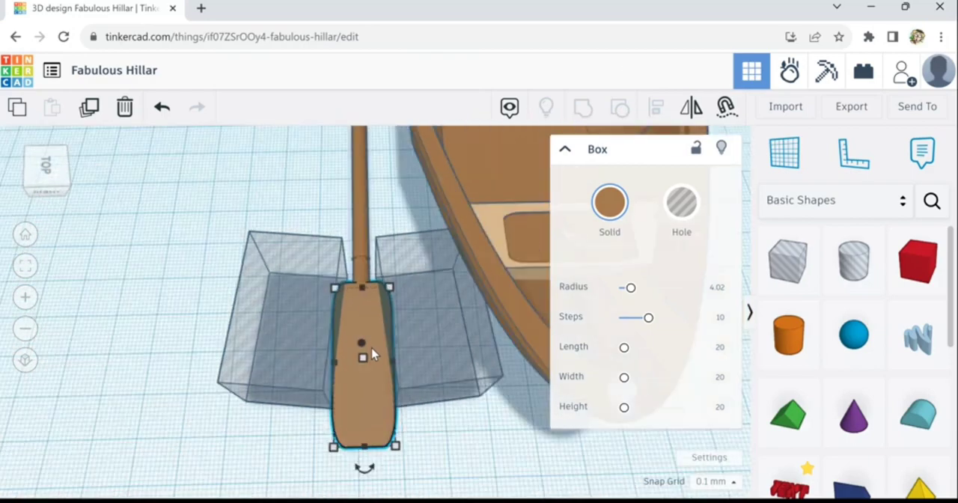
{"action": "left_click", "coordinate": [490, 446]}
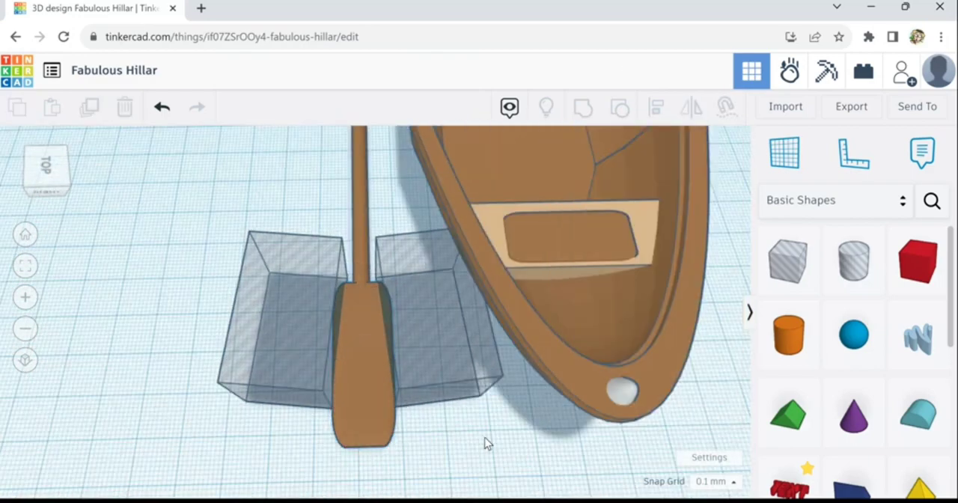
{"action": "mouse_move", "coordinate": [472, 451]}
{"action": "right_mouse_down"}
{"action": "mouse_move", "coordinate": [464, 446]}
{"action": "mouse_move", "coordinate": [490, 437]}
{"action": "mouse_move", "coordinate": [478, 442]}
{"action": "right_mouse_up"}
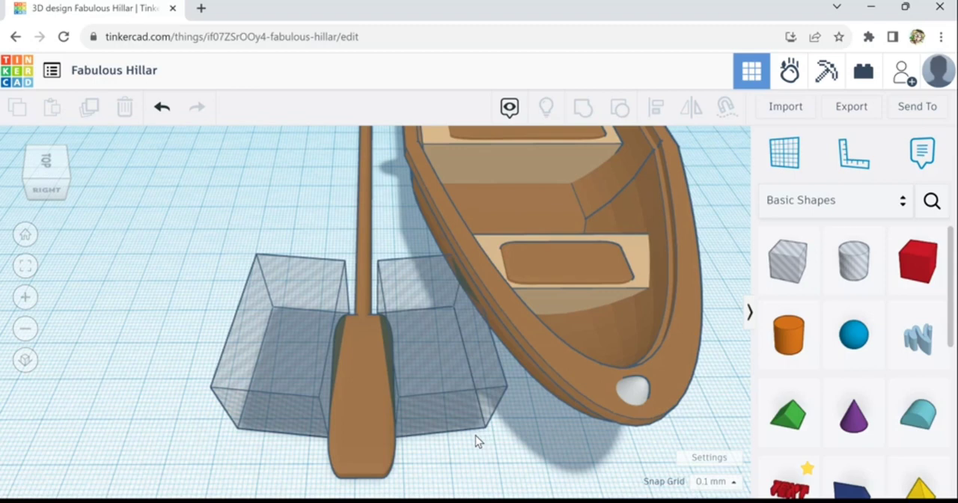
{"action": "scroll", "coordinate": [345, 401], "scroll_direction": "up", "scroll_amount": 3}
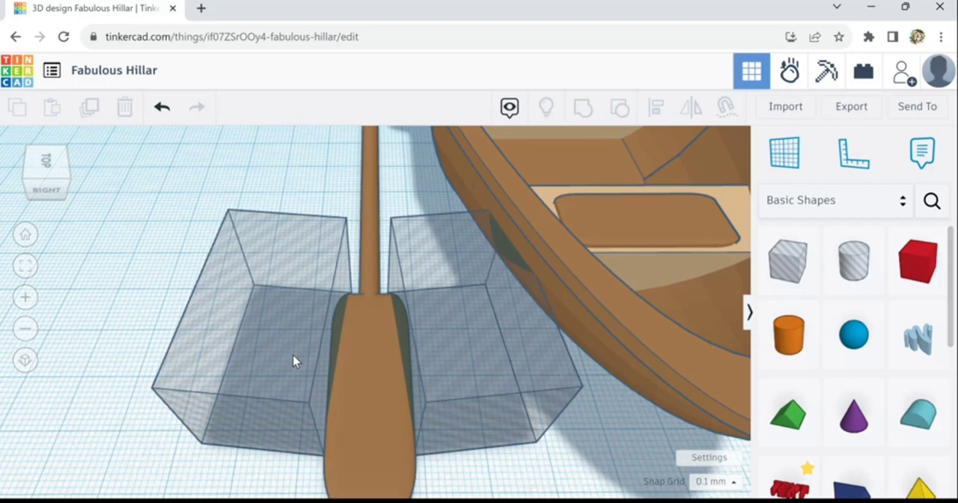
{"action": "left_click", "coordinate": [299, 357]}
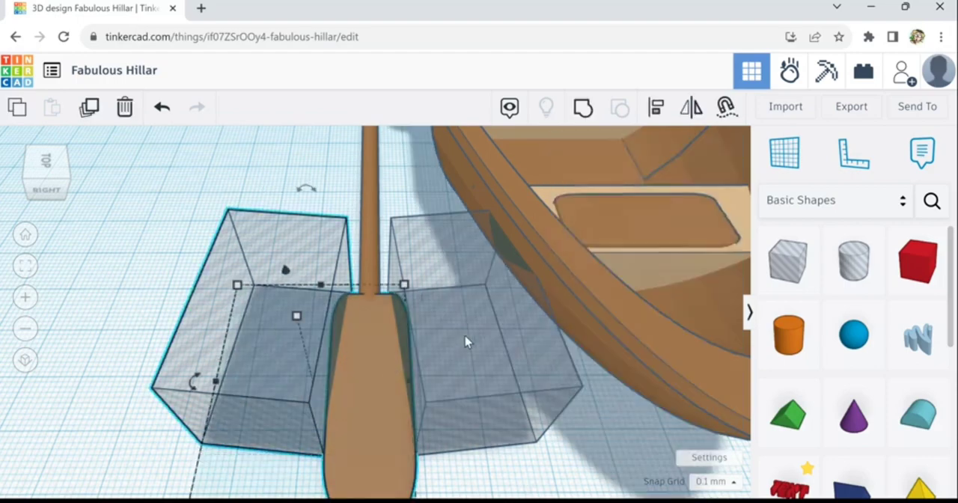
{"action": "left_click", "coordinate": [465, 336], "text": "shift"}
{"action": "scroll", "coordinate": [463, 337], "scroll_direction": "down", "scroll_amount": 3}
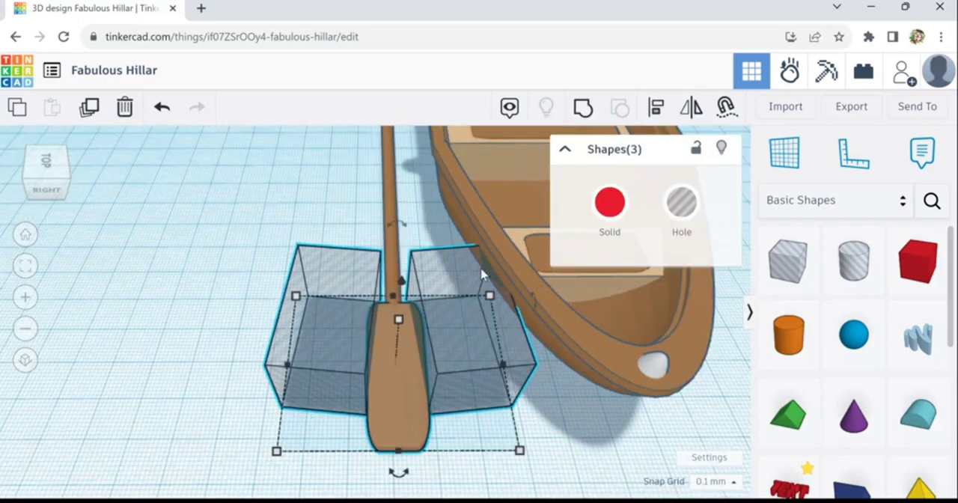
{"action": "left_click", "coordinate": [583, 109]}
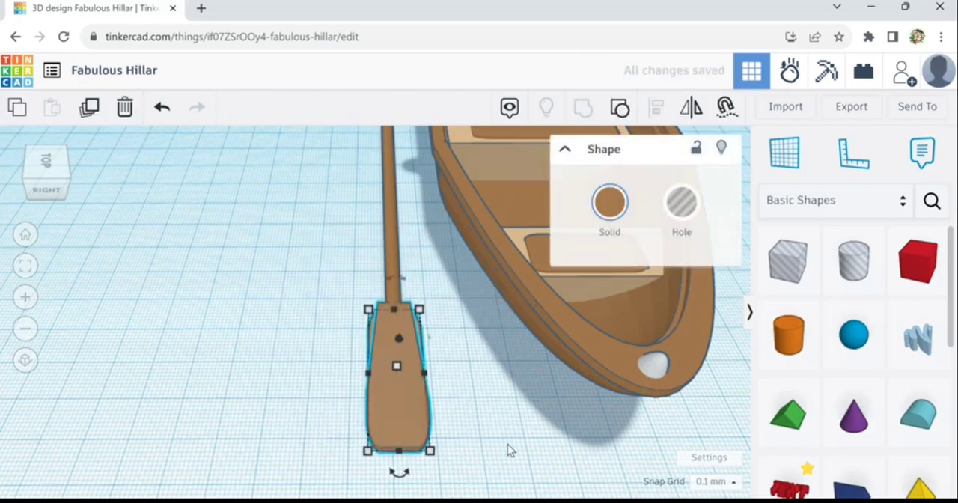
- Add a hole box beyond the oar blade's tip and widen it past the blade's width
{"action": "right_click_drag", "start_coordinate": [508, 444], "coordinate": [414, 444]}
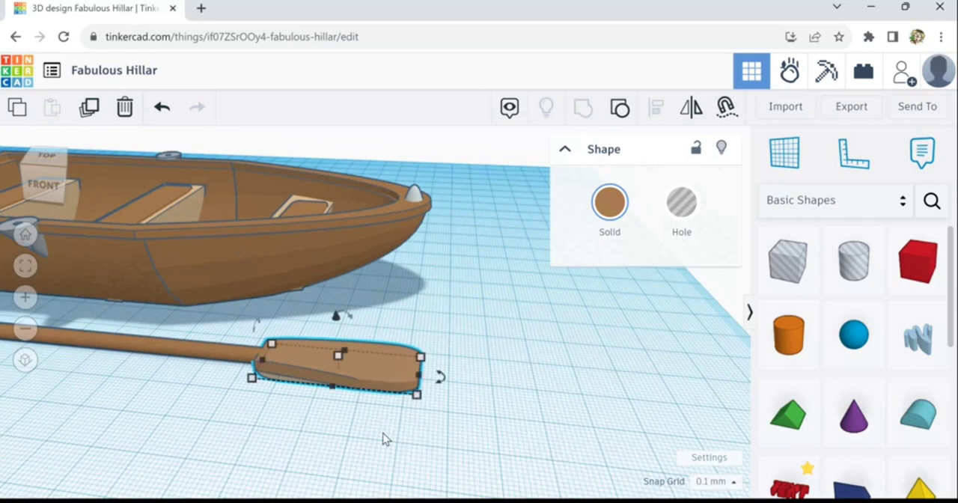
{"action": "left_click_drag", "start_coordinate": [792, 279], "coordinate": [482, 385]}
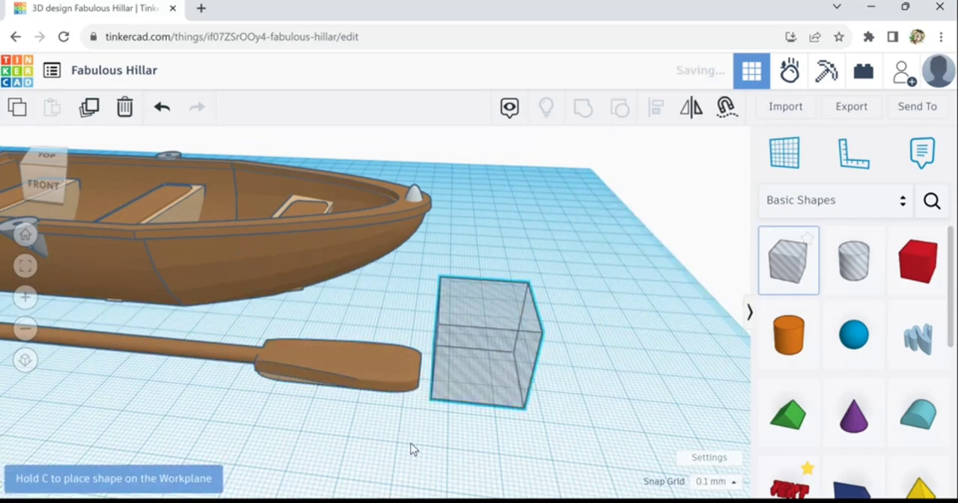
{"action": "mouse_move", "coordinate": [417, 475]}
{"action": "right_mouse_down"}
{"action": "mouse_move", "coordinate": [421, 487]}
{"action": "mouse_move", "coordinate": [421, 459]}
{"action": "right_mouse_up"}
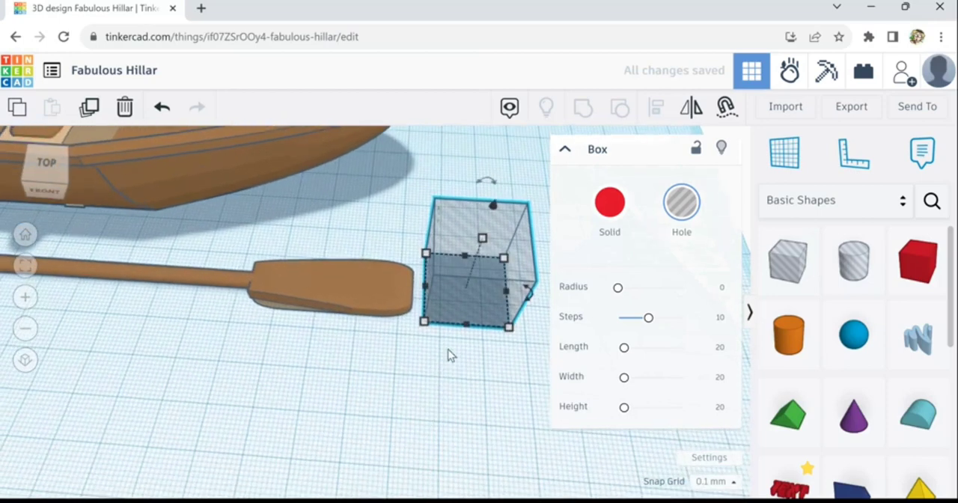
{"action": "left_click_drag", "start_coordinate": [472, 336], "coordinate": [477, 357]}
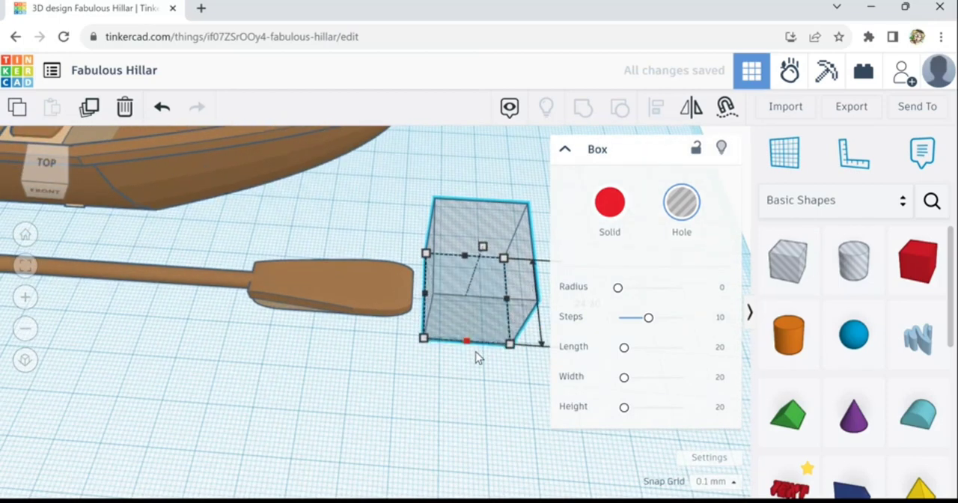
- Stretch the hole box along the whole oar to about 191.6 mm and flatten it to about 4.1 mm, below the workplane
{"action": "left_click_drag", "start_coordinate": [426, 295], "coordinate": [3, 258]}
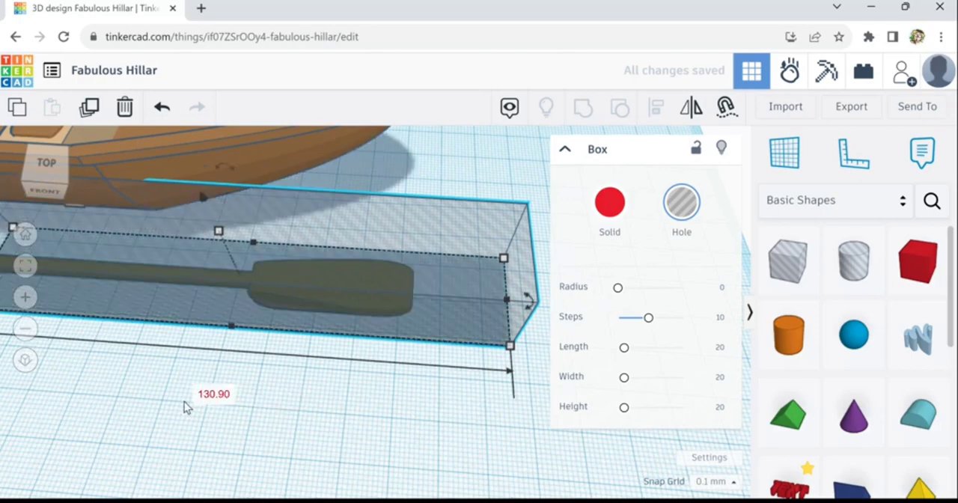
{"action": "scroll", "coordinate": [179, 400], "scroll_direction": "down", "scroll_amount": 3}
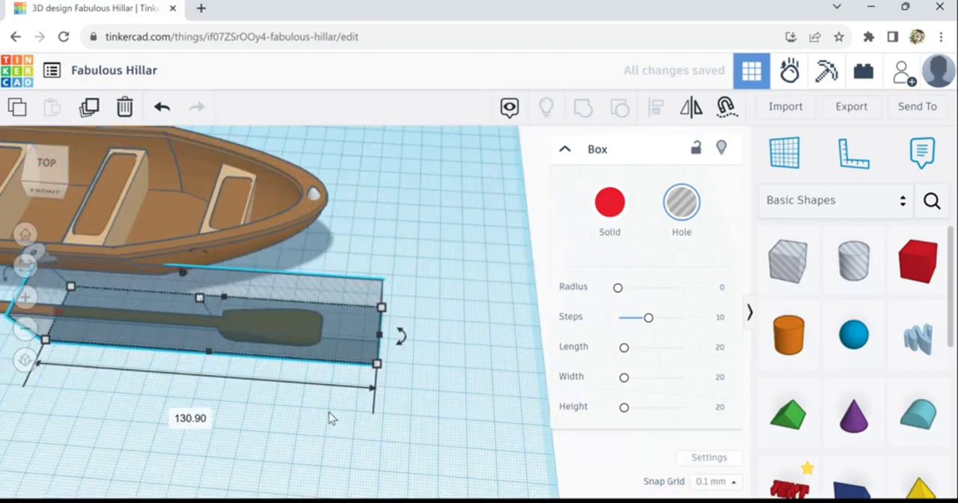
{"action": "right_click_drag", "start_coordinate": [328, 413], "coordinate": [221, 368]}
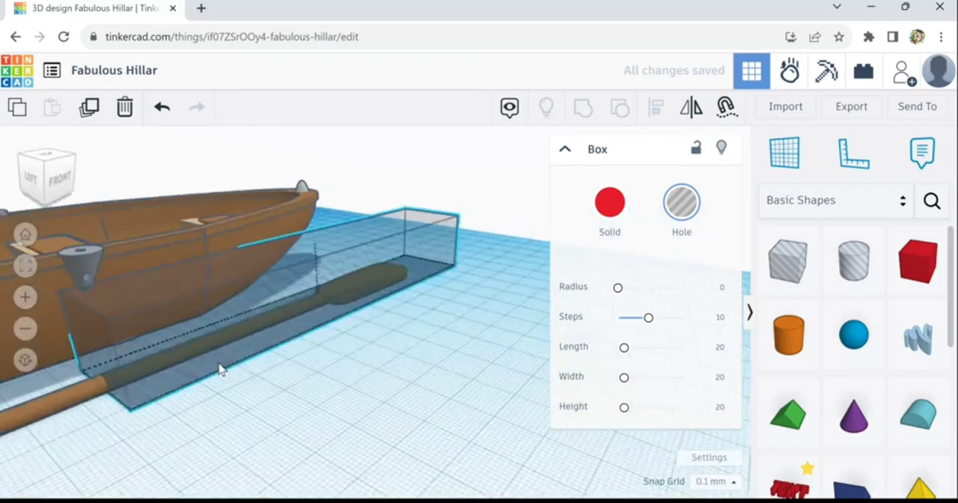
{"action": "right_click_drag", "start_coordinate": [300, 398], "coordinate": [316, 412]}
{"action": "scroll", "coordinate": [320, 413], "scroll_direction": "up", "scroll_amount": 3}
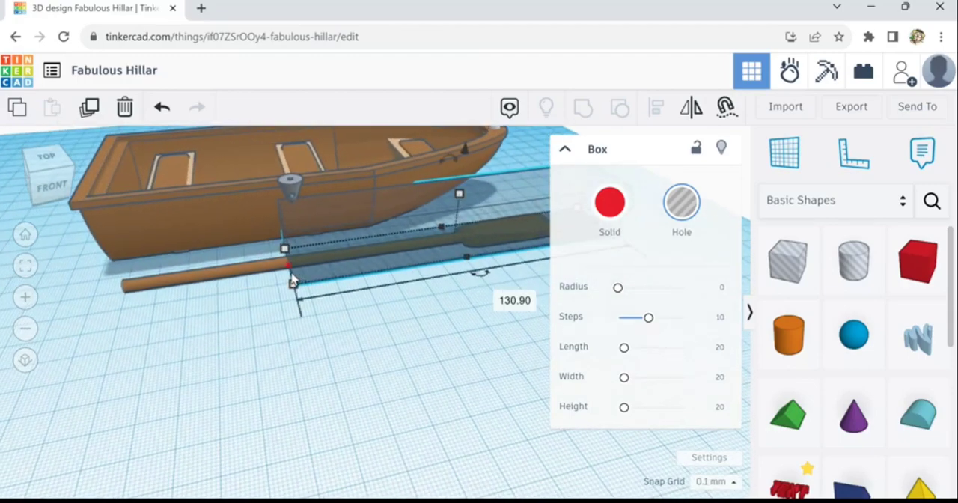
{"action": "left_click_drag", "start_coordinate": [293, 281], "coordinate": [110, 292]}
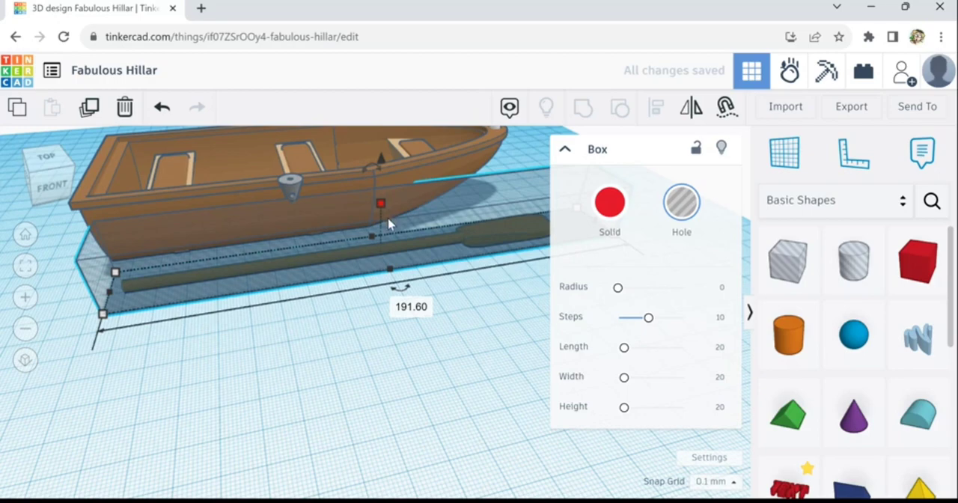
{"action": "left_click_drag", "start_coordinate": [388, 220], "coordinate": [429, 303]}
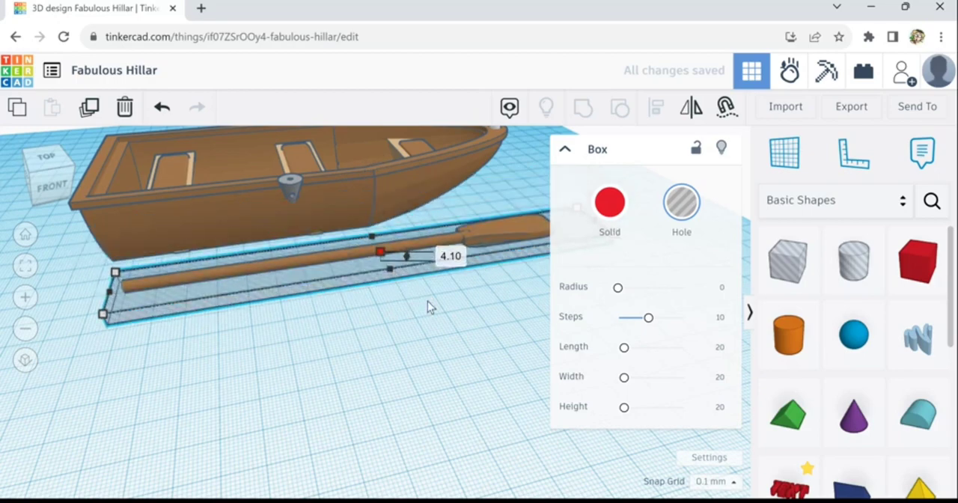
- Group the flat hole box with the oar's blade and shaft to trim the oar's underside
{"action": "scroll", "coordinate": [468, 307], "scroll_direction": "up", "scroll_amount": 3}
{"action": "scroll", "coordinate": [477, 306], "scroll_direction": "up", "scroll_amount": 1}
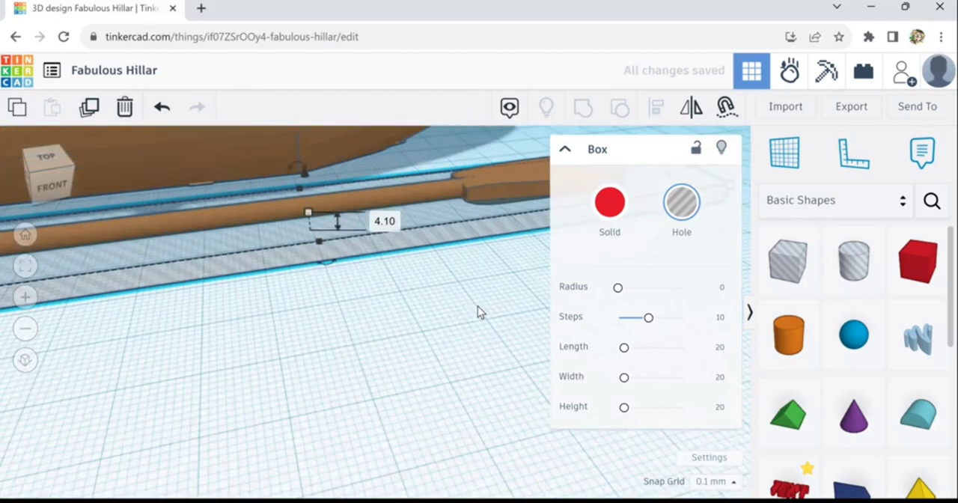
{"action": "right_click_drag", "start_coordinate": [478, 306], "coordinate": [464, 329]}
{"action": "scroll", "coordinate": [464, 330], "scroll_direction": "down", "scroll_amount": 1}
{"action": "scroll", "coordinate": [464, 328], "scroll_direction": "up", "scroll_amount": 1}
{"action": "scroll", "coordinate": [469, 292], "scroll_direction": "down", "scroll_amount": 1}
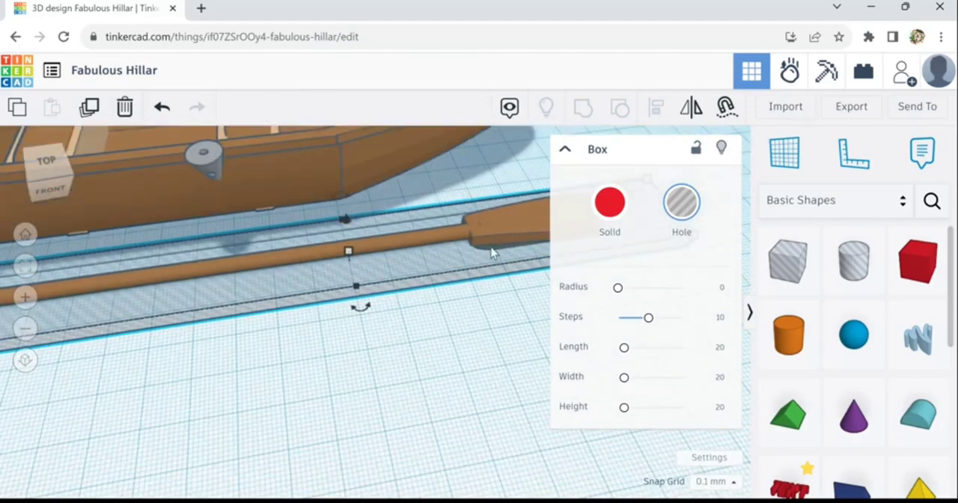
{"action": "left_click", "coordinate": [494, 244], "text": "shift"}
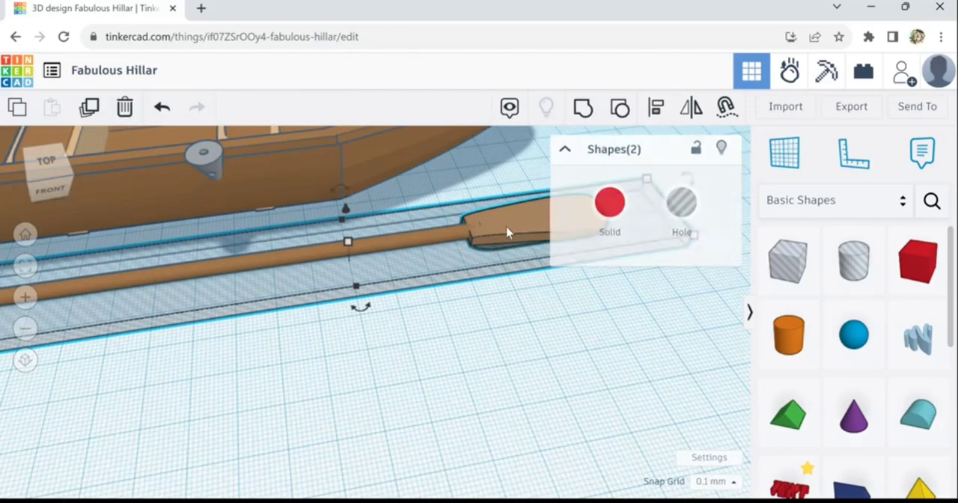
{"action": "left_click", "coordinate": [440, 250], "text": "shift"}
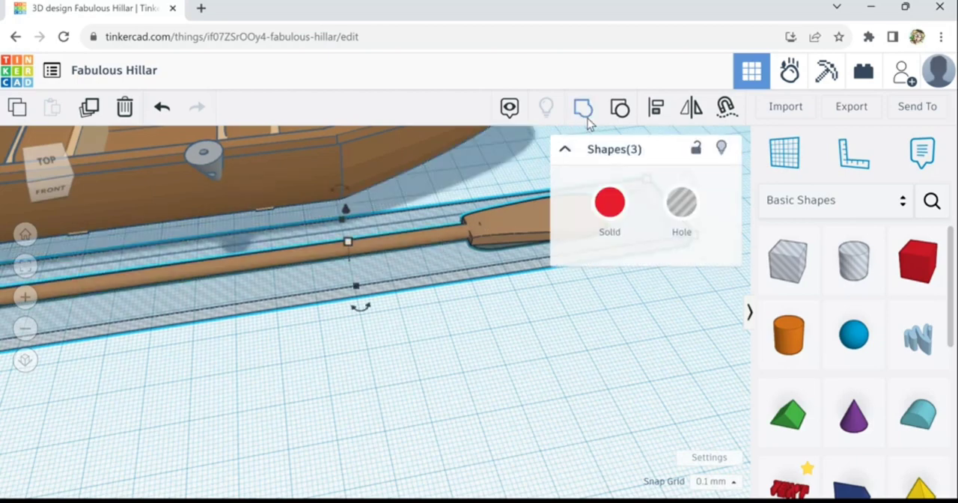
{"action": "left_click", "coordinate": [584, 109]}
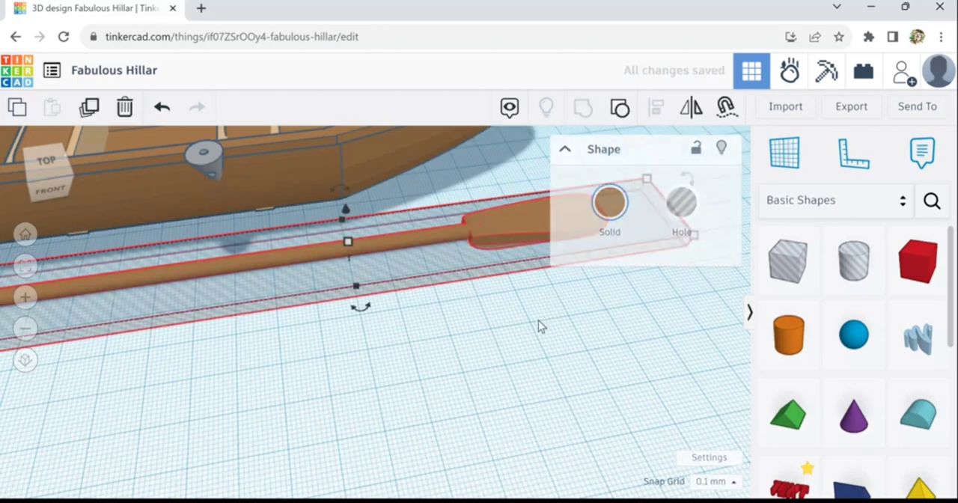
{"action": "left_click", "coordinate": [493, 385]}
- Add a solid cylinder beside the handle end of the oar's shaft
{"action": "scroll", "coordinate": [493, 384], "scroll_direction": "down", "scroll_amount": 4}
{"action": "scroll", "coordinate": [493, 385], "scroll_direction": "down", "scroll_amount": 3}
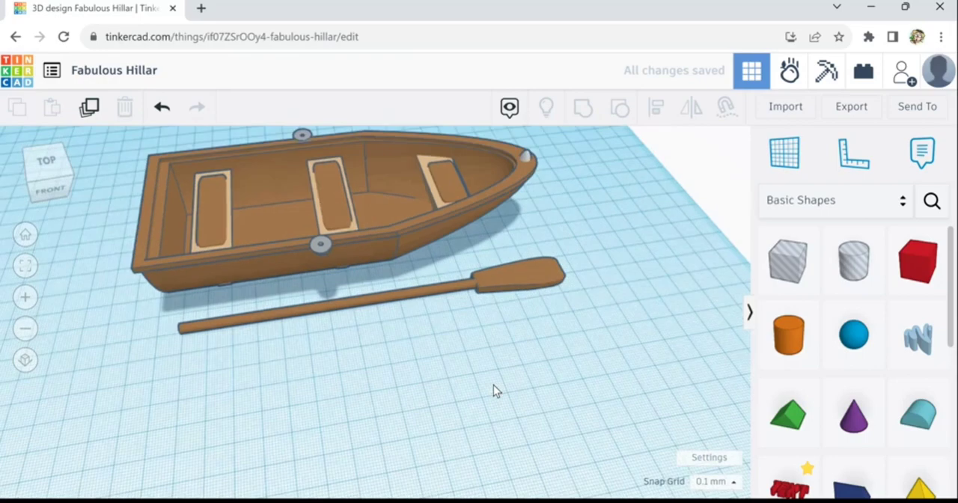
{"action": "right_click_drag", "start_coordinate": [432, 381], "coordinate": [215, 321]}
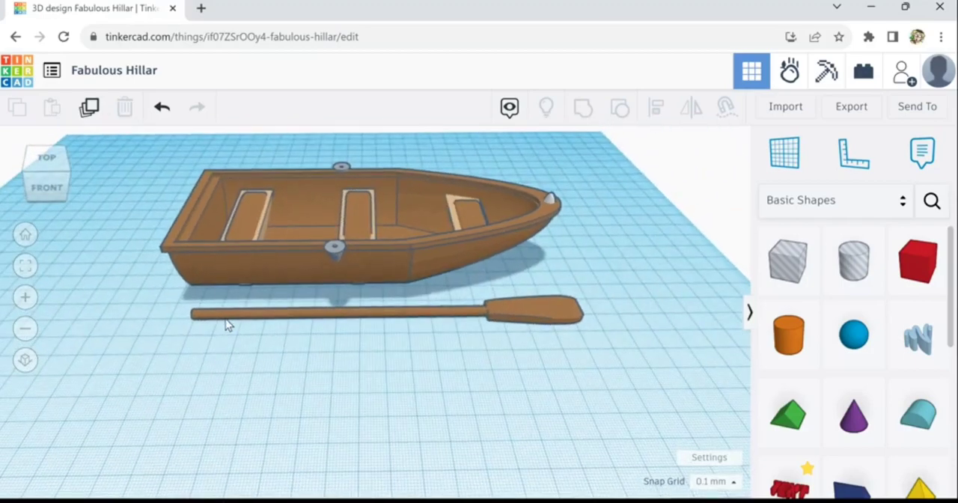
{"action": "scroll", "coordinate": [226, 324], "scroll_direction": "up", "scroll_amount": 5}
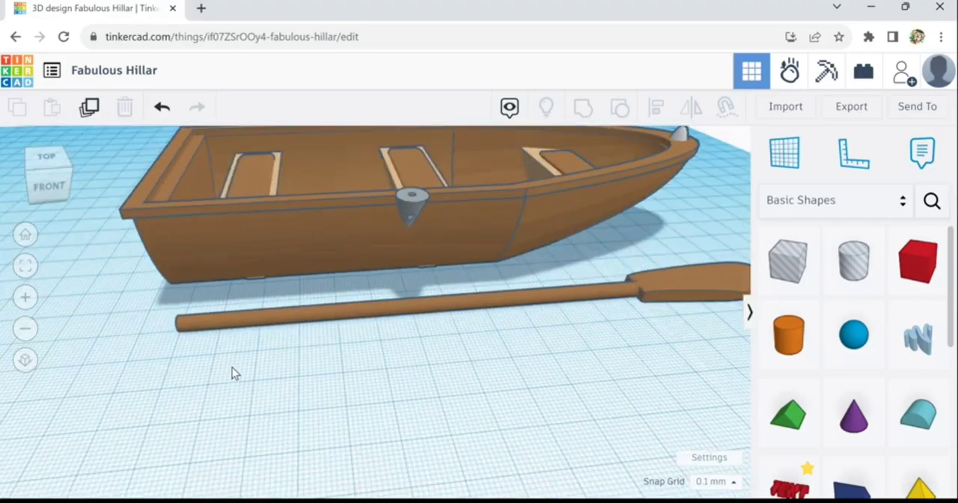
{"action": "right_click_drag", "start_coordinate": [232, 367], "coordinate": [250, 339]}
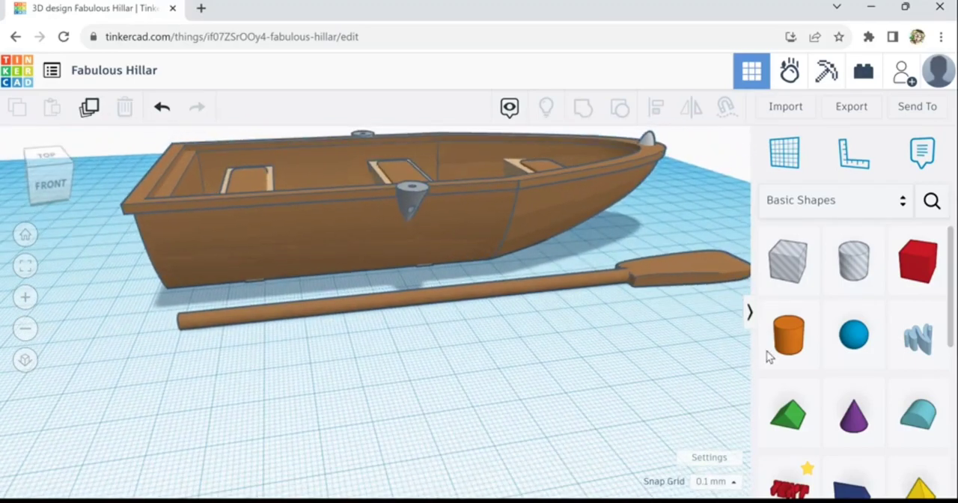
{"action": "left_click", "coordinate": [522, 297]}
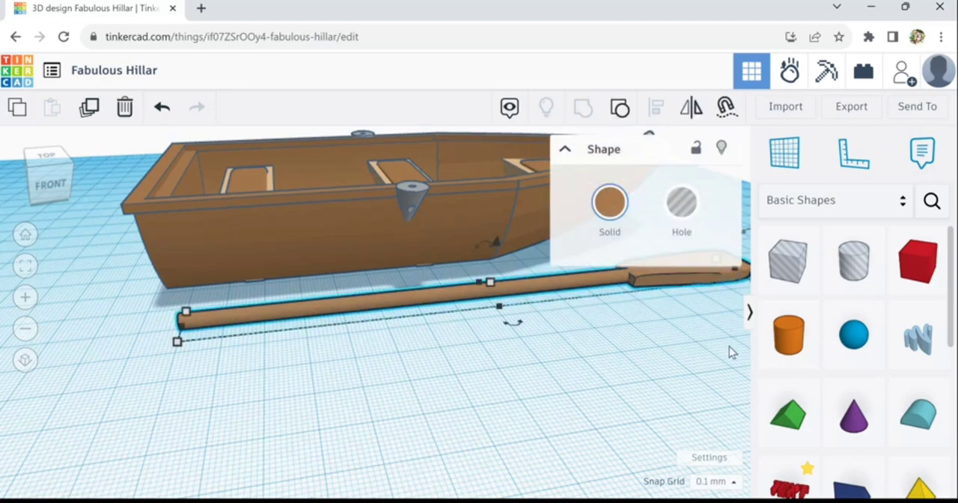
{"action": "left_click_drag", "start_coordinate": [796, 348], "coordinate": [145, 371]}
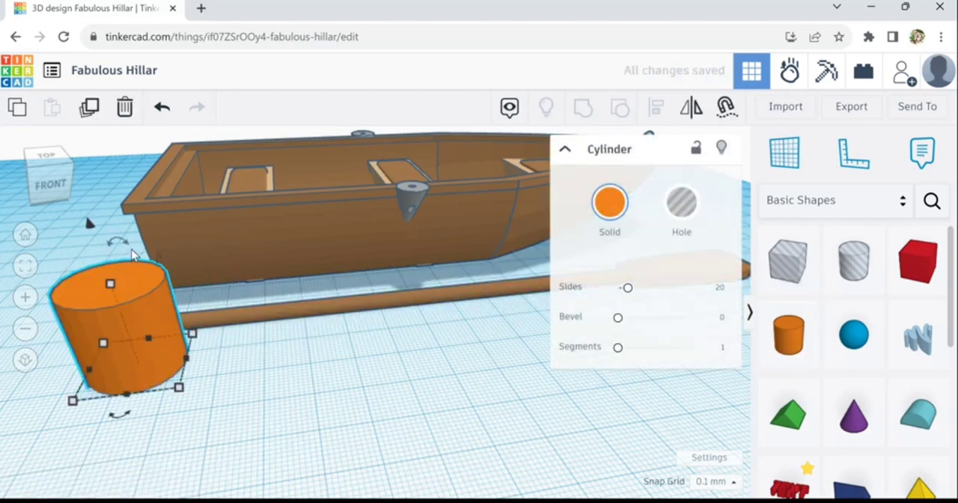
- Lay the cylinder on its side parallel to the oar's shaft and shrink it to about 11.3 mm long
{"action": "left_click_drag", "start_coordinate": [132, 255], "coordinate": [199, 322]}
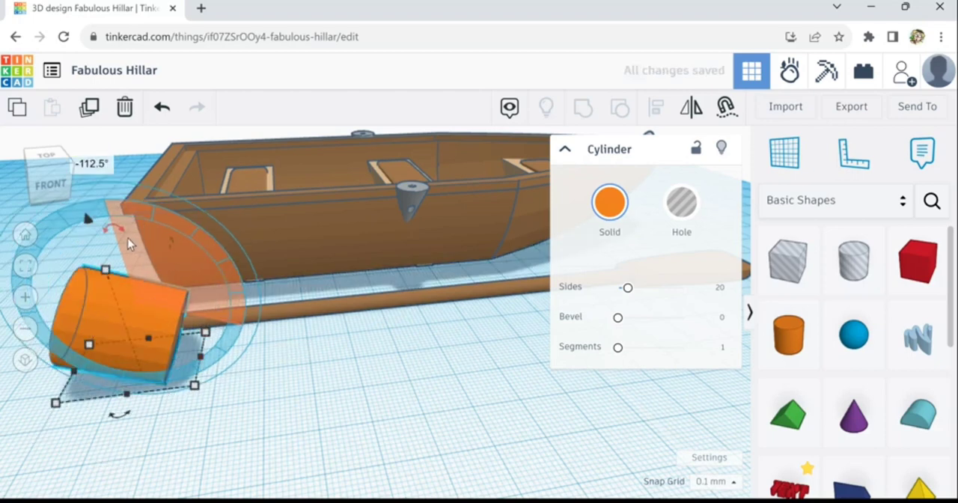
{"action": "left_click_drag", "start_coordinate": [128, 239], "coordinate": [99, 238]}
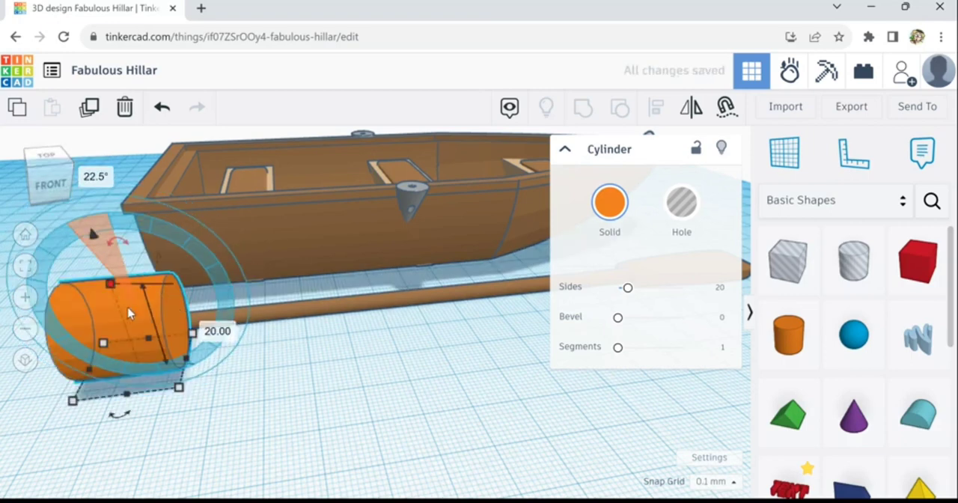
{"action": "left_click_drag", "start_coordinate": [128, 313], "coordinate": [204, 376]}
{"action": "scroll", "coordinate": [157, 370], "scroll_direction": "up", "scroll_amount": 2}
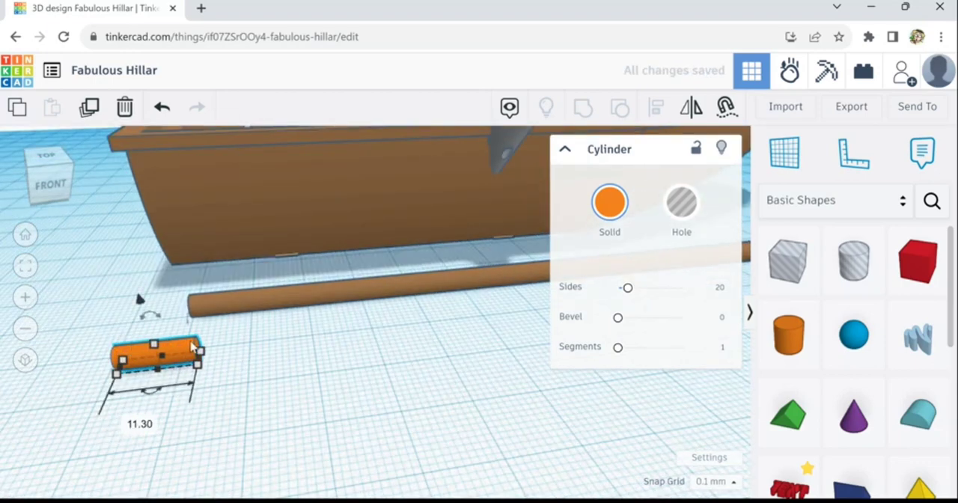
- Move the small cylinder against the shaft's handle end and set its number of sides to 64
{"action": "left_click_drag", "start_coordinate": [192, 346], "coordinate": [188, 321]}
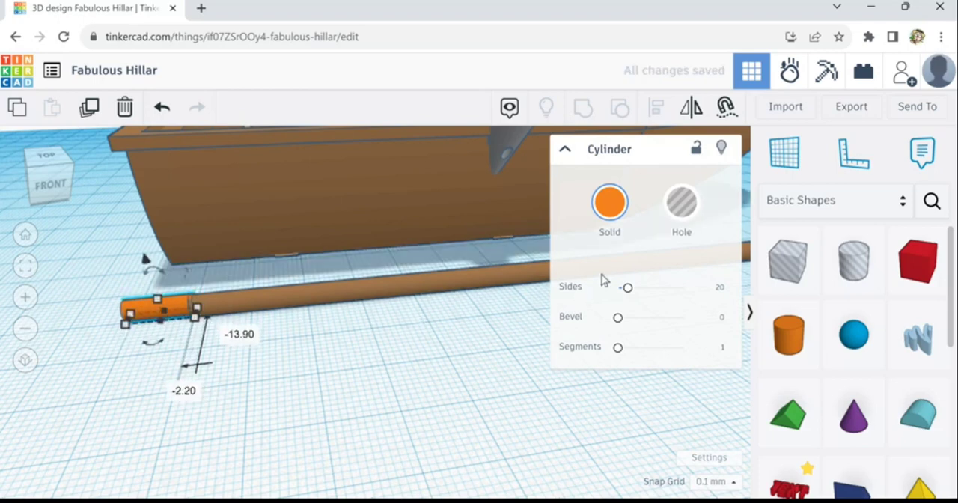
{"action": "left_click_drag", "start_coordinate": [636, 303], "coordinate": [712, 304]}
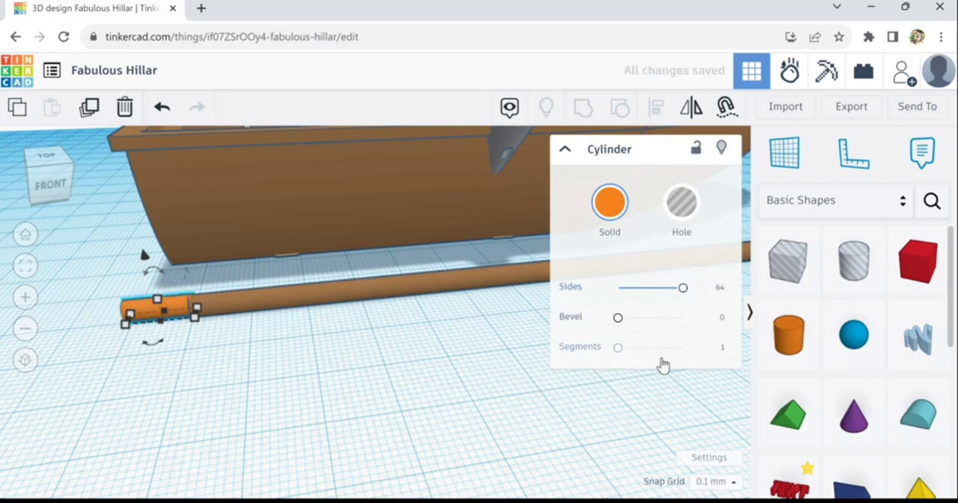
- Round the ends of the small handle cylinder with 10 segments and a bevel of about 2
{"action": "left_click_drag", "start_coordinate": [664, 358], "coordinate": [680, 348]}
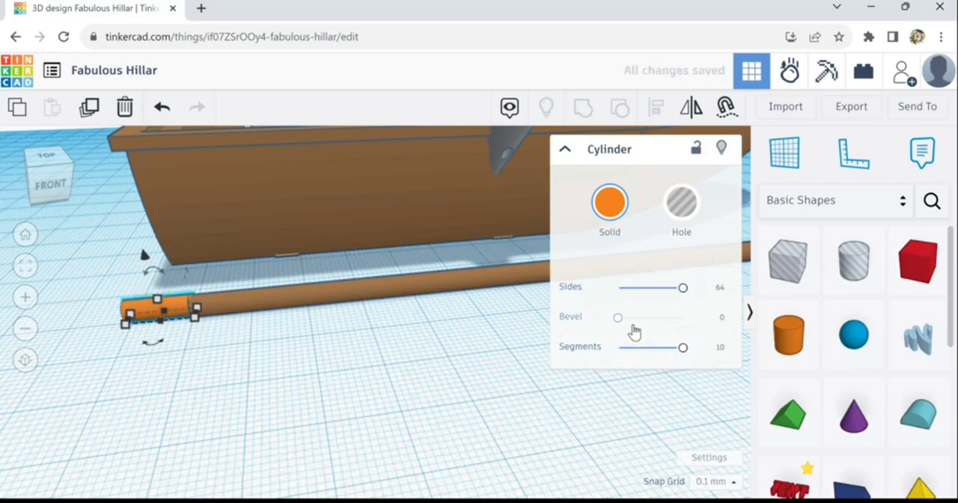
{"action": "left_click_drag", "start_coordinate": [633, 329], "coordinate": [676, 333]}
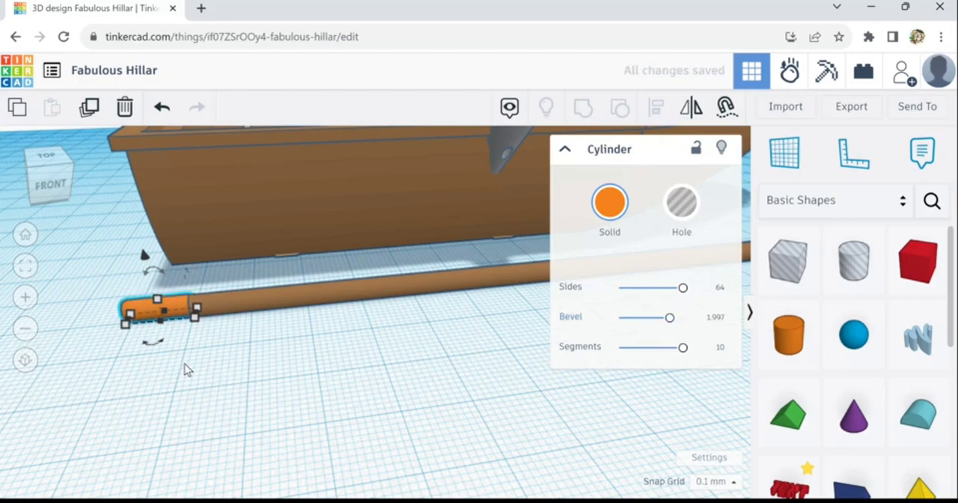
{"action": "scroll", "coordinate": [180, 374], "scroll_direction": "up", "scroll_amount": 2}
{"action": "right_click_drag", "start_coordinate": [215, 377], "coordinate": [243, 384]}
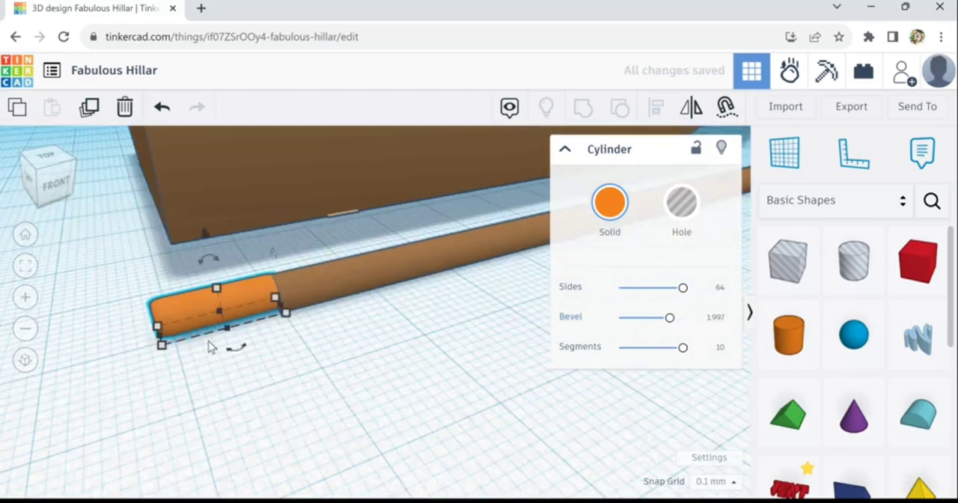
- Shrink the handle cylinder to 2.80 mm thick, lengthen it into a grip and move it against the shaft's end
{"action": "left_click_drag", "start_coordinate": [222, 298], "coordinate": [222, 319]}
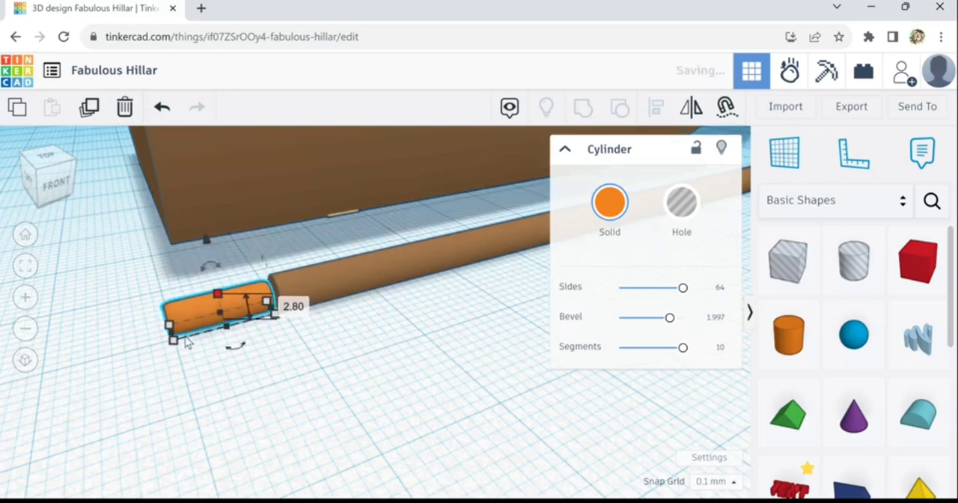
{"action": "left_click_drag", "start_coordinate": [172, 341], "coordinate": [102, 365]}
{"action": "key", "text": "Right"}
{"action": "key", "text": "Right"}
{"action": "key", "text": "Right"}
{"action": "key", "text": "Right"}
{"action": "key", "text": "Right"}
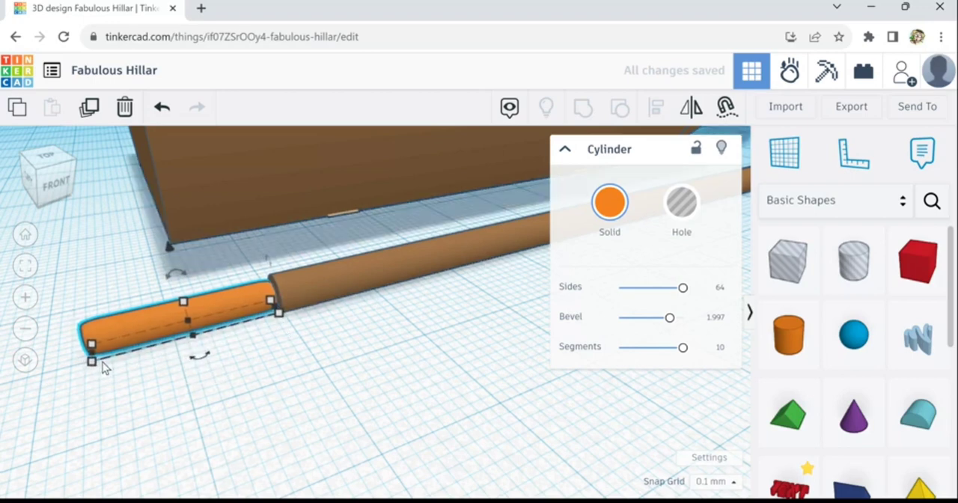
{"action": "key", "text": "Right"}
{"action": "key", "text": "Right"}
{"action": "key", "text": "Right"}
{"action": "key", "text": "Right"}
{"action": "key", "text": "Right"}
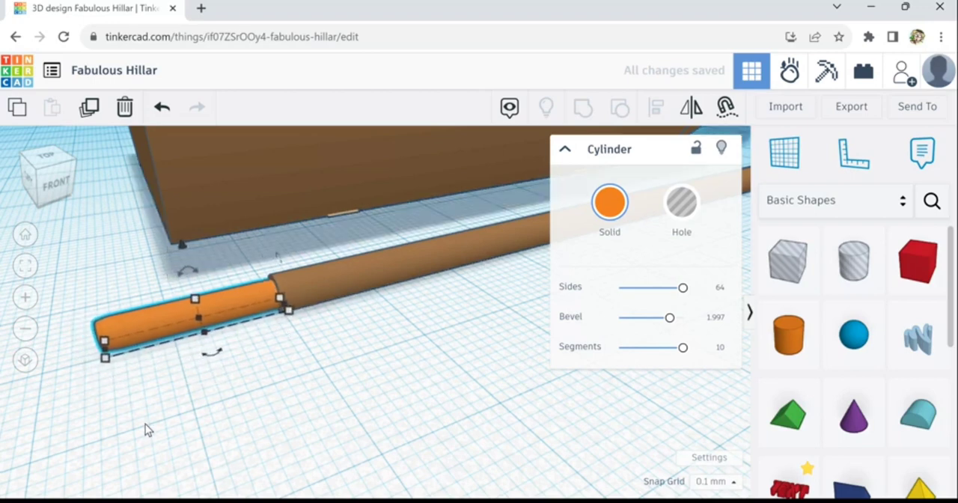
- Color the handle grip the same medium brown as the oar's shaft
{"action": "right_click_drag", "start_coordinate": [346, 387], "coordinate": [387, 425]}
{"action": "scroll", "coordinate": [388, 425], "scroll_direction": "down", "scroll_amount": 5}
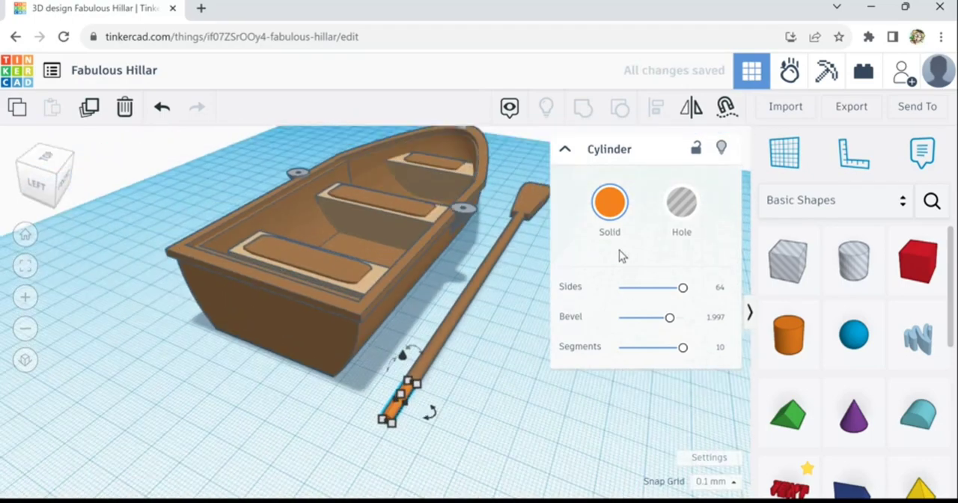
{"action": "left_click", "coordinate": [610, 204]}
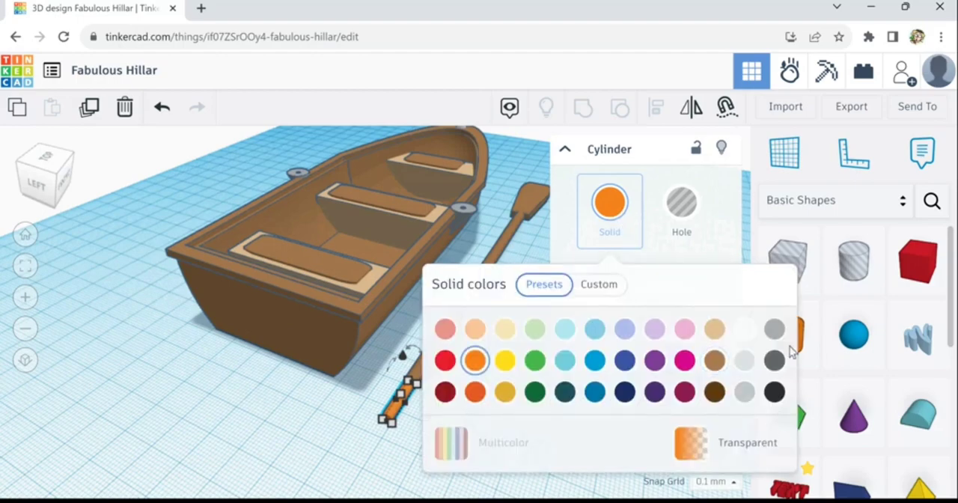
{"action": "left_click", "coordinate": [715, 361]}
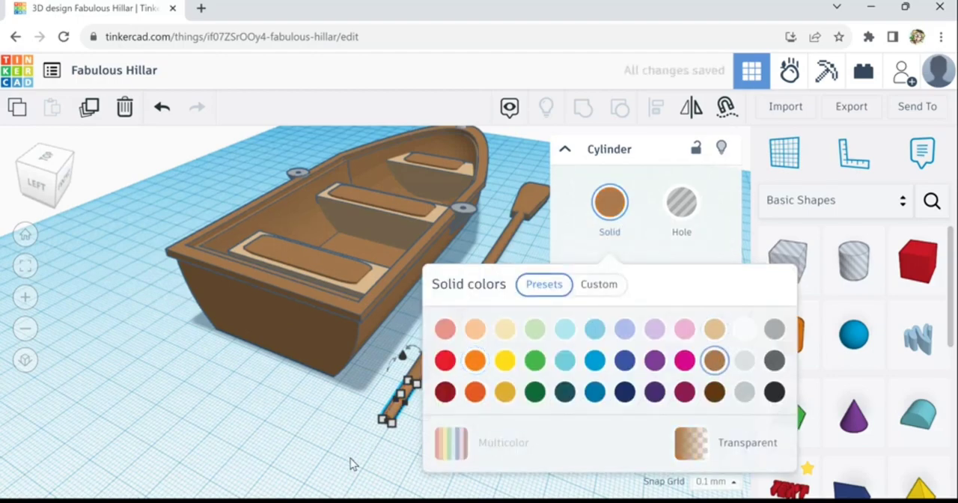
{"action": "left_click", "coordinate": [544, 450]}
{"action": "right_click_drag", "start_coordinate": [542, 399], "coordinate": [559, 409]}
{"action": "scroll", "coordinate": [469, 399], "scroll_direction": "up", "scroll_amount": 2}
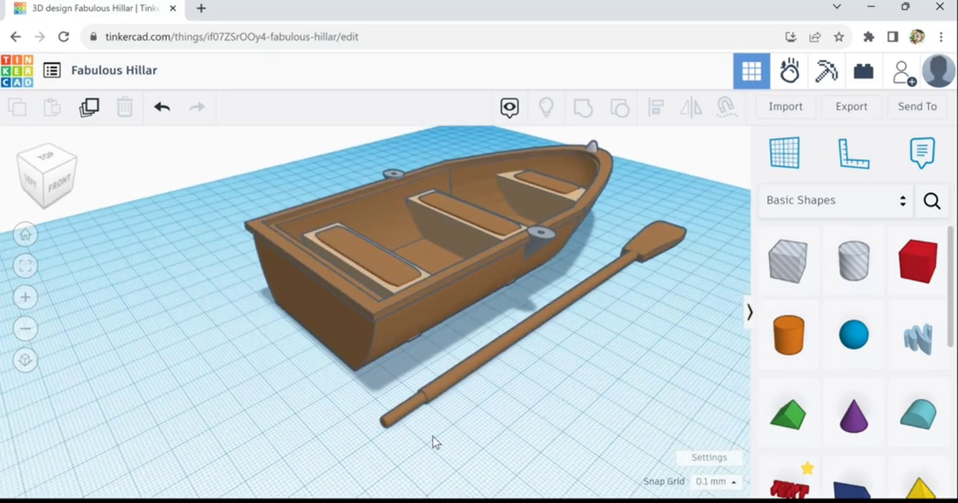
- Add a hole box beneath the oar's handle end, stretched to 39.10 mm long with its top lowered to the workplane
{"action": "scroll", "coordinate": [437, 435], "scroll_direction": "up", "scroll_amount": 6}
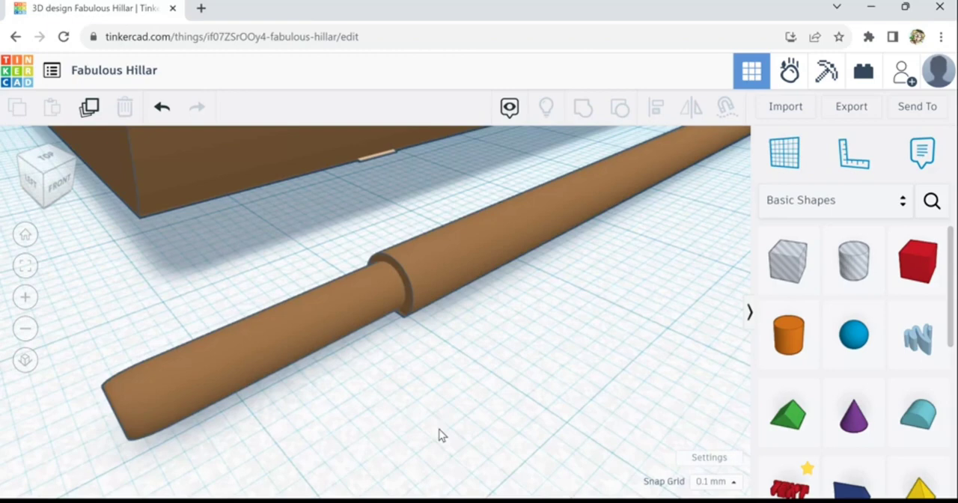
{"action": "right_click_drag", "start_coordinate": [442, 435], "coordinate": [487, 411]}
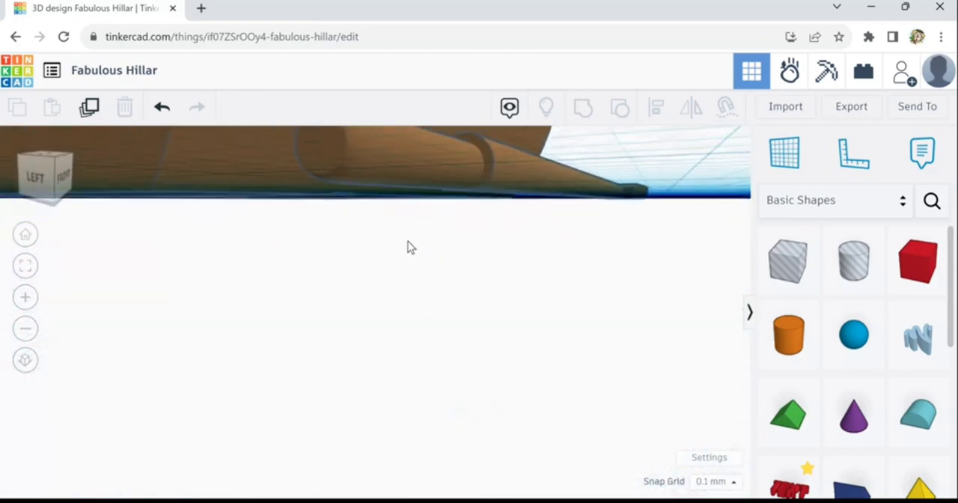
{"action": "left_click", "coordinate": [408, 178]}
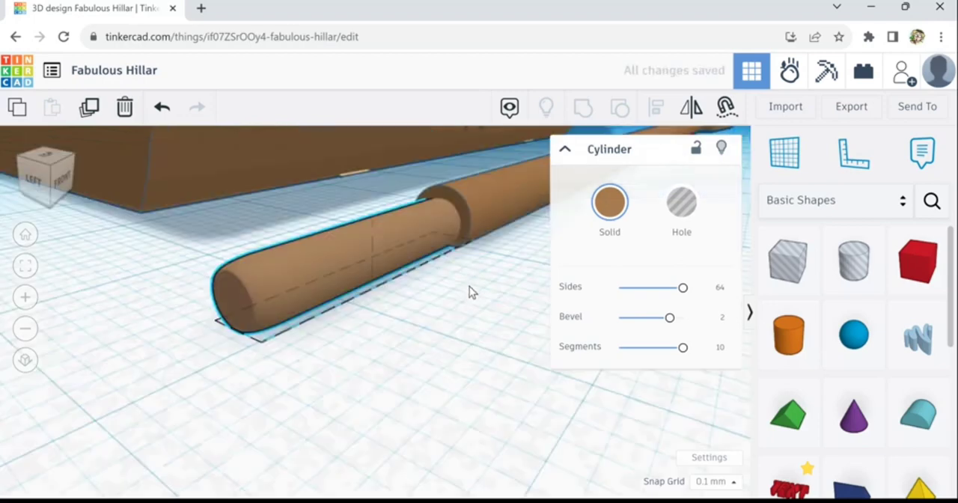
{"action": "right_click_drag", "start_coordinate": [469, 286], "coordinate": [451, 295]}
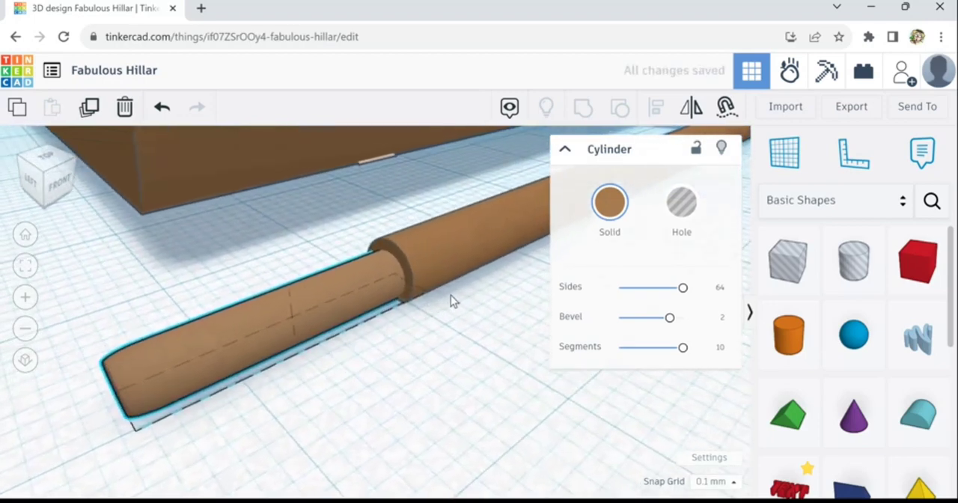
{"action": "scroll", "coordinate": [451, 295], "scroll_direction": "down", "scroll_amount": 5}
{"action": "left_click_drag", "start_coordinate": [798, 279], "coordinate": [235, 385]}
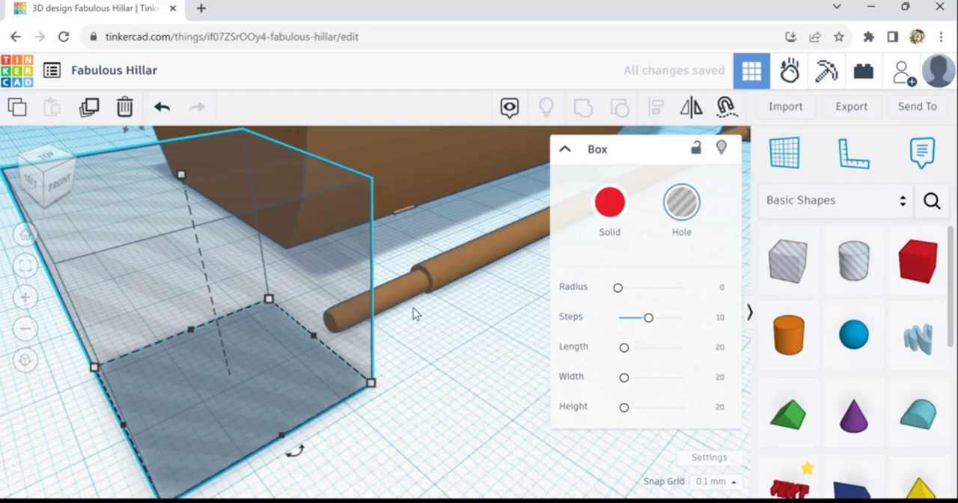
{"action": "left_click_drag", "start_coordinate": [315, 336], "coordinate": [449, 292]}
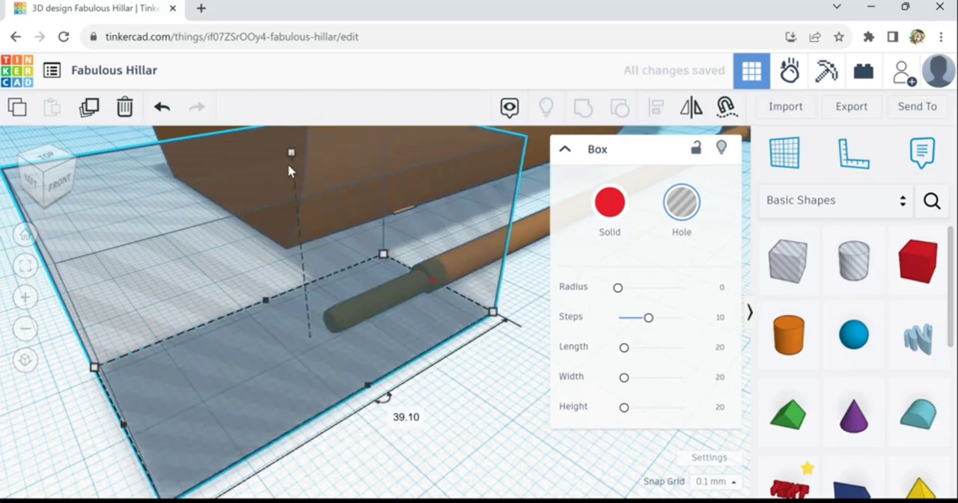
{"action": "left_click_drag", "start_coordinate": [293, 153], "coordinate": [375, 388]}
- Group the hole box with the grip and the oar's shaft to trim the grip's underside
{"action": "left_click", "coordinate": [374, 317], "text": "shift"}
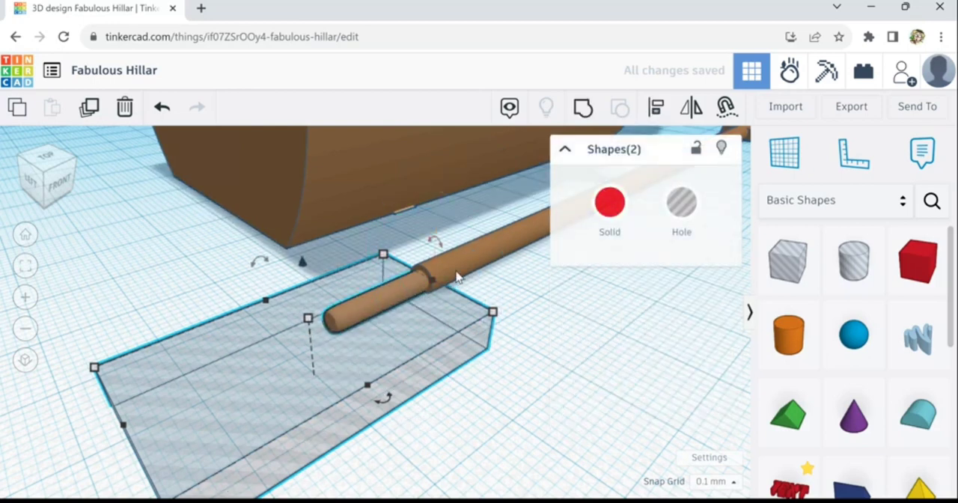
{"action": "left_click", "coordinate": [524, 250], "text": "shift"}
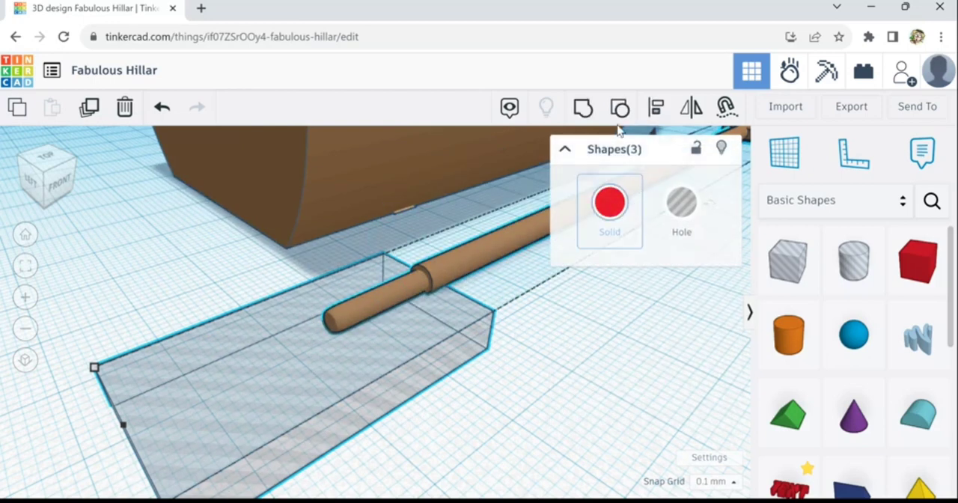
{"action": "left_click", "coordinate": [585, 116]}
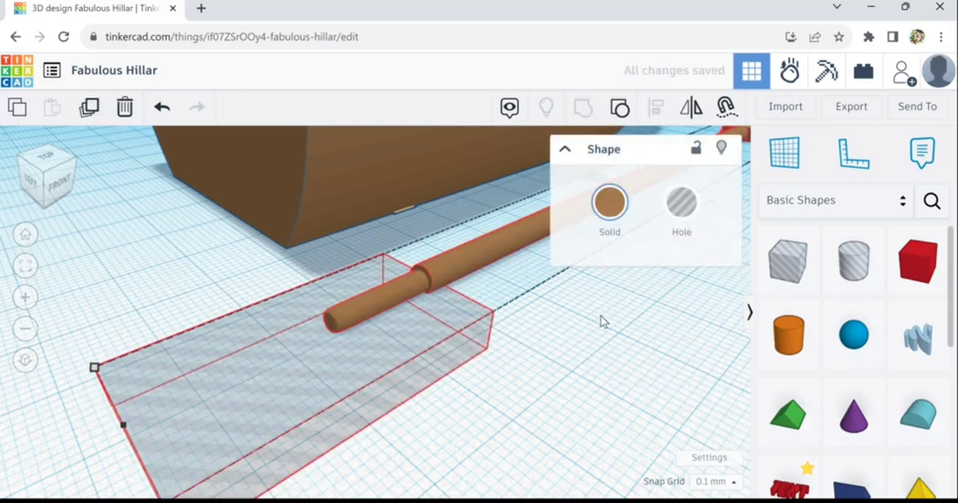
{"action": "scroll", "coordinate": [621, 405], "scroll_direction": "down", "scroll_amount": 3}
{"action": "left_click", "coordinate": [652, 386]}
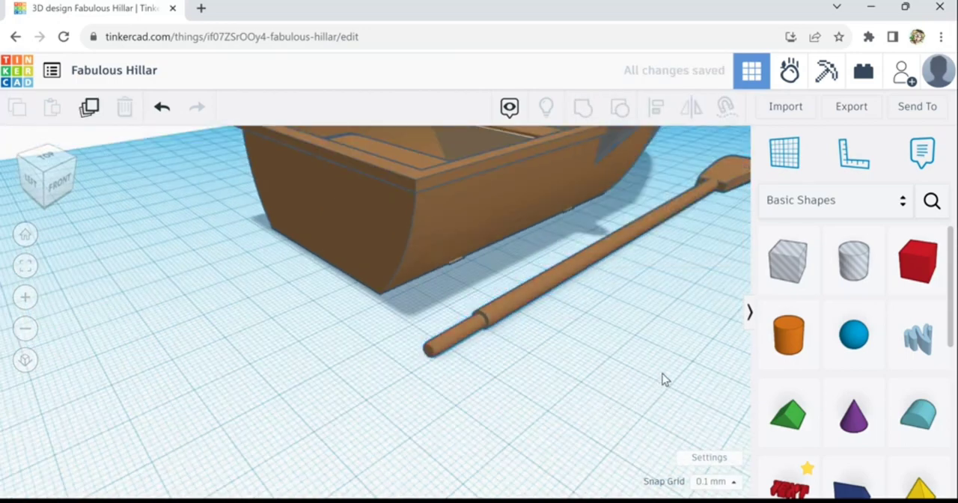
- Add a solid cylinder at the middle of the oar's shaft and rotate it -90° to lie parallel to the shaft
{"action": "scroll", "coordinate": [421, 406], "scroll_direction": "up", "scroll_amount": 4}
{"action": "scroll", "coordinate": [315, 429], "scroll_direction": "up", "scroll_amount": 1}
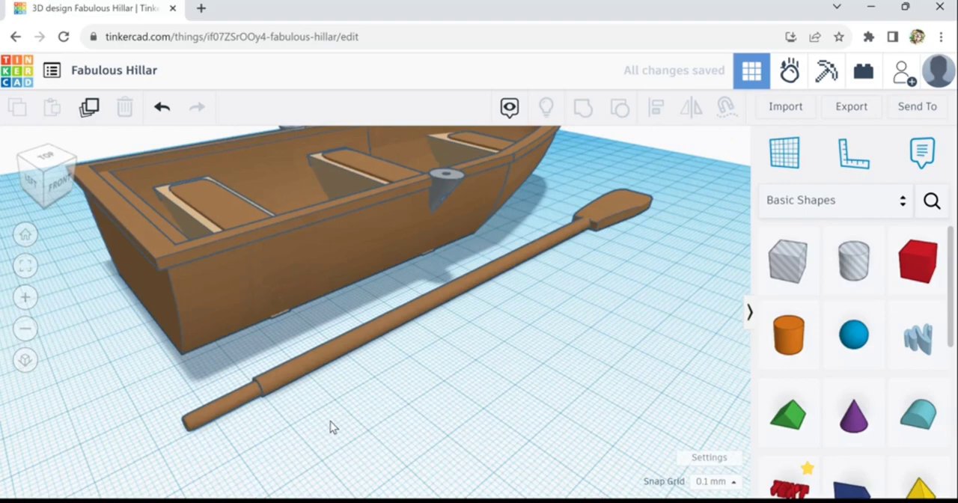
{"action": "right_click_drag", "start_coordinate": [447, 388], "coordinate": [350, 414]}
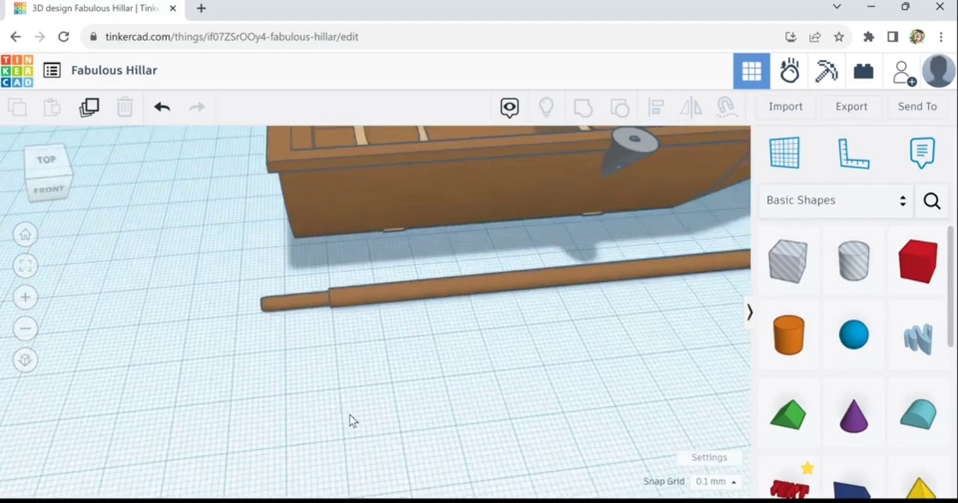
{"action": "right_click_drag", "start_coordinate": [549, 359], "coordinate": [585, 394]}
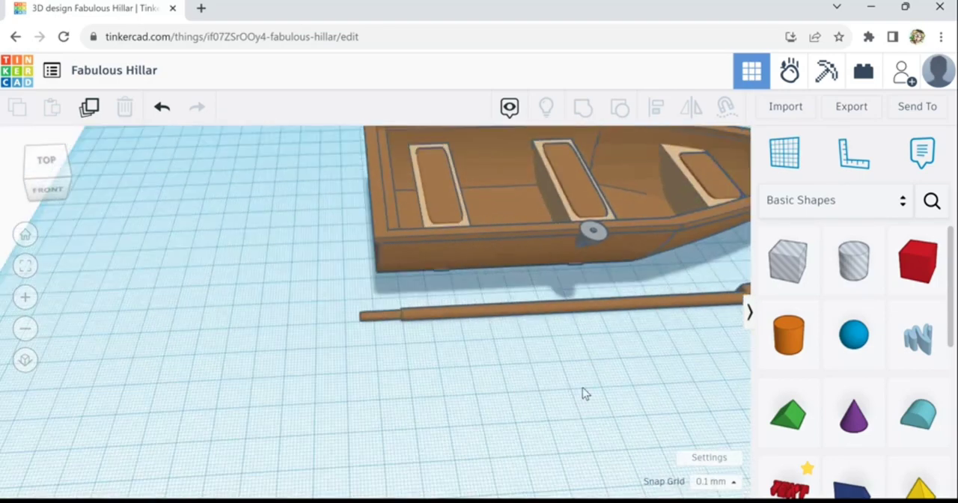
{"action": "middle_click_drag", "start_coordinate": [435, 389], "coordinate": [360, 406]}
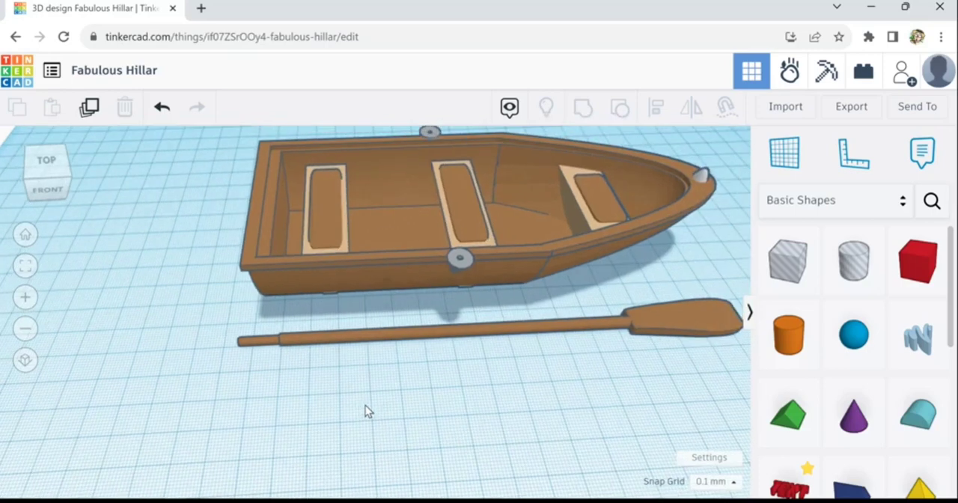
{"action": "left_click", "coordinate": [807, 322]}
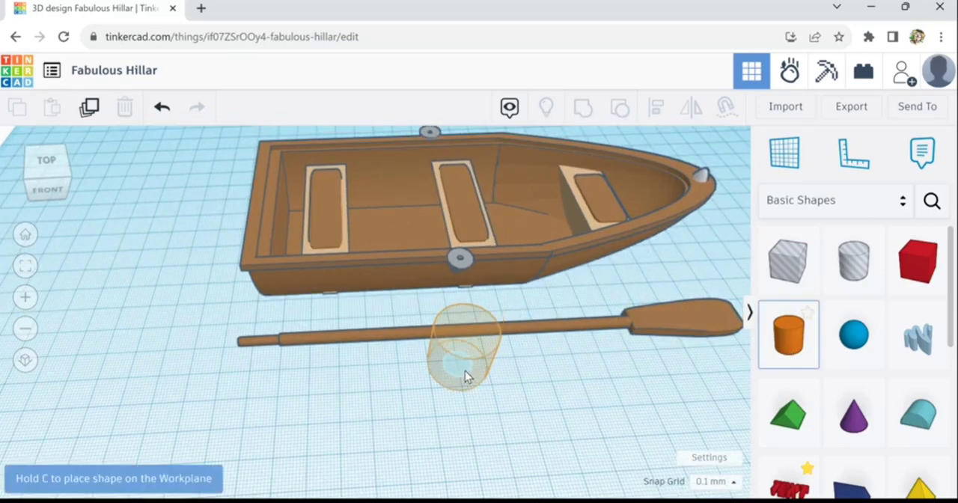
{"action": "left_click", "coordinate": [464, 369]}
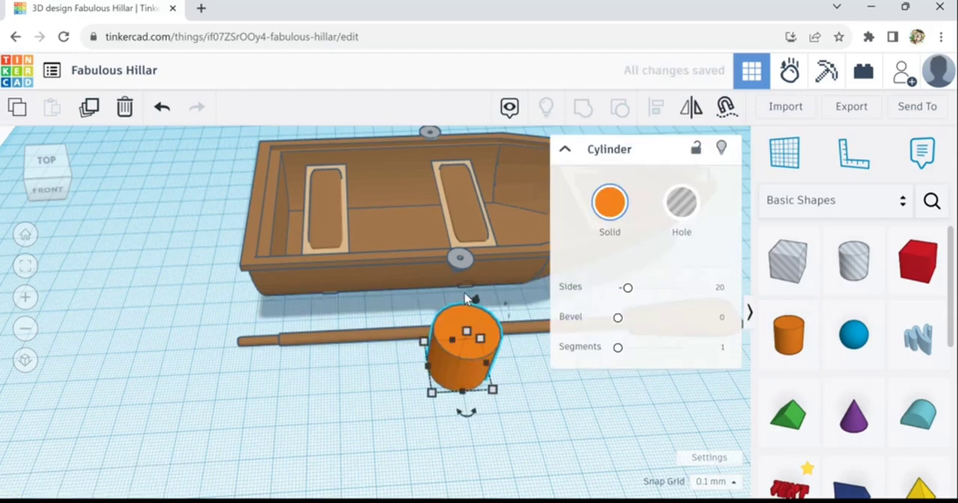
{"action": "left_click_drag", "start_coordinate": [465, 298], "coordinate": [527, 335]}
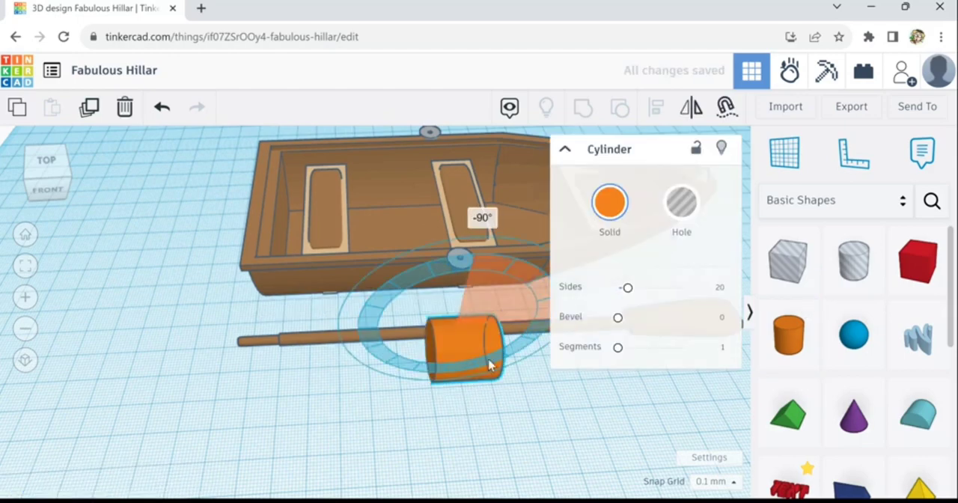
- Shrink the cylinder to a short collar on the shaft and set it to 64 sides and 10 segments
{"action": "left_click_drag", "start_coordinate": [490, 365], "coordinate": [458, 340]}
{"action": "scroll", "coordinate": [479, 348], "scroll_direction": "up", "scroll_amount": 2}
{"action": "scroll", "coordinate": [461, 319], "scroll_direction": "up", "scroll_amount": 6}
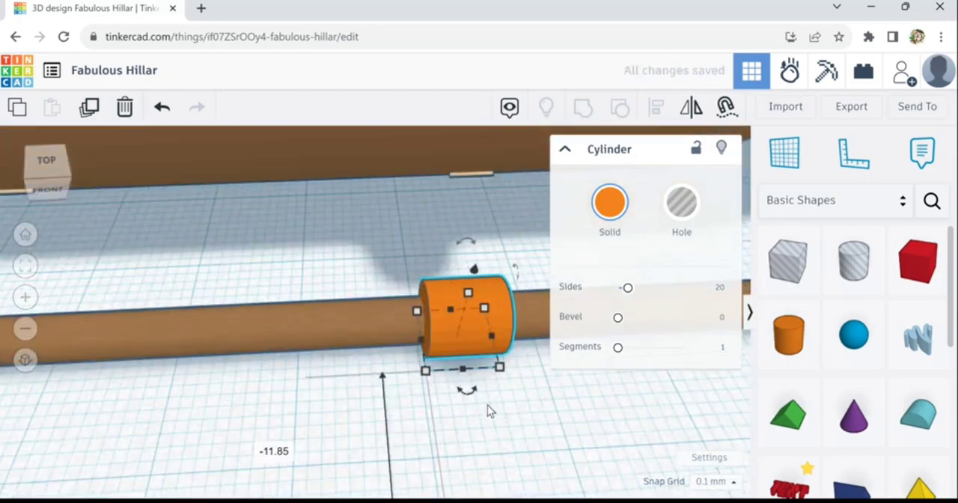
{"action": "right_click_drag", "start_coordinate": [488, 405], "coordinate": [549, 403]}
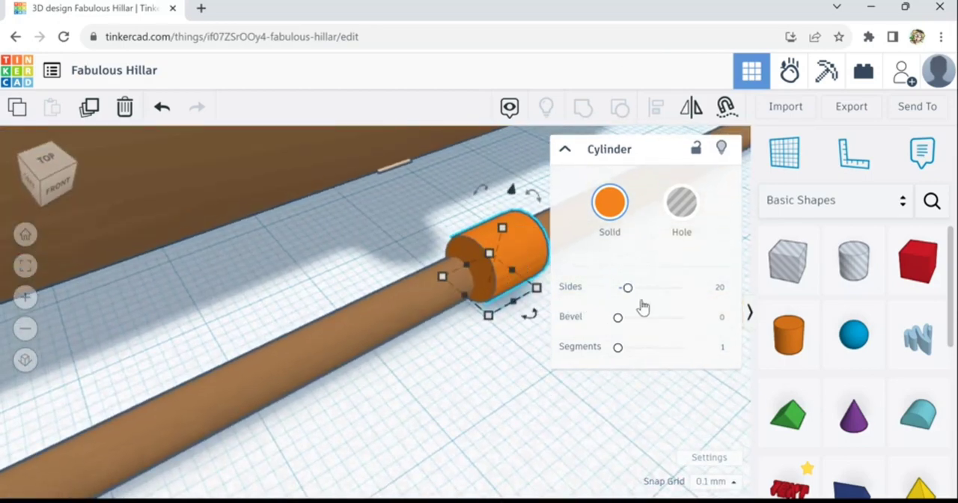
{"action": "left_click_drag", "start_coordinate": [651, 301], "coordinate": [726, 314]}
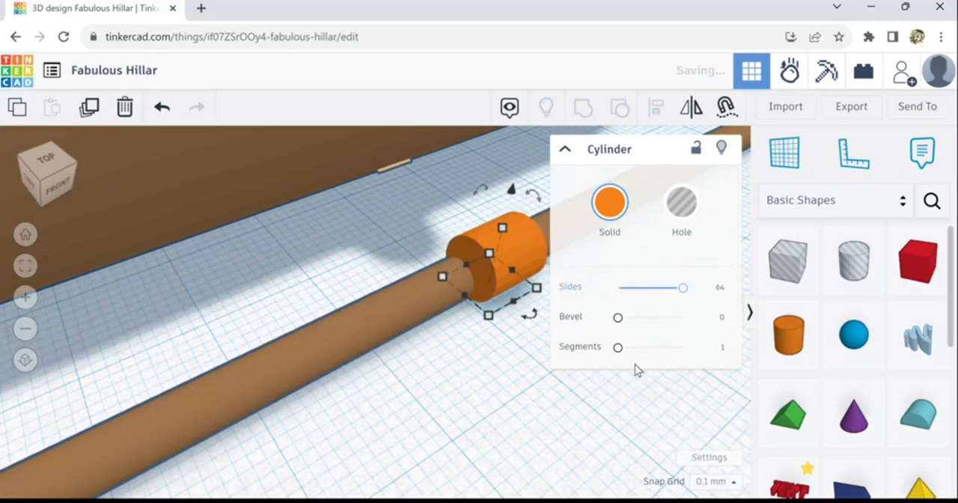
{"action": "left_click_drag", "start_coordinate": [641, 364], "coordinate": [702, 362]}
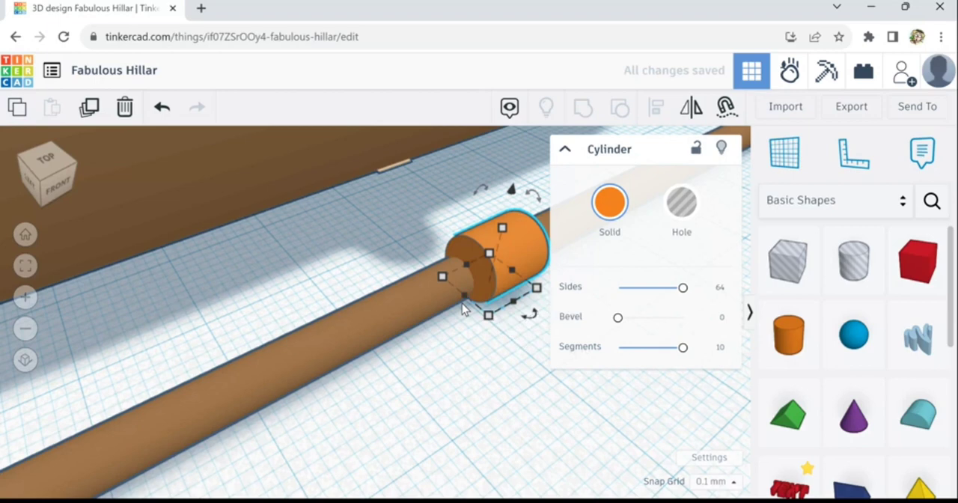
- Lower the collar cylinder and shift it sideways to center it around the oar's shaft
{"action": "key", "text": "ctrl+Down"}
{"action": "key", "text": "ctrl+Down"}
{"action": "key", "text": "ctrl+Down"}
{"action": "key", "text": "ctrl+Down"}
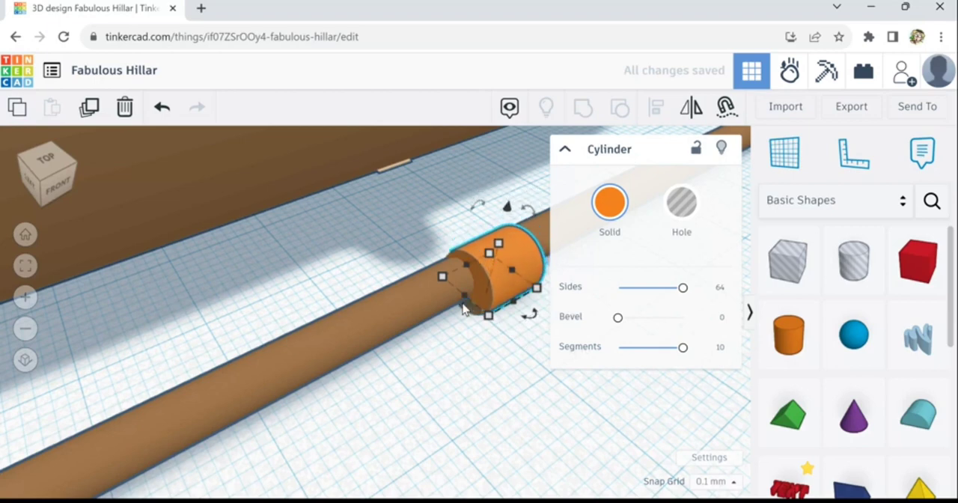
{"action": "key", "text": "Left"}
{"action": "key", "text": "Left"}
{"action": "key", "text": "Left"}
{"action": "key", "text": "Left"}
{"action": "key", "text": "Left"}
{"action": "key", "text": "Left"}
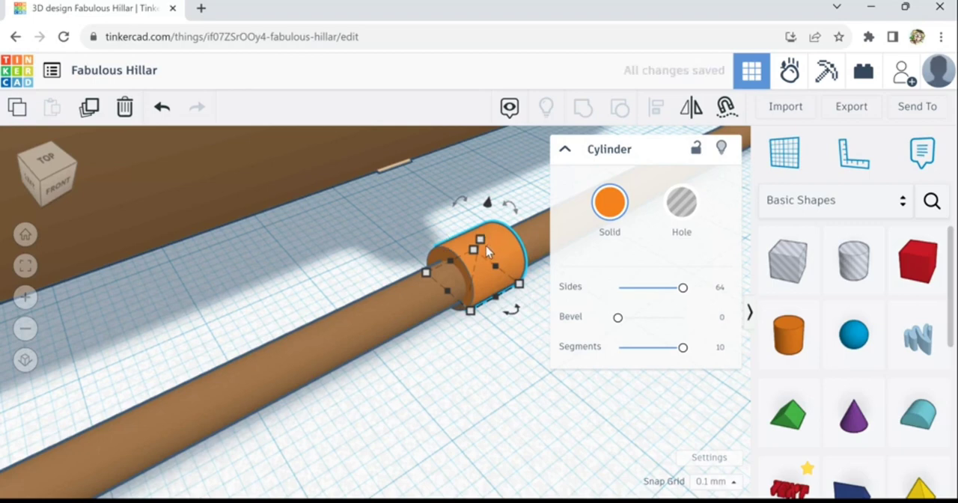
- Shrink the collar slightly and raise it a little so it fits evenly around the shaft
{"action": "left_click_drag", "start_coordinate": [486, 255], "coordinate": [487, 251]}
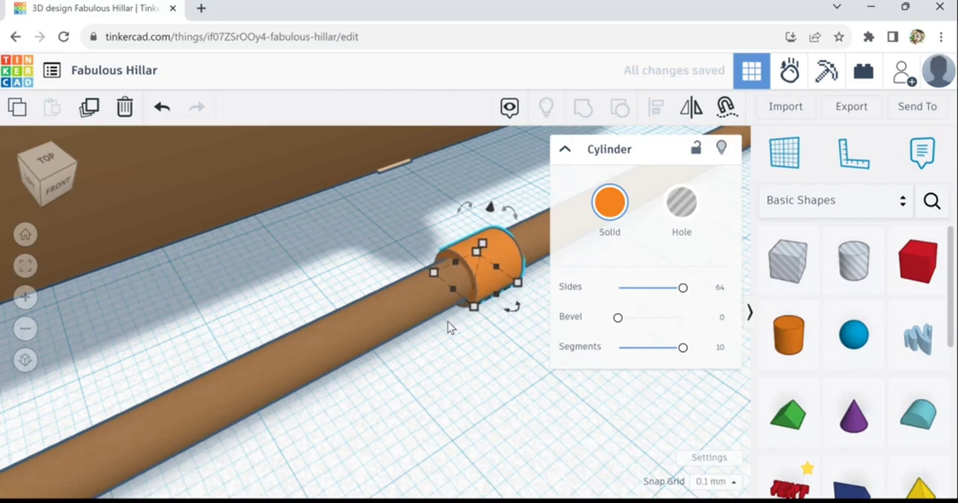
{"action": "key", "text": "ctrl+Up"}
{"action": "right_click_drag", "start_coordinate": [489, 327], "coordinate": [528, 310]}
{"action": "scroll", "coordinate": [507, 279], "scroll_direction": "up", "scroll_amount": 4}
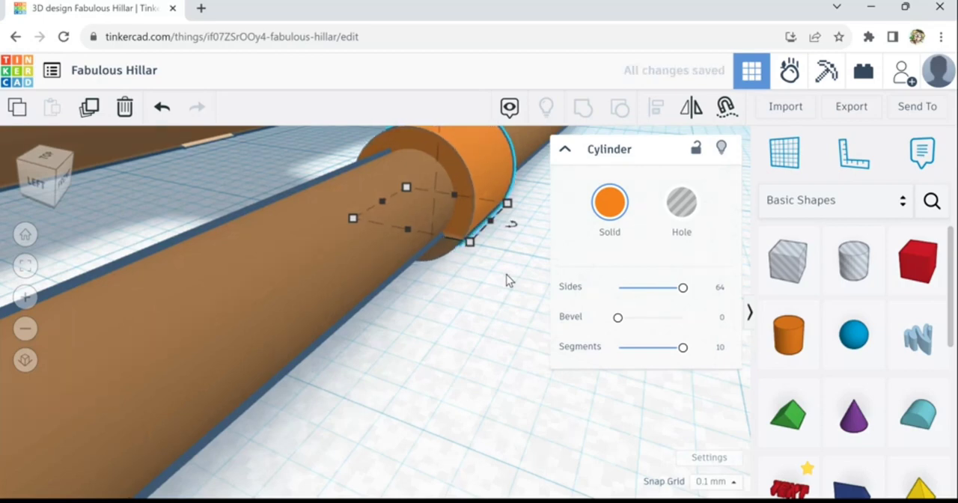
{"action": "scroll", "coordinate": [508, 288], "scroll_direction": "down", "scroll_amount": 6}
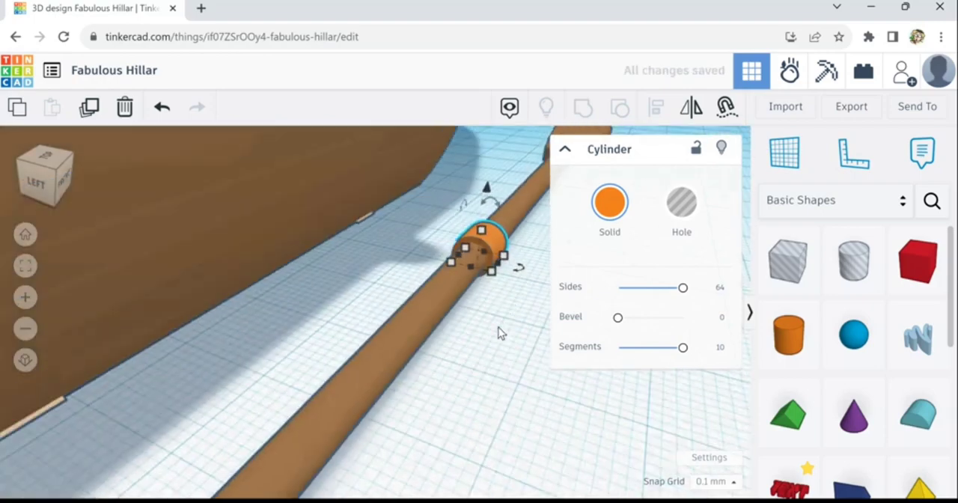
- Try a light tan solid color on the oar's collar cylinder
{"action": "right_click_drag", "start_coordinate": [563, 349], "coordinate": [414, 360]}
{"action": "scroll", "coordinate": [414, 358], "scroll_direction": "down", "scroll_amount": 6}
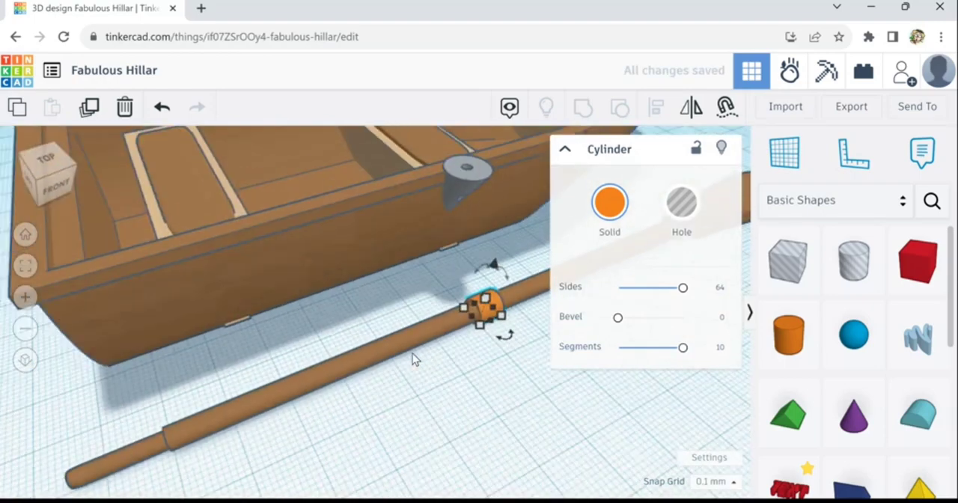
{"action": "right_click_drag", "start_coordinate": [511, 366], "coordinate": [506, 340]}
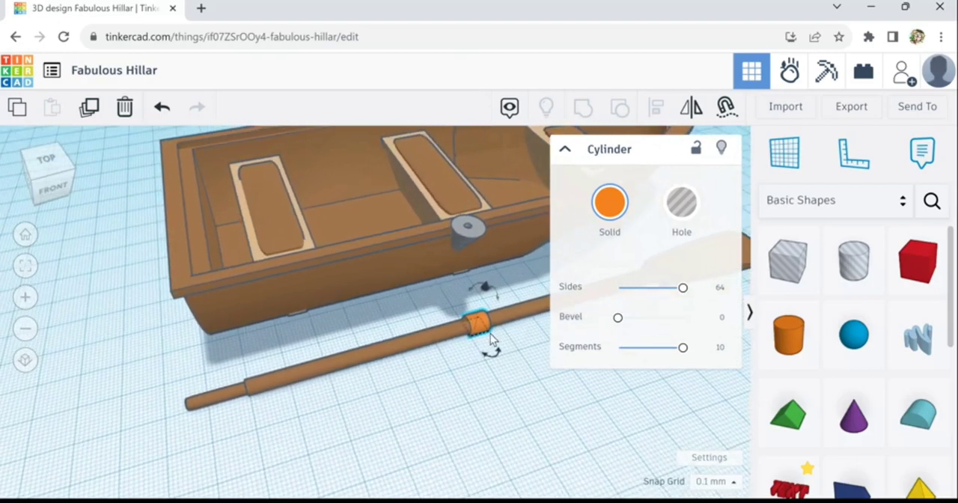
{"action": "scroll", "coordinate": [490, 332], "scroll_direction": "up", "scroll_amount": 3}
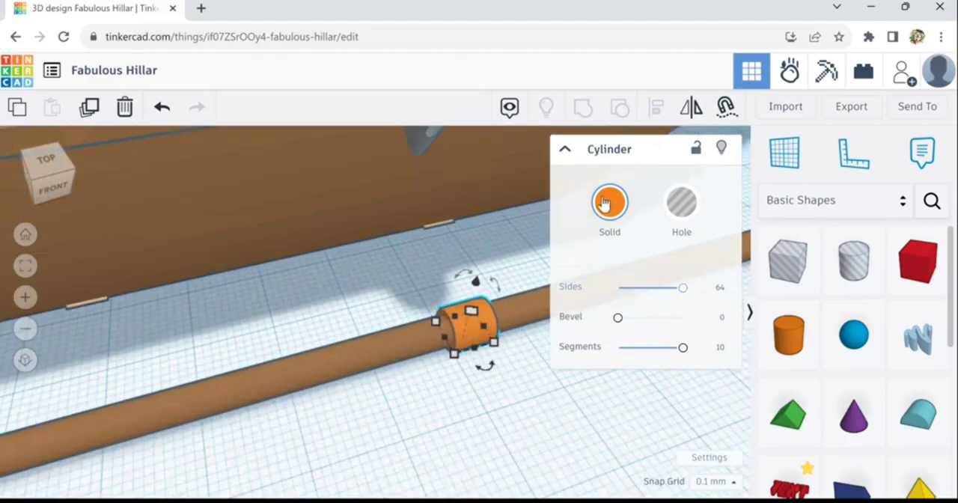
{"action": "left_click", "coordinate": [623, 218]}
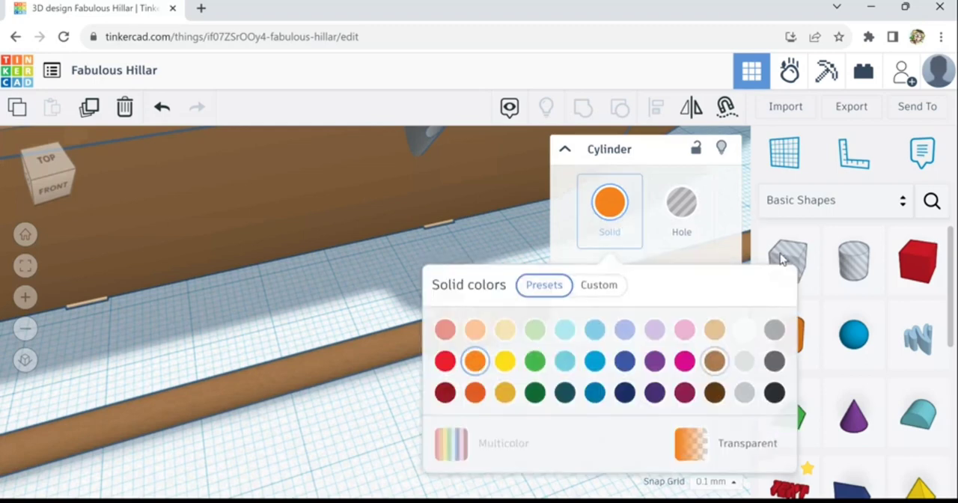
{"action": "left_click", "coordinate": [714, 330]}
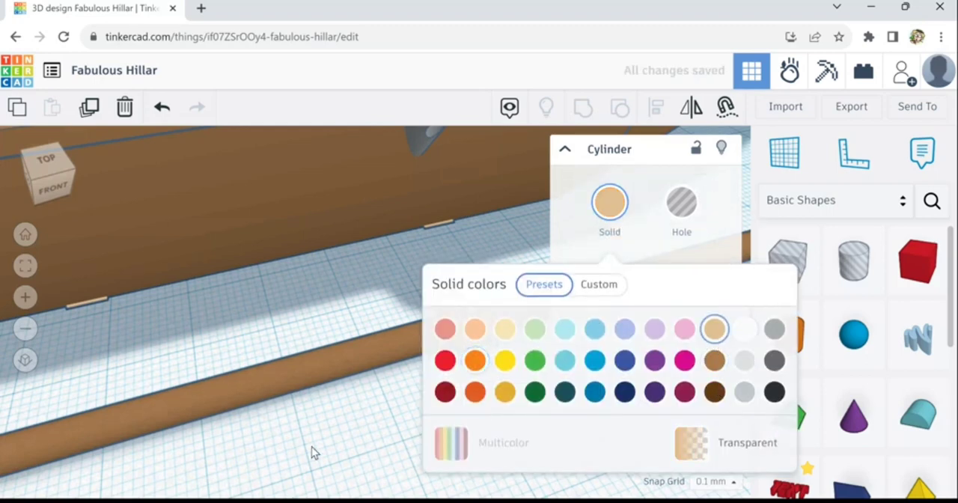
{"action": "left_click", "coordinate": [403, 404]}
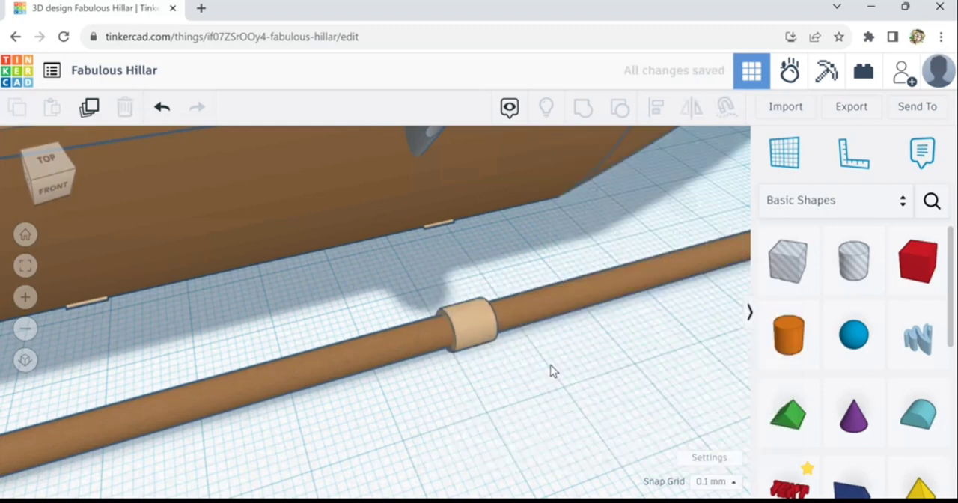
- Recolor the oar's collar cylinder with the light grey preset
{"action": "left_click", "coordinate": [488, 334]}
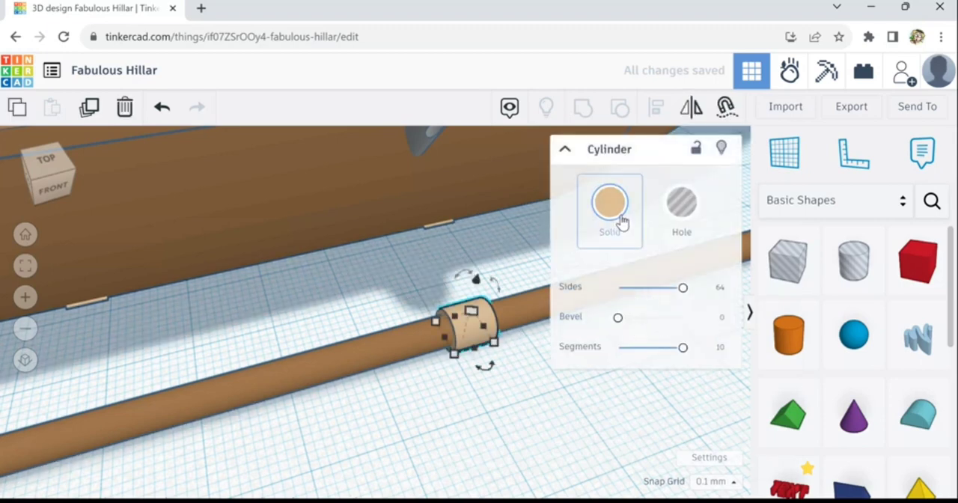
{"action": "left_click", "coordinate": [640, 246]}
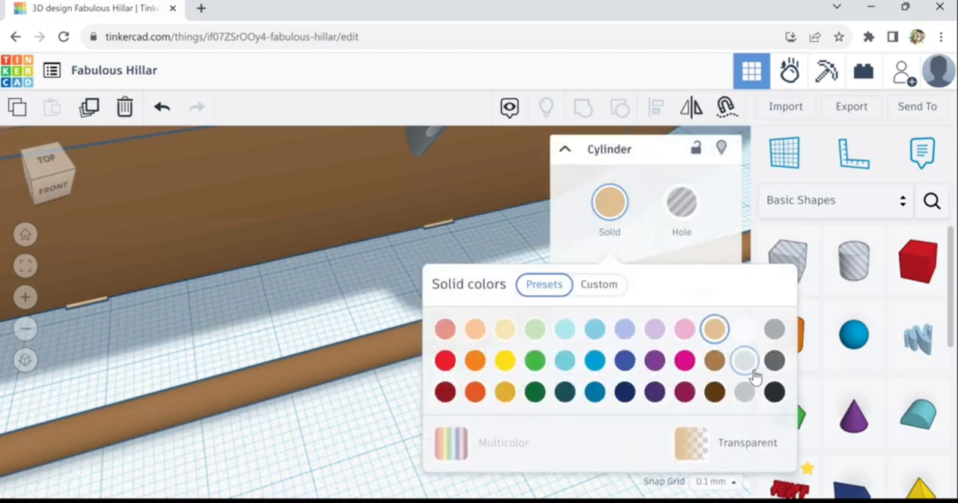
{"action": "left_click", "coordinate": [749, 372]}
{"action": "left_click", "coordinate": [358, 446]}
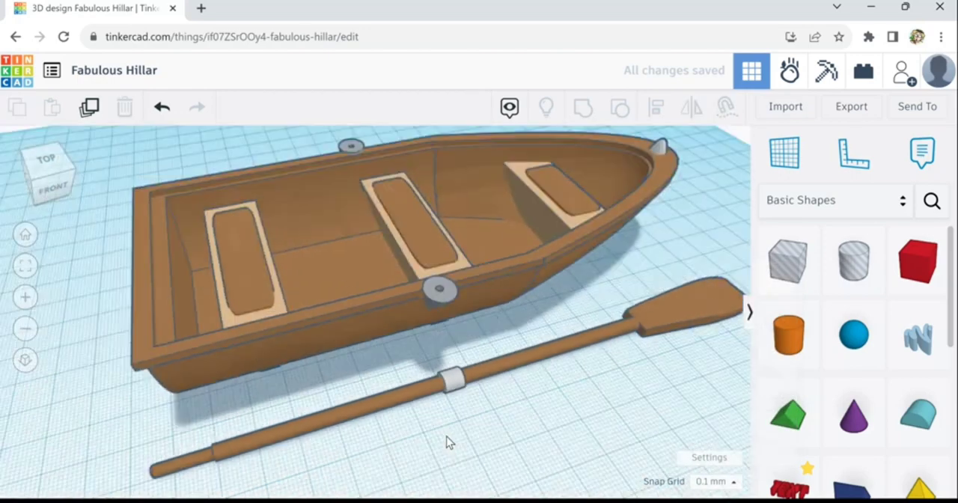
- Nudge the grey collar slightly along the oar's shaft toward the handle end
{"action": "scroll", "coordinate": [447, 426], "scroll_direction": "down", "scroll_amount": 3}
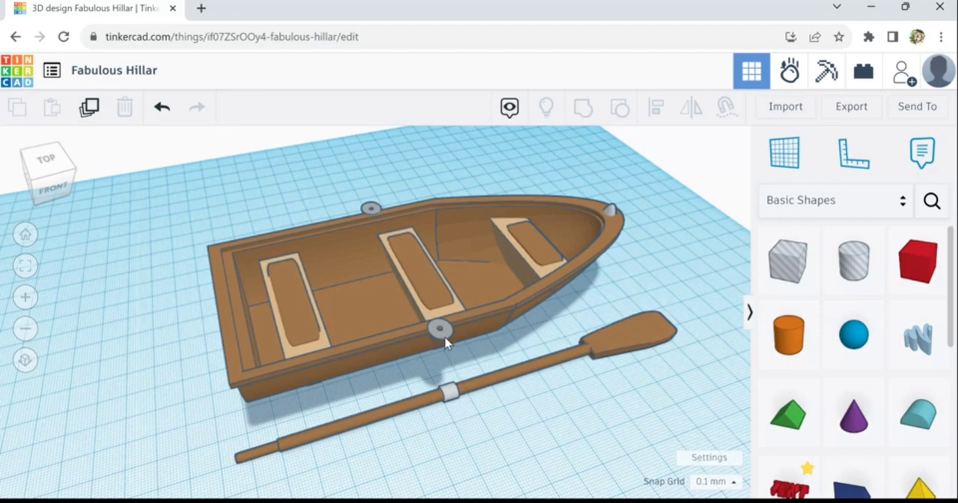
{"action": "left_click", "coordinate": [459, 404]}
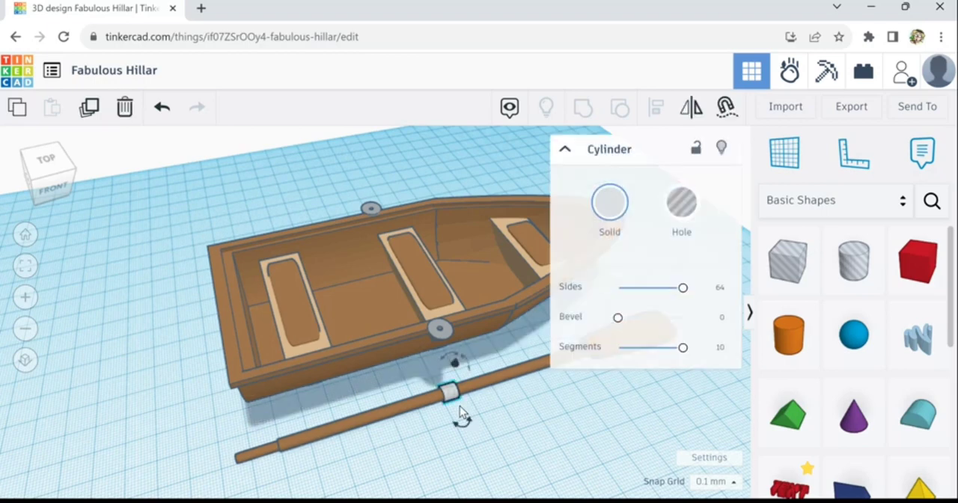
{"action": "key", "text": "Left"}
{"action": "key", "text": "Left"}
{"action": "key", "text": "Left"}
{"action": "key", "text": "Left"}
{"action": "key", "text": "Left"}
{"action": "key", "text": "Left"}
{"action": "key", "text": "Left"}
{"action": "key", "text": "Left"}
{"action": "key", "text": "Left"}
{"action": "key", "text": "Left"}
{"action": "key", "text": "Left"}
{"action": "key", "text": "Left"}
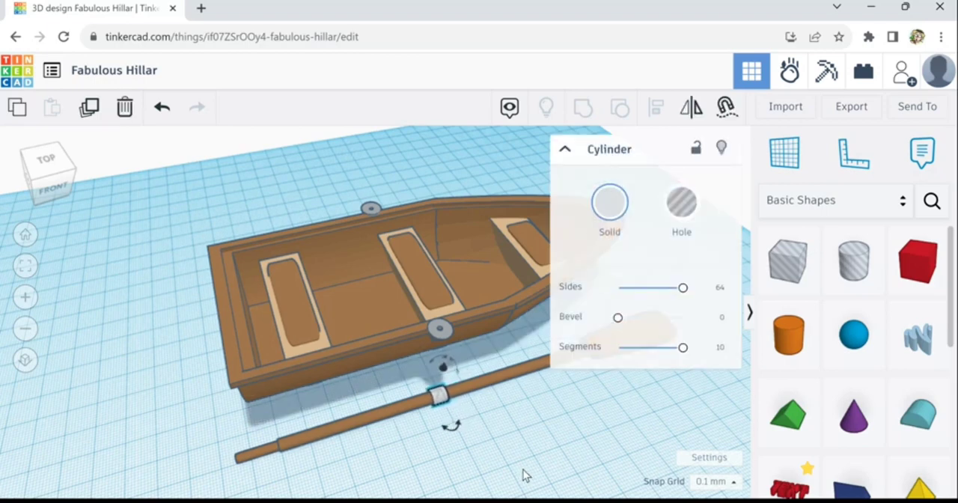
{"action": "left_click", "coordinate": [523, 469]}
{"action": "scroll", "coordinate": [516, 467], "scroll_direction": "down", "scroll_amount": 3}
{"action": "scroll", "coordinate": [528, 467], "scroll_direction": "down", "scroll_amount": 1}
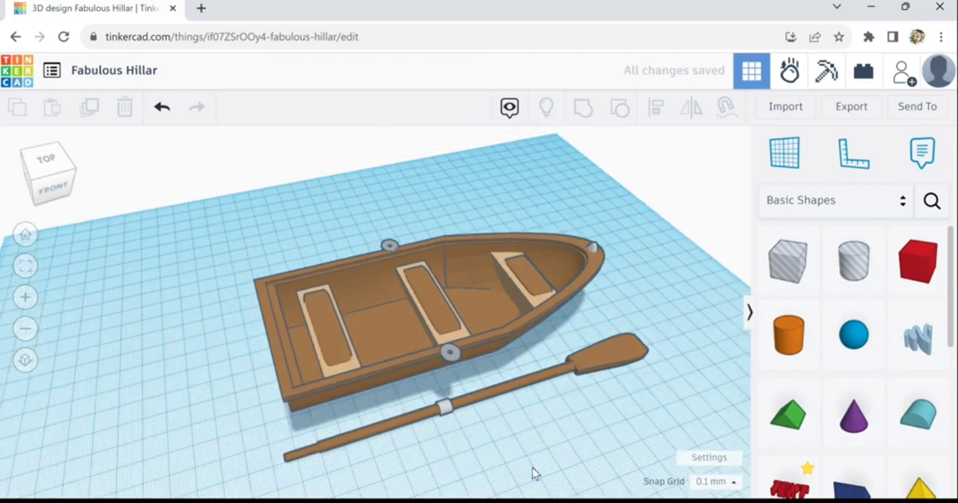
{"action": "middle_click_drag", "start_coordinate": [508, 448], "coordinate": [476, 441]}
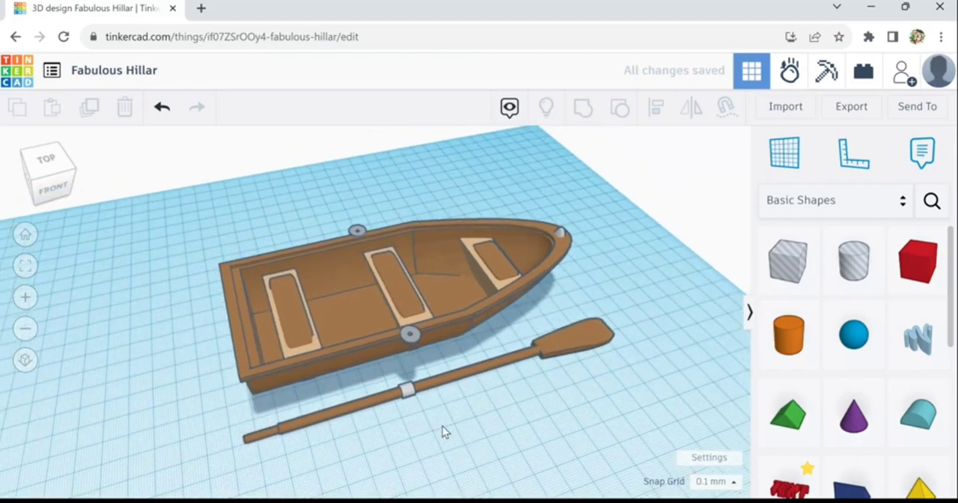
{"action": "scroll", "coordinate": [395, 416], "scroll_direction": "up", "scroll_amount": 4}
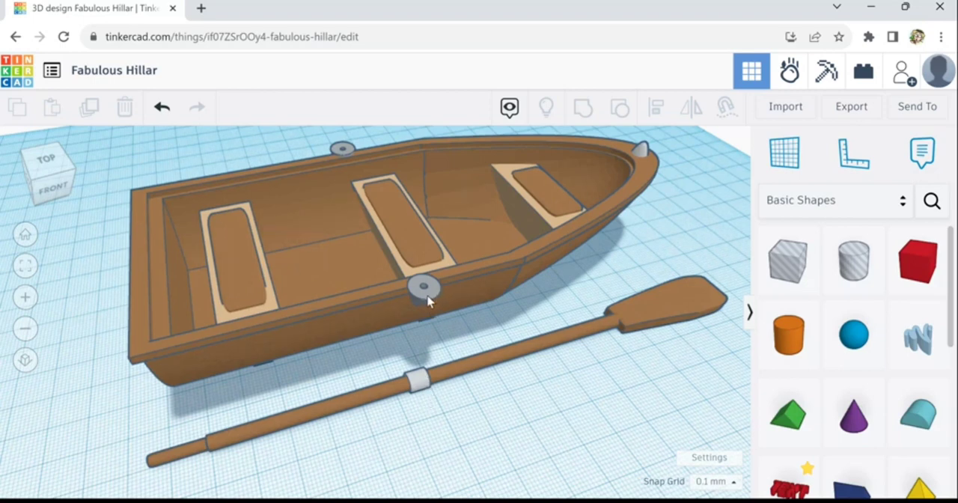
{"action": "scroll", "coordinate": [423, 412], "scroll_direction": "down", "scroll_amount": 5}
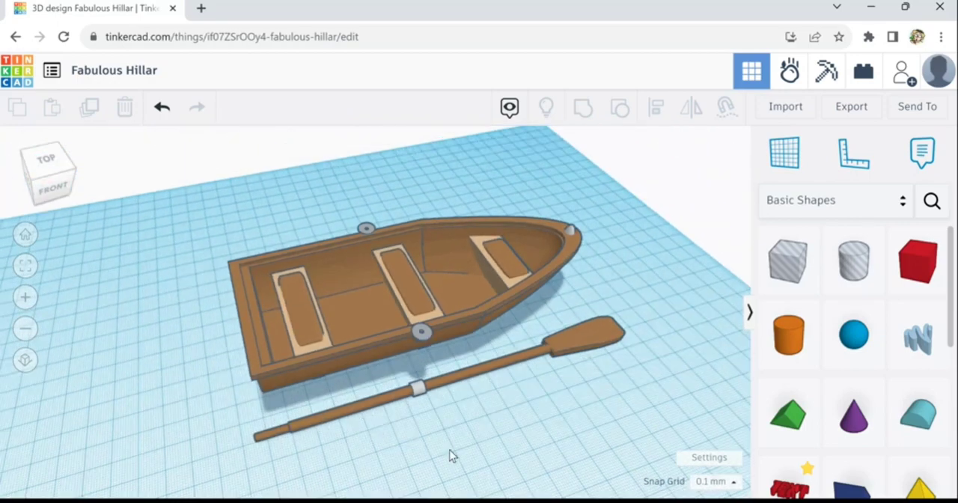
- Duplicate the whole oar with its collar and move the copy away from the boat, parallel to the original oar
{"action": "right_click_drag", "start_coordinate": [450, 456], "coordinate": [253, 414]}
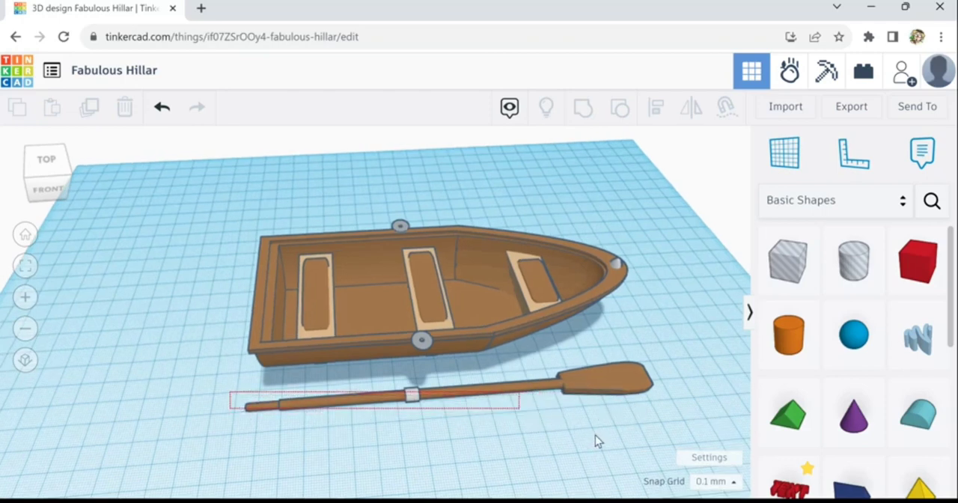
{"action": "mouse_move", "coordinate": [595, 442]}
{"action": "left_mouse_down"}
{"action": "mouse_move", "coordinate": [617, 437]}
{"action": "mouse_move", "coordinate": [604, 433]}
{"action": "left_mouse_up"}
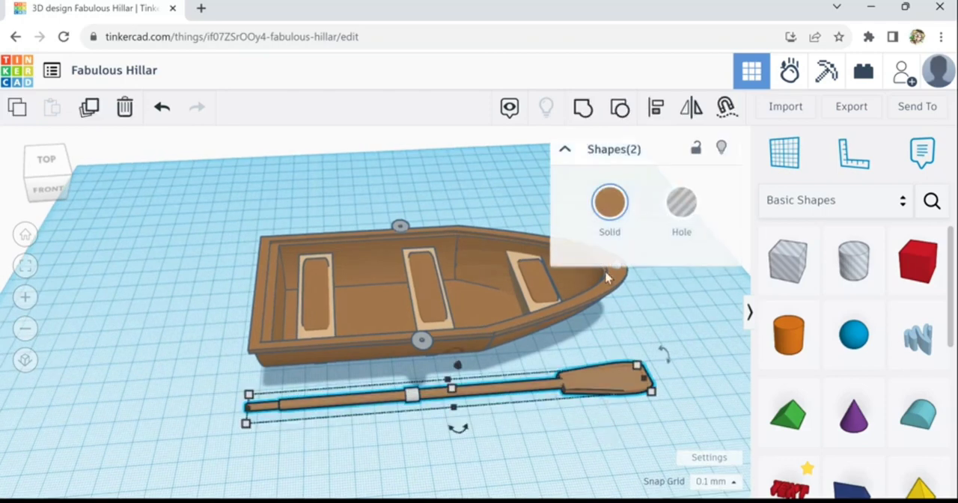
{"action": "left_click", "coordinate": [597, 129]}
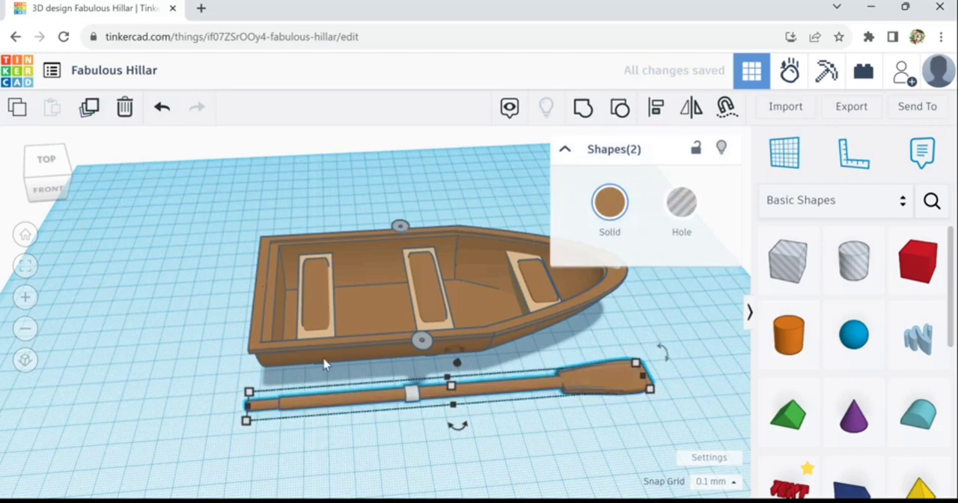
{"action": "key", "text": "shift+Down"}
{"action": "key", "text": "shift+Down"}
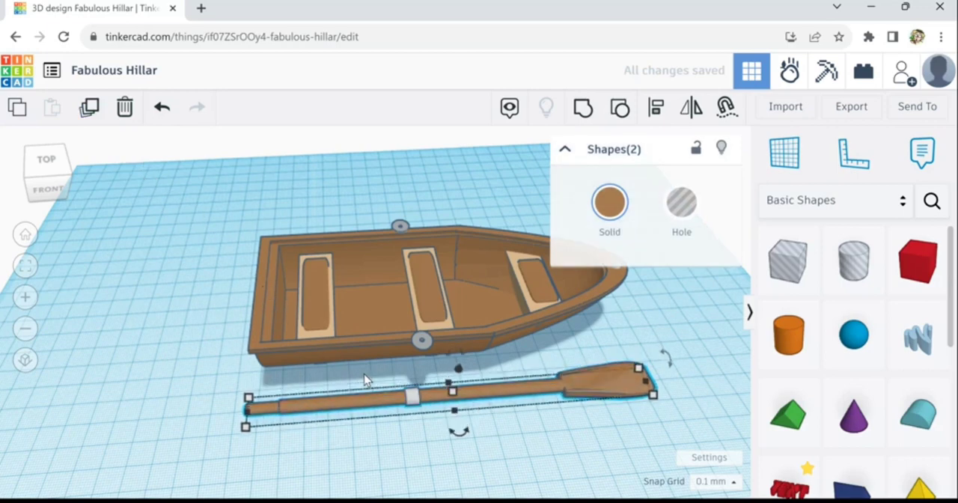
{"action": "key", "text": "ctrl+d"}
{"action": "key", "text": "shift+Down"}
{"action": "key", "text": "shift+Down"}
{"action": "key", "text": "shift+Down"}
{"action": "key", "text": "shift+Down"}
{"action": "key", "text": "shift+Down"}
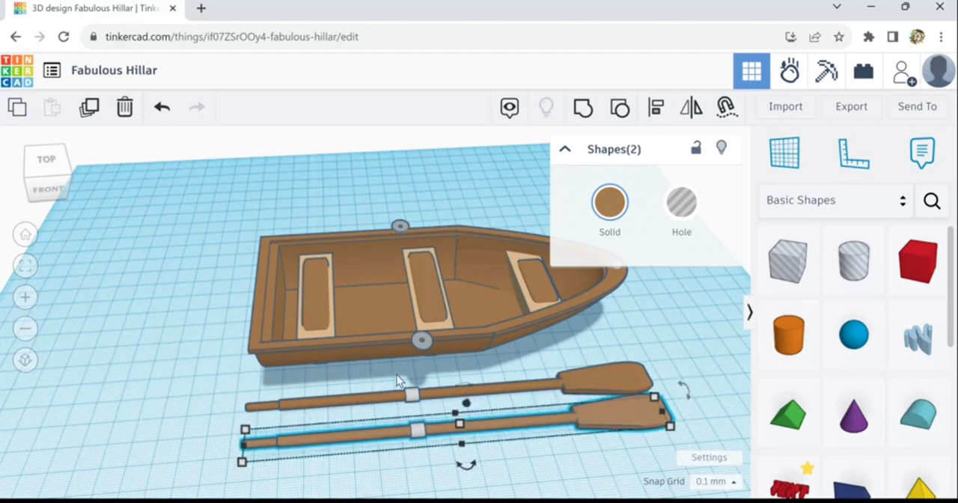
{"action": "key", "text": "shift+Down"}
{"action": "key", "text": "shift+Down"}
{"action": "left_click", "coordinate": [614, 340]}
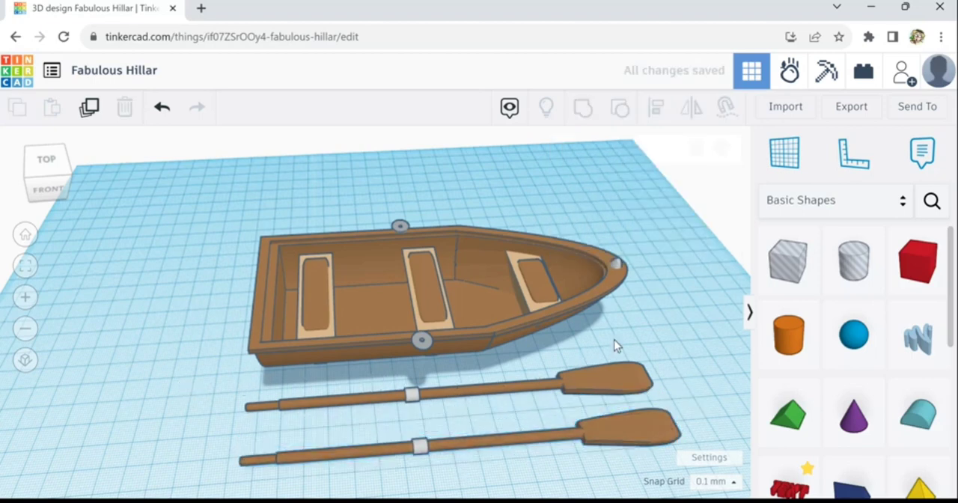
- Examine the boat and its two oars from the front, above and the bow side
{"action": "scroll", "coordinate": [688, 337], "scroll_direction": "down", "scroll_amount": 3}
{"action": "right_click_drag", "start_coordinate": [572, 342], "coordinate": [618, 312]}
{"action": "middle_click_drag", "start_coordinate": [618, 312], "coordinate": [506, 298]}
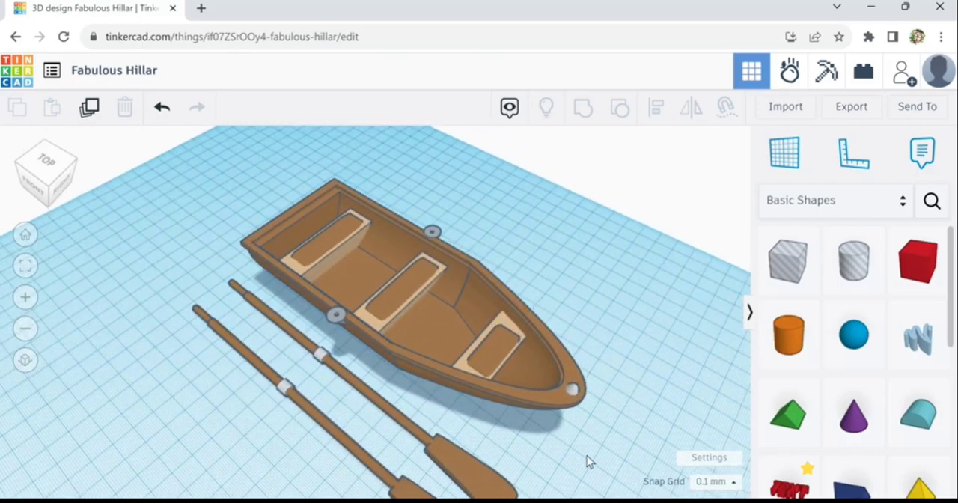
{"action": "right_click_drag", "start_coordinate": [587, 456], "coordinate": [716, 417]}
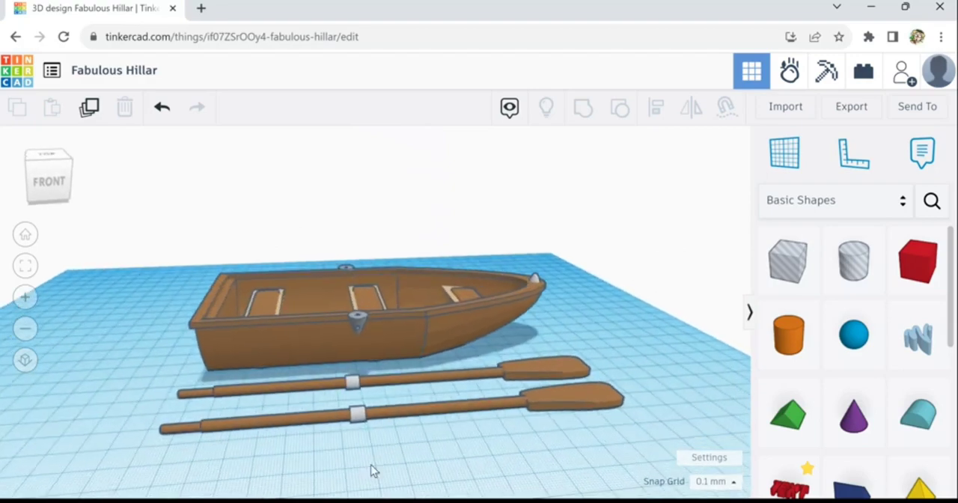
{"action": "right_click_drag", "start_coordinate": [189, 461], "coordinate": [99, 487]}
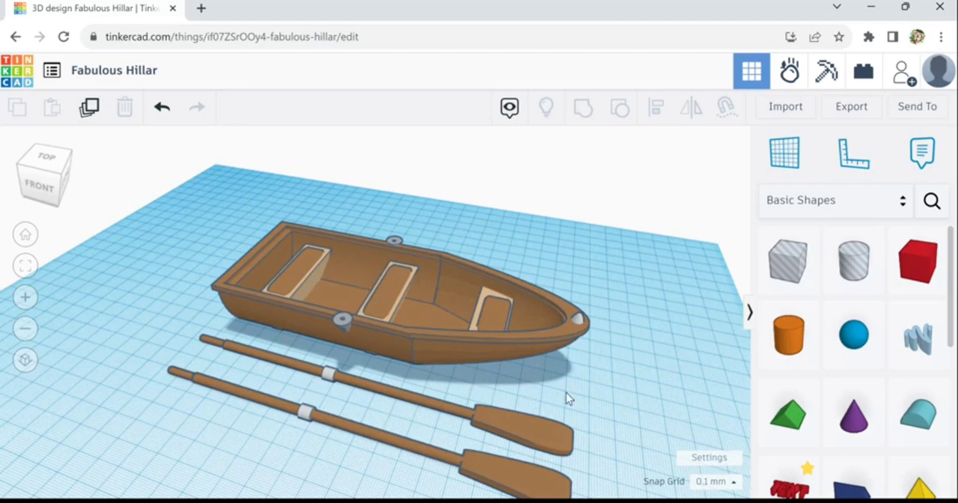
{"action": "middle_click_drag", "start_coordinate": [612, 392], "coordinate": [496, 373]}
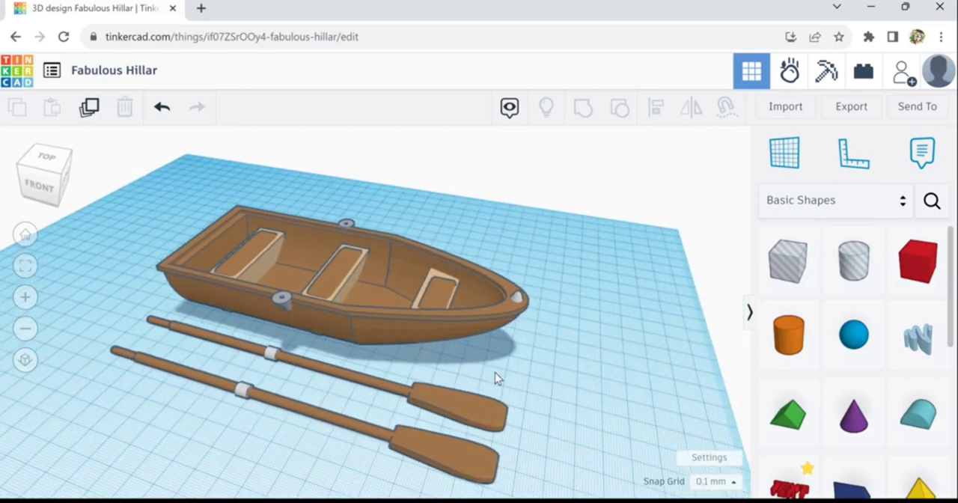
{"action": "right_click_drag", "start_coordinate": [477, 371], "coordinate": [392, 314]}
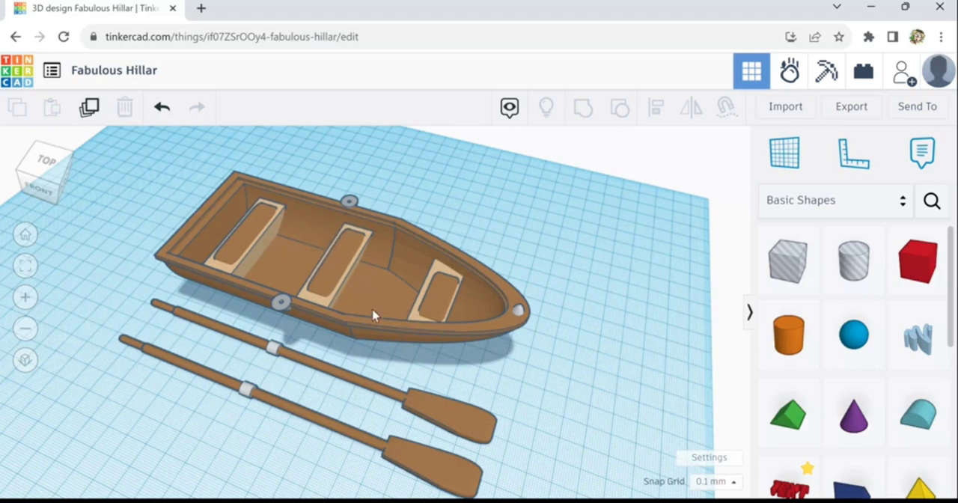
{"action": "right_click_drag", "start_coordinate": [362, 322], "coordinate": [349, 303]}
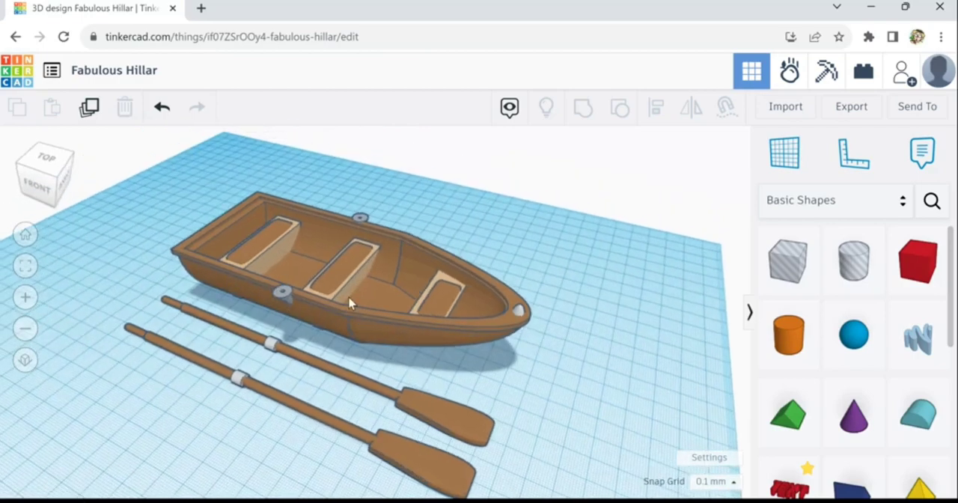
{"action": "scroll", "coordinate": [315, 322], "scroll_direction": "up", "scroll_amount": 2}
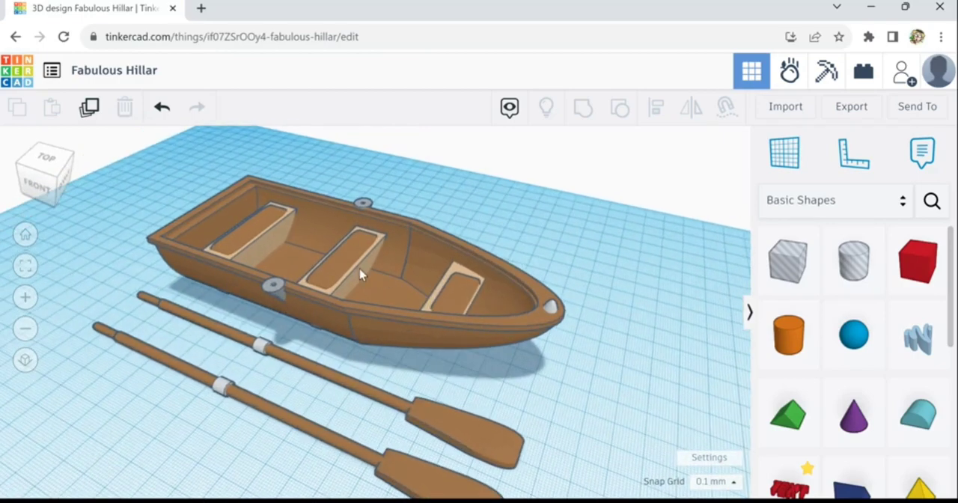
{"action": "scroll", "coordinate": [373, 289], "scroll_direction": "down", "scroll_amount": 2}
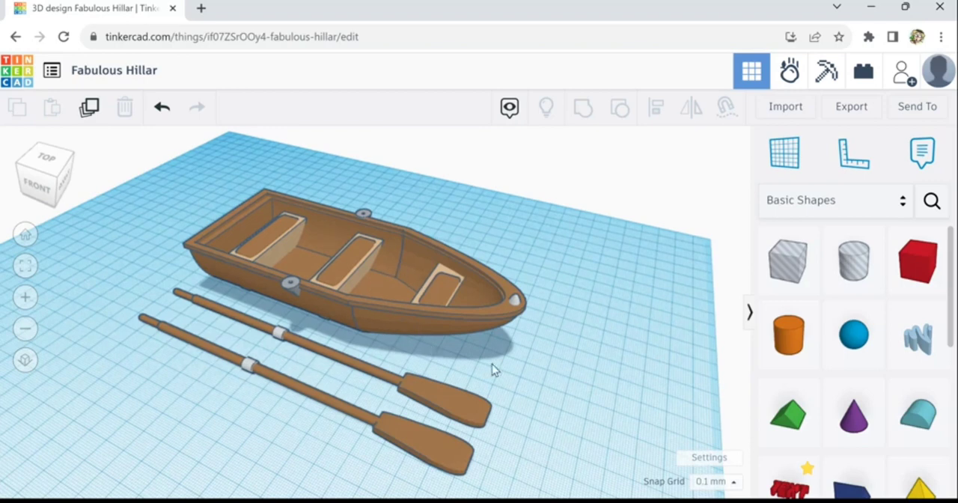
{"action": "scroll", "coordinate": [516, 385], "scroll_direction": "down", "scroll_amount": 1}
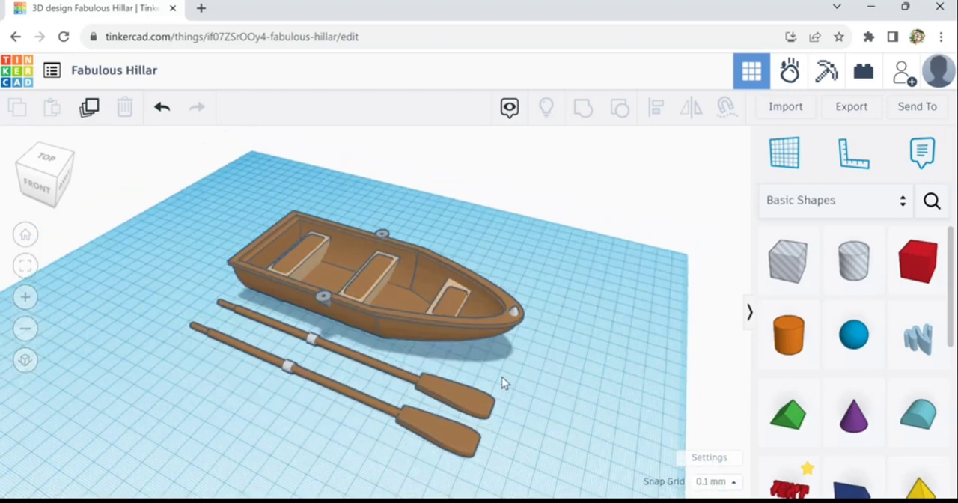